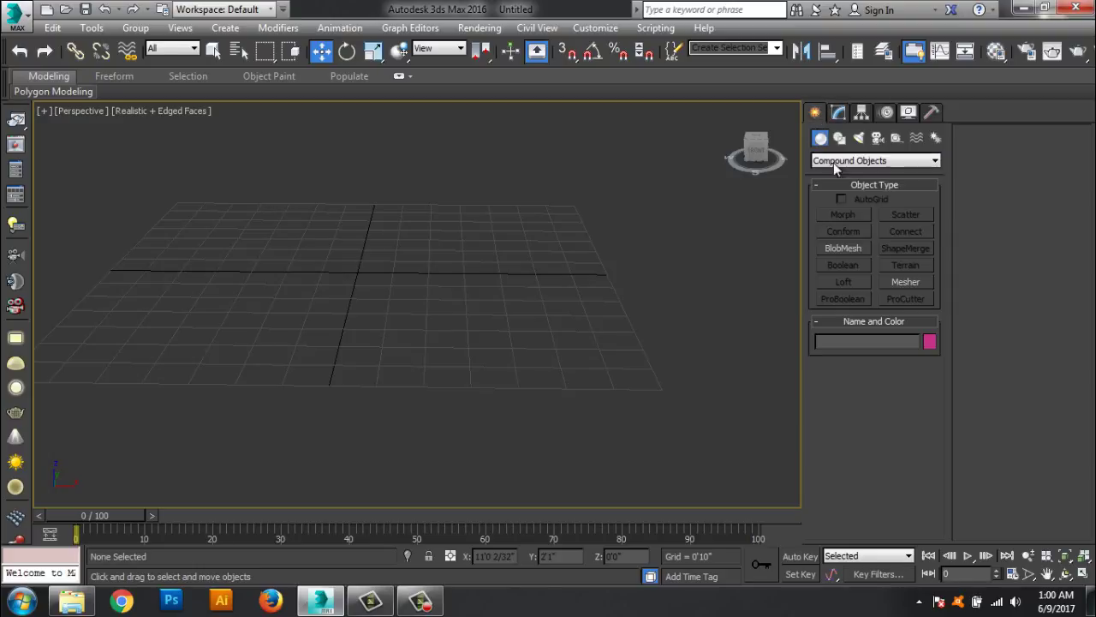
# Step: Create a Standard Primitives sphere (about 2'2 30/32" radius, 32 segments) at the origin in four-view layout
pyautogui.click(857, 160)
pyautogui.click(856, 172)
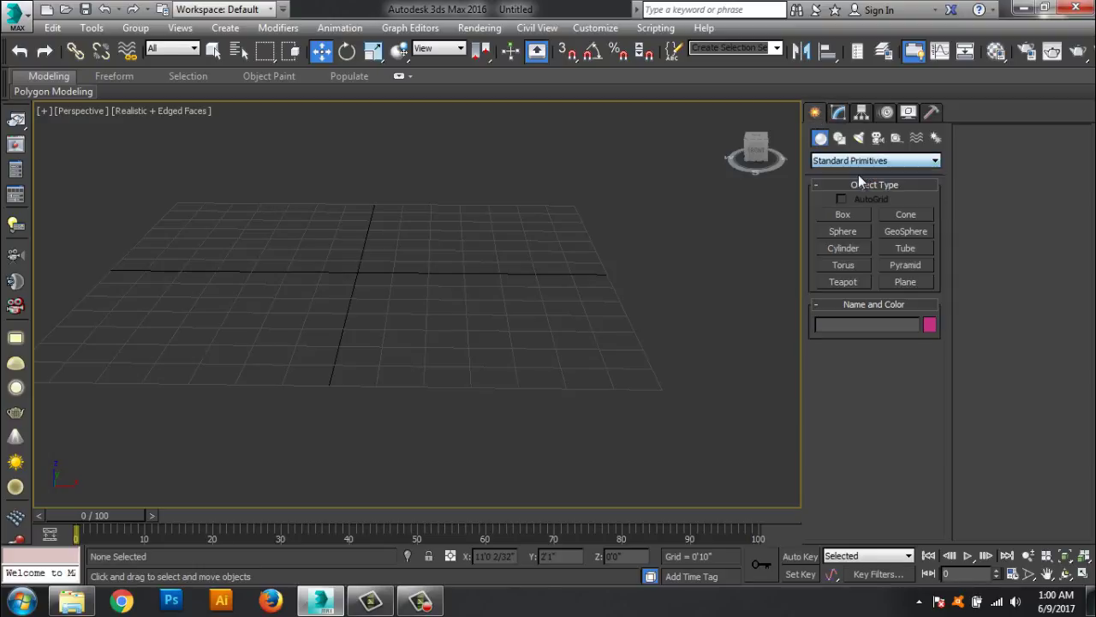
pyautogui.click(844, 233)
pyautogui.hotkey('alt', 'w')
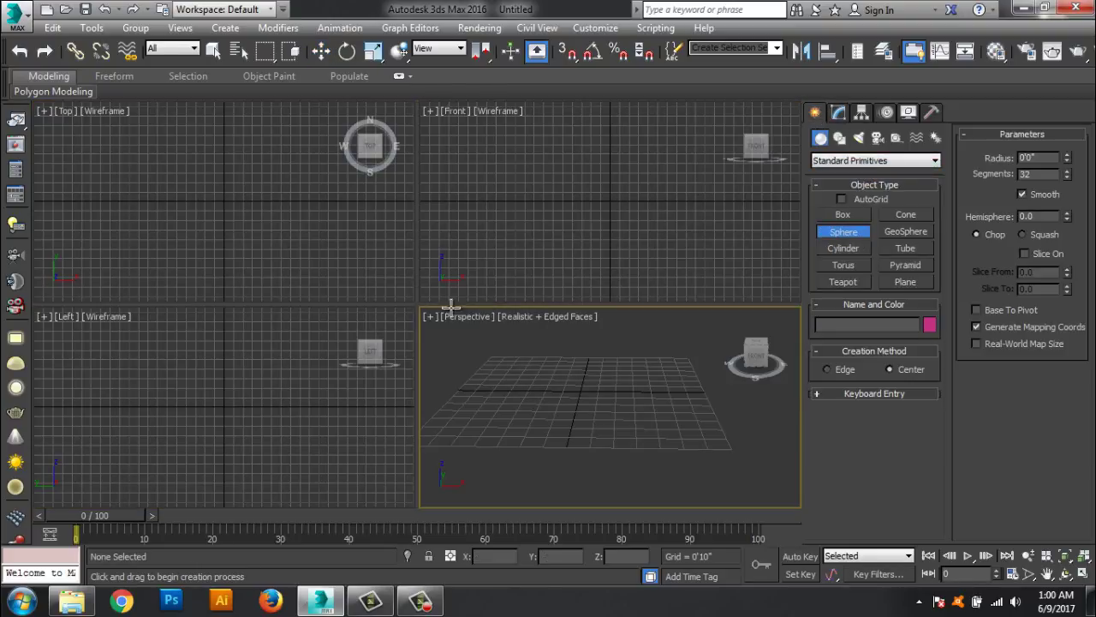
pyautogui.moveTo(230, 405); pyautogui.dragTo(251, 420)
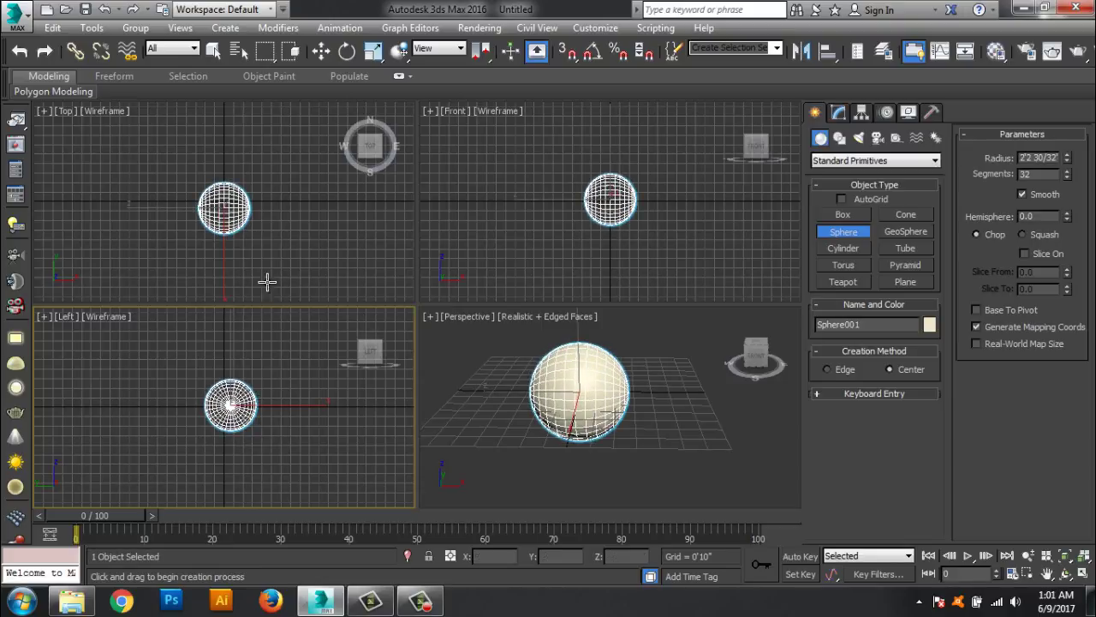
# Step: Maximize the Top view and convert Sphere001 to an Editable Poly
pyautogui.click(264, 244)
pyautogui.hotkey('alt', 'w')
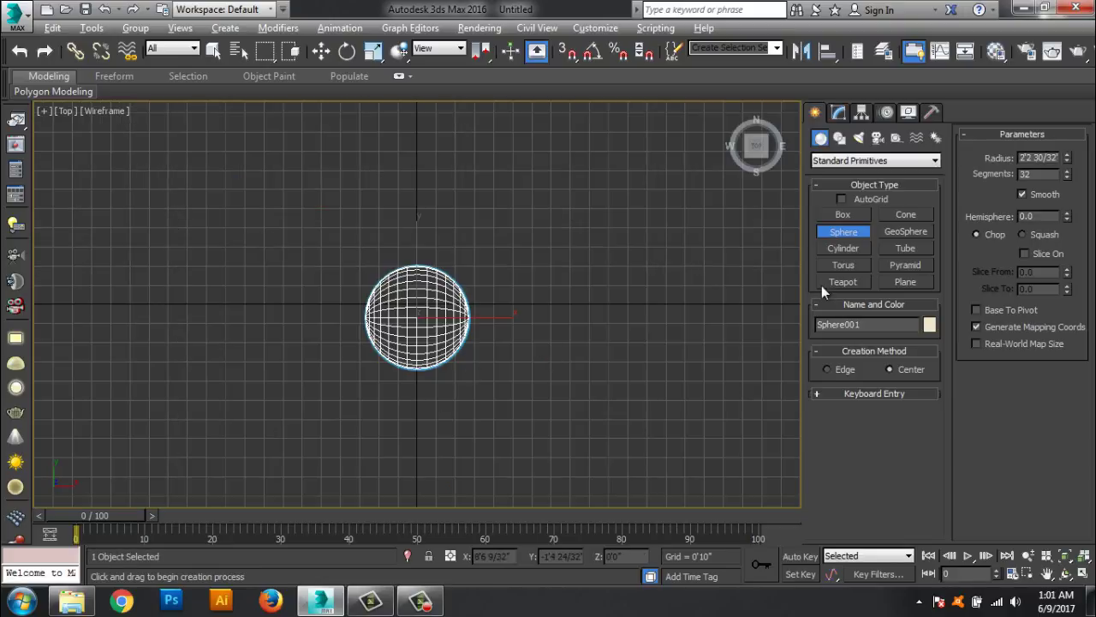
pyautogui.click(839, 114)
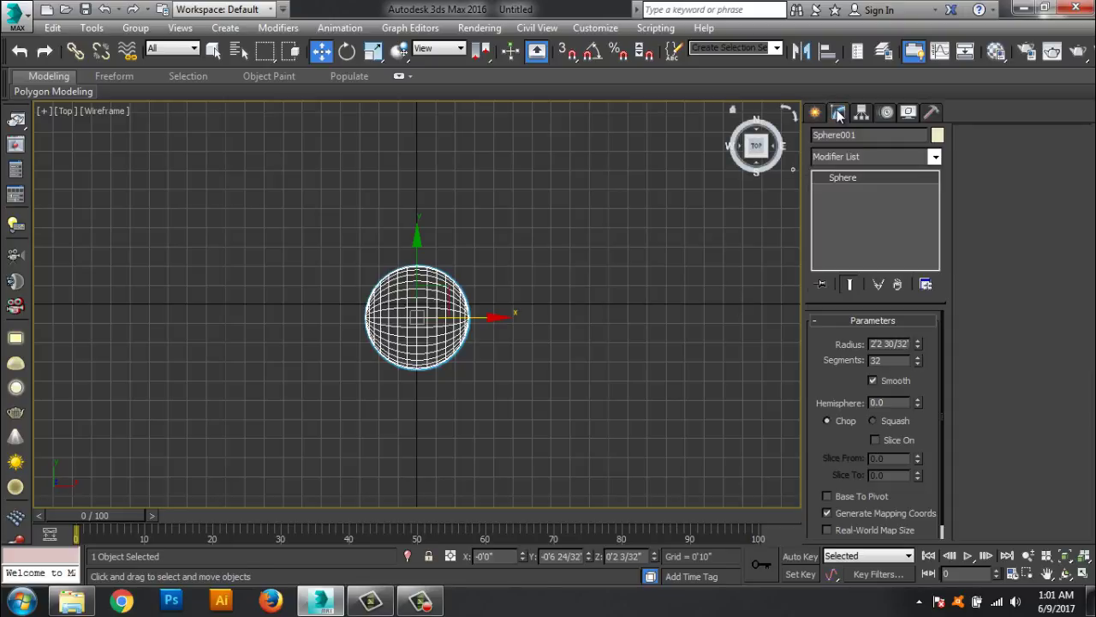
pyautogui.rightClick(842, 175)
pyautogui.click(913, 296)
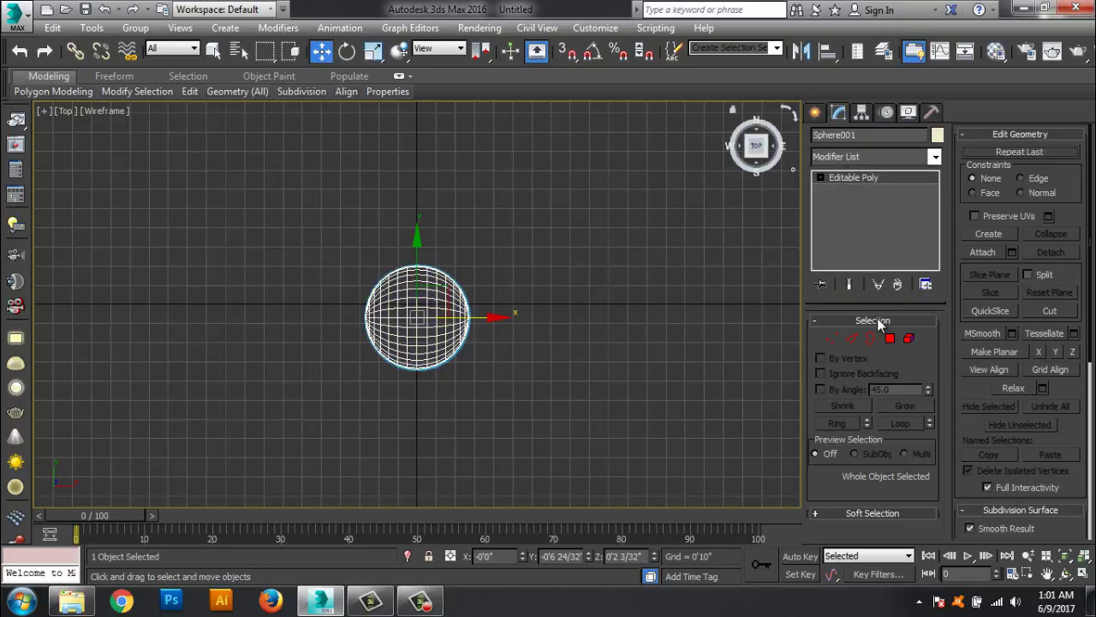
# Step: Select the left half's polygons and detach them as Object001
pyautogui.click(889, 339)
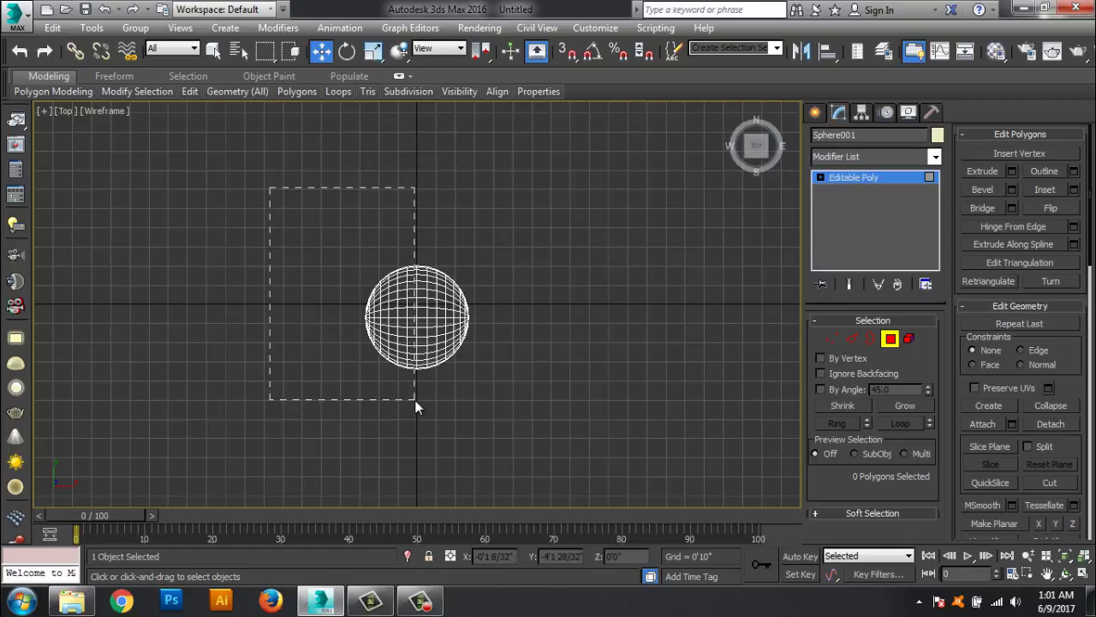
pyautogui.moveTo(418, 400); pyautogui.dragTo(415, 400)
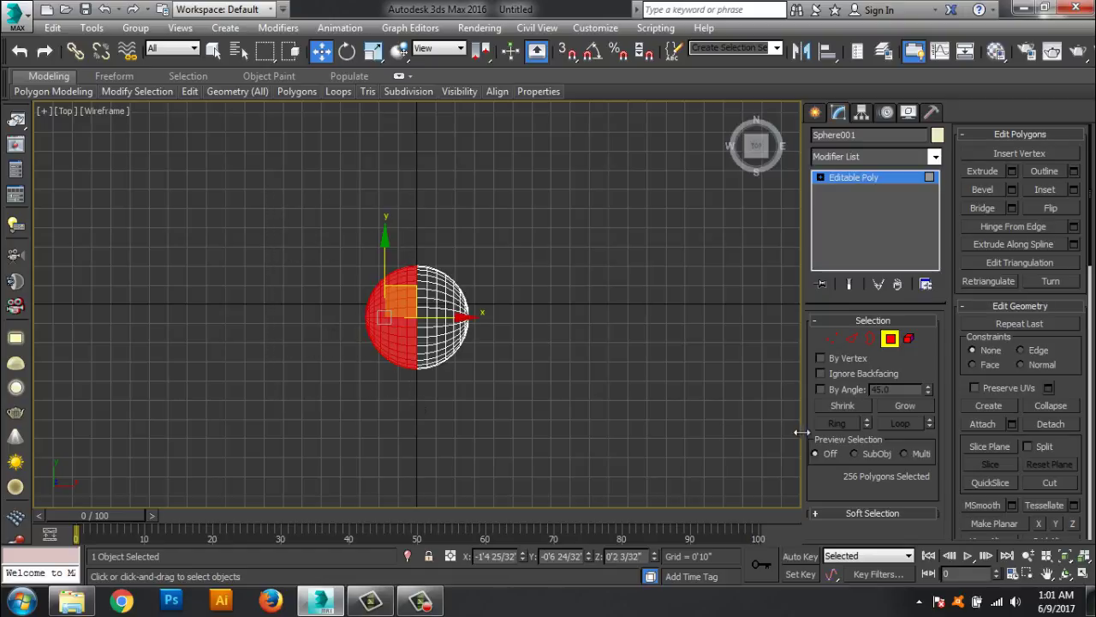
pyautogui.click(1051, 426)
pyautogui.click(600, 307)
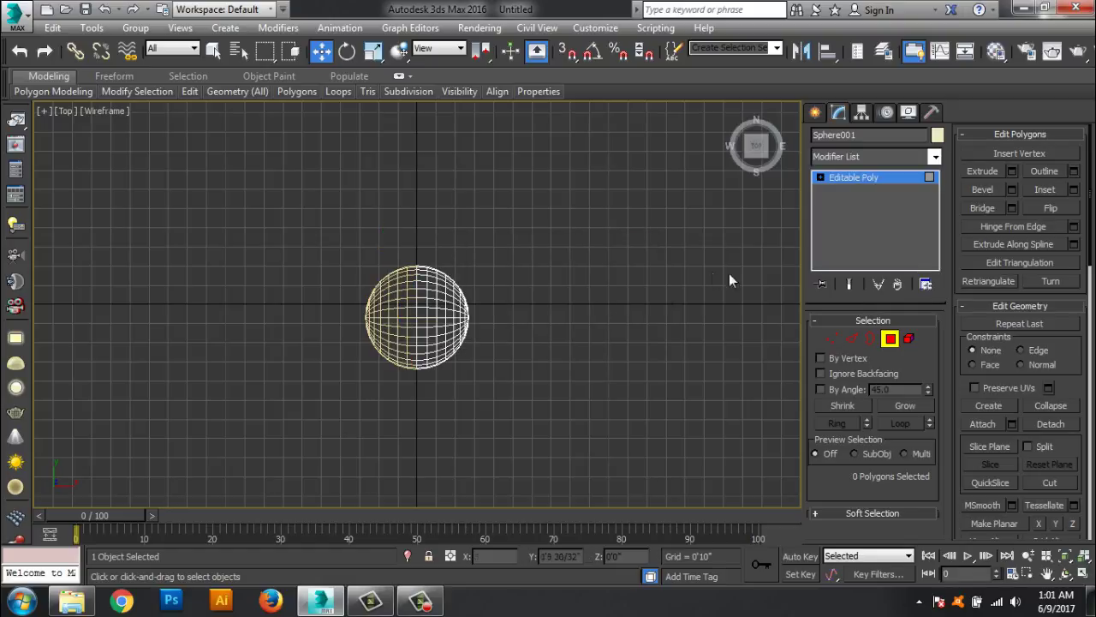
pyautogui.moveTo(337, 252); pyautogui.dragTo(441, 343)
# Step: Move the right hemisphere right and the left hemisphere left along X
pyautogui.click(850, 178)
pyautogui.click(605, 285)
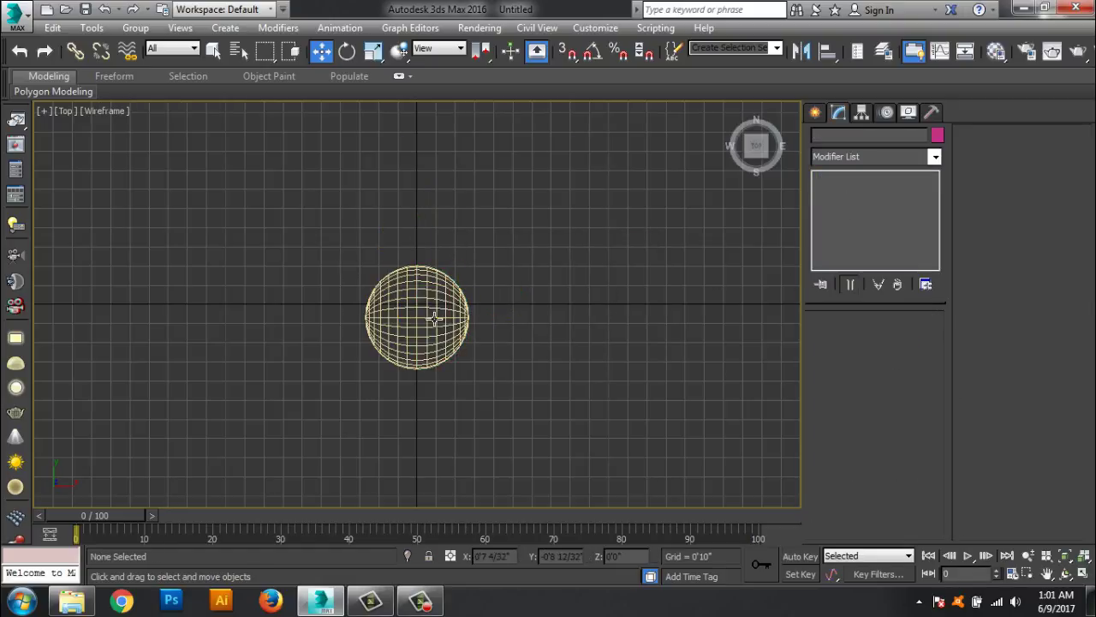
pyautogui.click(445, 317)
pyautogui.moveTo(494, 317); pyautogui.dragTo(600, 317)
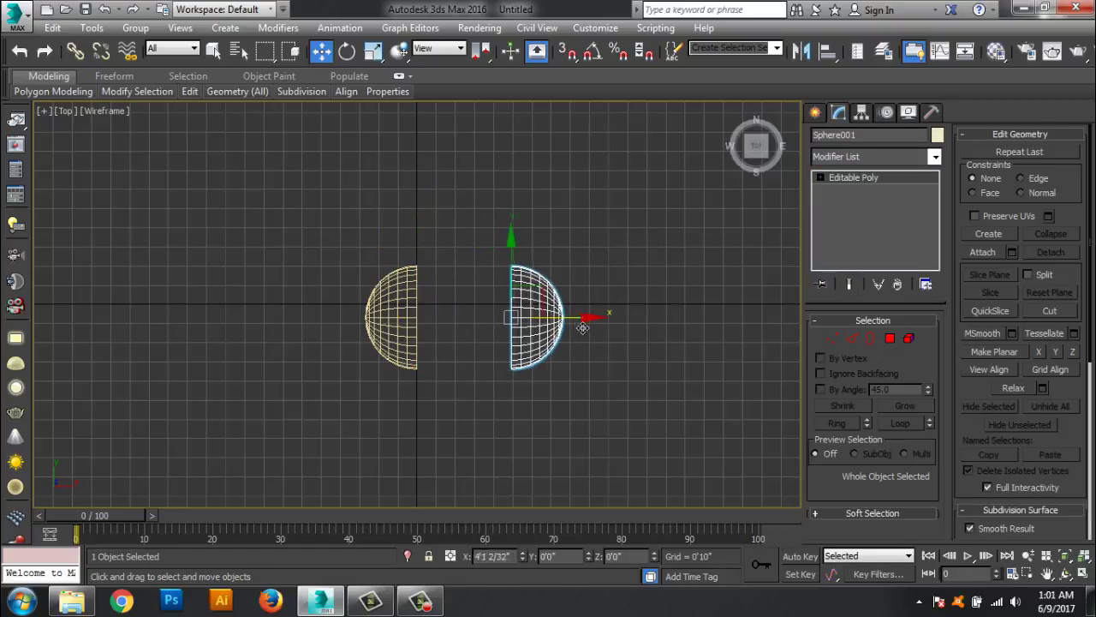
pyautogui.click(390, 326)
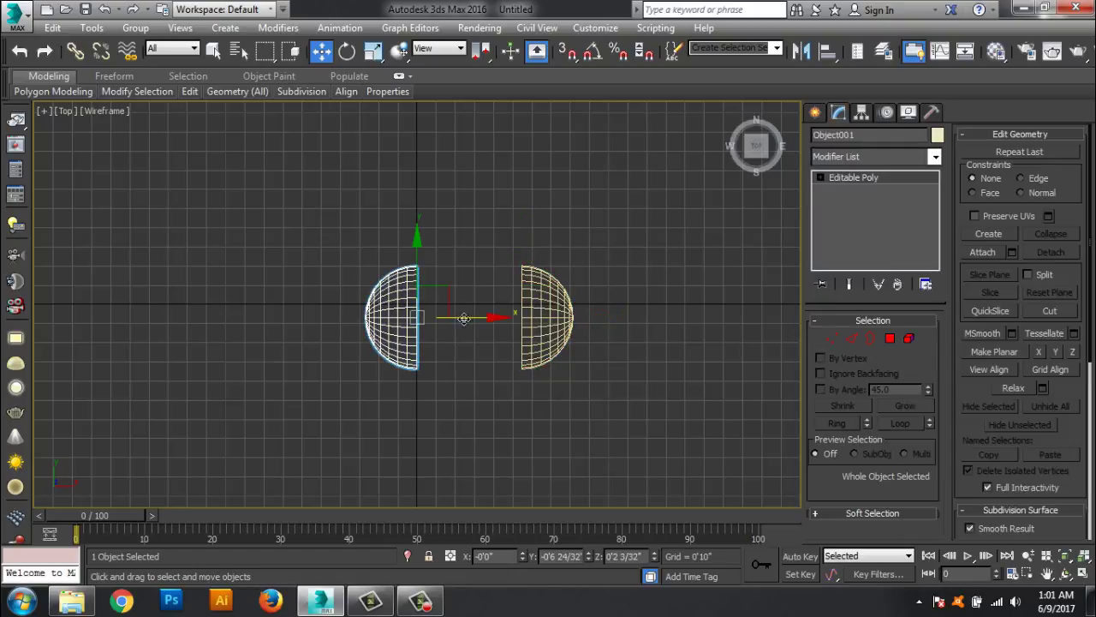
pyautogui.moveTo(466, 317); pyautogui.dragTo(438, 318)
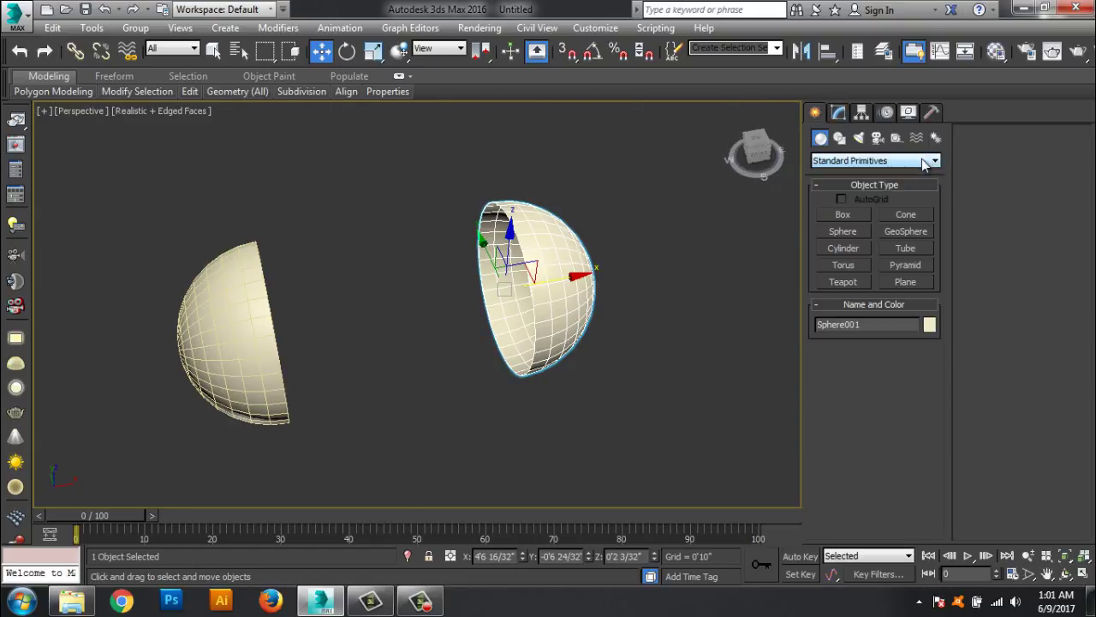
# Step: Connect Sphere001 to the left hemisphere with a 20-segment, 0.63-tension bridge
pyautogui.click(874, 160)
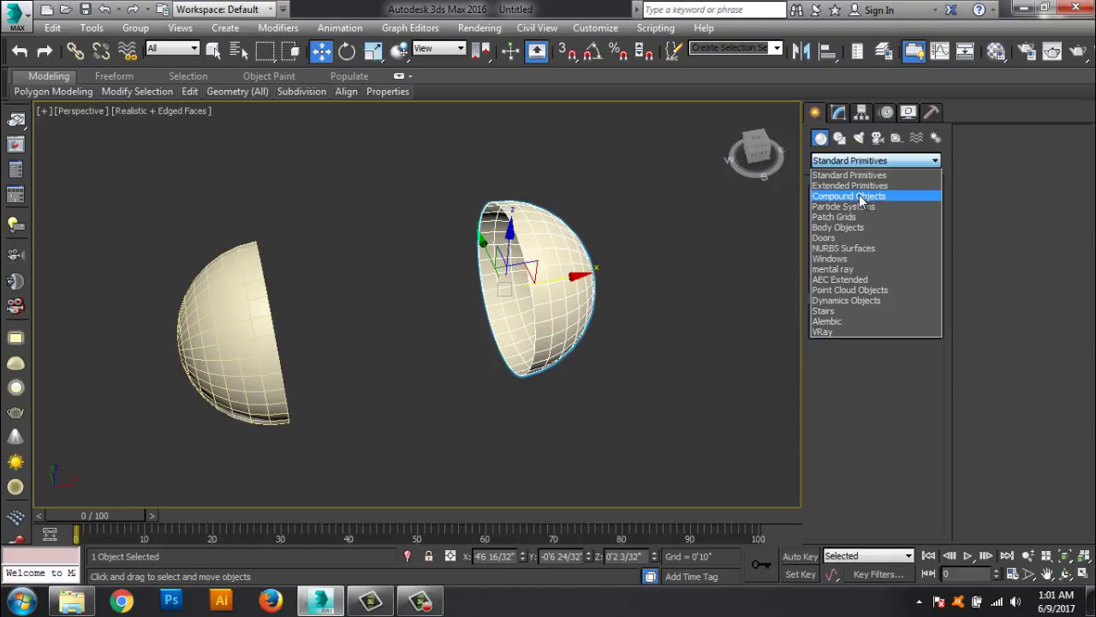
pyautogui.click(860, 197)
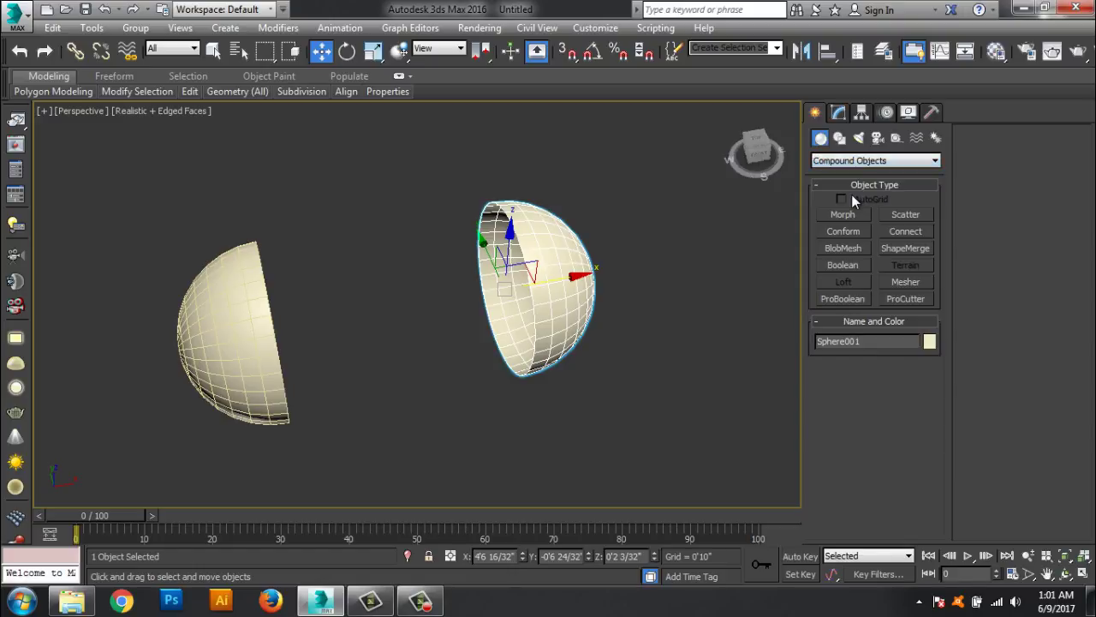
pyautogui.click(902, 231)
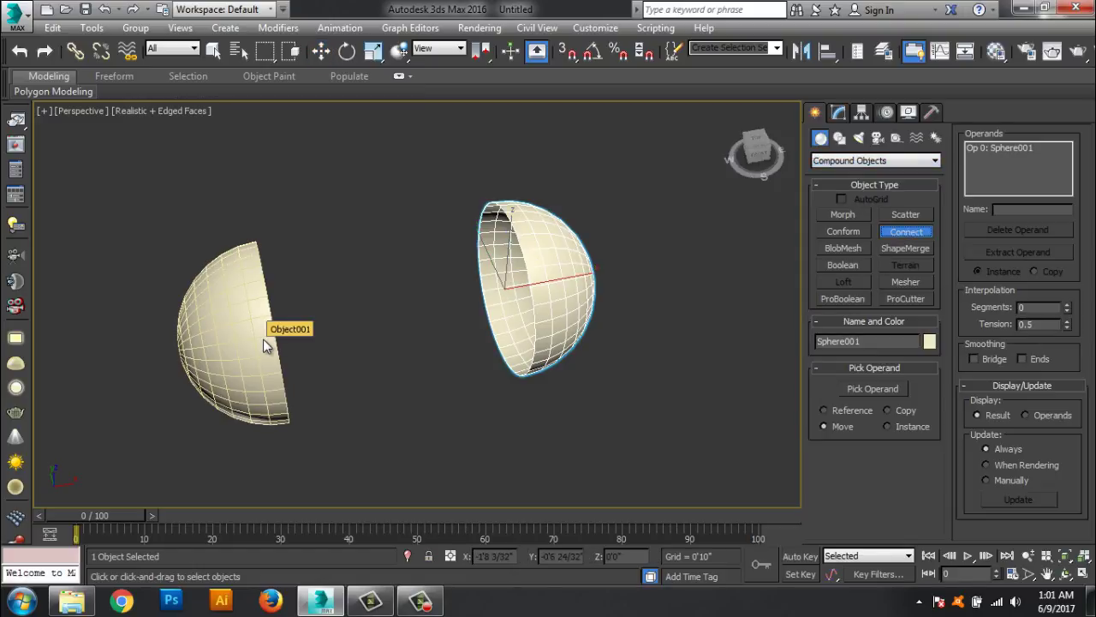
pyautogui.click(875, 389)
pyautogui.click(261, 346)
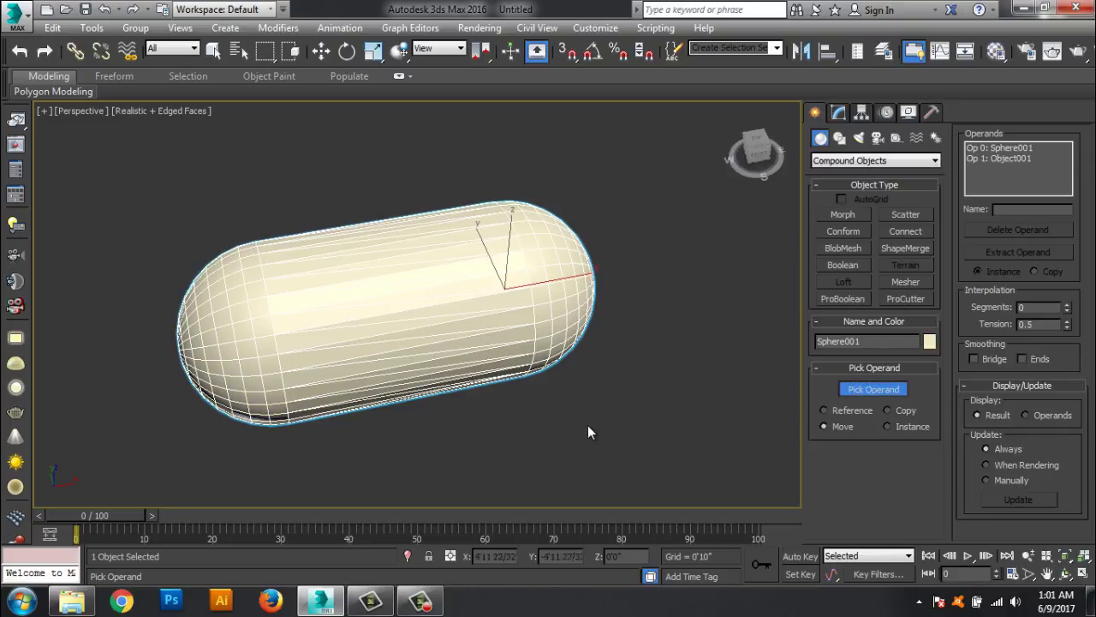
pyautogui.moveTo(588, 425)
pyautogui.keyDown('alt'); pyautogui.mouseDown(button='middle')
pyautogui.moveTo(540, 433)
pyautogui.moveTo(585, 436)
pyautogui.mouseUp(button='middle'); pyautogui.keyUp('alt')
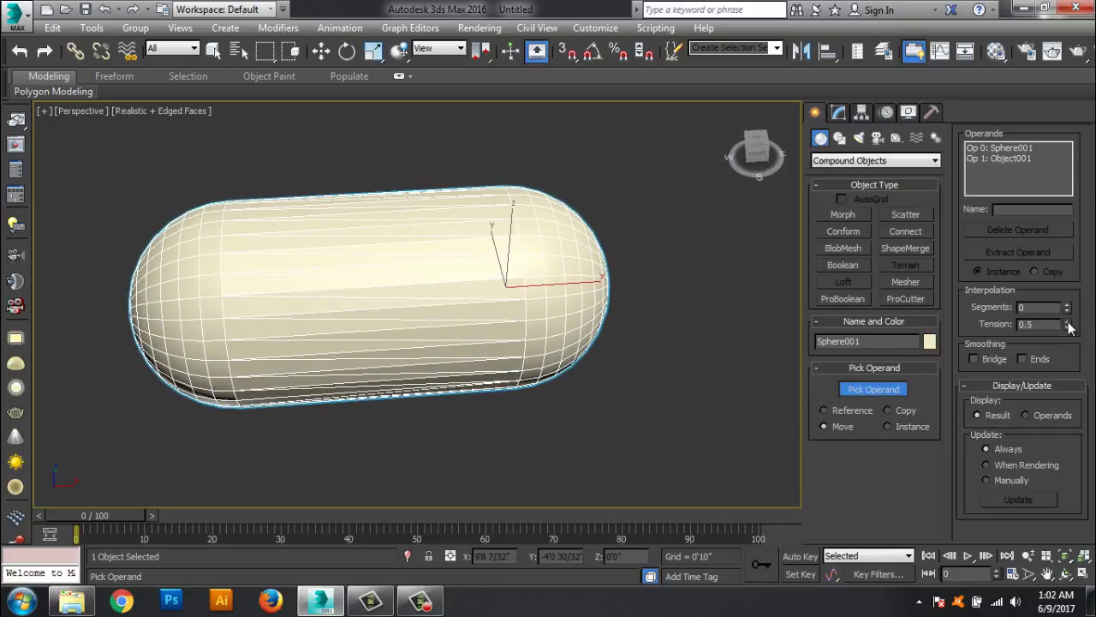
pyautogui.moveTo(1068, 310); pyautogui.dragTo(1067, 287)
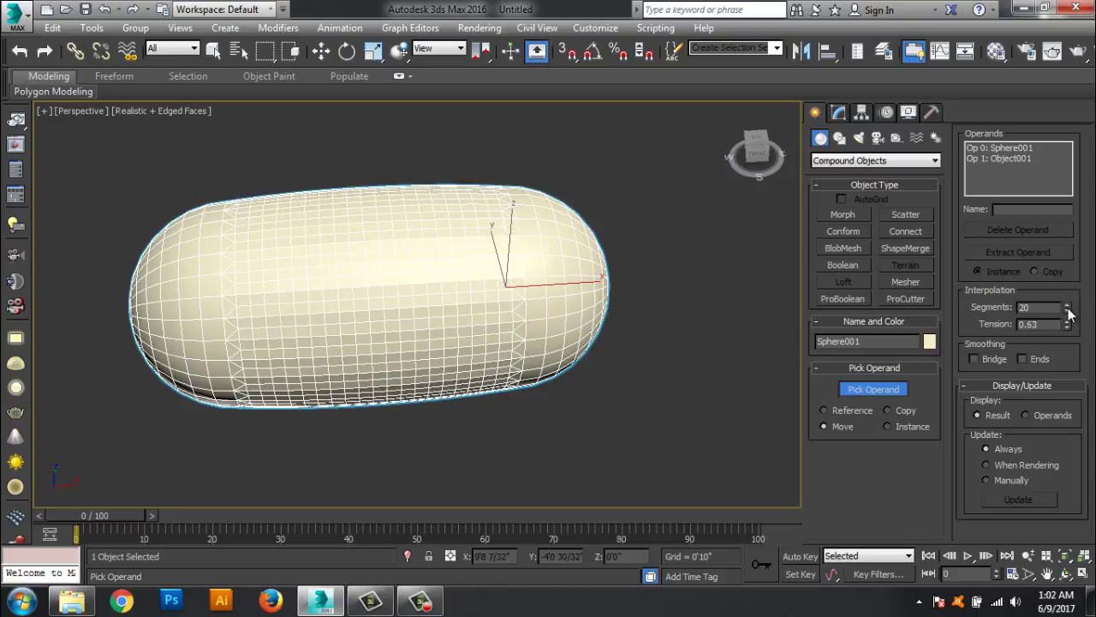
pyautogui.moveTo(580, 367)
pyautogui.keyDown('alt'); pyautogui.mouseDown(button='middle')
pyautogui.moveTo(534, 310)
pyautogui.moveTo(489, 318)
pyautogui.mouseUp(button='middle'); pyautogui.keyUp('alt')
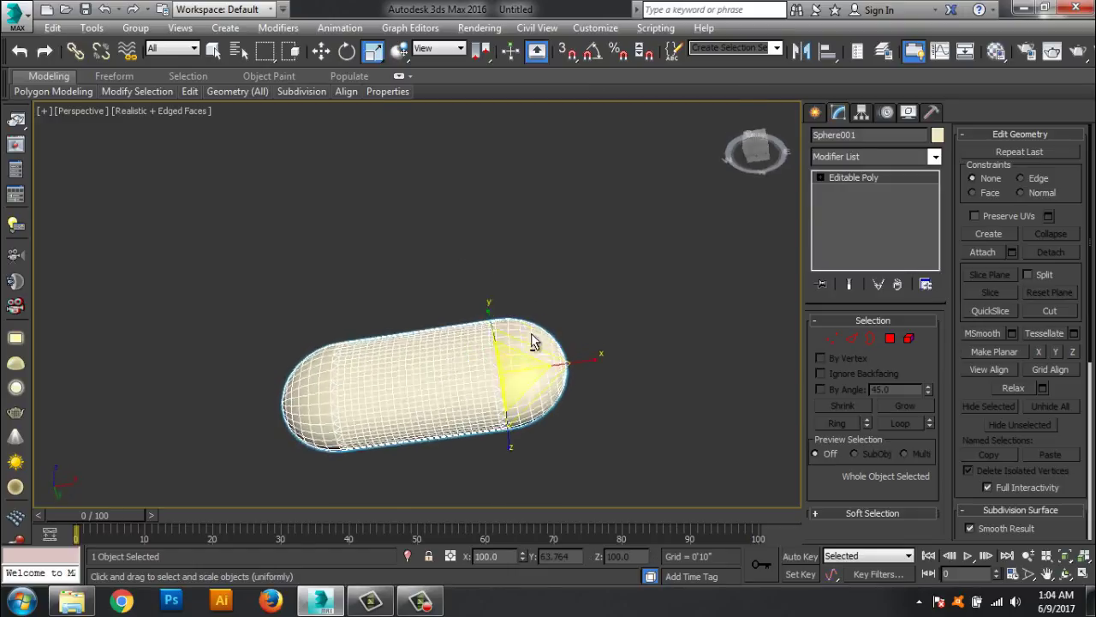
# Step: Scale the capsule down along Y to flatten it
pyautogui.moveTo(518, 360); pyautogui.dragTo(550, 463)
pyautogui.moveTo(550, 463)
pyautogui.keyDown('alt'); pyautogui.mouseDown(button='middle')
pyautogui.moveTo(501, 296)
pyautogui.moveTo(607, 288)
pyautogui.moveTo(564, 324)
pyautogui.mouseUp(button='middle'); pyautogui.keyUp('alt')
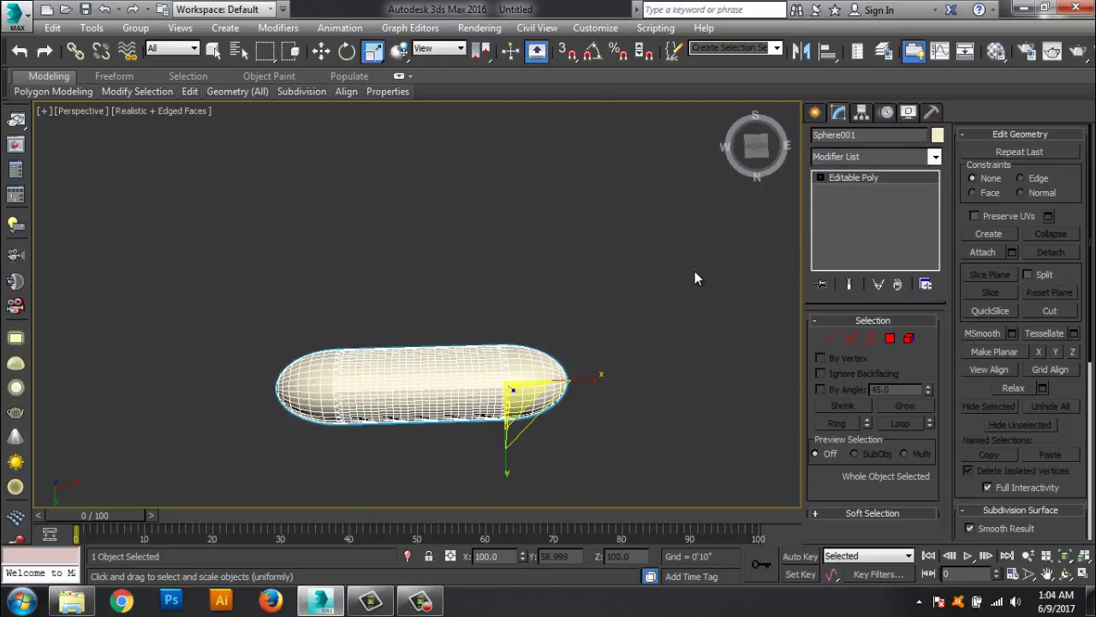
pyautogui.moveTo(659, 288)
pyautogui.keyDown('alt'); pyautogui.mouseDown(button='middle')
pyautogui.moveTo(648, 314)
pyautogui.moveTo(634, 290)
pyautogui.mouseUp(button='middle'); pyautogui.keyUp('alt')
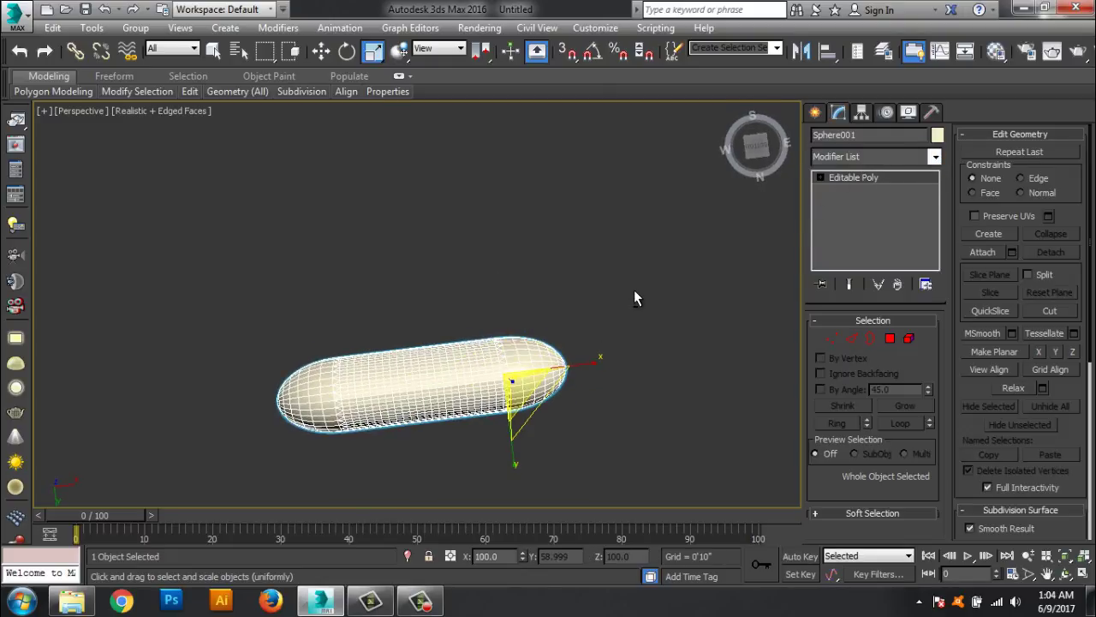
# Step: Add a Bend modifier to the capsule with a 19-degree angle
pyautogui.click(934, 157)
pyautogui.click(905, 173)
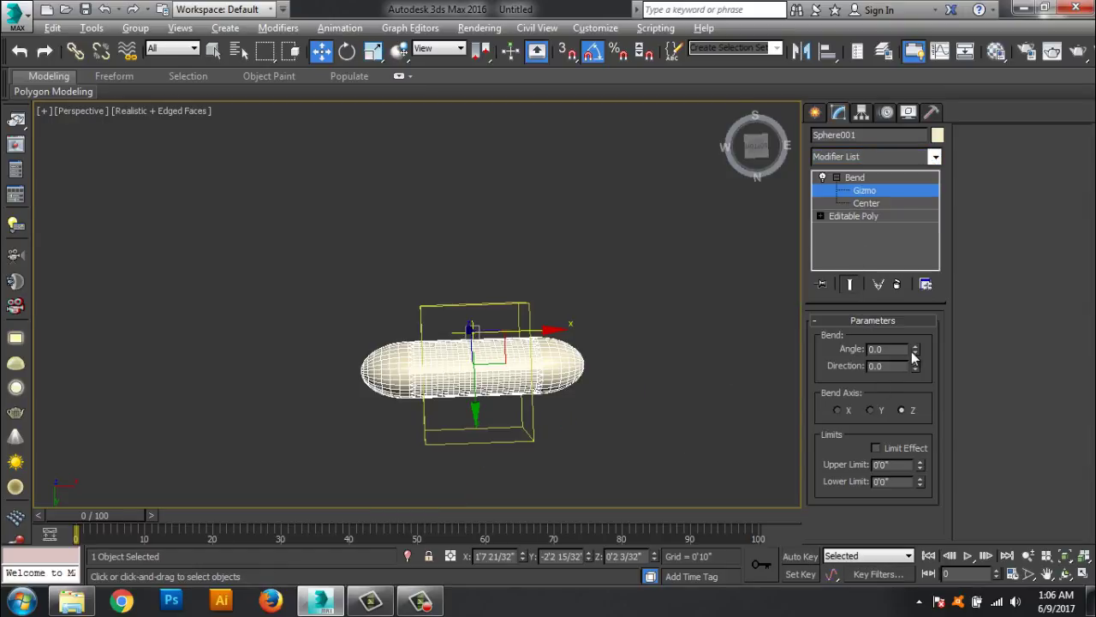
pyautogui.moveTo(914, 358); pyautogui.dragTo(920, 312)
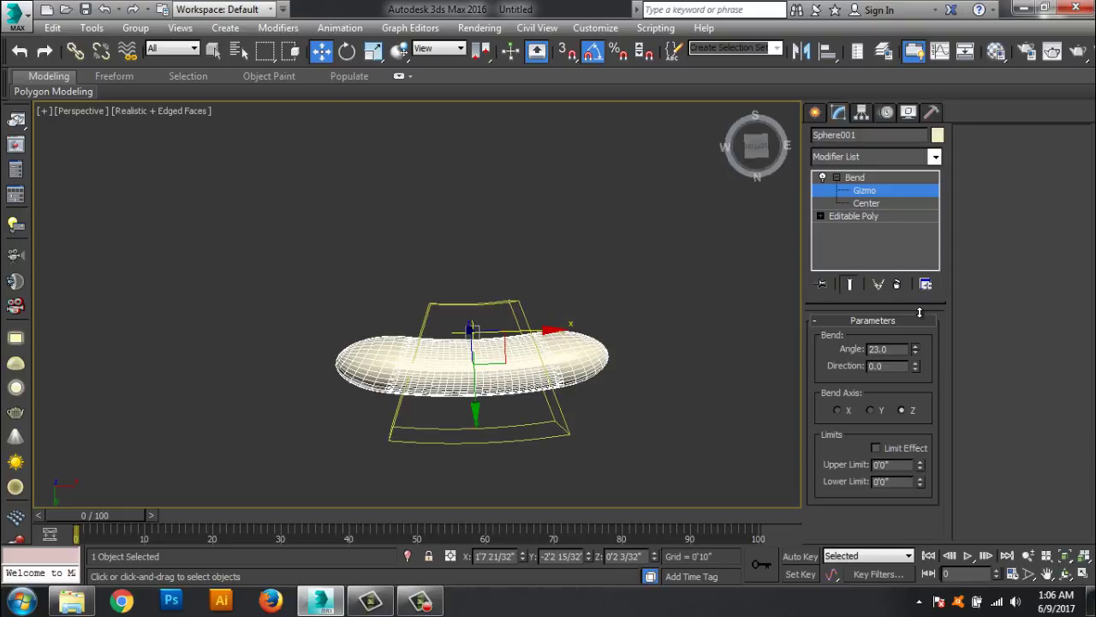
pyautogui.moveTo(693, 354)
pyautogui.keyDown('alt'); pyautogui.mouseDown(button='middle')
pyautogui.moveTo(692, 431)
pyautogui.moveTo(693, 377)
pyautogui.mouseUp(button='middle'); pyautogui.keyUp('alt')
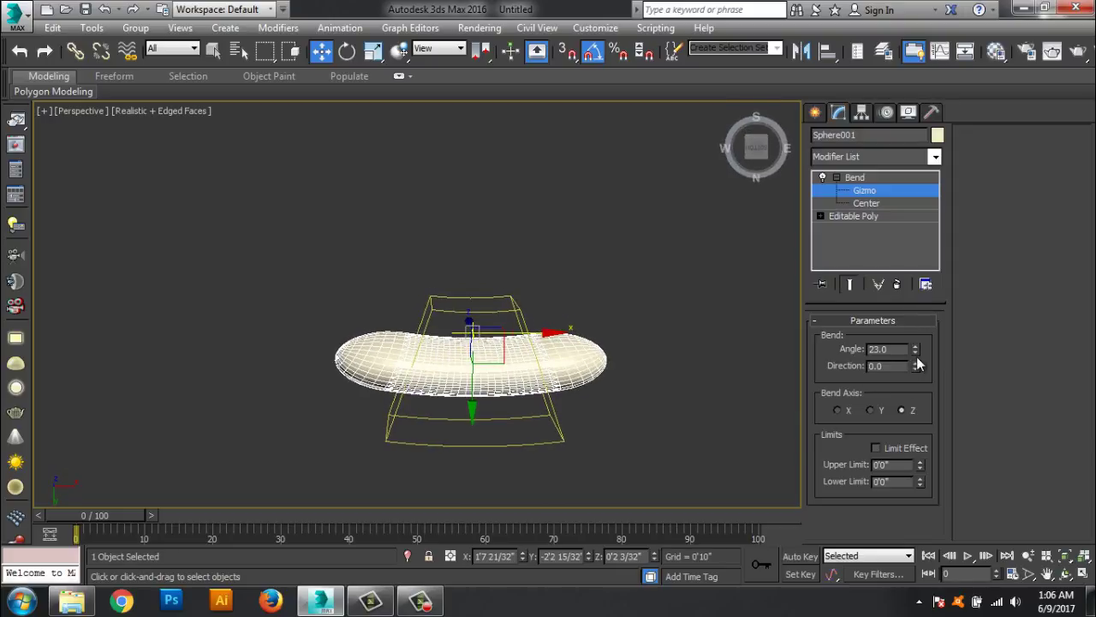
pyautogui.moveTo(915, 352); pyautogui.dragTo(916, 358)
# Step: Collapse the whole modifier stack, baking the bend into the editable poly
pyautogui.click(856, 178)
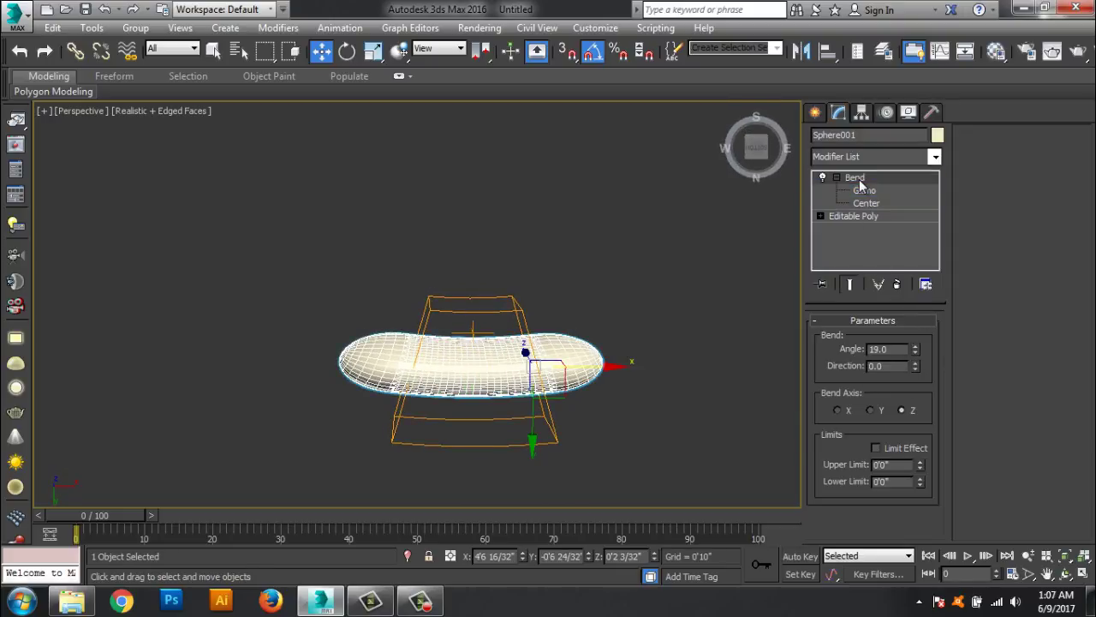
pyautogui.rightClick(857, 177)
pyautogui.click(921, 342)
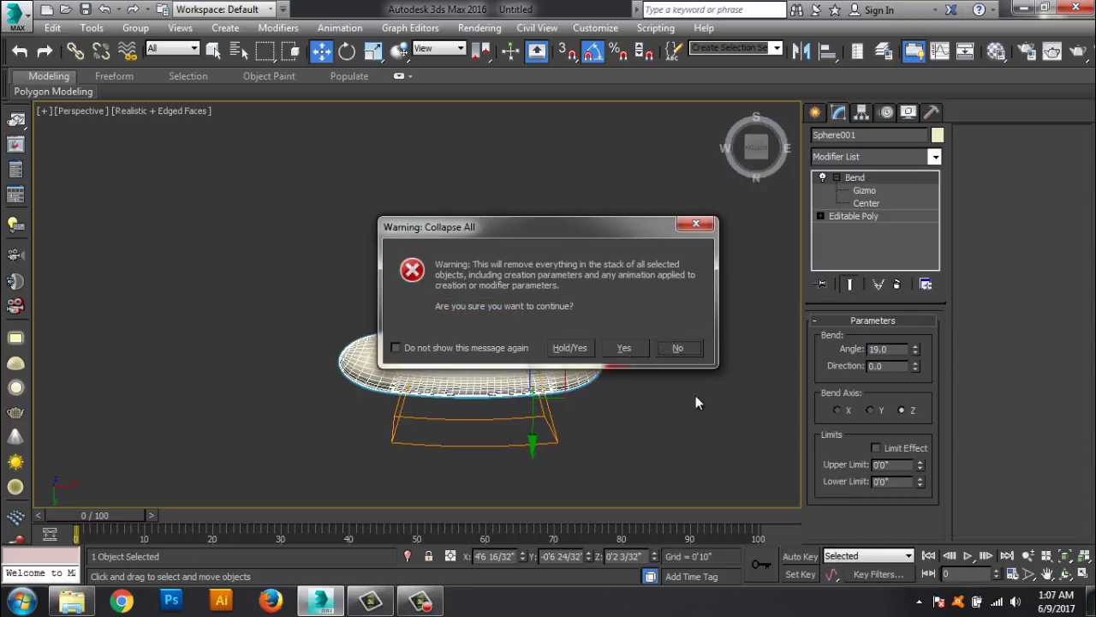
pyautogui.click(625, 348)
# Step: Clone the capsule upward, then tilt both the copy and the original about 35 degrees
pyautogui.hotkey('alt', 'w')
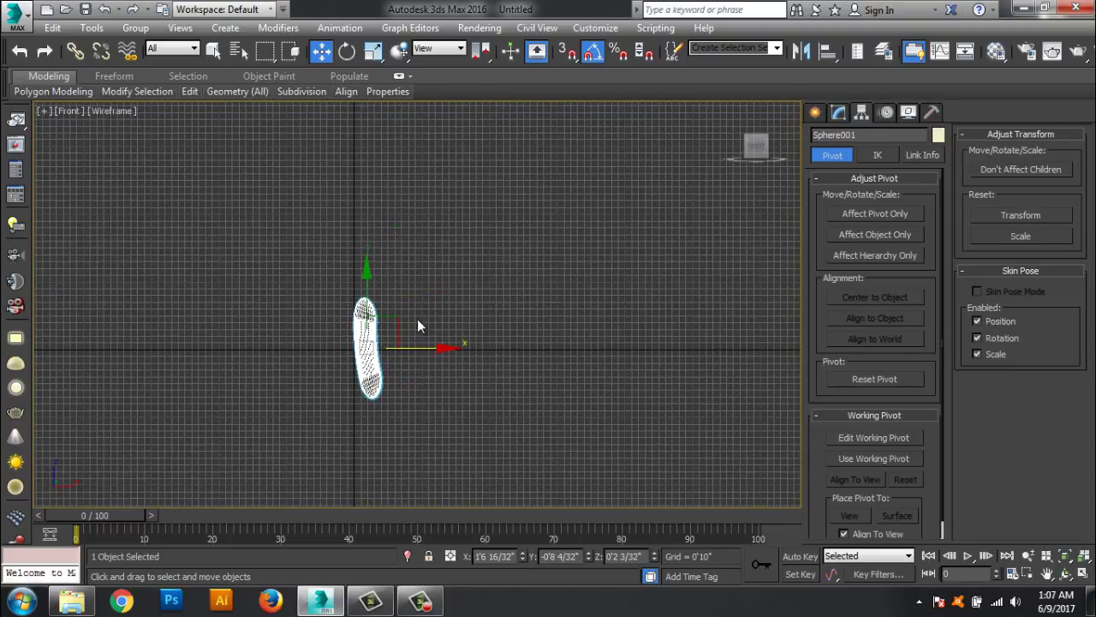
pyautogui.moveTo(401, 320)
pyautogui.keyDown('shift'); pyautogui.mouseDown()
pyautogui.moveTo(403, 185)
pyautogui.moveTo(411, 195)
pyautogui.mouseUp(); pyautogui.keyUp('shift')
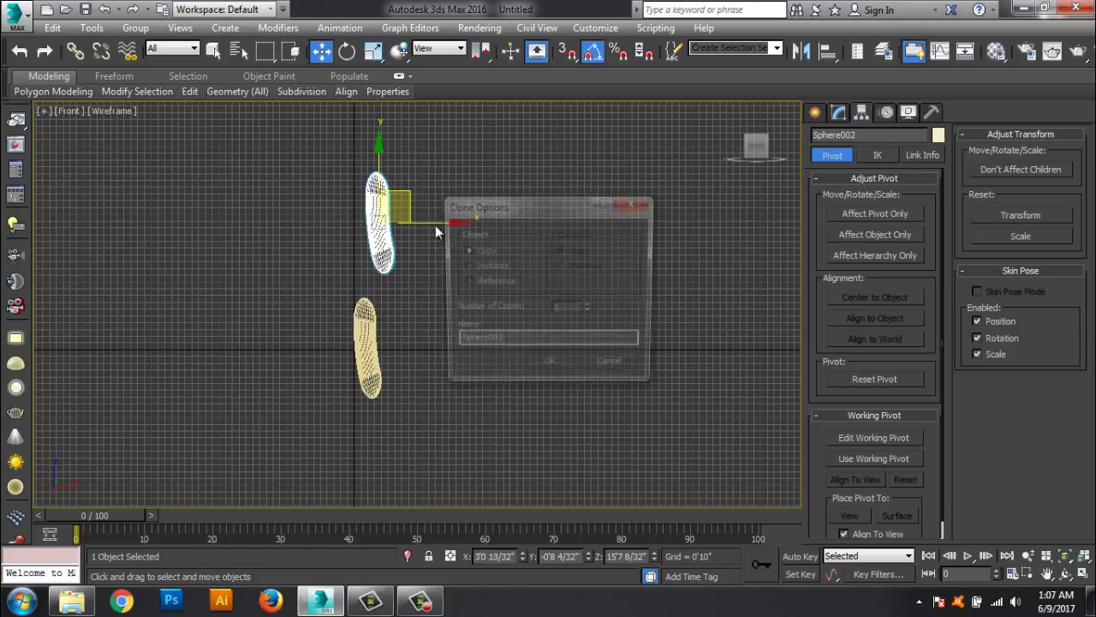
pyautogui.click(550, 367)
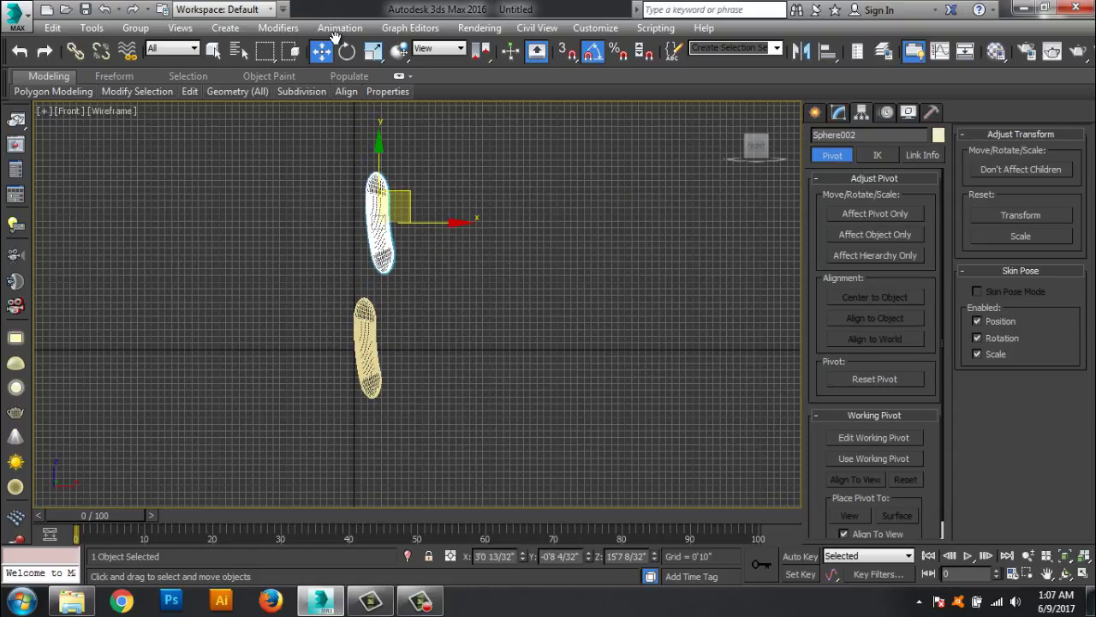
pyautogui.click(347, 51)
pyautogui.moveTo(403, 289); pyautogui.dragTo(436, 286)
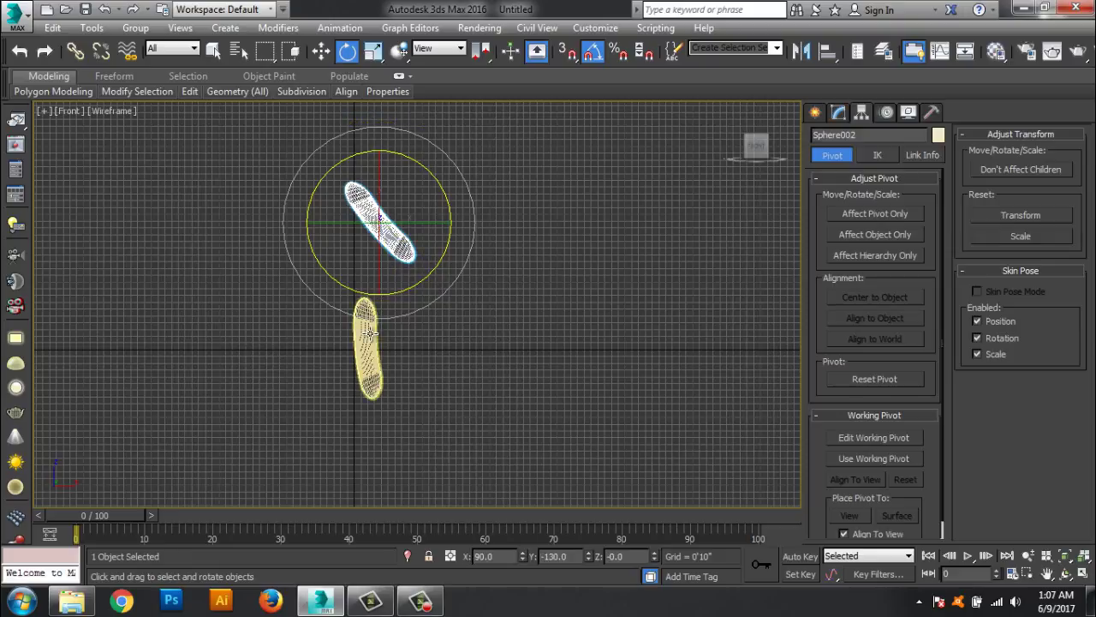
pyautogui.click(375, 376)
pyautogui.moveTo(418, 394); pyautogui.dragTo(480, 346)
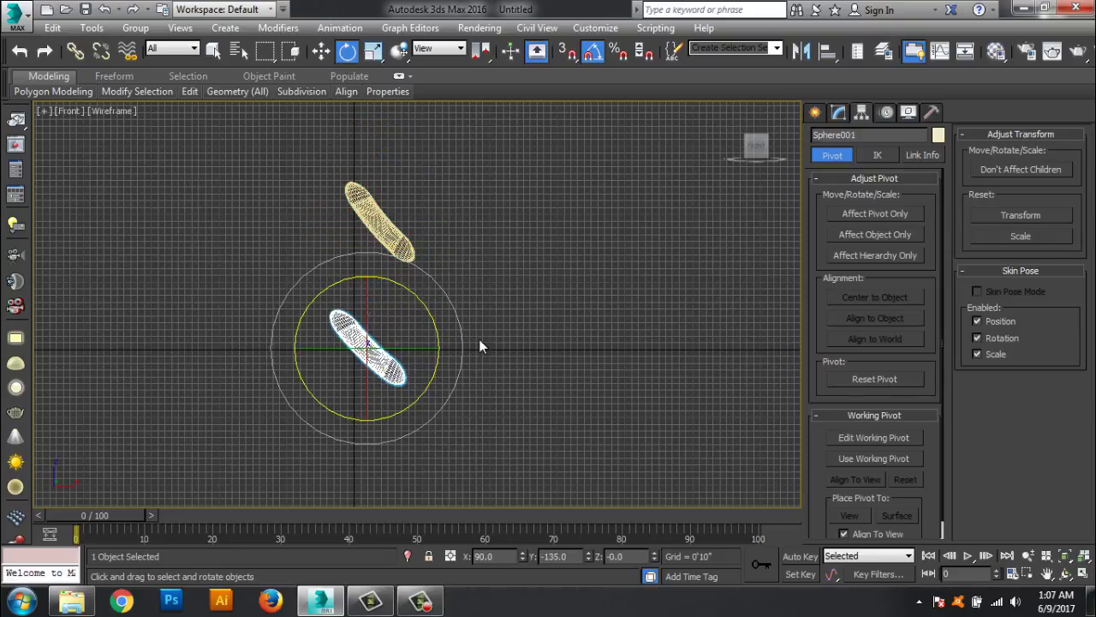
# Step: Shift-move a third capsule, Sphere003, up and to the right, then deselect it
pyautogui.click(527, 310)
pyautogui.click(392, 228)
pyautogui.click(321, 52)
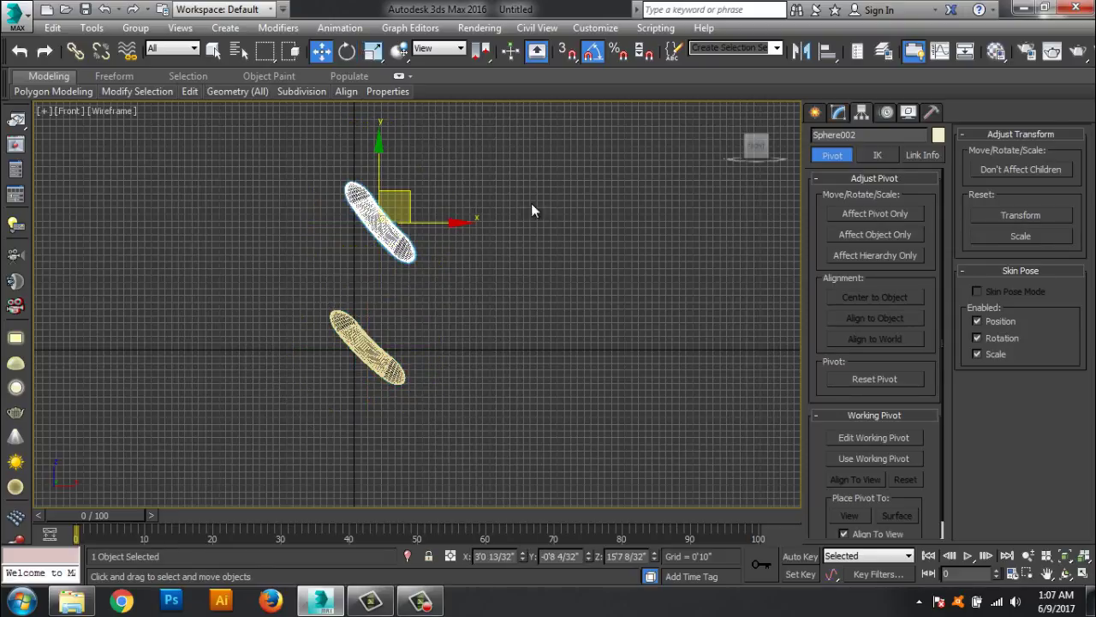
pyautogui.moveTo(412, 192); pyautogui.dragTo(398, 258, button='middle')
pyautogui.keyDown('shift'); pyautogui.moveTo(398, 258); pyautogui.dragTo(435, 191); pyautogui.keyUp('shift')
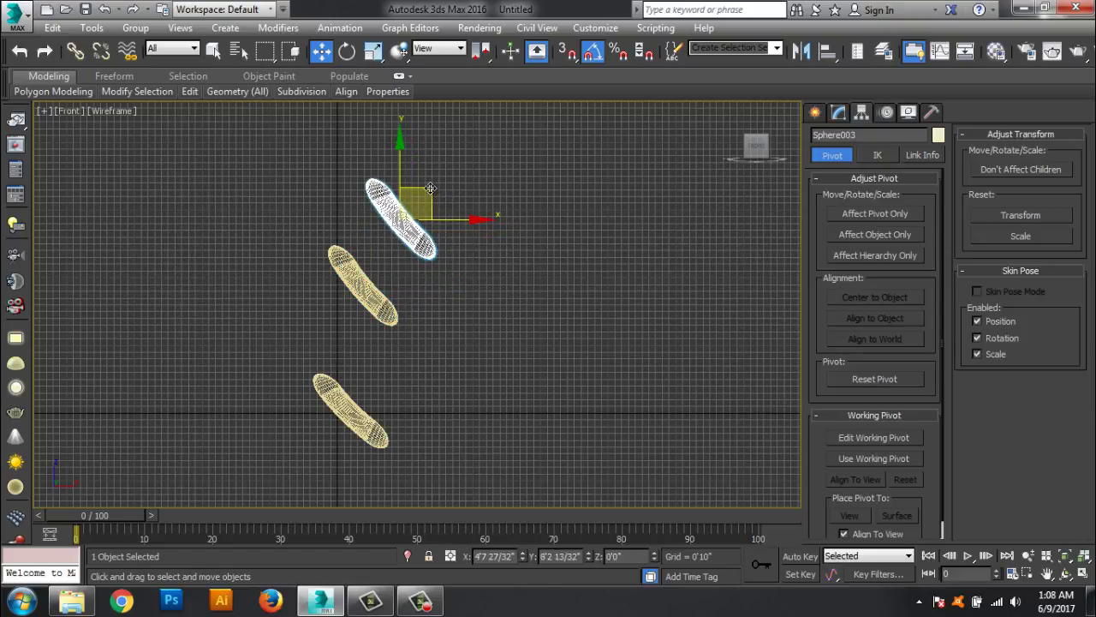
pyautogui.click(551, 368)
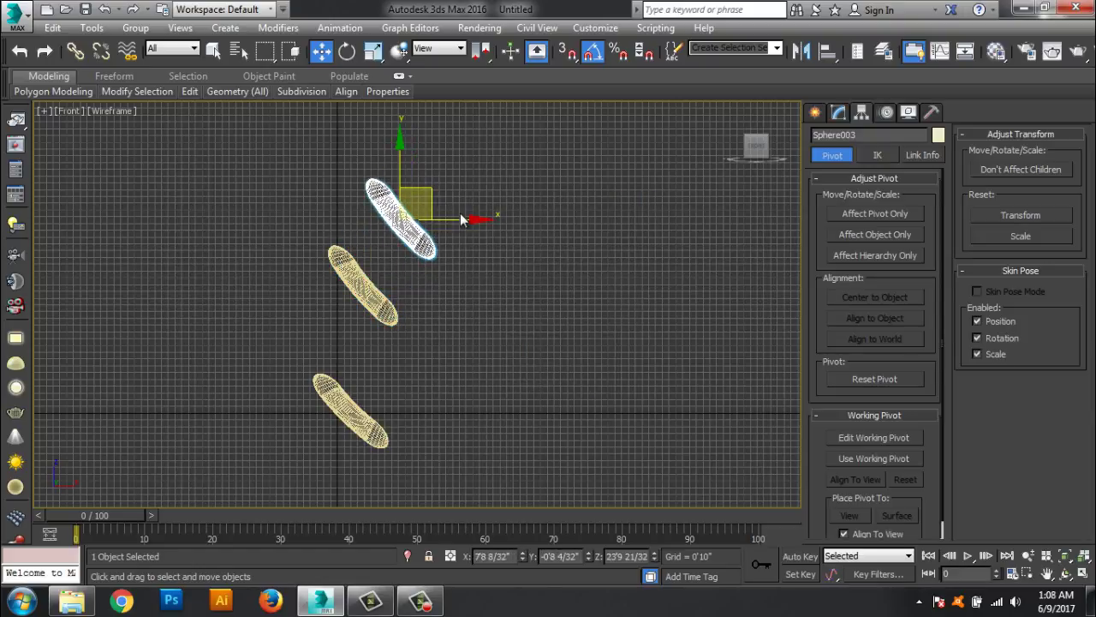
pyautogui.moveTo(469, 219); pyautogui.dragTo(460, 220)
pyautogui.click(460, 291)
# Step: In the Top view, rotate-clone the three capsules about 70 degrees and move the copy aside
pyautogui.hotkey('alt', 'w')
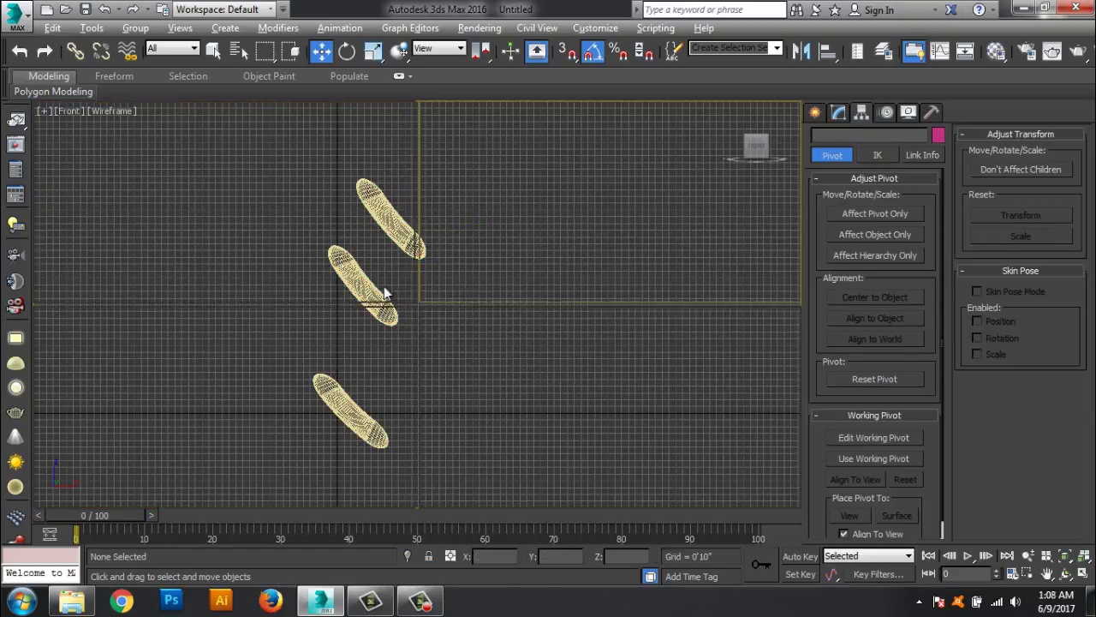
pyautogui.click(254, 199)
pyautogui.hotkey('alt', 'w')
pyautogui.moveTo(525, 412); pyautogui.dragTo(527, 415)
pyautogui.scroll(-5, 531, 424)
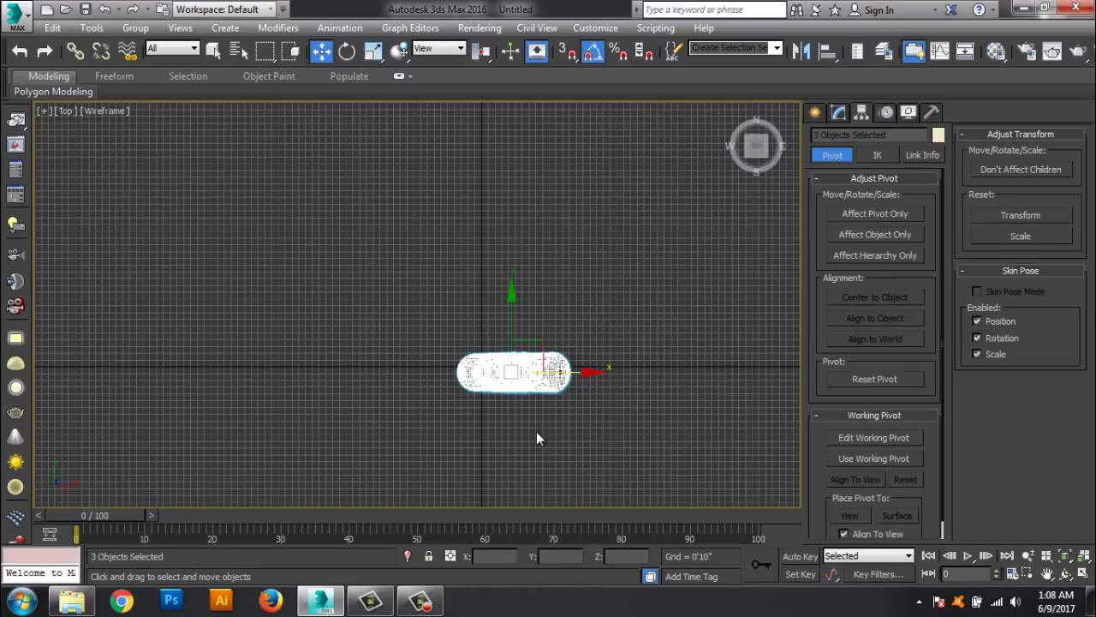
pyautogui.moveTo(536, 431); pyautogui.dragTo(530, 332, button='middle')
pyautogui.click(346, 51)
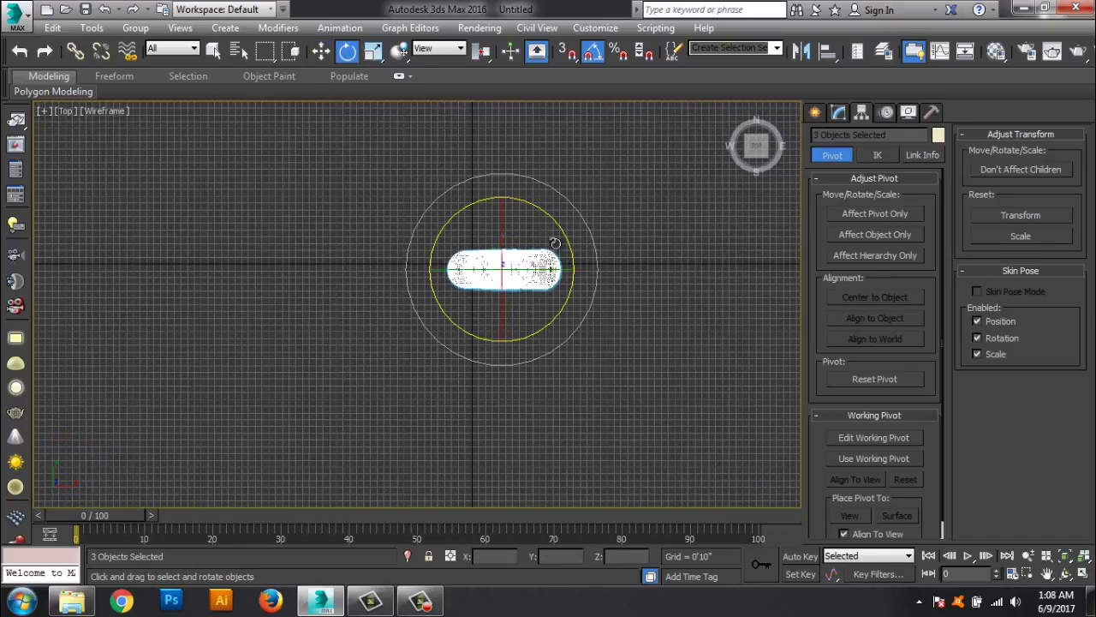
pyautogui.moveTo(560, 229); pyautogui.dragTo(519, 182)
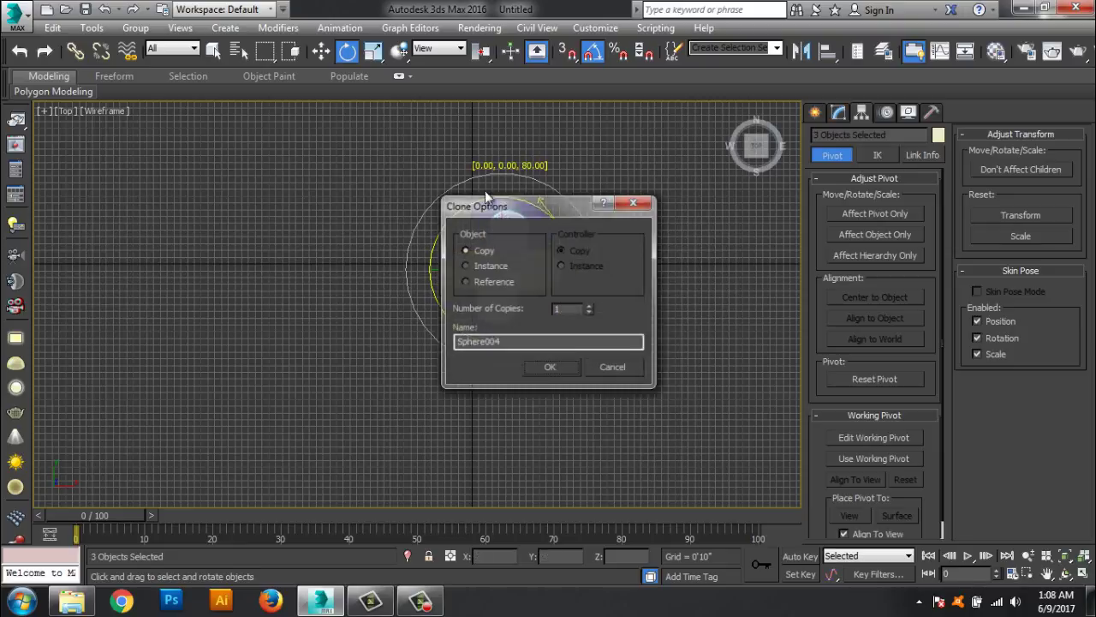
pyautogui.click(549, 368)
pyautogui.click(322, 51)
pyautogui.moveTo(532, 240)
pyautogui.mouseDown()
pyautogui.moveTo(437, 167)
pyautogui.moveTo(427, 120)
pyautogui.mouseUp()
# Step: Make another rotated copy, move it down-left, and rotate it about 50 degrees
pyautogui.click(347, 52)
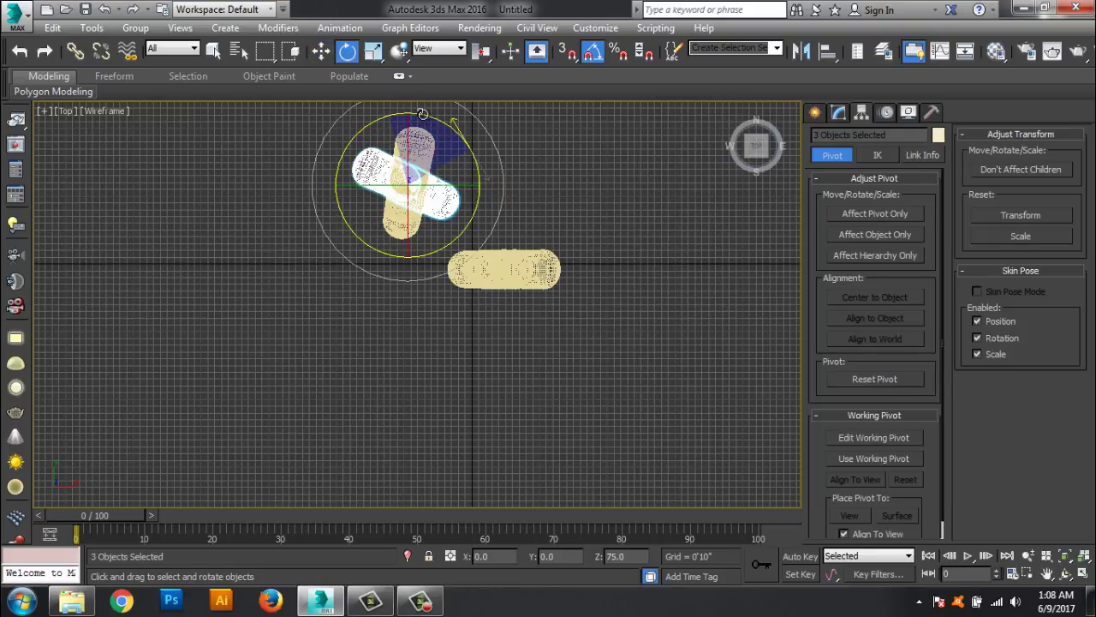
pyautogui.click(550, 369)
pyautogui.press('w')
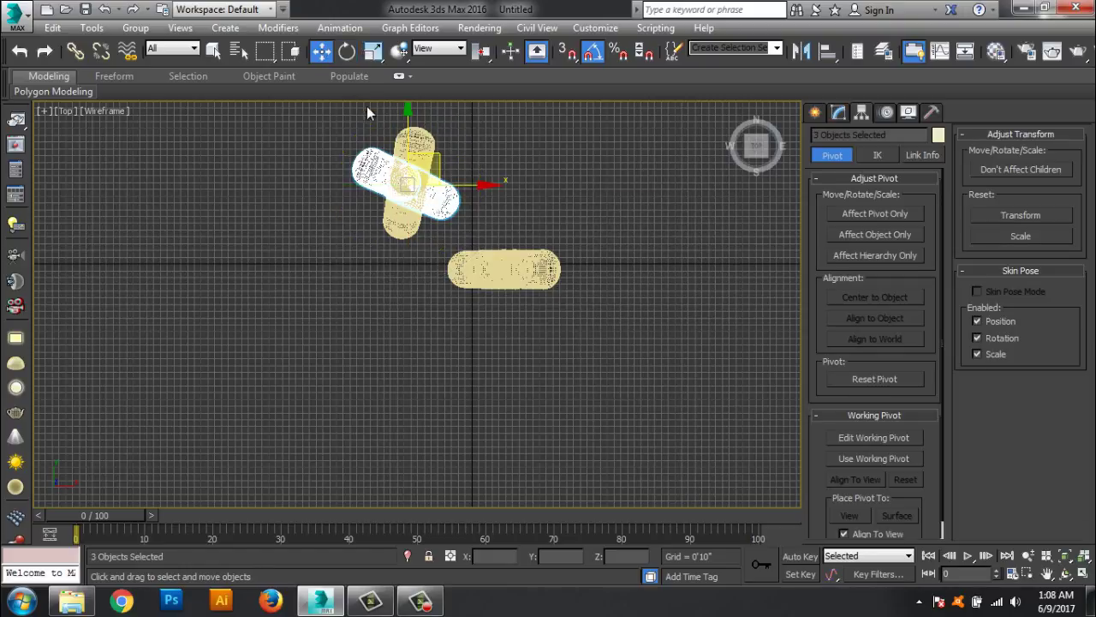
pyautogui.moveTo(426, 150); pyautogui.dragTo(399, 245)
pyautogui.click(347, 51)
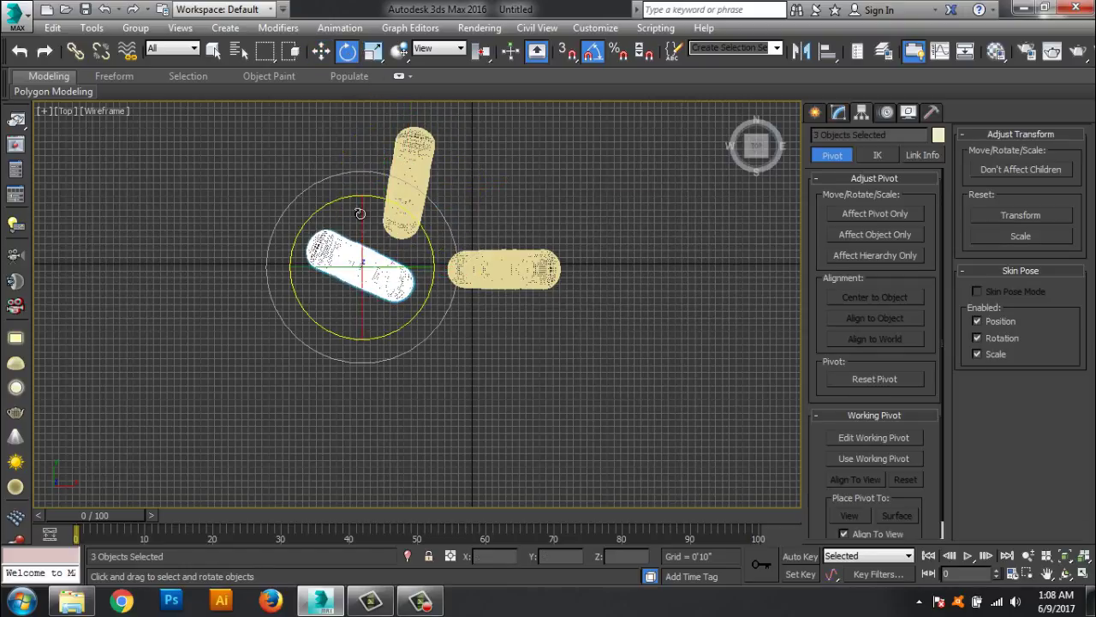
pyautogui.moveTo(300, 230); pyautogui.dragTo(295, 273)
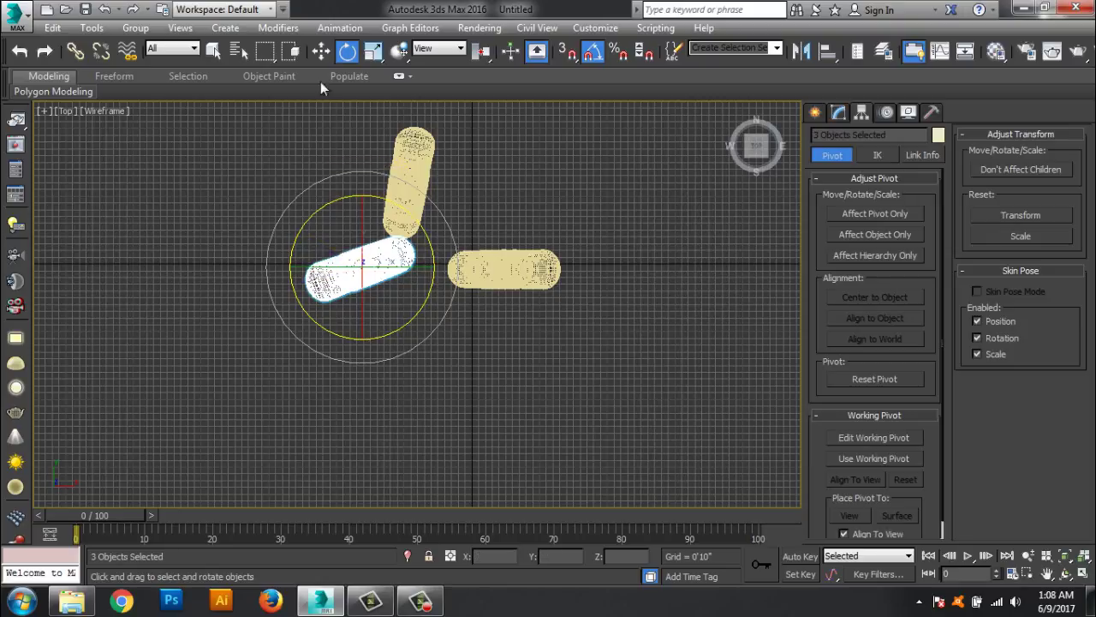
pyautogui.press('w')
pyautogui.moveTo(391, 239); pyautogui.dragTo(393, 265)
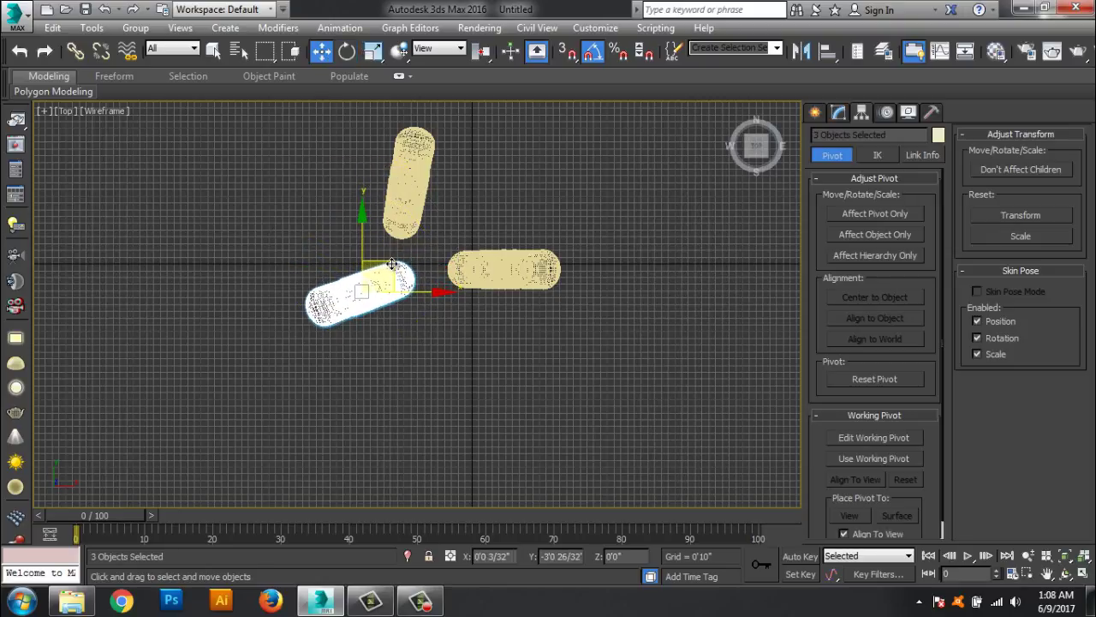
# Step: Maximize the Perspective view and set the reference coordinate system to View
pyautogui.hotkey('alt', 'w')
pyautogui.rightClick(633, 345)
pyautogui.hotkey('alt', 'w')
pyautogui.press('e')
pyautogui.keyDown('alt'); pyautogui.moveTo(633, 339); pyautogui.dragTo(637, 407, button='middle'); pyautogui.keyUp('alt')
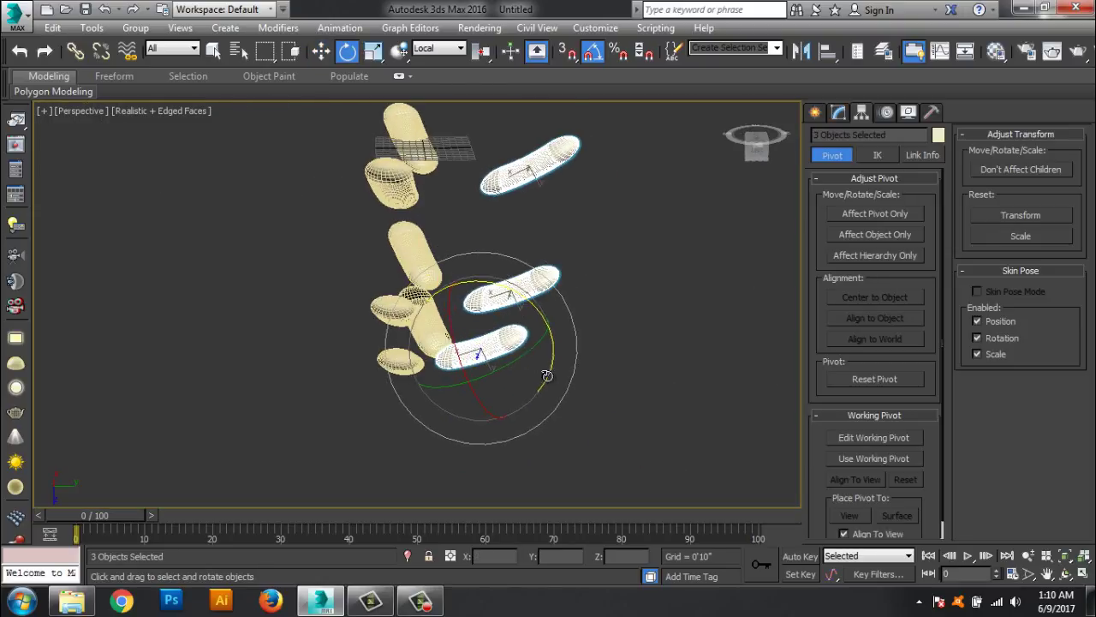
pyautogui.scroll(4, 562, 383)
pyautogui.click(464, 51)
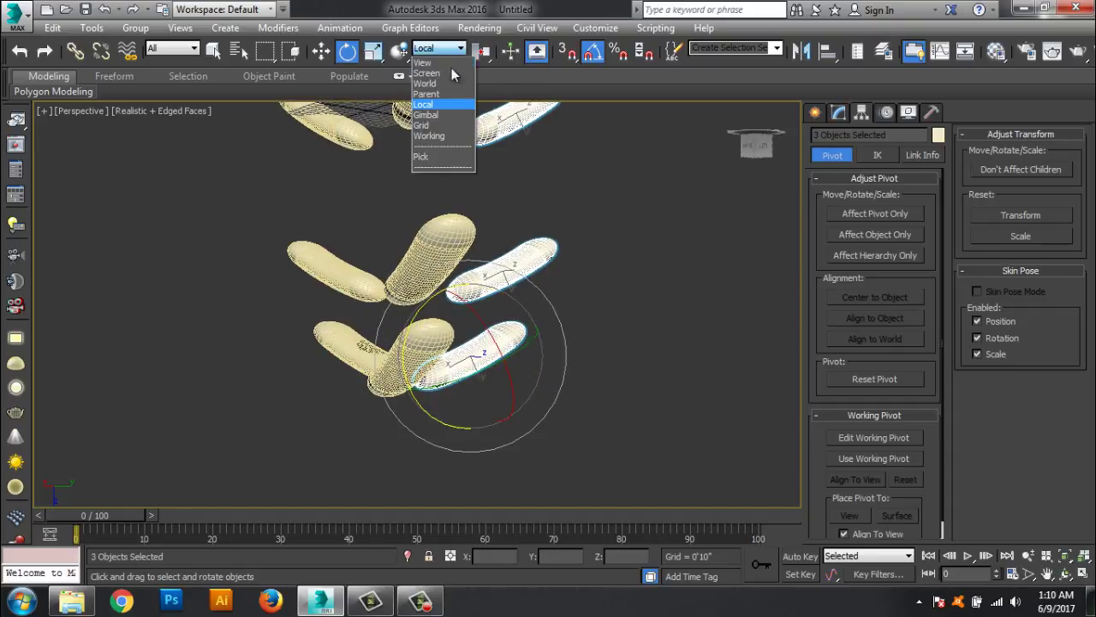
pyautogui.click(444, 61)
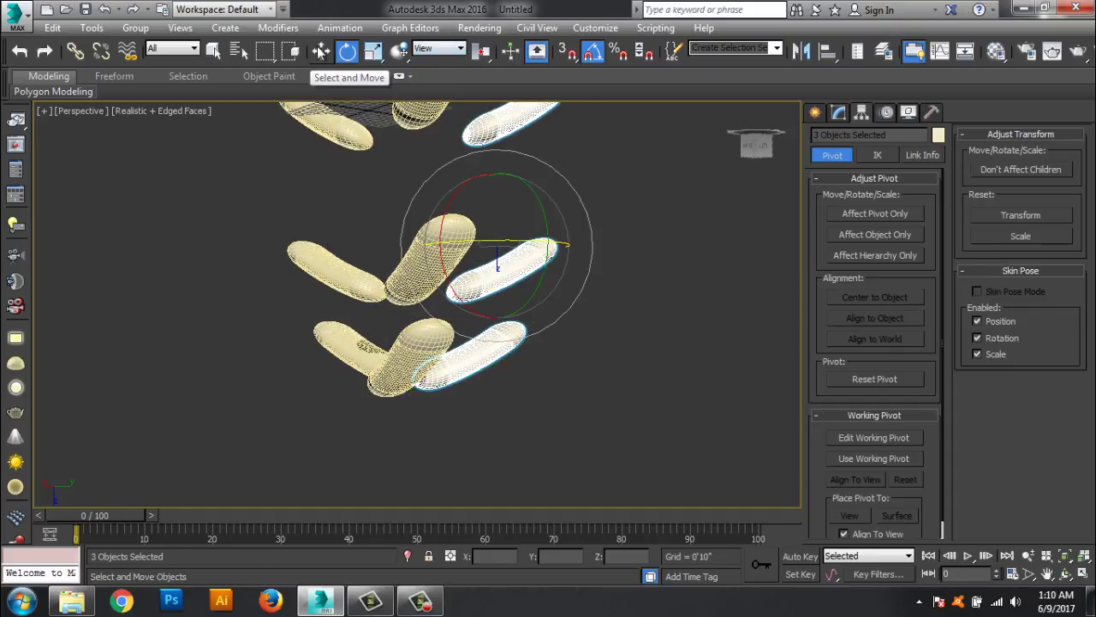
pyautogui.press('w')
# Step: Move Sphere006 along its Y axis and raise it along Z
pyautogui.click(476, 358)
pyautogui.moveTo(480, 352)
pyautogui.keyDown('alt'); pyautogui.mouseDown(button='middle')
pyautogui.moveTo(528, 290)
pyautogui.moveTo(524, 410)
pyautogui.mouseUp(button='middle'); pyautogui.keyUp('alt')
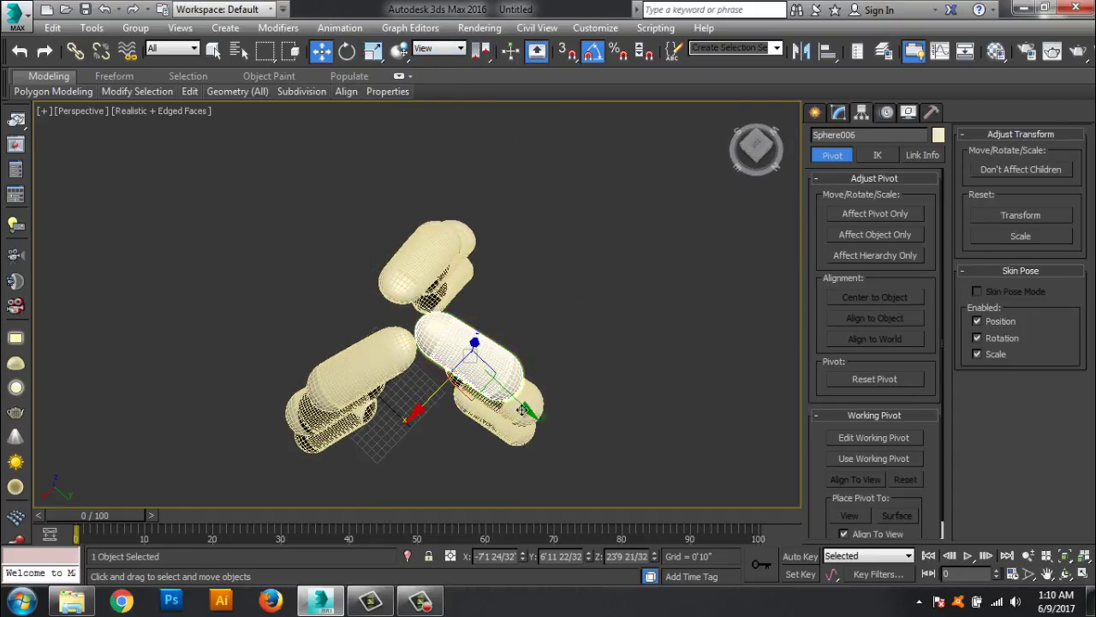
pyautogui.moveTo(525, 409); pyautogui.dragTo(541, 420)
pyautogui.keyDown('alt'); pyautogui.moveTo(541, 419); pyautogui.dragTo(555, 355, button='middle'); pyautogui.keyUp('alt')
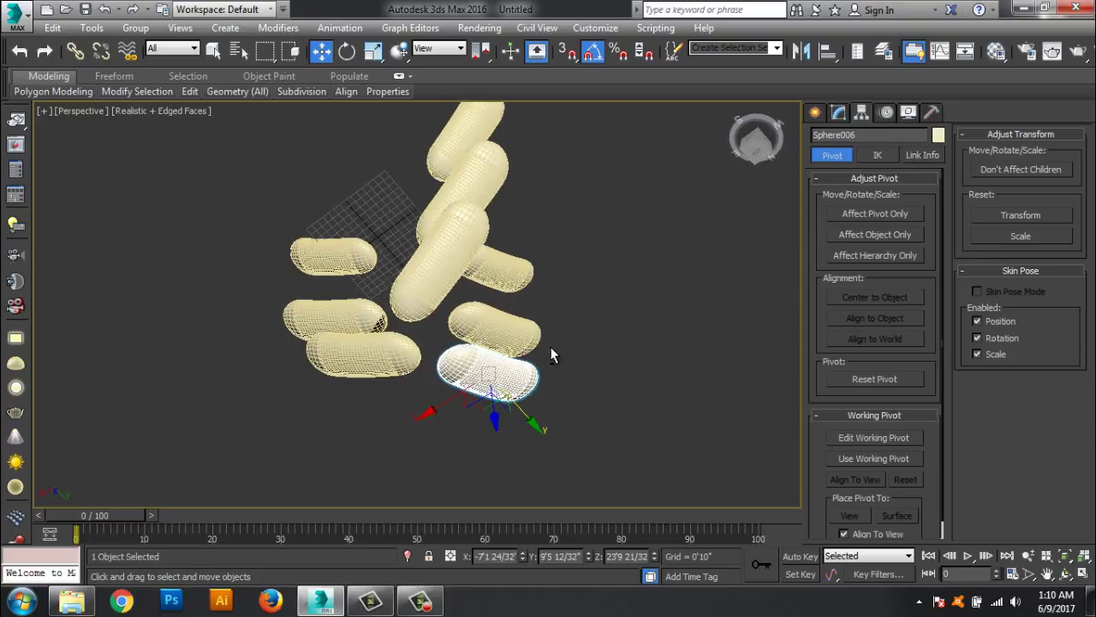
pyautogui.click(405, 343)
pyautogui.moveTo(404, 343)
pyautogui.keyDown('alt'); pyautogui.mouseDown(button='middle')
pyautogui.moveTo(330, 390)
pyautogui.moveTo(540, 395)
pyautogui.moveTo(498, 390)
pyautogui.mouseUp(button='middle'); pyautogui.keyUp('alt')
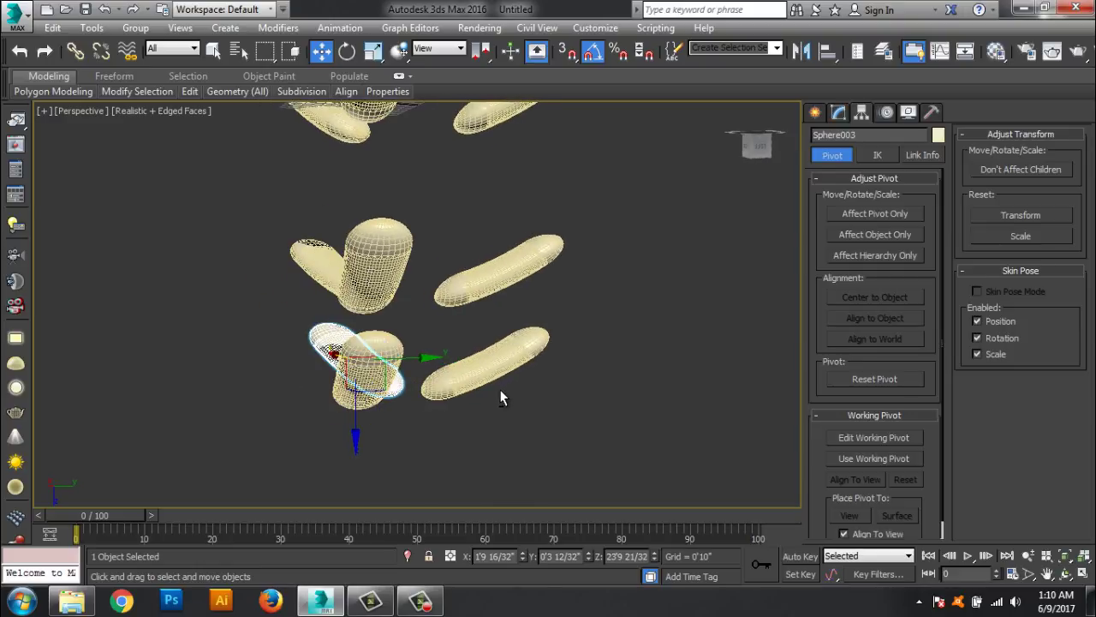
pyautogui.click(498, 389)
pyautogui.moveTo(495, 432); pyautogui.dragTo(496, 391)
pyautogui.keyDown('alt'); pyautogui.moveTo(496, 391); pyautogui.dragTo(429, 416, button='middle'); pyautogui.keyUp('alt')
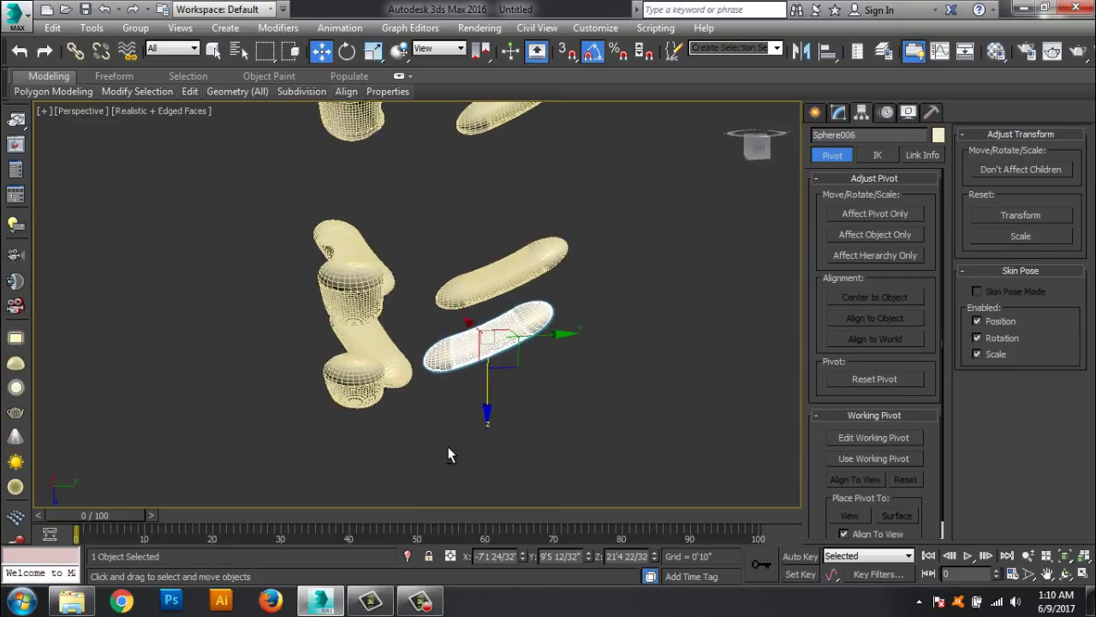
# Step: Lower Sphere003, then the three bottom objects, along Z
pyautogui.click(394, 378)
pyautogui.moveTo(362, 425); pyautogui.dragTo(365, 451)
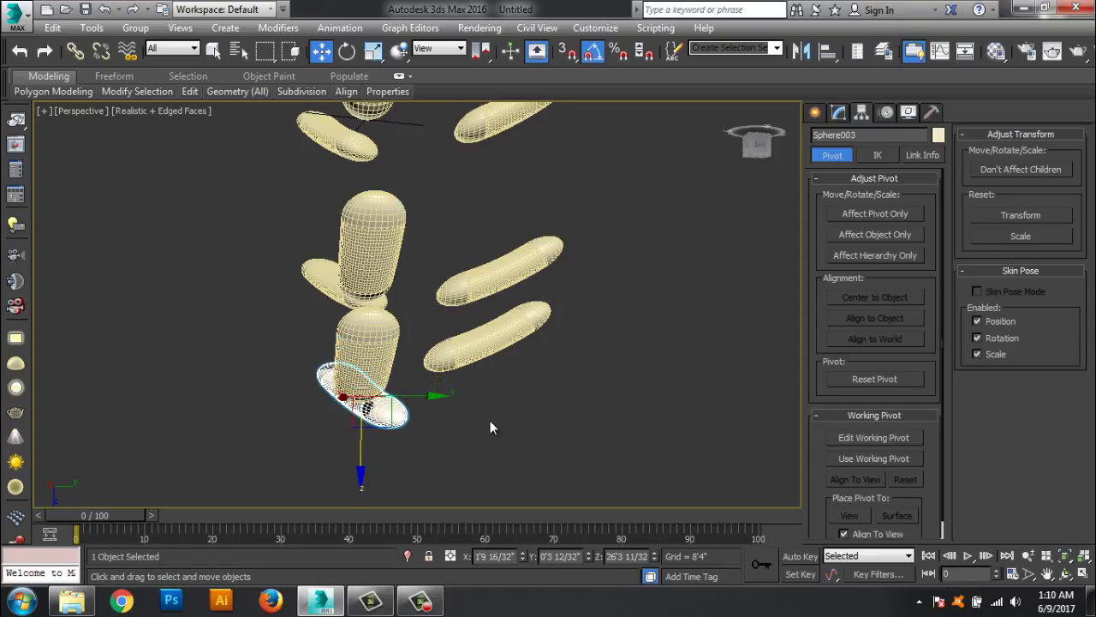
pyautogui.moveTo(365, 451)
pyautogui.keyDown('alt'); pyautogui.mouseDown(button='middle')
pyautogui.moveTo(479, 380)
pyautogui.moveTo(446, 428)
pyautogui.moveTo(468, 442)
pyautogui.mouseUp(button='middle'); pyautogui.keyUp('alt')
pyautogui.moveTo(468, 443); pyautogui.dragTo(364, 370)
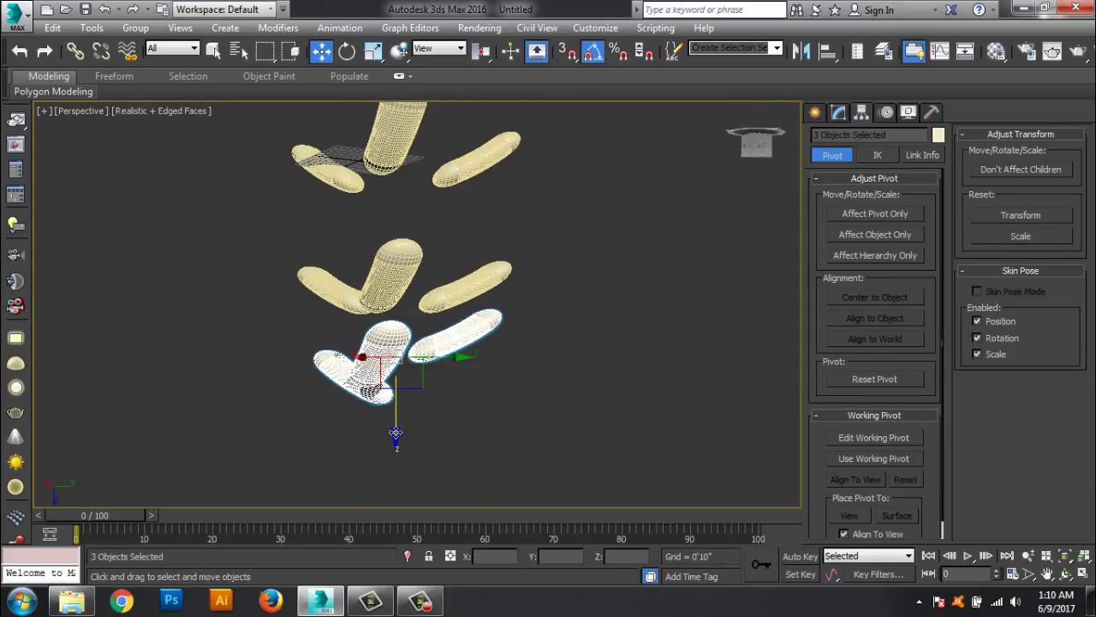
pyautogui.moveTo(396, 432); pyautogui.dragTo(395, 477)
pyautogui.moveTo(395, 478)
pyautogui.keyDown('alt'); pyautogui.mouseDown(button='middle')
pyautogui.moveTo(462, 337)
pyautogui.moveTo(478, 340)
pyautogui.moveTo(452, 295)
pyautogui.mouseUp(button='middle'); pyautogui.keyUp('alt')
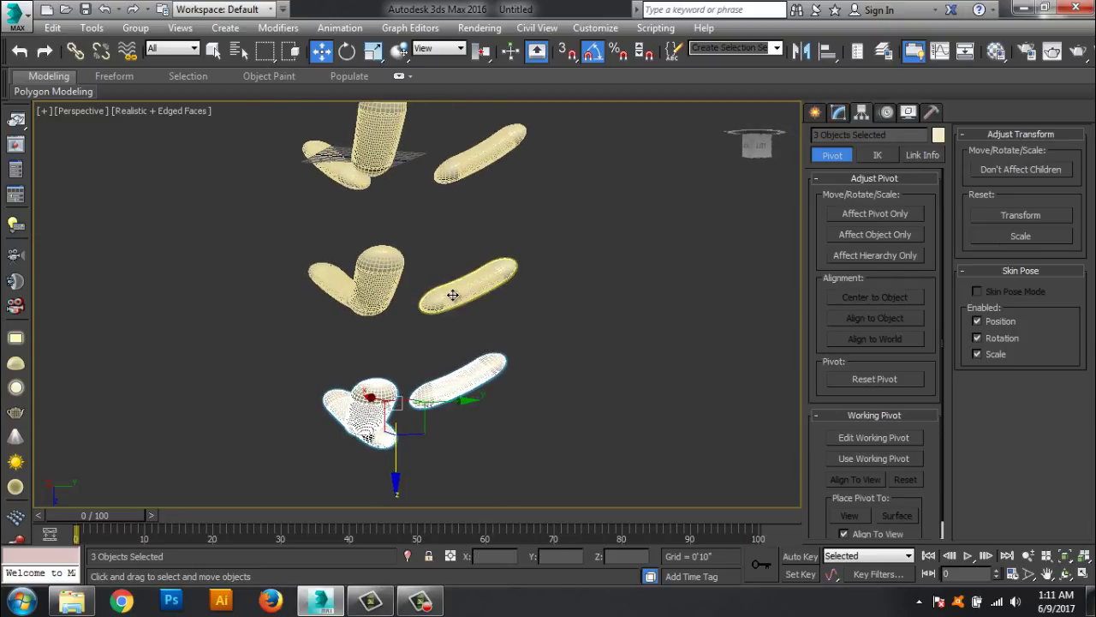
# Step: Lower Sphere008, the flat Sphere004 and Sphere007 along Z to tighten the tiers
pyautogui.click(453, 295)
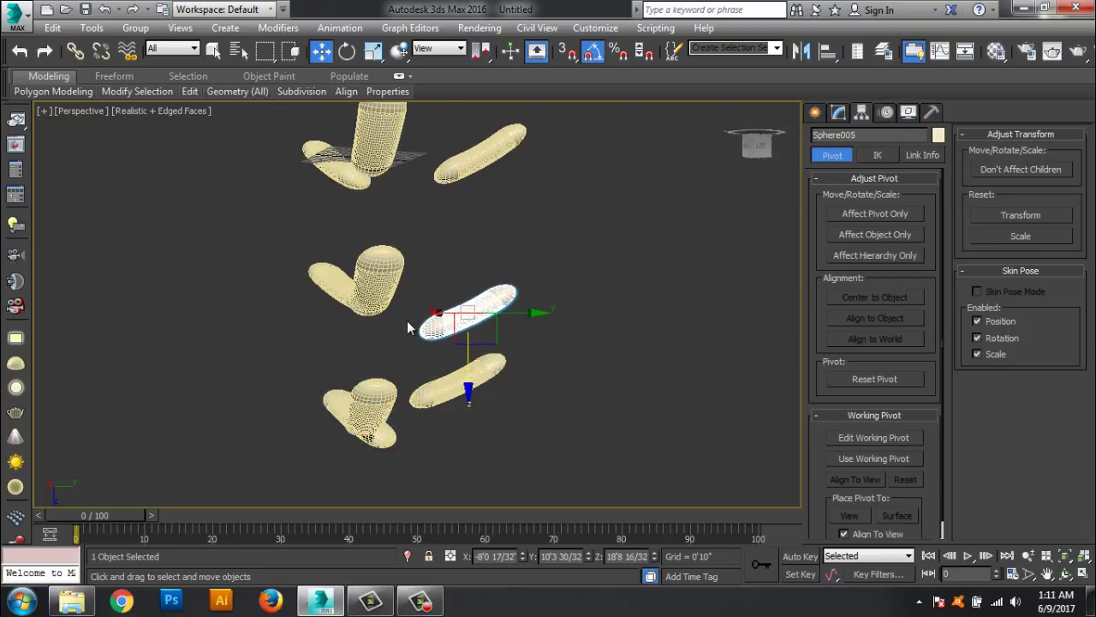
pyautogui.click(374, 283)
pyautogui.moveTo(381, 342); pyautogui.dragTo(381, 374)
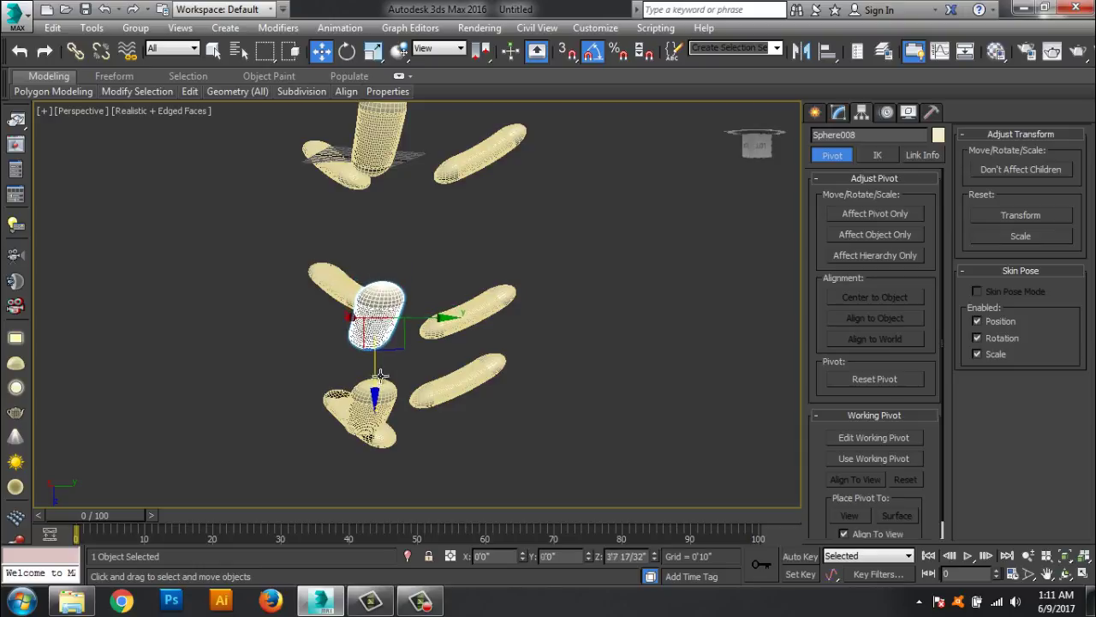
pyautogui.moveTo(381, 374)
pyautogui.keyDown('alt'); pyautogui.mouseDown(button='middle')
pyautogui.moveTo(451, 237)
pyautogui.moveTo(437, 306)
pyautogui.mouseUp(button='middle'); pyautogui.keyUp('alt')
pyautogui.click(463, 250)
pyautogui.scroll(2, 437, 305)
pyautogui.moveTo(481, 310); pyautogui.dragTo(481, 336)
pyautogui.click(383, 214)
pyautogui.moveTo(379, 281); pyautogui.dragTo(378, 300)
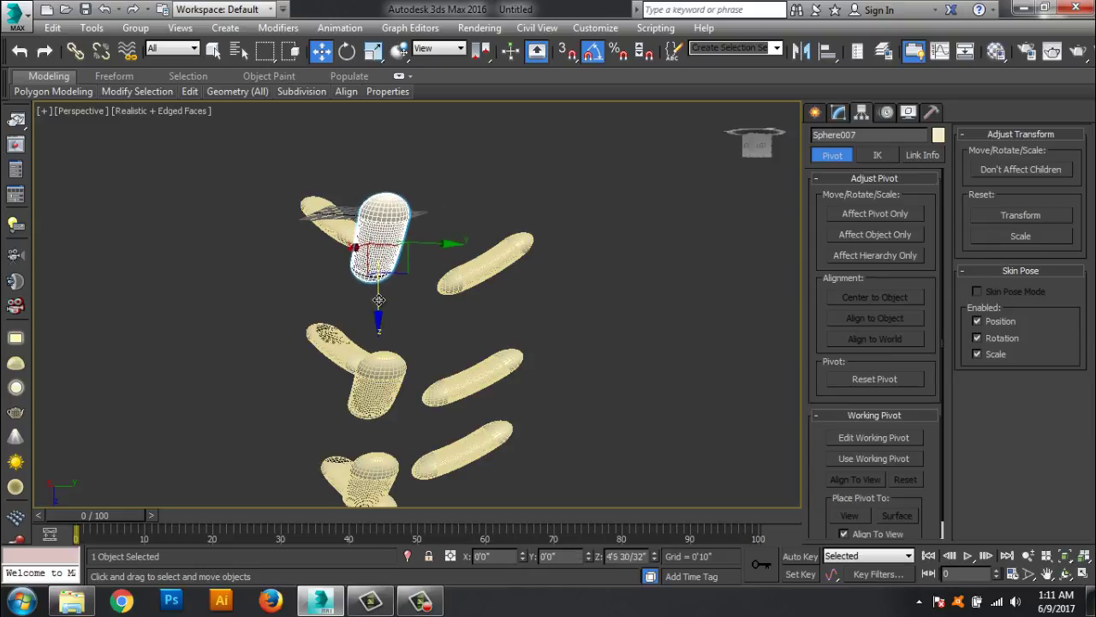
pyautogui.moveTo(379, 300)
pyautogui.keyDown('alt'); pyautogui.mouseDown(button='middle')
pyautogui.moveTo(444, 338)
pyautogui.moveTo(489, 324)
pyautogui.moveTo(467, 294)
pyautogui.mouseUp(button='middle'); pyautogui.keyUp('alt')
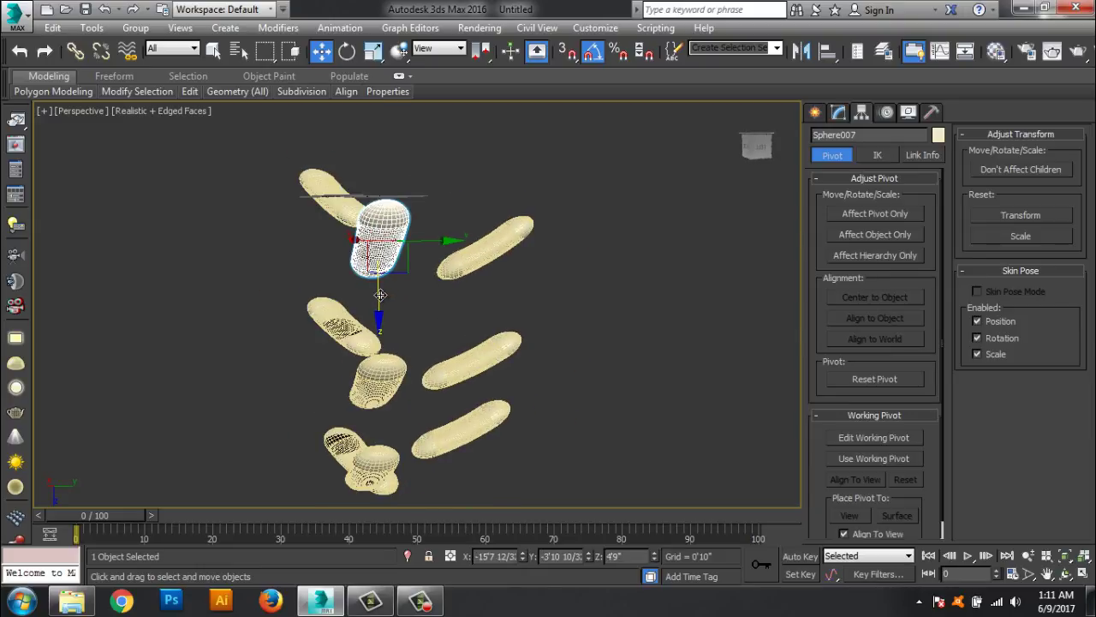
# Step: Shift-drag a capsule upward along the axis to add one more copy
pyautogui.keyDown('shift'); pyautogui.moveTo(380, 299); pyautogui.dragTo(380, 206); pyautogui.keyUp('shift')
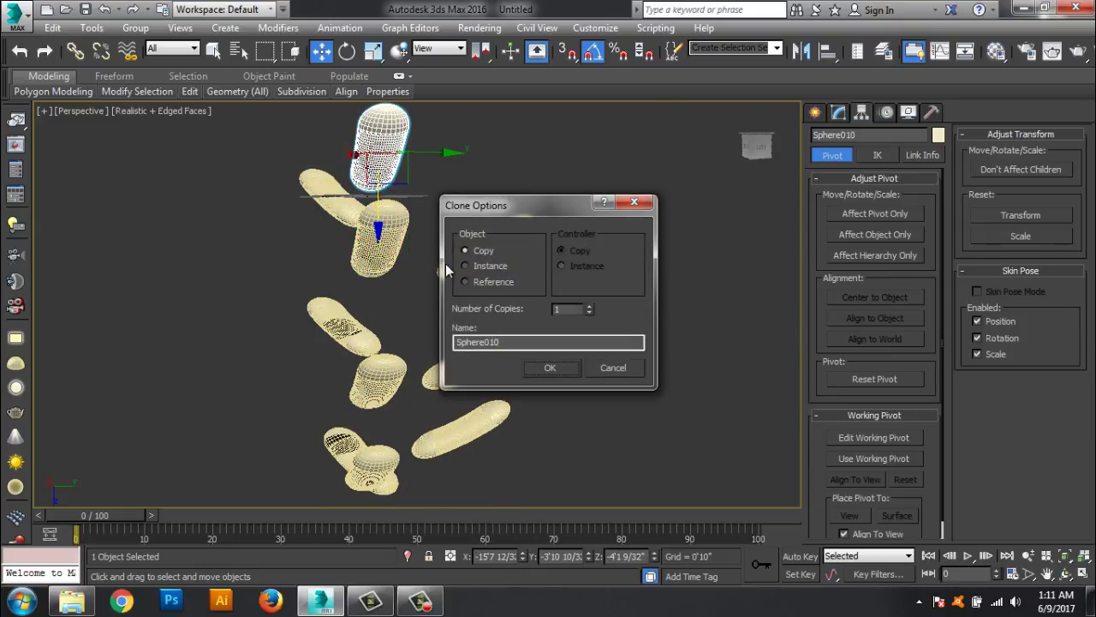
pyautogui.click(553, 368)
pyautogui.moveTo(553, 368)
pyautogui.keyDown('alt'); pyautogui.mouseDown(button='middle')
pyautogui.moveTo(438, 303)
pyautogui.moveTo(409, 376)
pyautogui.mouseUp(button='middle'); pyautogui.keyUp('alt')
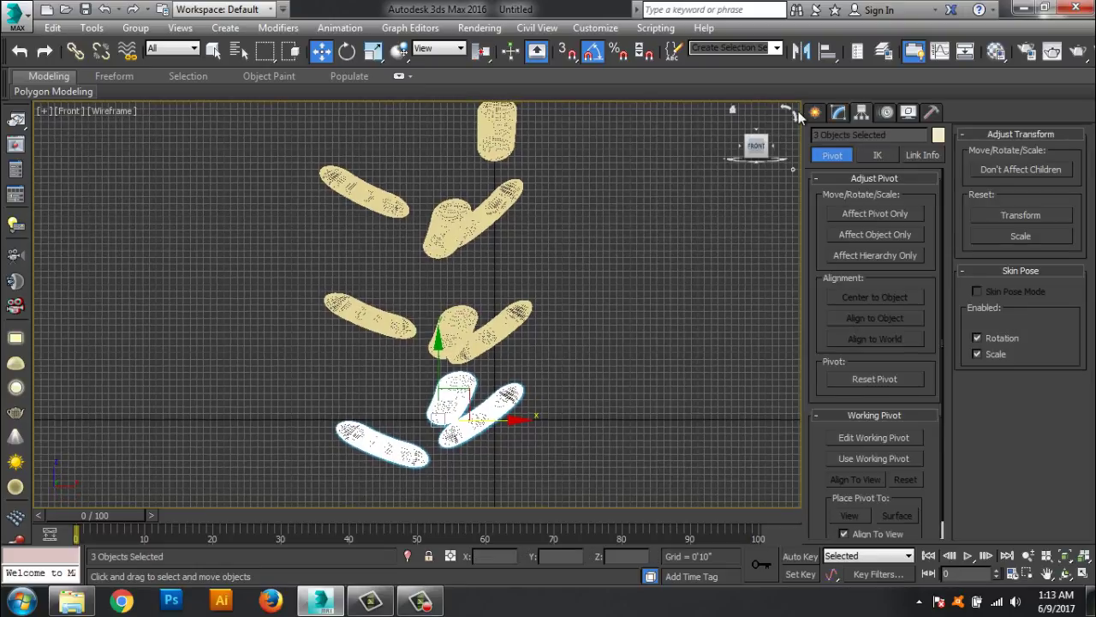
pyautogui.click(814, 112)
# Step: Draw a five-point curved line, Line001, rising from the bottom through the capsule column
pyautogui.click(839, 139)
pyautogui.click(844, 227)
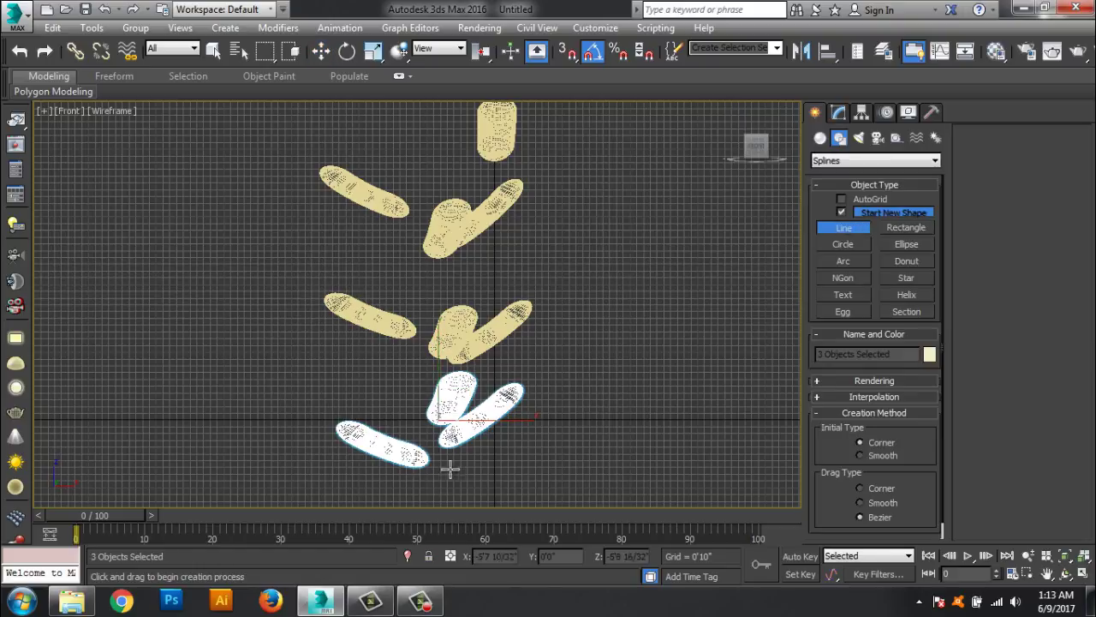
pyautogui.scroll(-3, 453, 477)
pyautogui.scroll(-2, 460, 416)
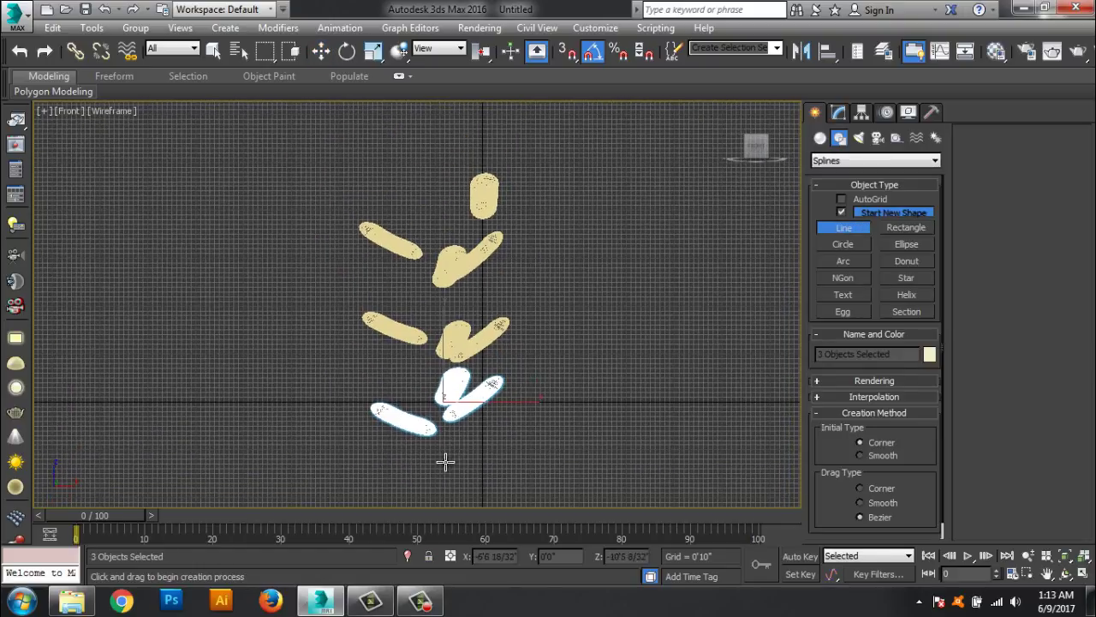
pyautogui.click(444, 462)
pyautogui.click(437, 407)
pyautogui.click(432, 345)
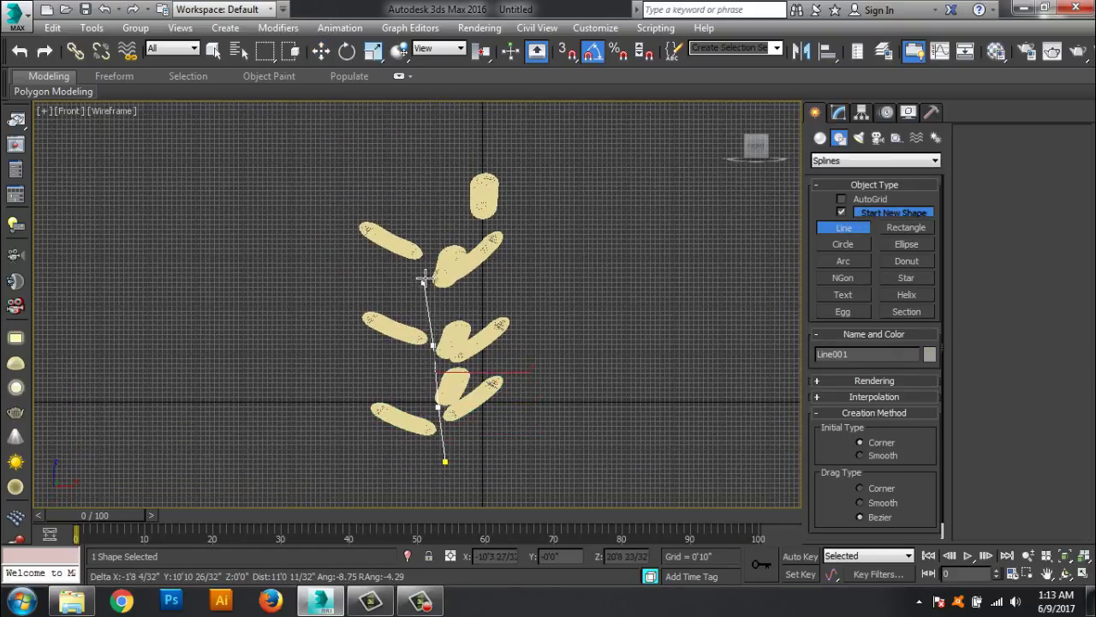
pyautogui.click(430, 263)
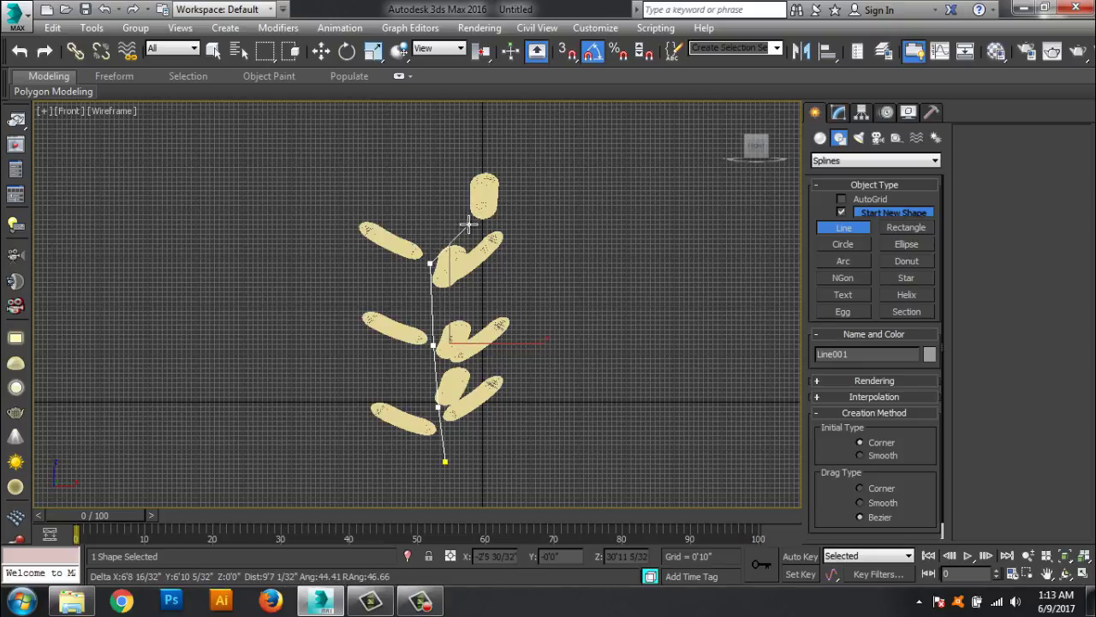
pyautogui.moveTo(464, 225); pyautogui.dragTo(482, 214)
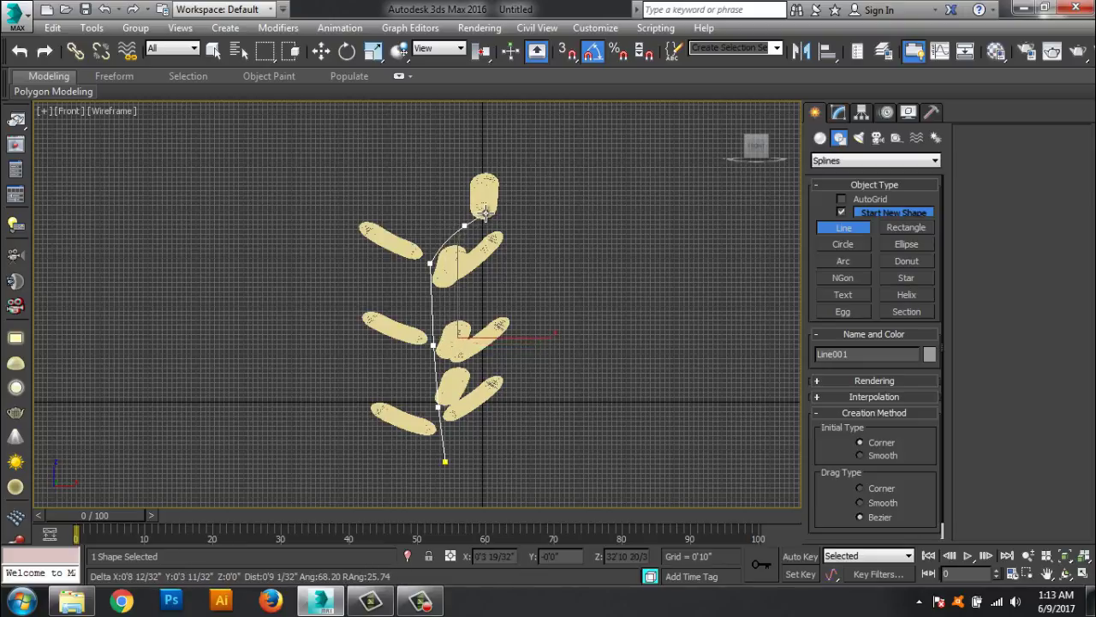
pyautogui.rightClick(545, 241)
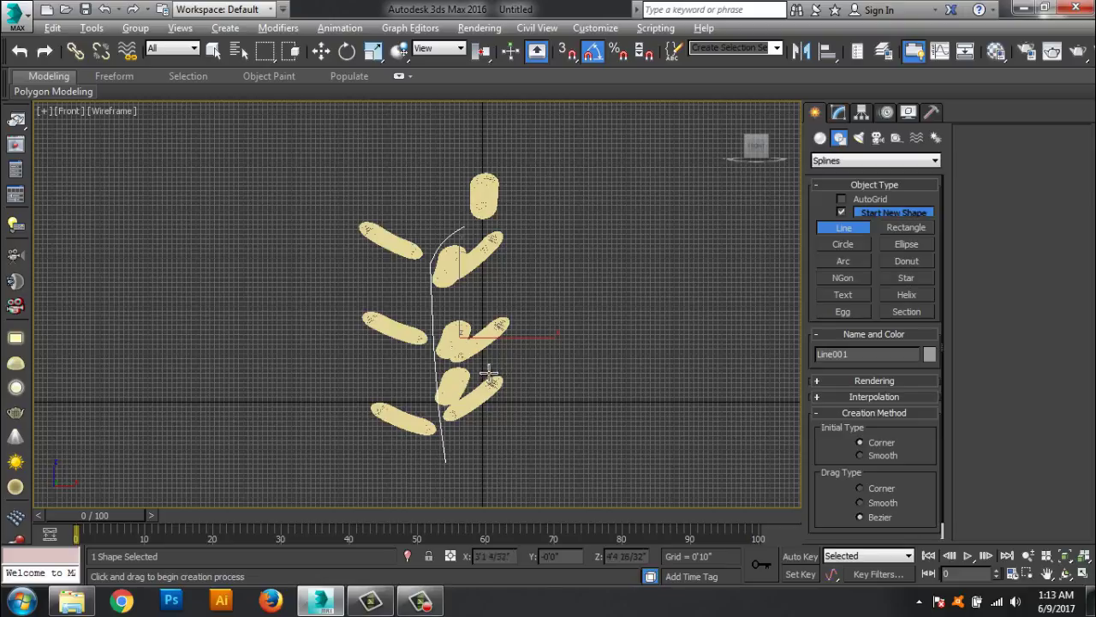
# Step: Move a capsule closer to the stem in the Top view
pyautogui.hotkey('alt', 'w')
pyautogui.rightClick(257, 252)
pyautogui.hotkey('alt', 'w')
pyautogui.press('w')
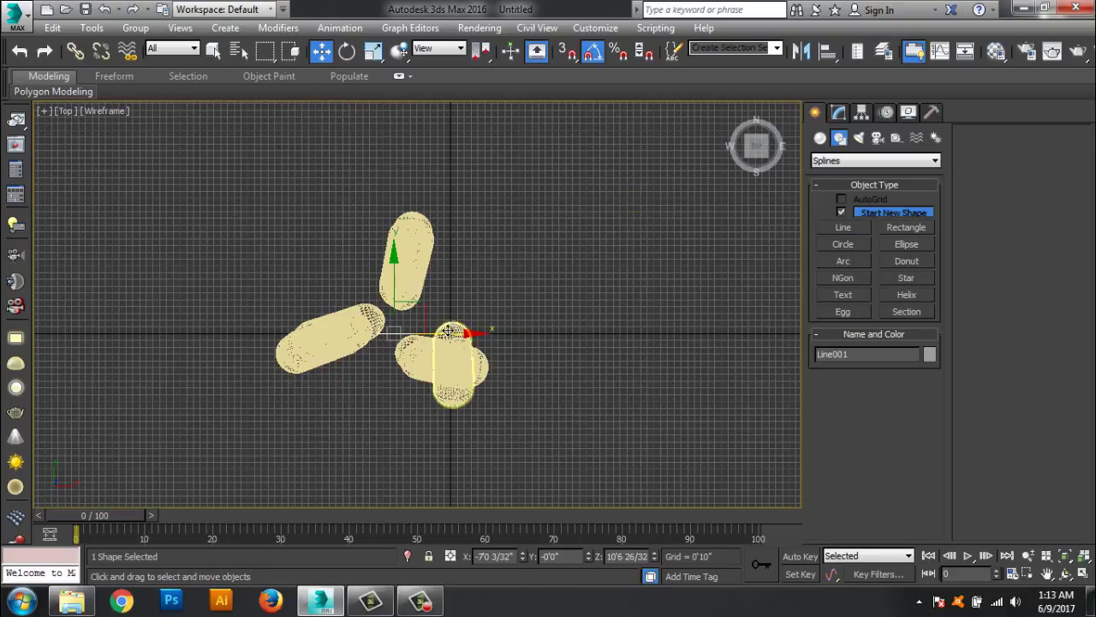
pyautogui.moveTo(448, 331); pyautogui.dragTo(438, 293)
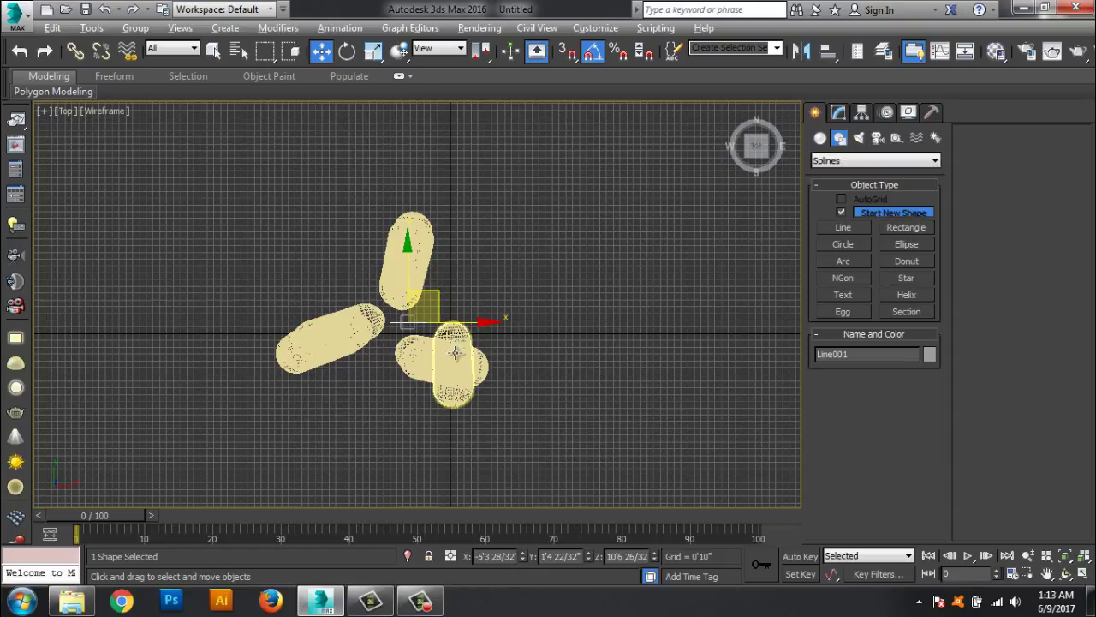
pyautogui.press('p')
pyautogui.moveTo(455, 353)
pyautogui.keyDown('alt'); pyautogui.mouseDown(button='middle')
pyautogui.moveTo(561, 445)
pyautogui.moveTo(472, 436)
pyautogui.moveTo(502, 448)
pyautogui.mouseUp(button='middle'); pyautogui.keyUp('alt')
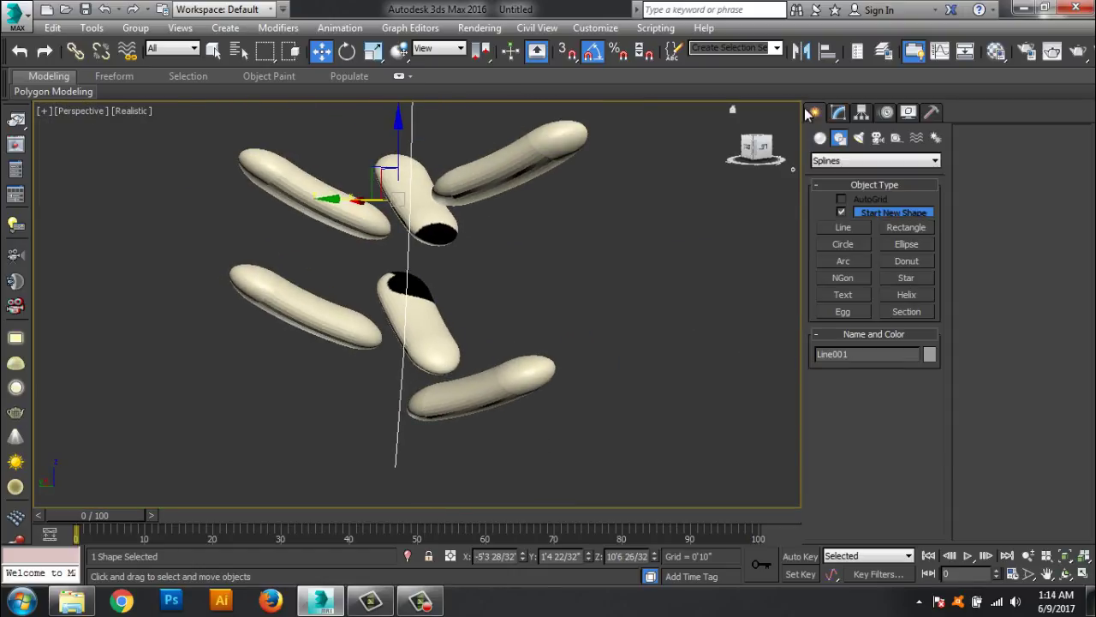
# Step: Make the stem line render as a thick tube in both renderer and viewport, with edged faces shown
pyautogui.click(838, 112)
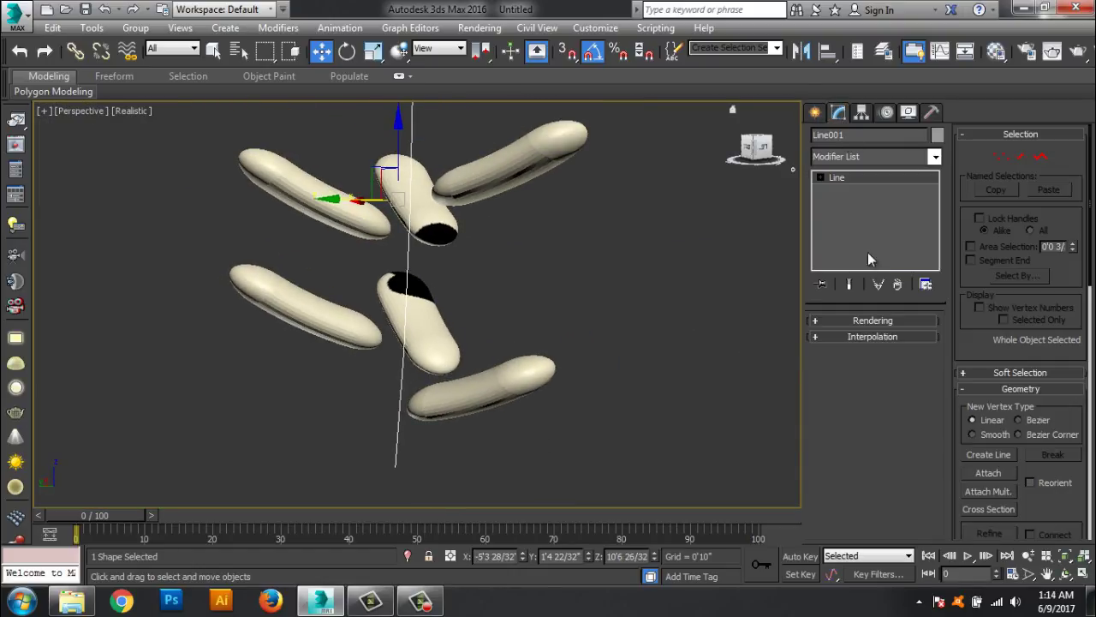
pyautogui.click(827, 322)
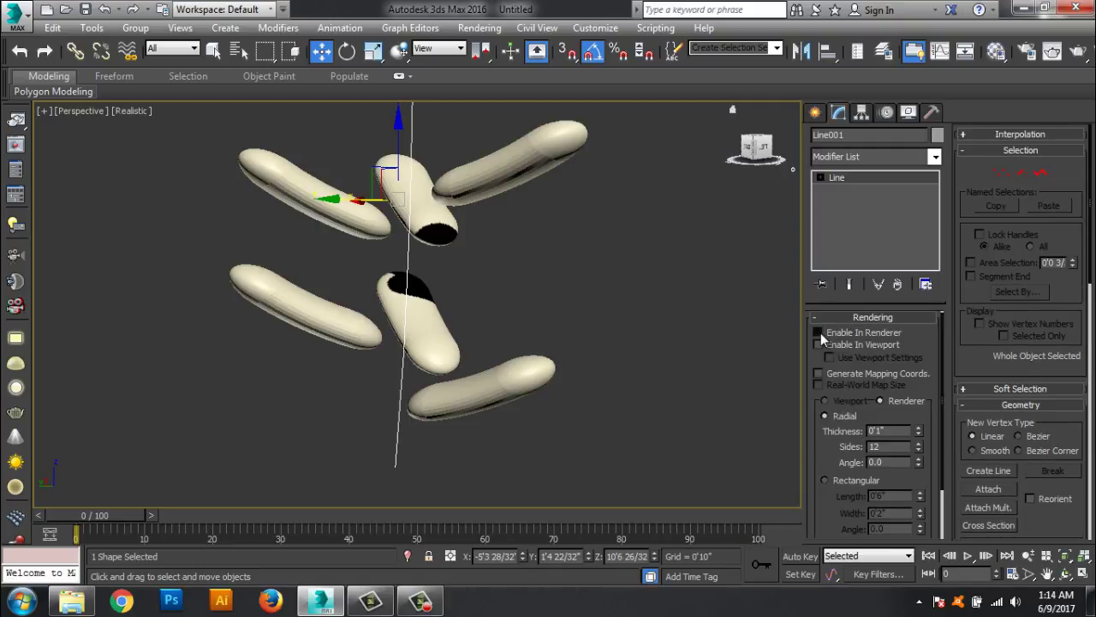
pyautogui.click(817, 332)
pyautogui.click(818, 345)
pyautogui.moveTo(918, 431)
pyautogui.mouseDown()
pyautogui.moveTo(919, 371)
pyautogui.moveTo(884, 172)
pyautogui.mouseUp()
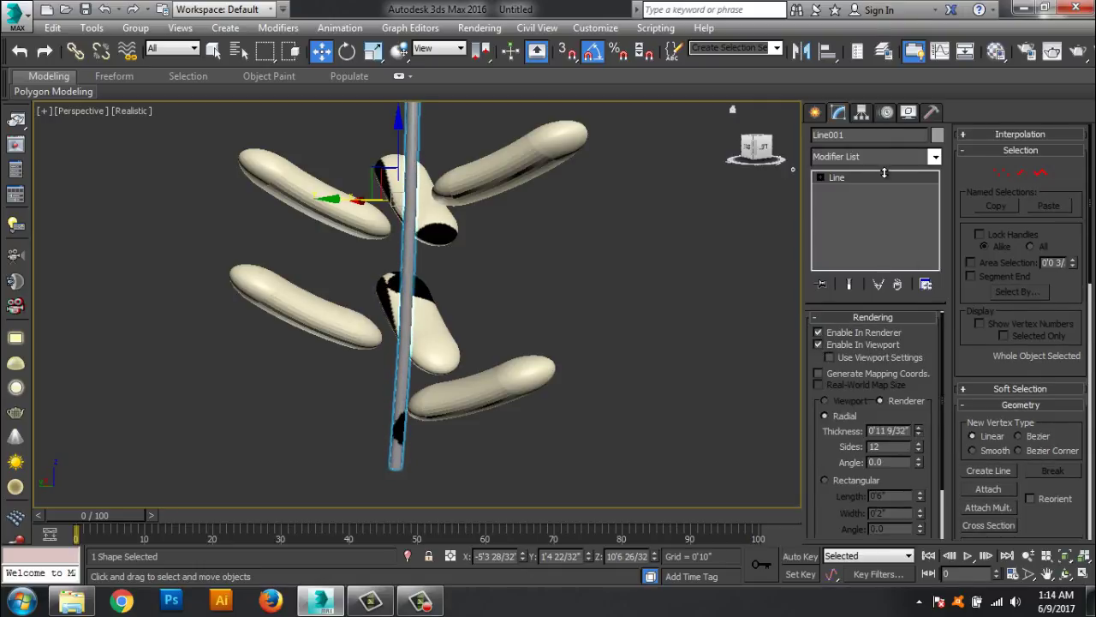
pyautogui.press('F4')
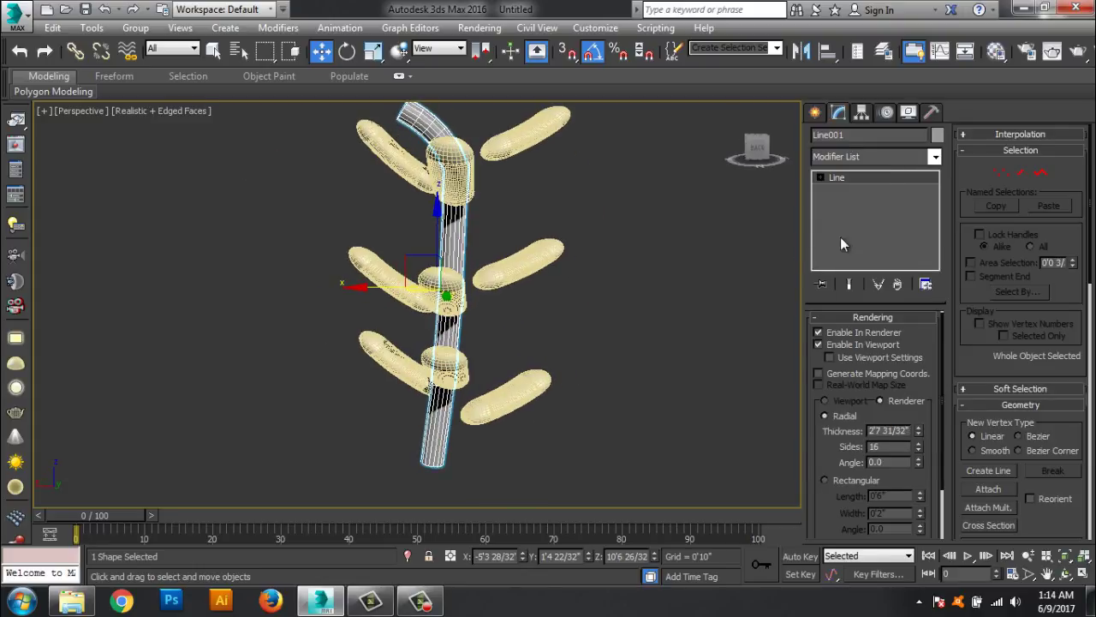
# Step: Thicken the stem tube further and convert it to an editable poly
pyautogui.rightClick(854, 179)
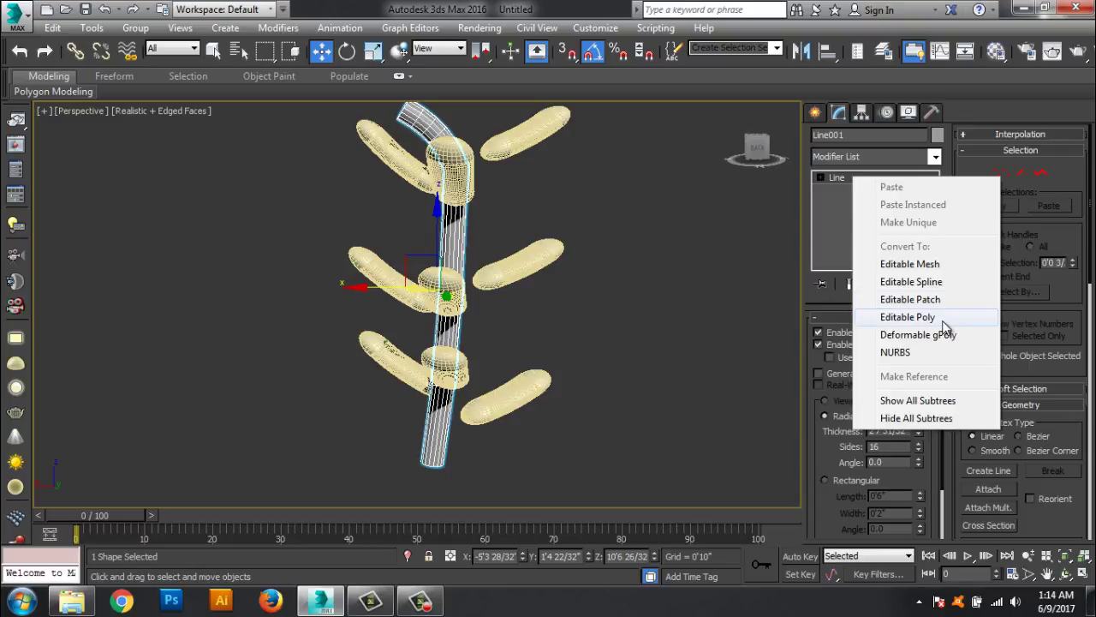
pyautogui.click(823, 466)
pyautogui.moveTo(917, 436); pyautogui.dragTo(921, 402)
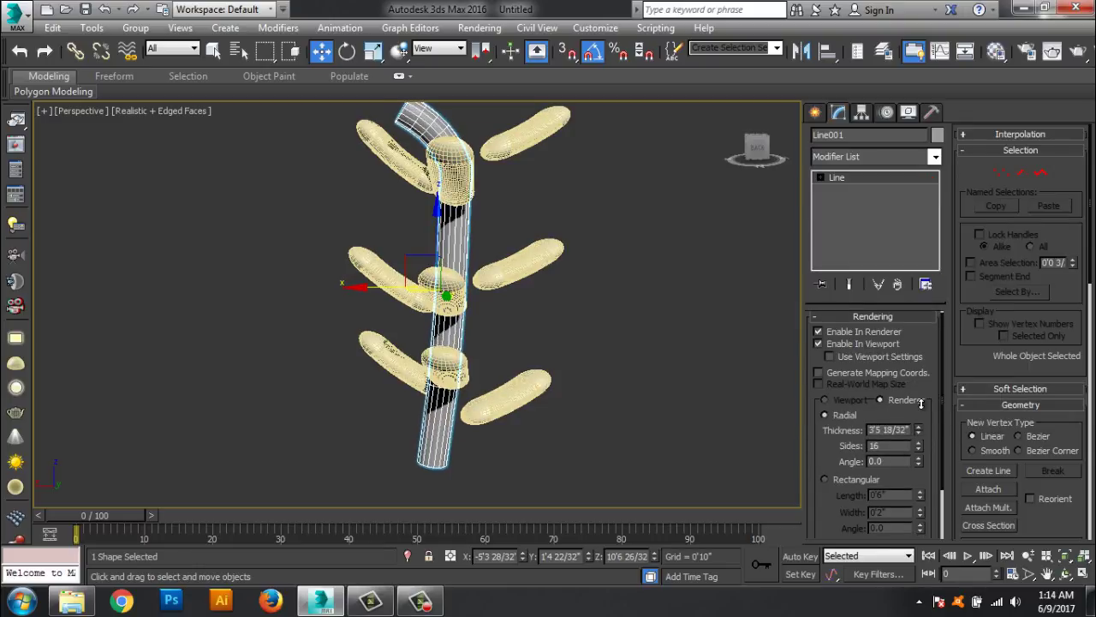
pyautogui.rightClick(862, 188)
pyautogui.click(936, 320)
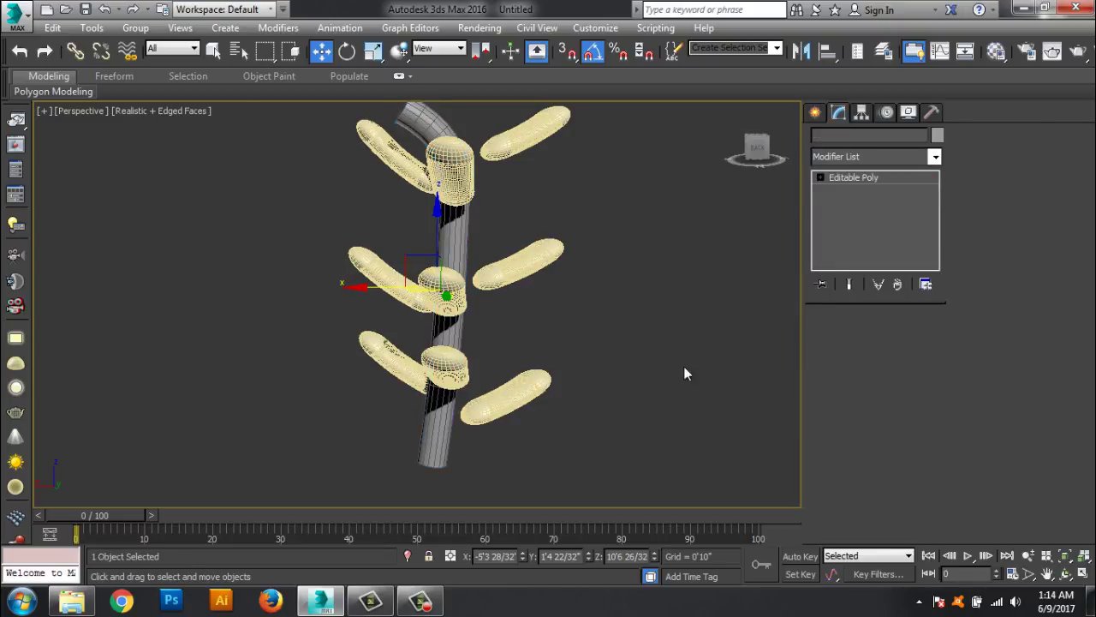
pyautogui.moveTo(683, 366)
pyautogui.keyDown('alt'); pyautogui.mouseDown(button='middle')
pyautogui.moveTo(600, 376)
pyautogui.moveTo(596, 352)
pyautogui.moveTo(514, 457)
pyautogui.moveTo(451, 420)
pyautogui.moveTo(361, 279)
pyautogui.mouseUp(button='middle'); pyautogui.keyUp('alt')
# Step: Connect the stem's lower vertical edges to add an edge loop slid toward the base
pyautogui.scroll(5, 513, 456)
pyautogui.click(855, 339)
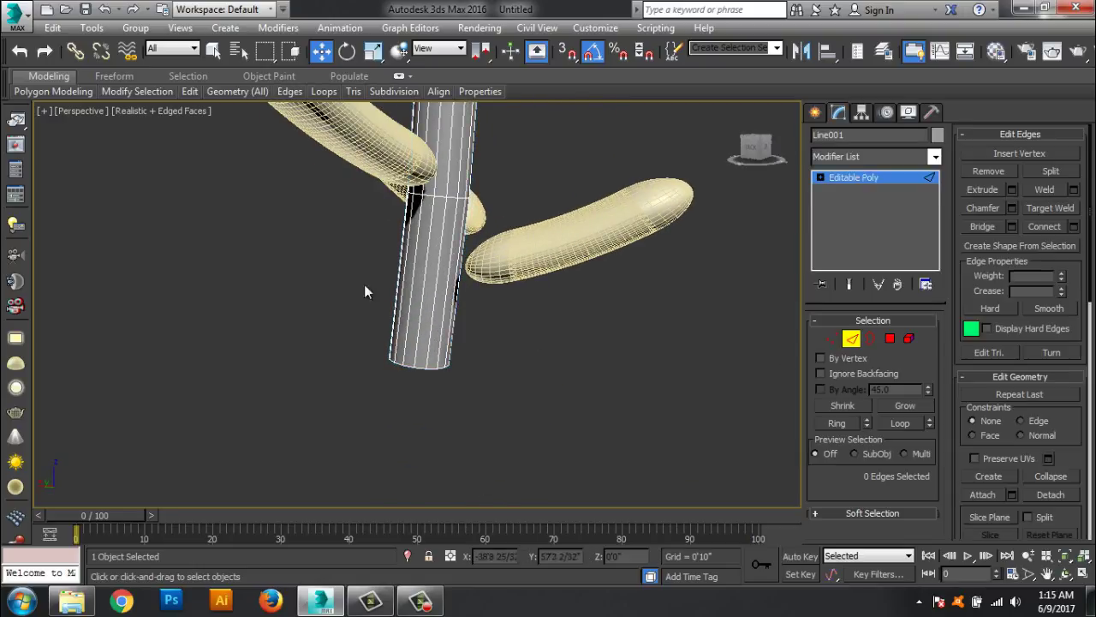
pyautogui.moveTo(344, 261); pyautogui.dragTo(480, 323)
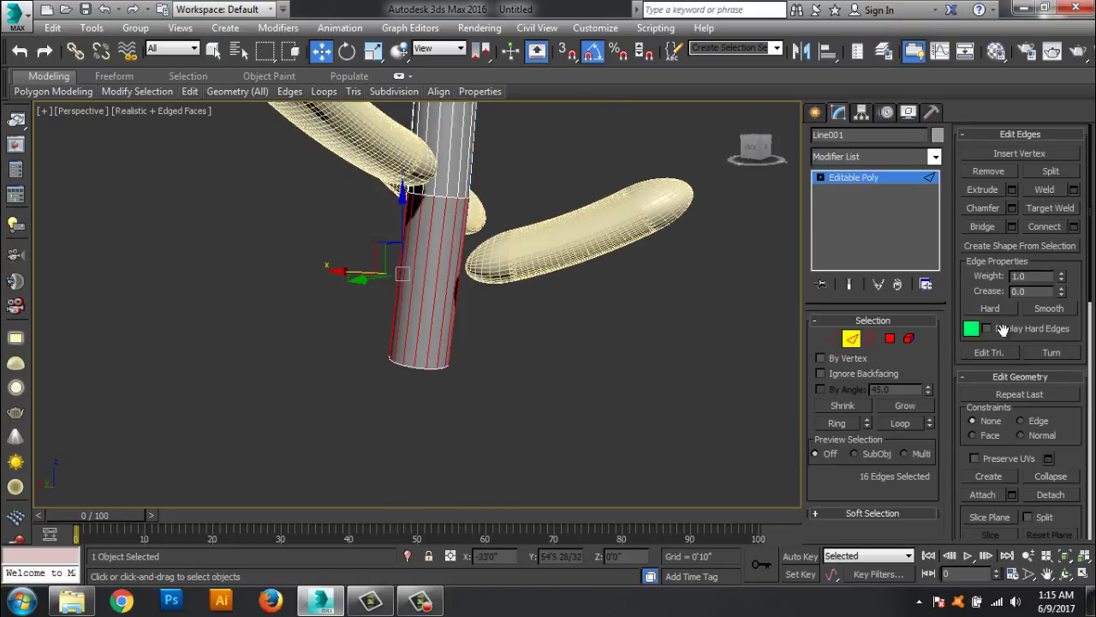
pyautogui.click(1074, 226)
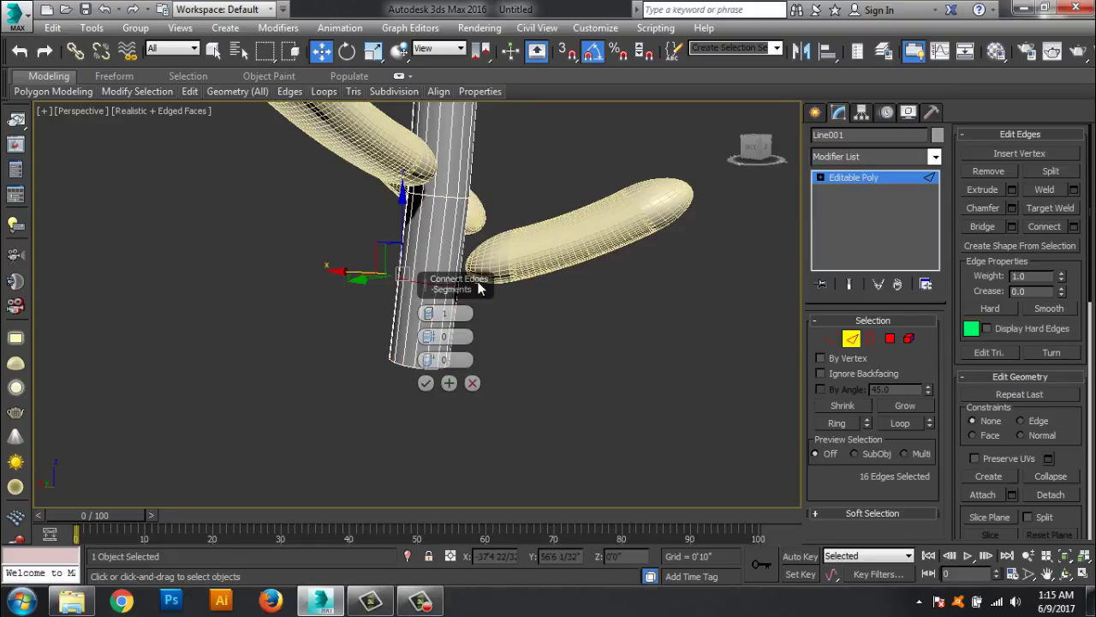
pyautogui.moveTo(479, 288); pyautogui.dragTo(696, 277)
pyautogui.moveTo(644, 308)
pyautogui.mouseDown()
pyautogui.moveTo(643, 338)
pyautogui.moveTo(649, 272)
pyautogui.mouseUp()
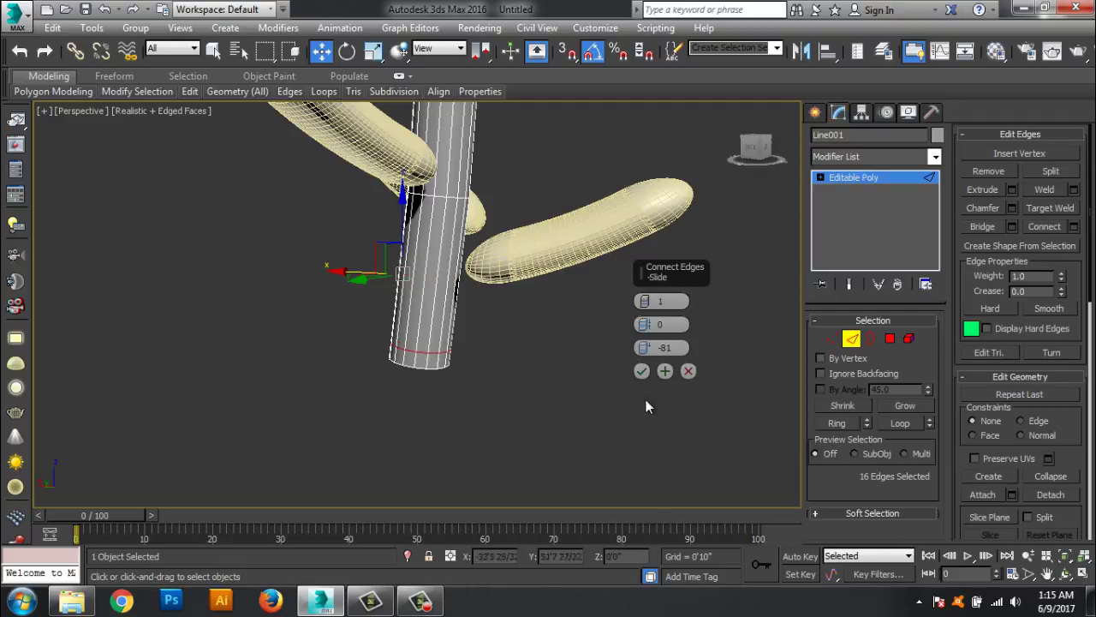
pyautogui.click(642, 370)
pyautogui.press('2')
pyautogui.keyDown('alt'); pyautogui.moveTo(636, 310); pyautogui.dragTo(609, 401, button='middle'); pyautogui.keyUp('alt')
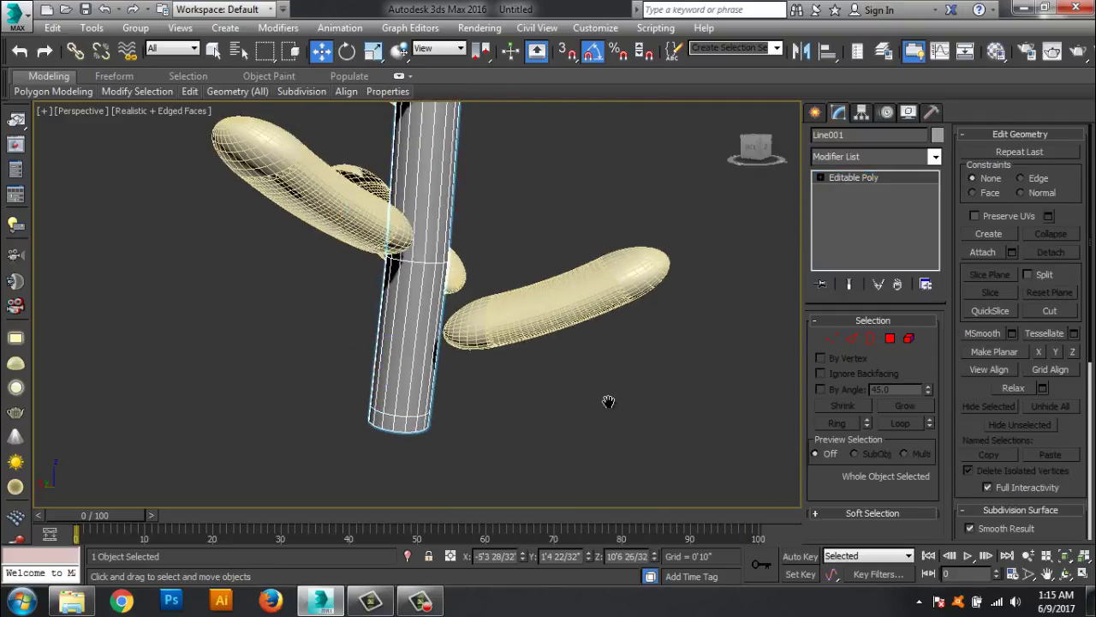
# Step: Add a TurboSmooth modifier to the stem with Iterations set to 2
pyautogui.click(935, 156)
pyautogui.scroll(-15, 870, 343)
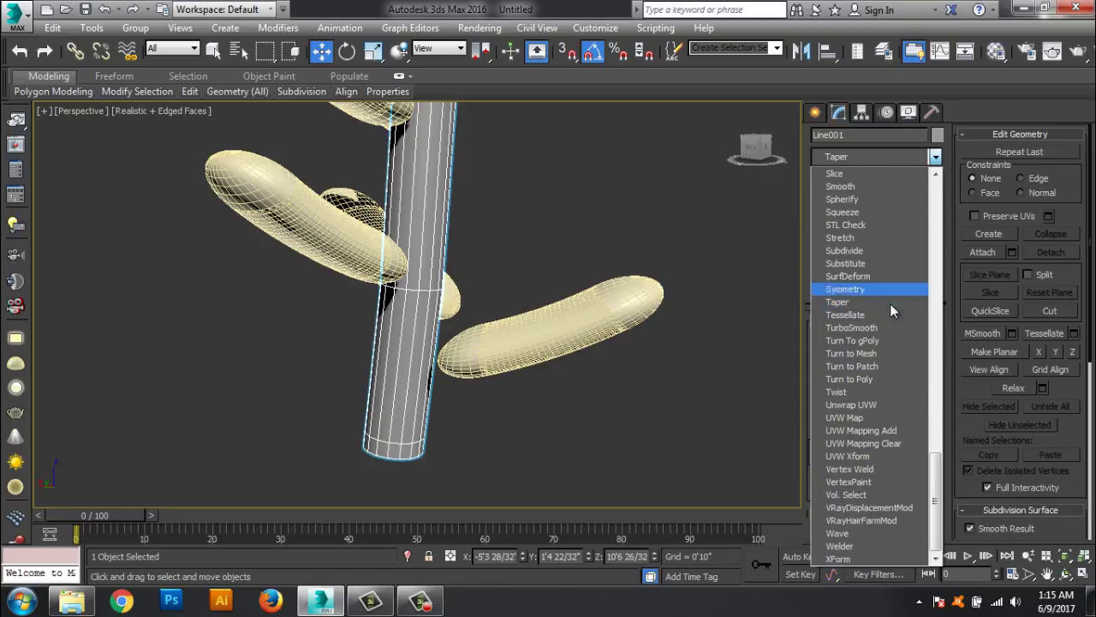
pyautogui.click(861, 322)
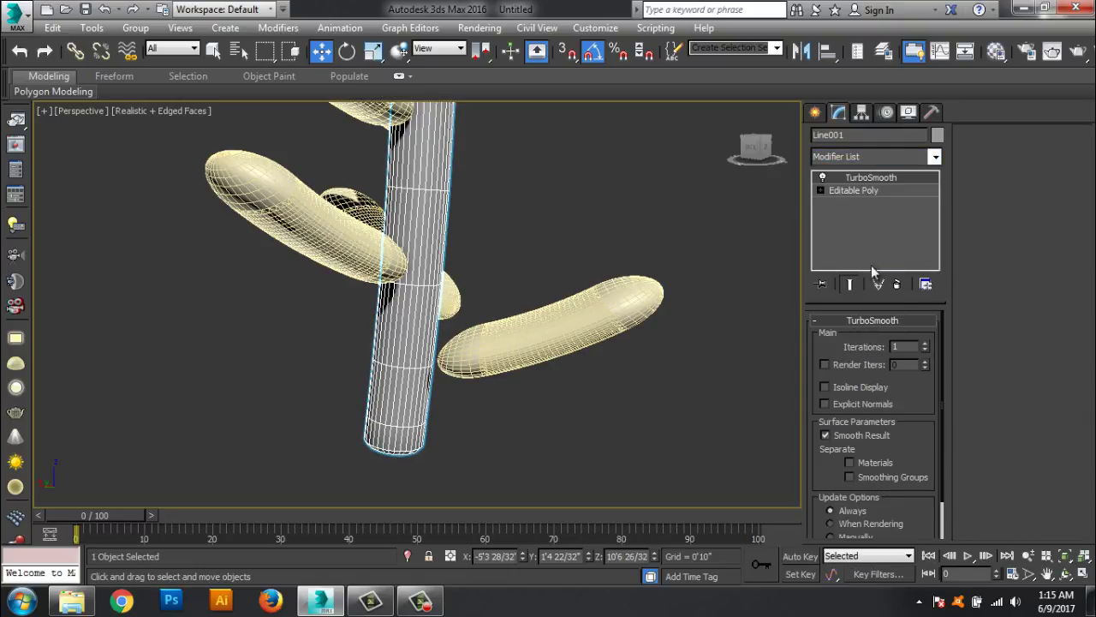
pyautogui.click(924, 342)
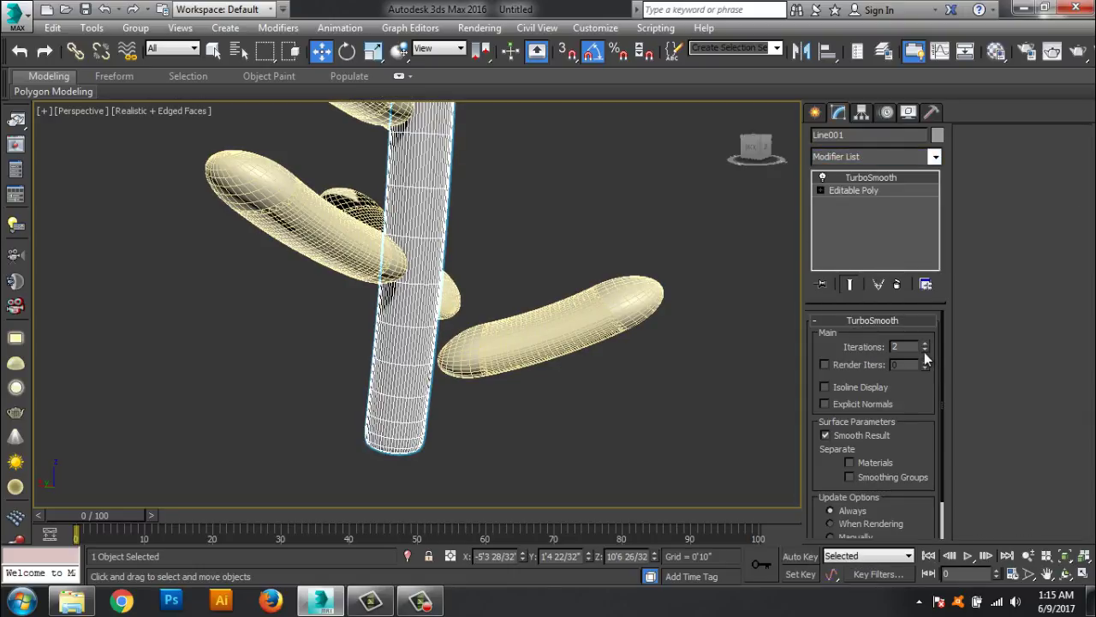
# Step: Collapse the stem's whole modifier stack, confirming with Yes
pyautogui.rightClick(868, 195)
pyautogui.click(910, 338)
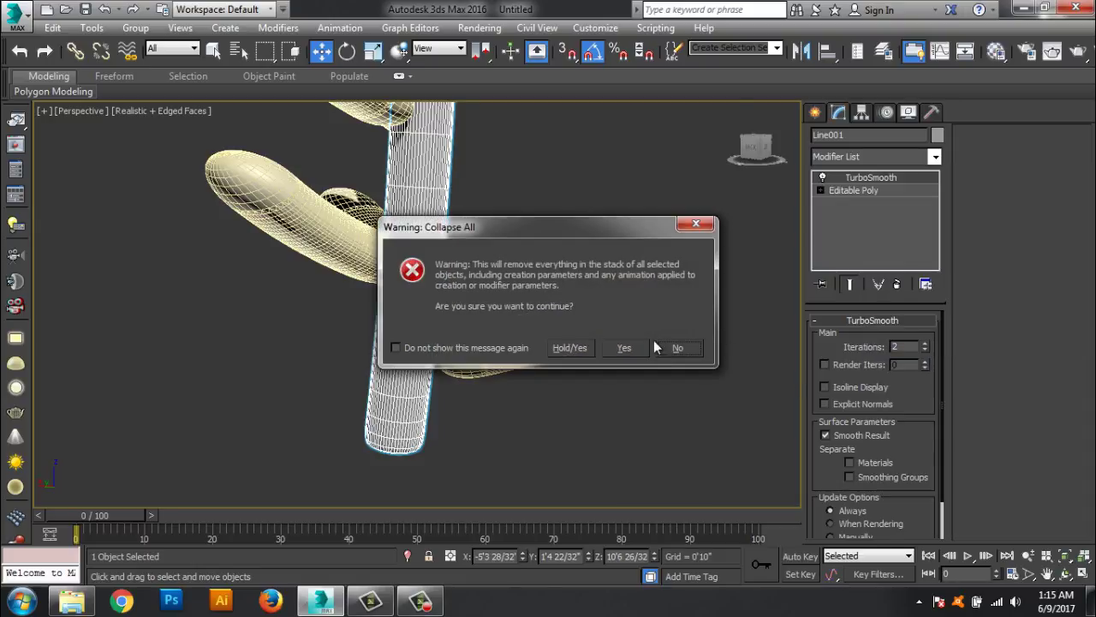
pyautogui.click(629, 345)
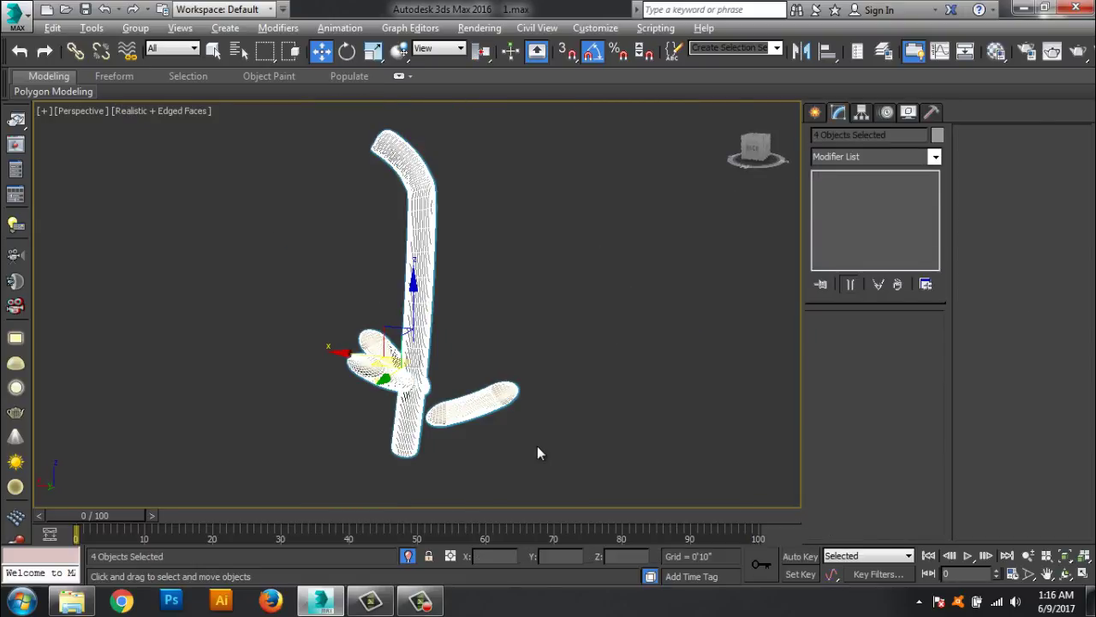
# Step: Zoom in and select capsule Sphere003 for sub-object editing
pyautogui.scroll(3, 493, 467)
pyautogui.scroll(3, 506, 445)
pyautogui.scroll(3, 522, 411)
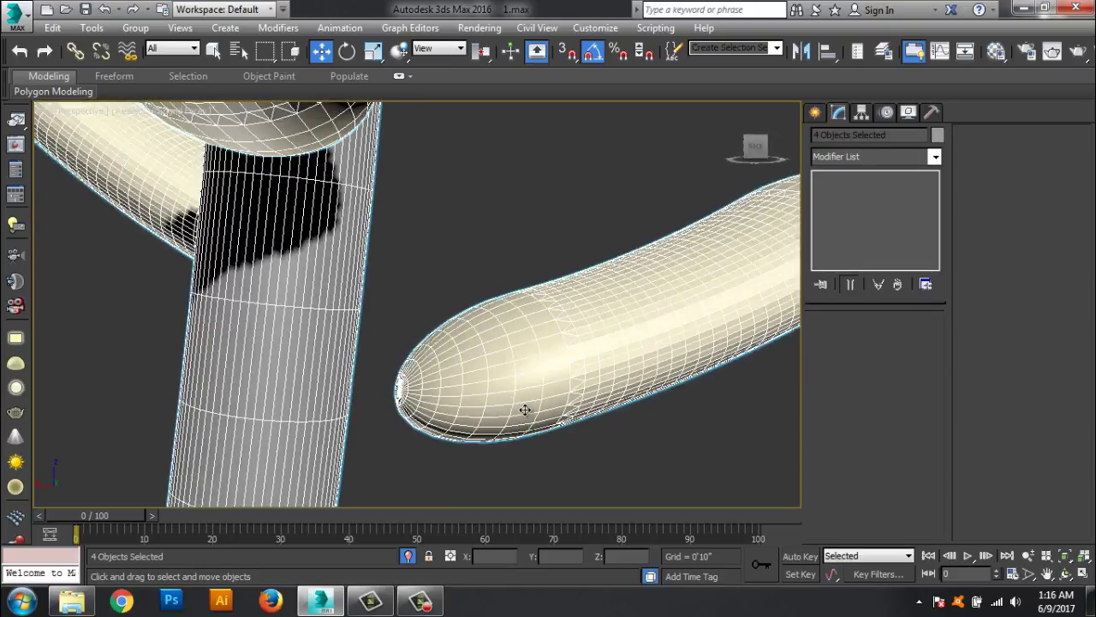
pyautogui.scroll(2, 531, 397)
pyautogui.scroll(2, 531, 398)
pyautogui.click(531, 397)
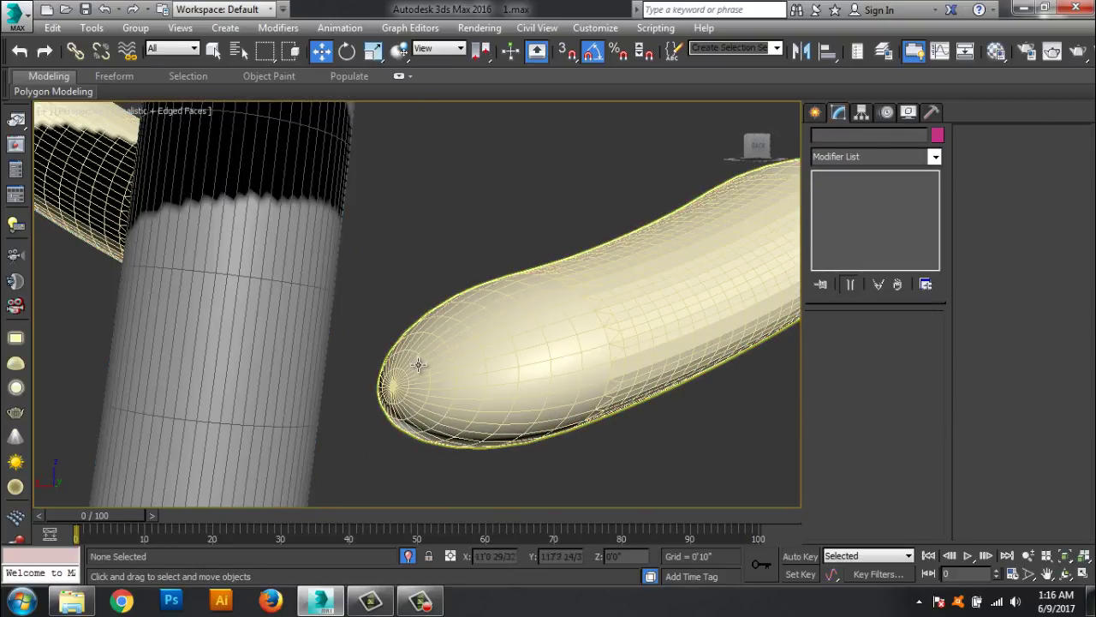
pyautogui.click(417, 362)
pyautogui.click(890, 338)
pyautogui.scroll(2, 353, 387)
pyautogui.scroll(4, 353, 387)
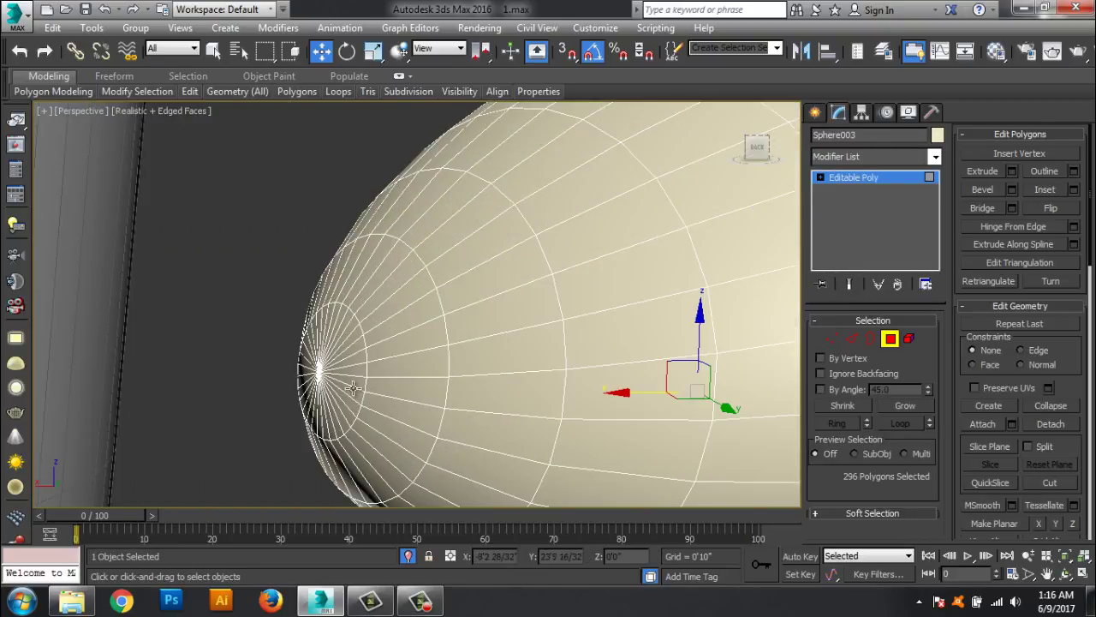
# Step: Select the edge ring around the capsule's tip and remove that ring of faces
pyautogui.press('2')
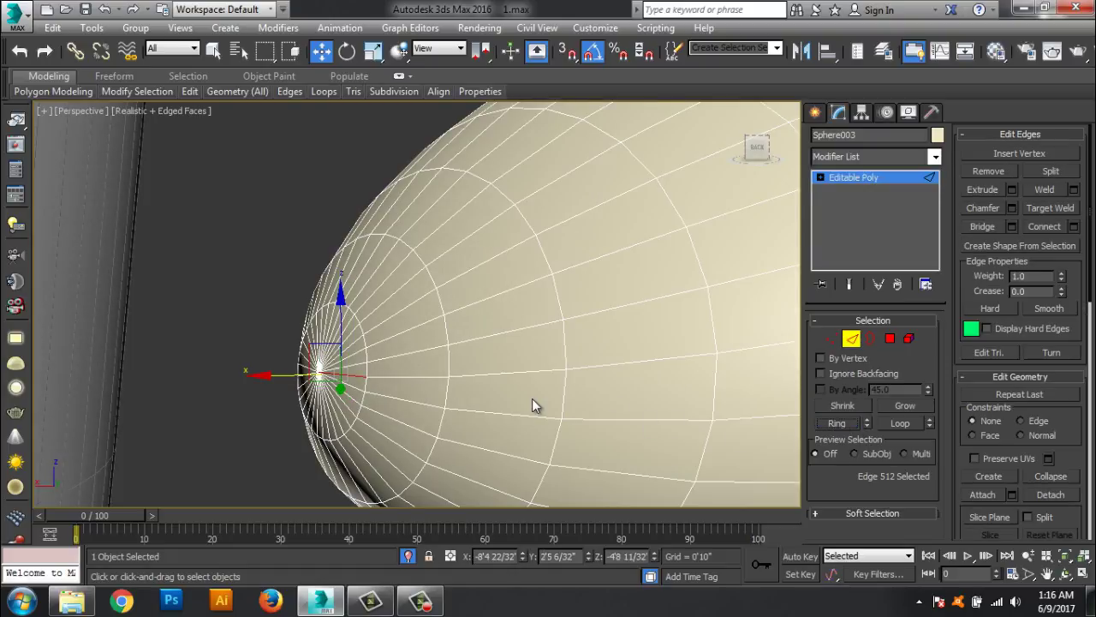
pyautogui.click(843, 405)
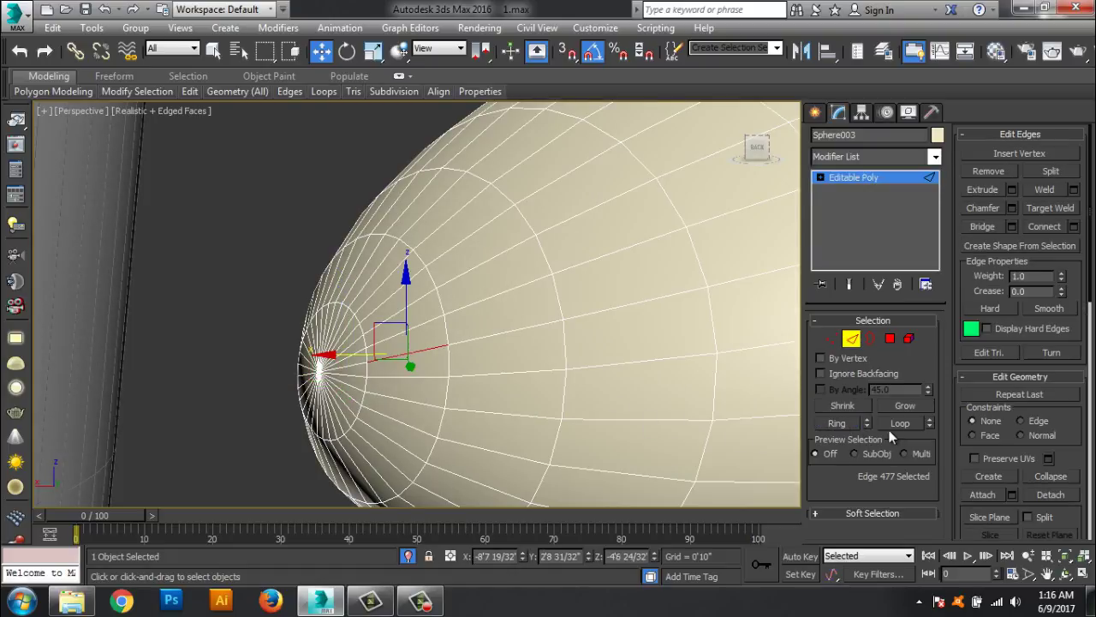
pyautogui.click(837, 424)
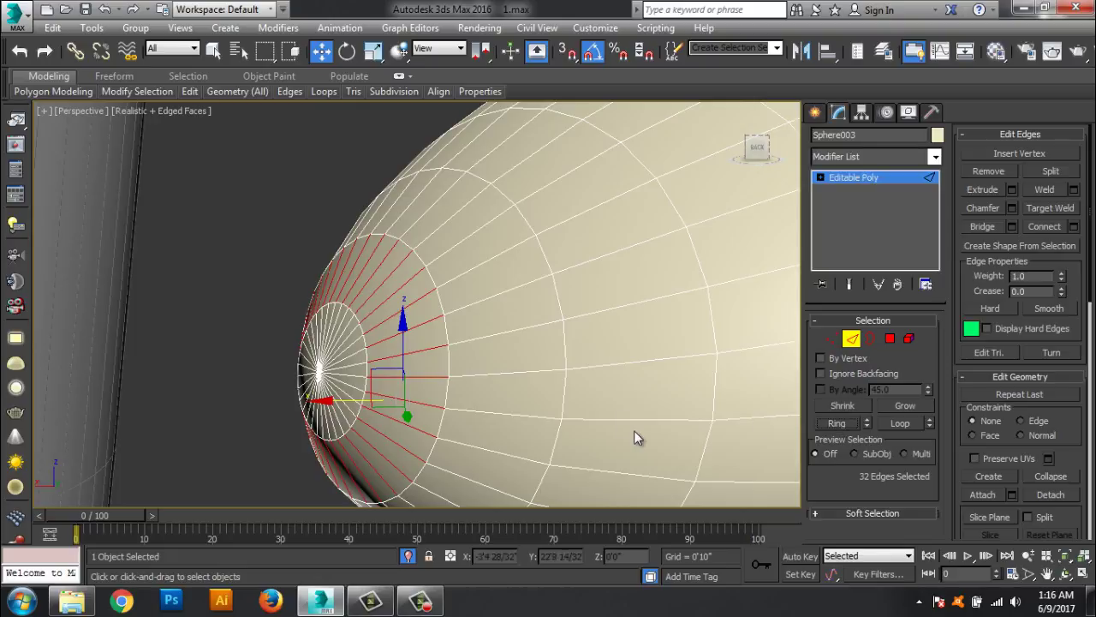
pyautogui.keyDown('ctrl'); pyautogui.click(889, 338); pyautogui.keyUp('ctrl')
pyautogui.hotkey('ctrl', 'd')
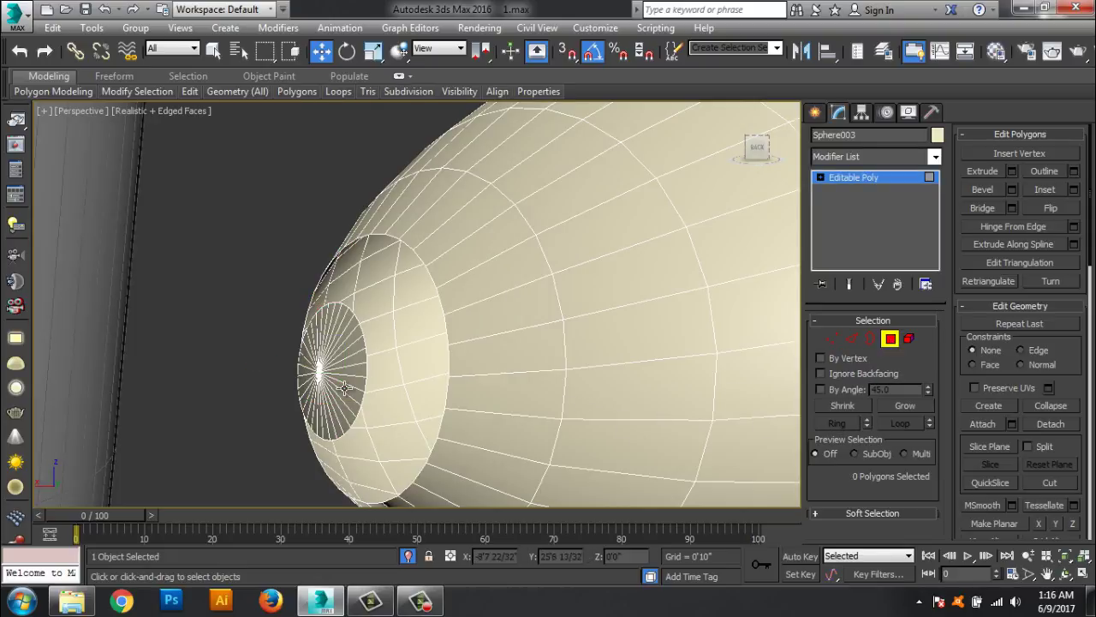
# Step: Delete the detached tip cap element, leaving the capsule's end open
pyautogui.click(909, 338)
pyautogui.click(330, 360)
pyautogui.press('Delete')
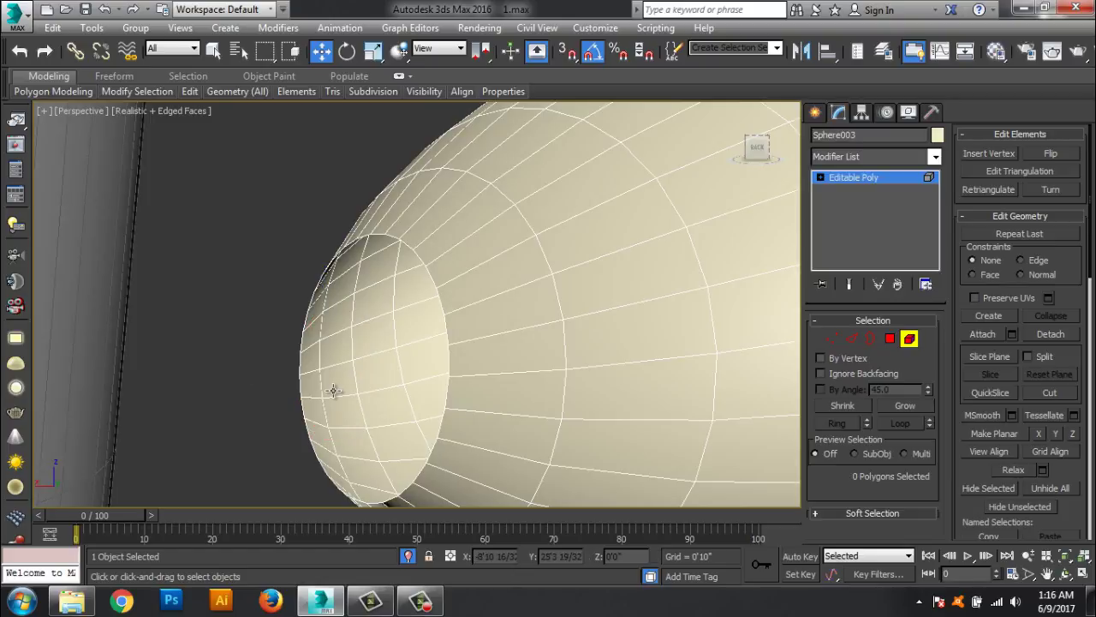
pyautogui.scroll(-5, 332, 404)
pyautogui.scroll(1, 337, 471)
pyautogui.scroll(2, 318, 403)
pyautogui.scroll(2, 347, 409)
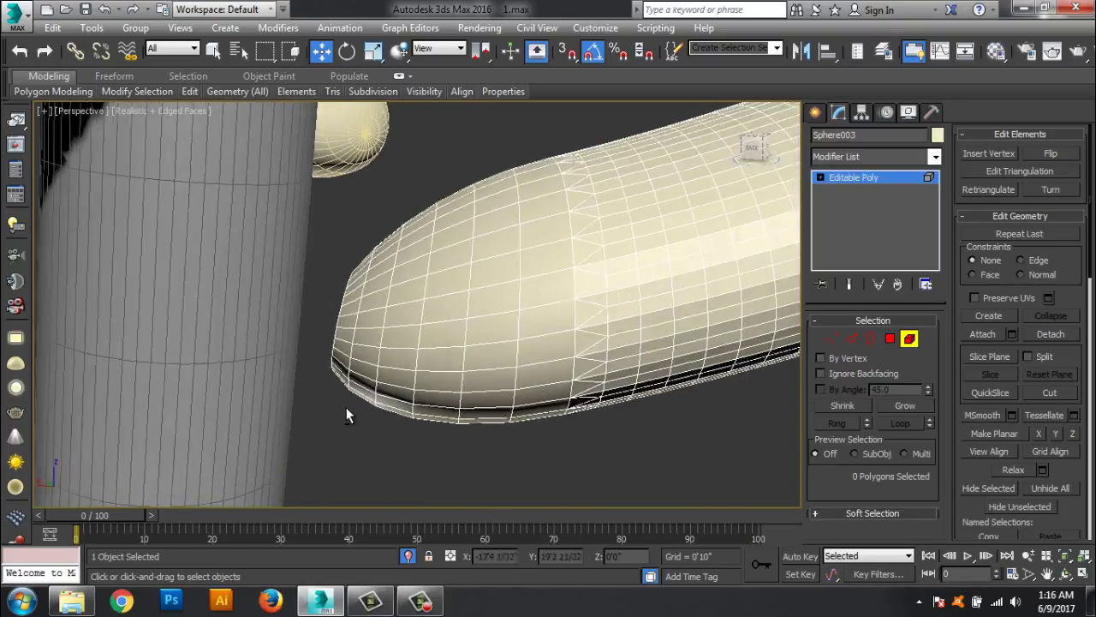
pyautogui.scroll(2, 312, 440)
pyautogui.keyDown('alt'); pyautogui.moveTo(347, 414); pyautogui.dragTo(600, 359, button='middle'); pyautogui.keyUp('alt')
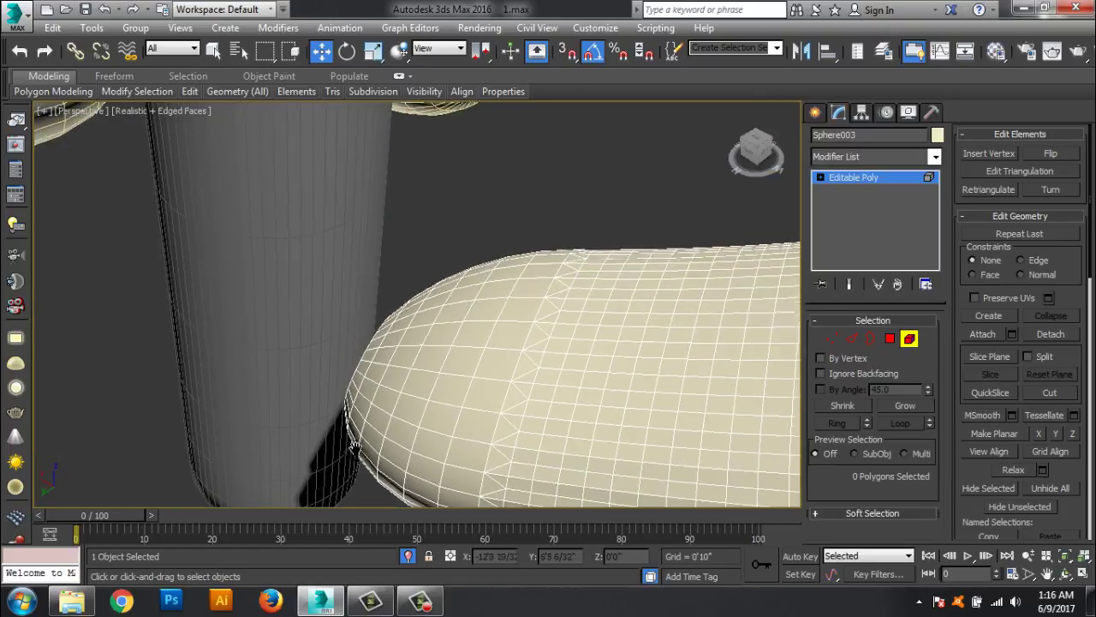
# Step: Select the stem Line001 instead of the capsule and zoom in on it
pyautogui.click(856, 177)
pyautogui.click(328, 272)
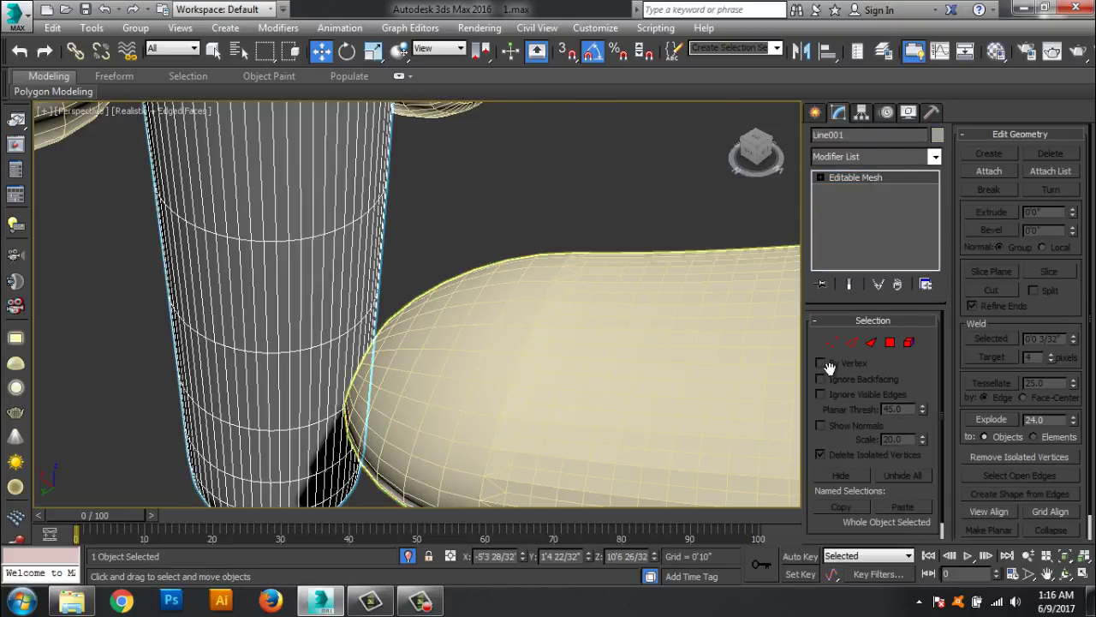
pyautogui.moveTo(329, 309)
pyautogui.keyDown('alt'); pyautogui.mouseDown(button='middle')
pyautogui.moveTo(355, 291)
pyautogui.moveTo(384, 386)
pyautogui.moveTo(471, 305)
pyautogui.mouseUp(button='middle'); pyautogui.keyUp('alt')
pyautogui.scroll(2, 471, 305)
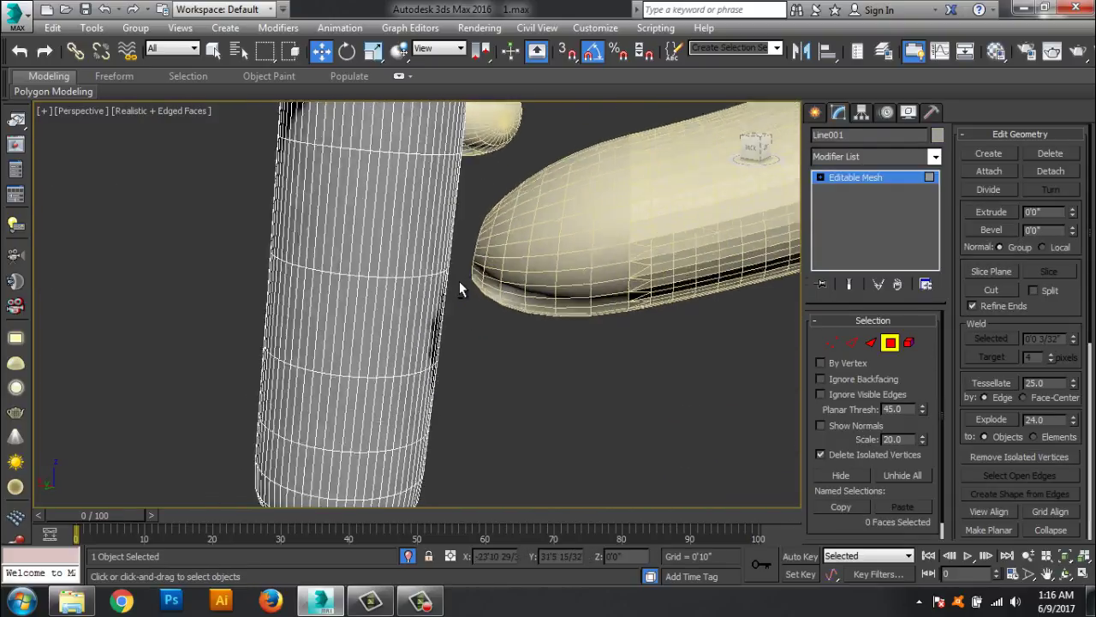
pyautogui.scroll(2, 459, 281)
pyautogui.scroll(2, 433, 340)
# Step: Convert the stem Line001 to an editable poly
pyautogui.click(852, 343)
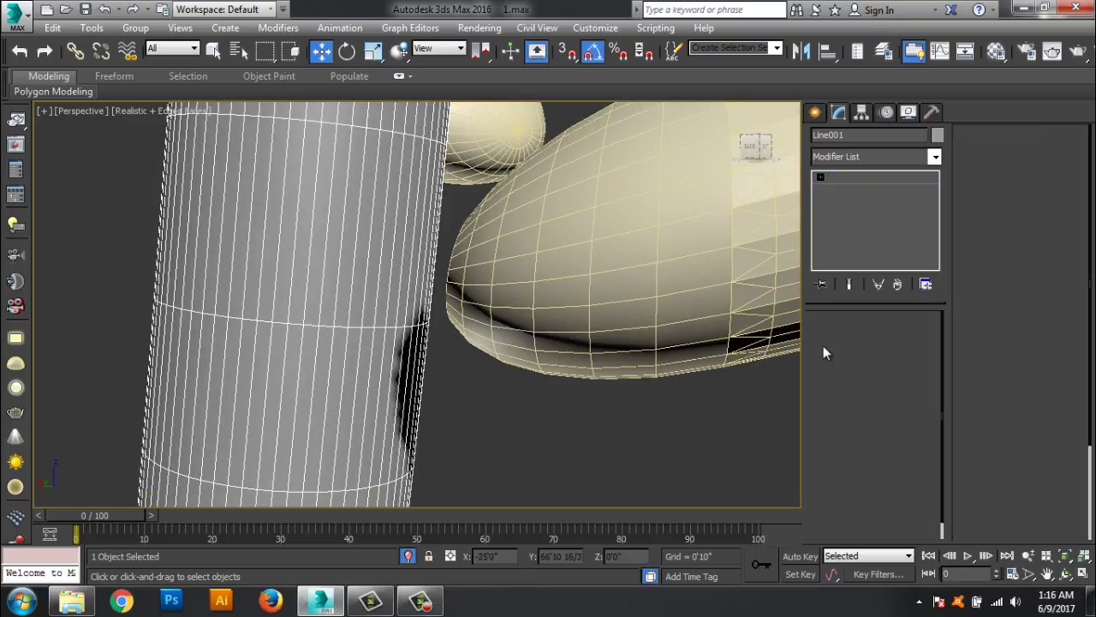
pyautogui.click(369, 328)
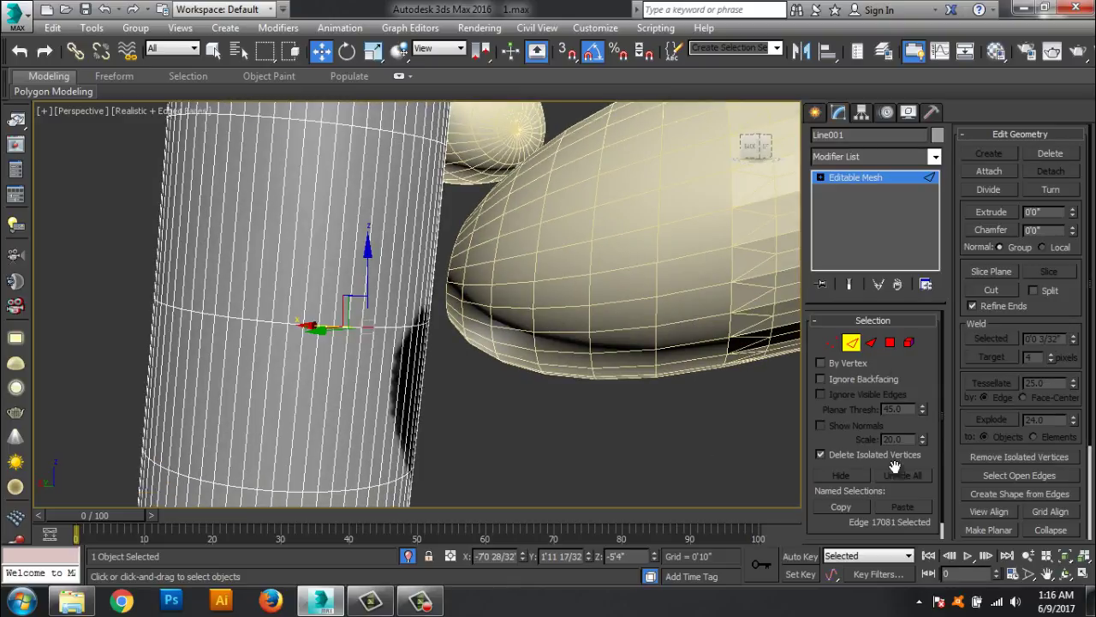
pyautogui.click(873, 179)
pyautogui.rightClick(873, 179)
pyautogui.click(913, 283)
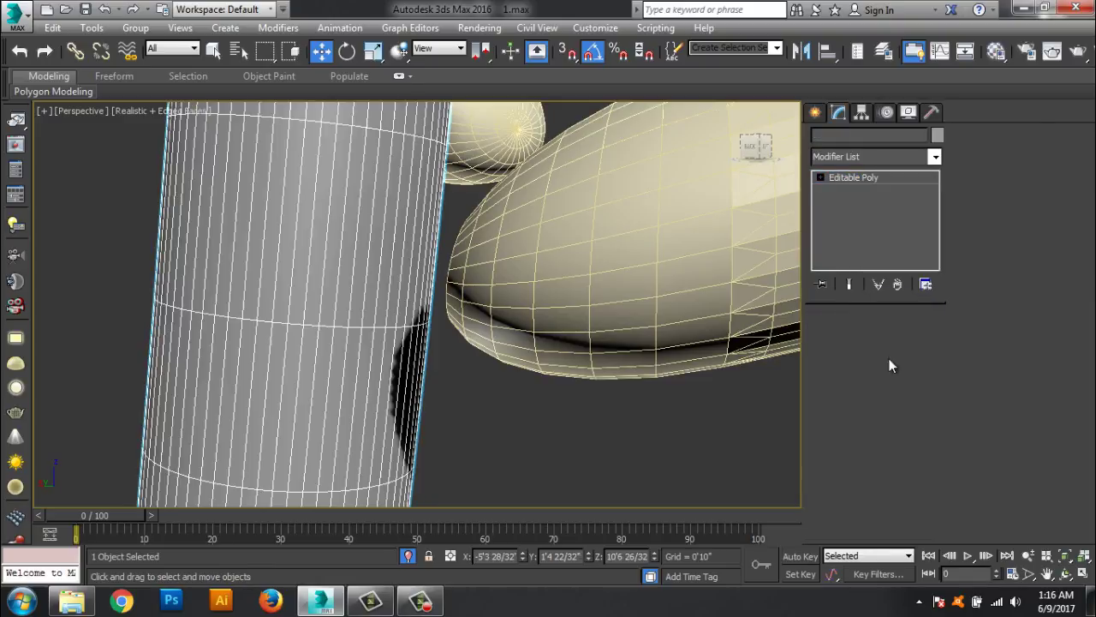
# Step: Select an edge loop on the stem and set the reference coordinate system to Local
pyautogui.click(852, 338)
pyautogui.click(900, 423)
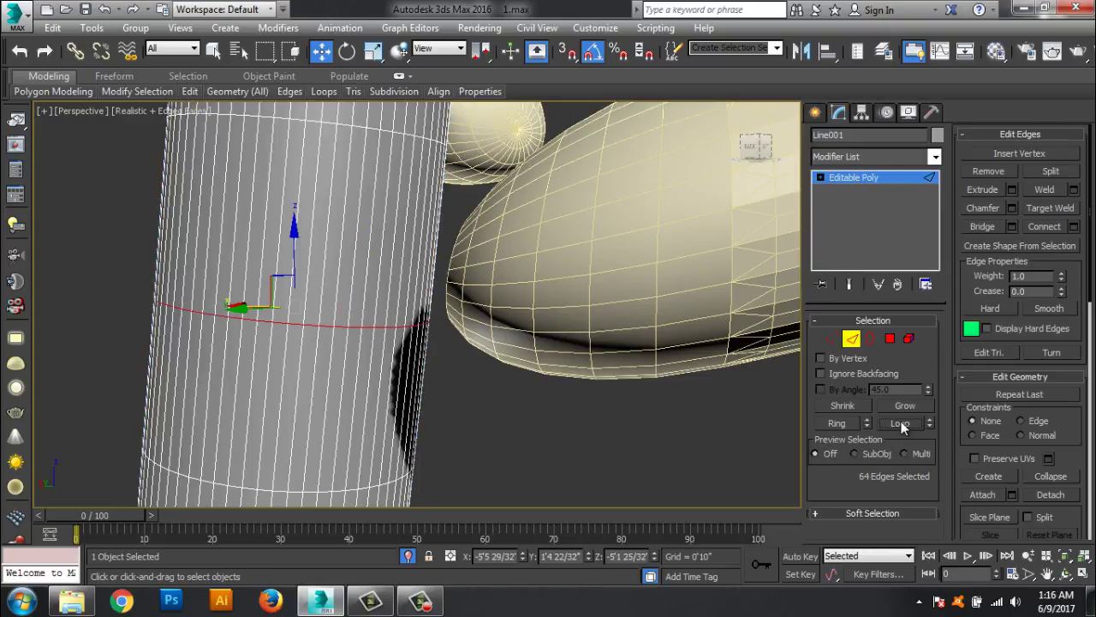
pyautogui.click(446, 48)
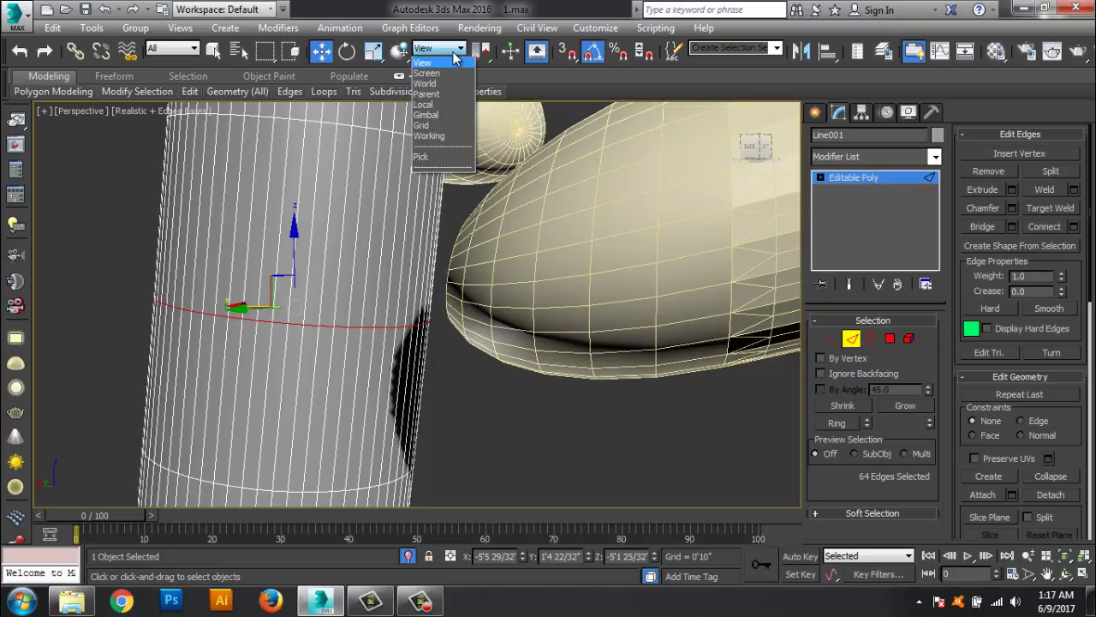
pyautogui.click(432, 104)
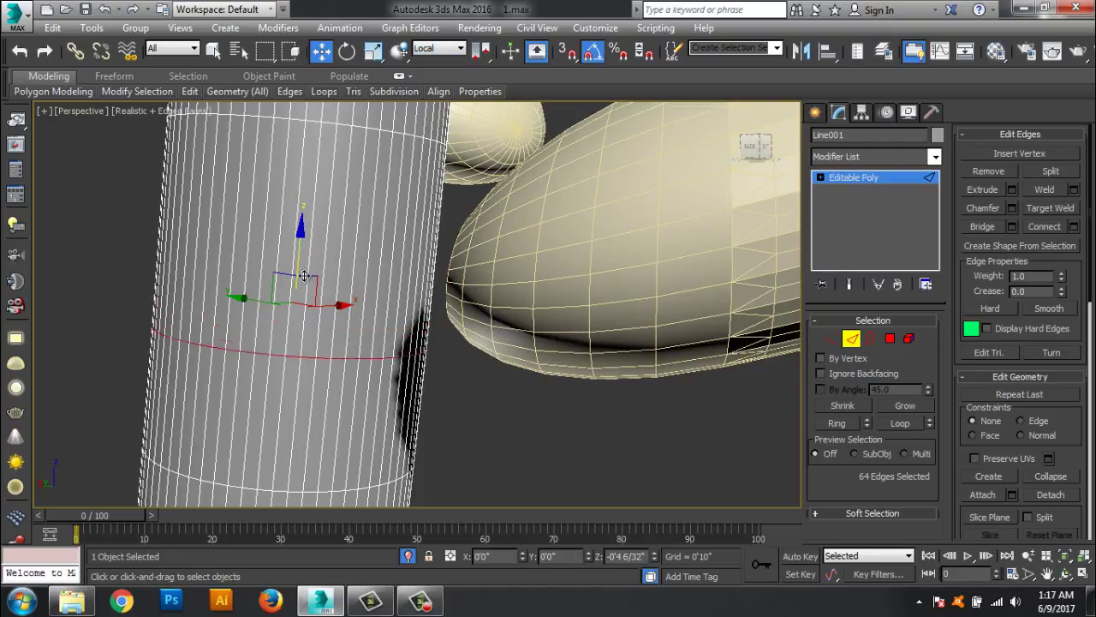
# Step: Ring a vertical stem edge and Connect it into a new edge loop with Slide 44
pyautogui.moveTo(446, 407)
pyautogui.keyDown('alt'); pyautogui.mouseDown(button='middle')
pyautogui.moveTo(409, 353)
pyautogui.moveTo(440, 343)
pyautogui.mouseUp(button='middle'); pyautogui.keyUp('alt')
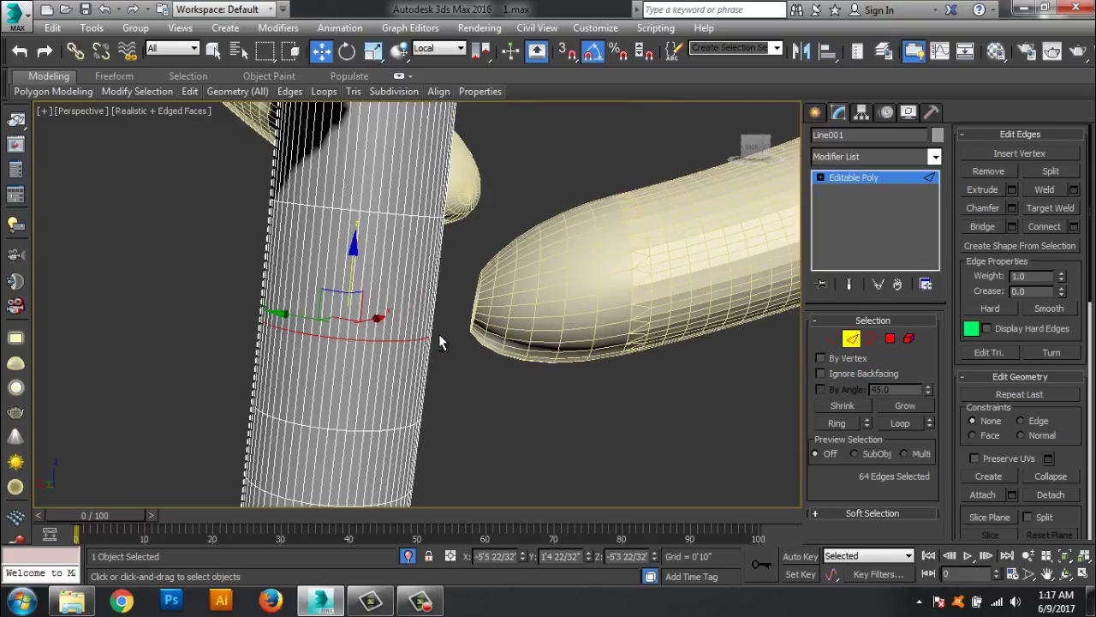
pyautogui.scroll(2, 438, 341)
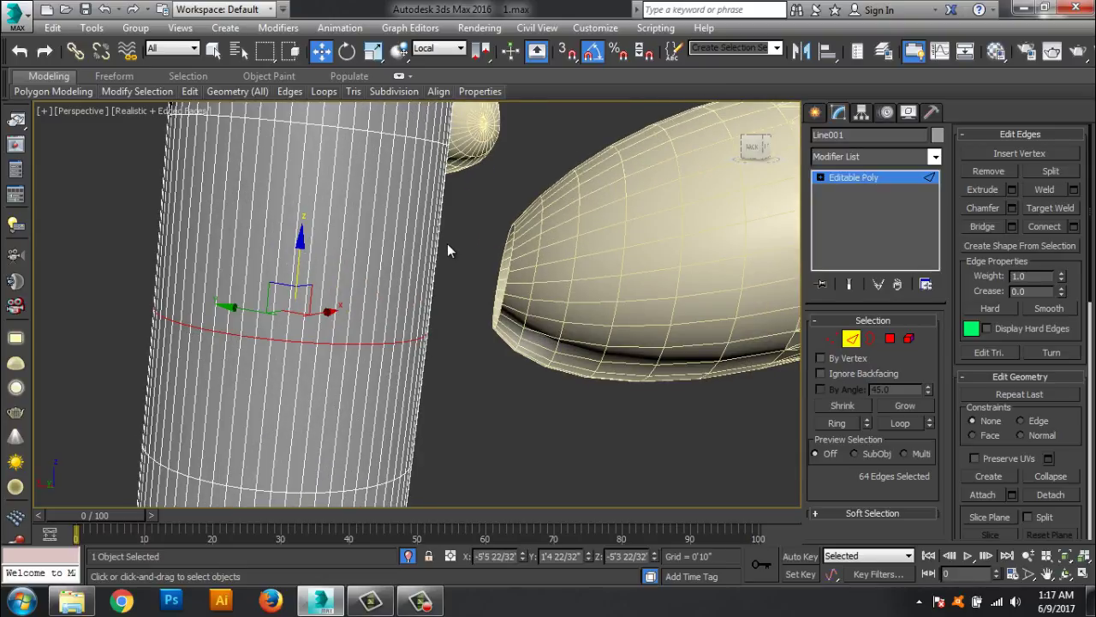
pyautogui.click(411, 239)
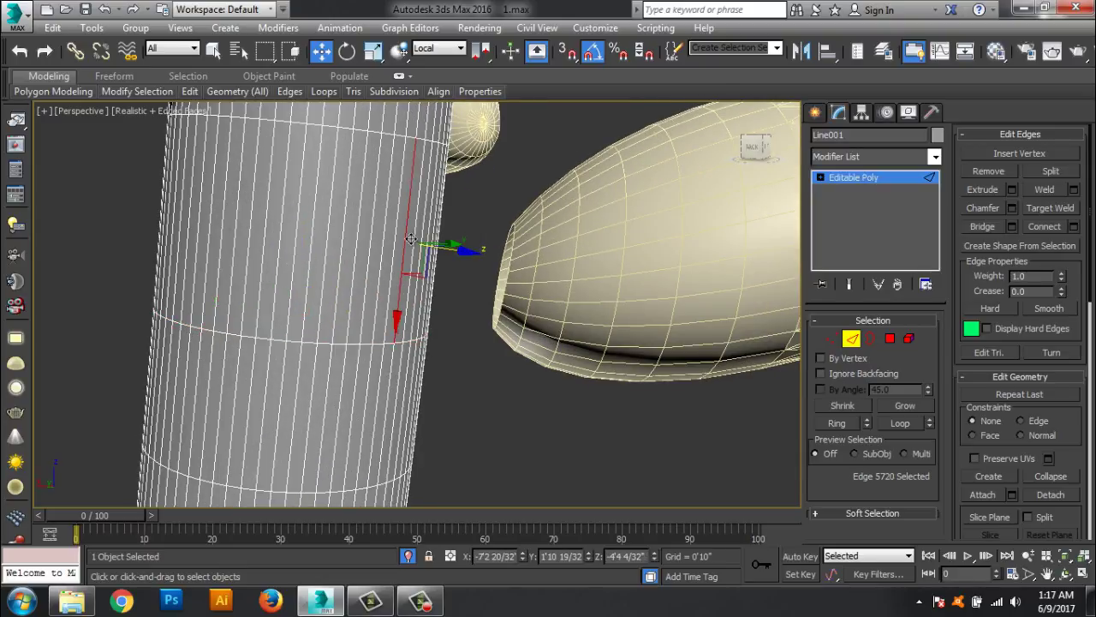
pyautogui.click(837, 424)
pyautogui.click(1073, 226)
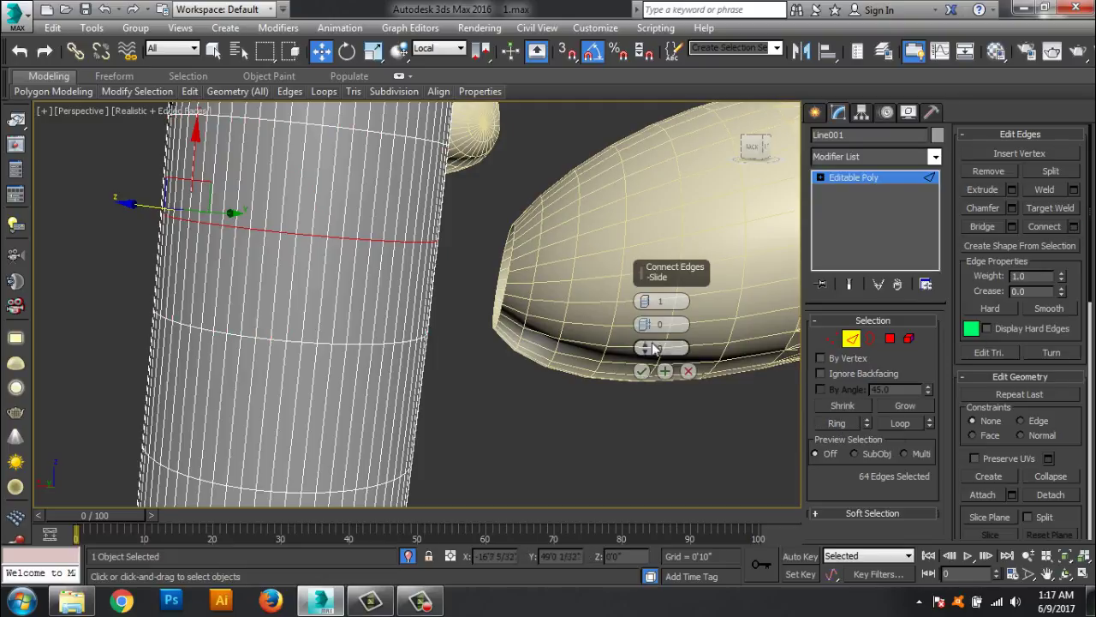
pyautogui.moveTo(653, 349); pyautogui.dragTo(657, 197)
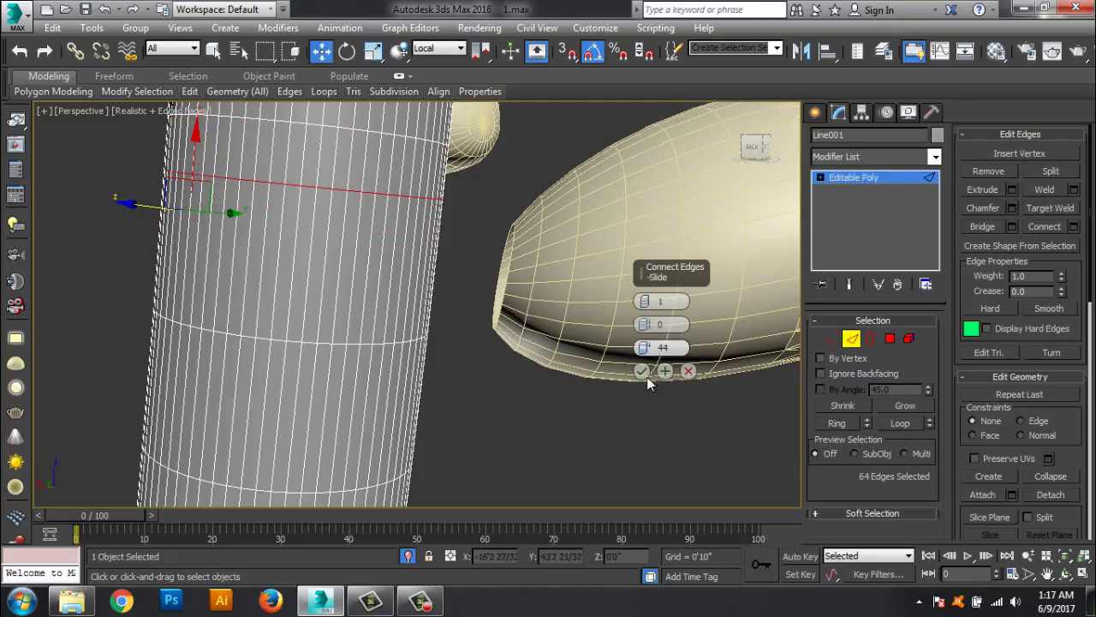
pyautogui.click(642, 371)
pyautogui.keyDown('alt'); pyautogui.moveTo(640, 372); pyautogui.dragTo(503, 444, button='middle'); pyautogui.keyUp('alt')
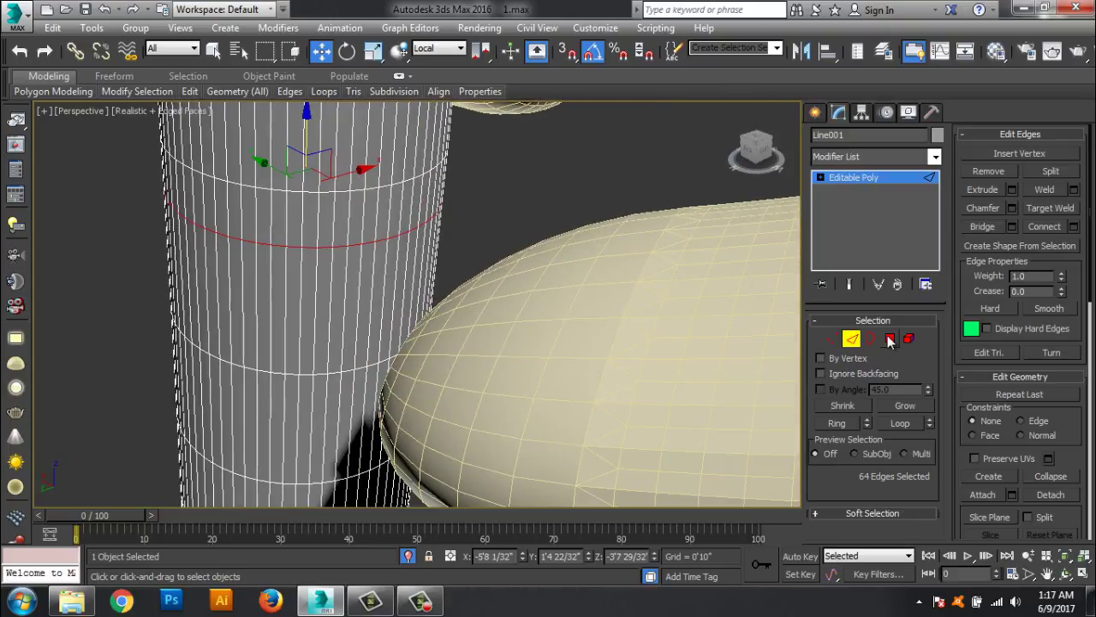
# Step: Select a patch of stem polygons facing the capsule's open tip
pyautogui.click(891, 338)
pyautogui.keyDown('alt'); pyautogui.moveTo(548, 342); pyautogui.dragTo(445, 326, button='middle'); pyautogui.keyUp('alt')
pyautogui.click(402, 248)
pyautogui.keyDown('alt'); pyautogui.moveTo(411, 283); pyautogui.dragTo(408, 291, button='middle'); pyautogui.keyUp('alt')
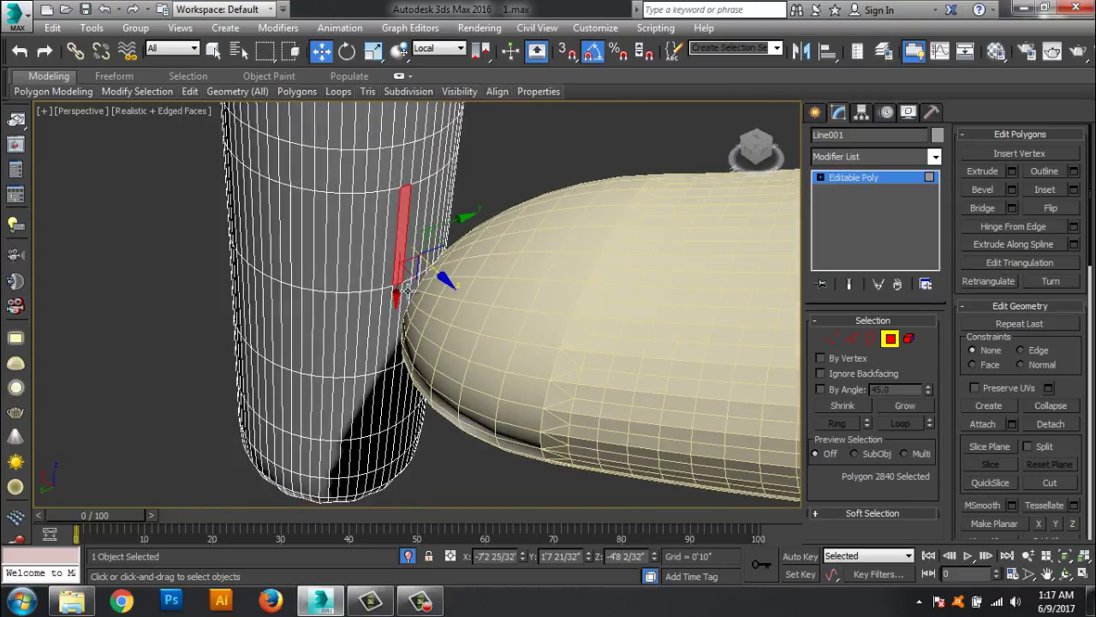
pyautogui.keyDown('ctrl'); pyautogui.click(399, 242); pyautogui.keyUp('ctrl')
pyautogui.keyDown('ctrl'); pyautogui.click(390, 241); pyautogui.keyUp('ctrl')
pyautogui.keyDown('ctrl'); pyautogui.click(382, 242); pyautogui.keyUp('ctrl')
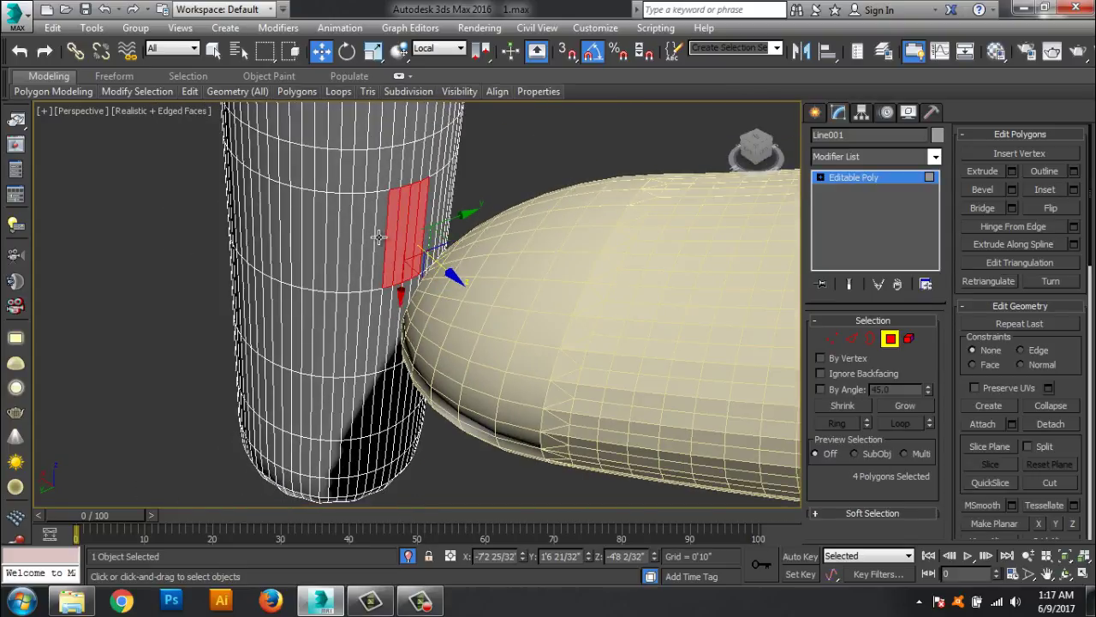
pyautogui.keyDown('ctrl'); pyautogui.click(374, 244); pyautogui.keyUp('ctrl')
pyautogui.keyDown('ctrl'); pyautogui.click(369, 243); pyautogui.keyUp('ctrl')
pyautogui.keyDown('alt'); pyautogui.moveTo(369, 243); pyautogui.dragTo(422, 274, button='middle'); pyautogui.keyUp('alt')
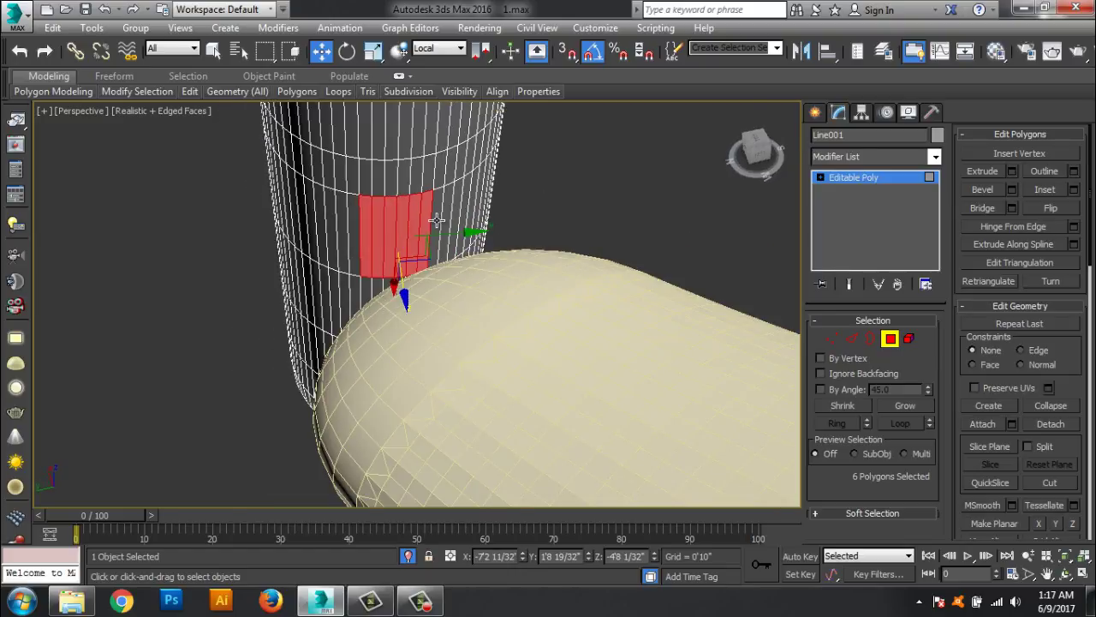
pyautogui.keyDown('ctrl'); pyautogui.click(436, 221); pyautogui.keyUp('ctrl')
pyautogui.keyDown('alt'); pyautogui.moveTo(436, 221); pyautogui.dragTo(381, 297, button='middle'); pyautogui.keyUp('alt')
pyautogui.keyDown('ctrl'); pyautogui.click(366, 258); pyautogui.keyUp('ctrl')
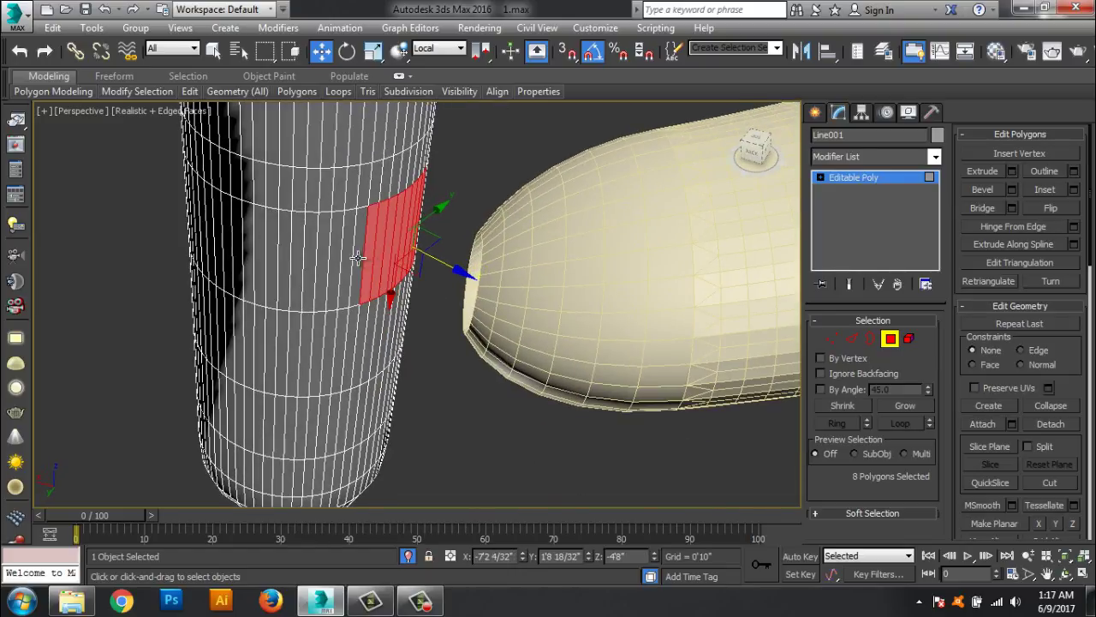
pyautogui.keyDown('ctrl'); pyautogui.click(357, 259); pyautogui.keyUp('ctrl')
pyautogui.keyDown('ctrl'); pyautogui.click(346, 259); pyautogui.keyUp('ctrl')
pyautogui.keyDown('alt'); pyautogui.moveTo(347, 260); pyautogui.dragTo(440, 351, button='middle'); pyautogui.keyUp('alt')
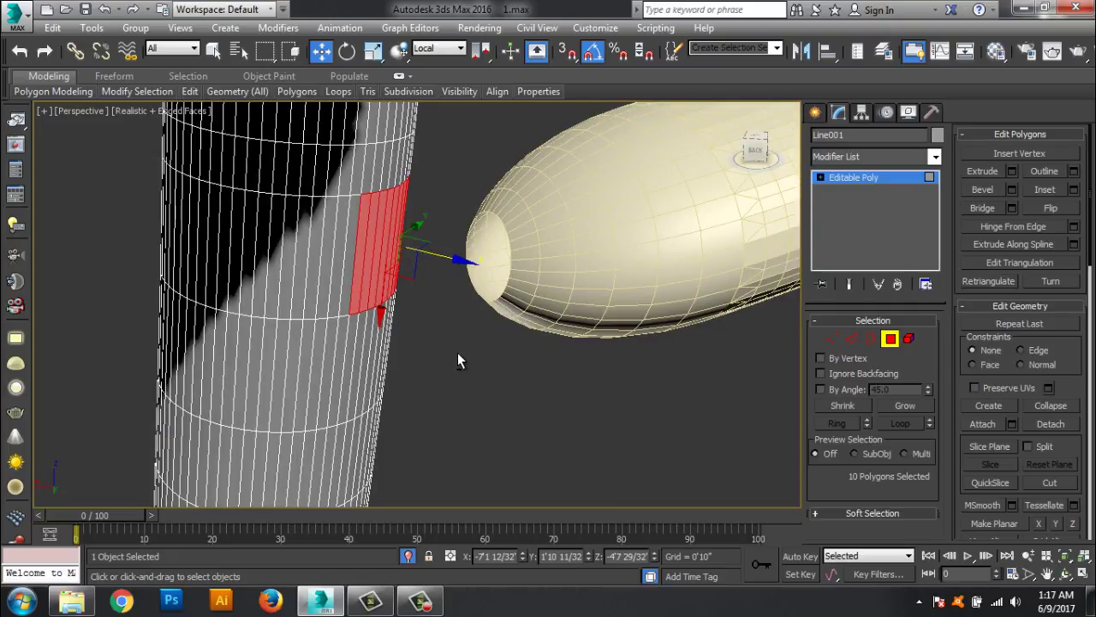
# Step: Exit polygon editing, deselect the stem and select the capsule
pyautogui.click(458, 352)
pyautogui.click(831, 197)
pyautogui.click(616, 411)
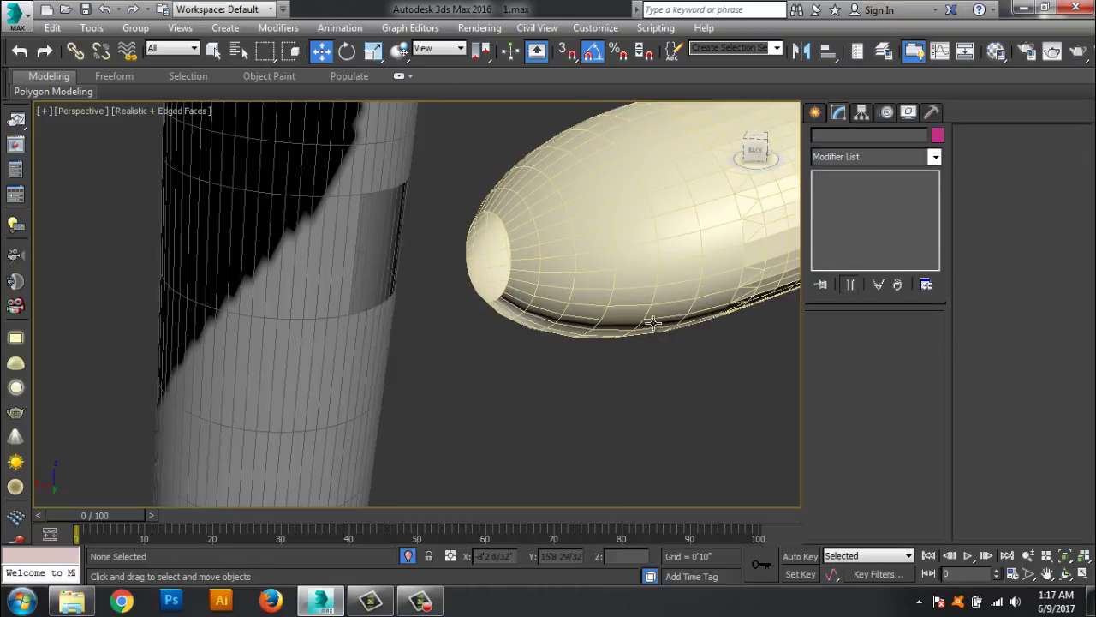
pyautogui.click(600, 257)
# Step: Start a Connect compound object from the capsule under Compound Objects
pyautogui.click(815, 112)
pyautogui.click(862, 161)
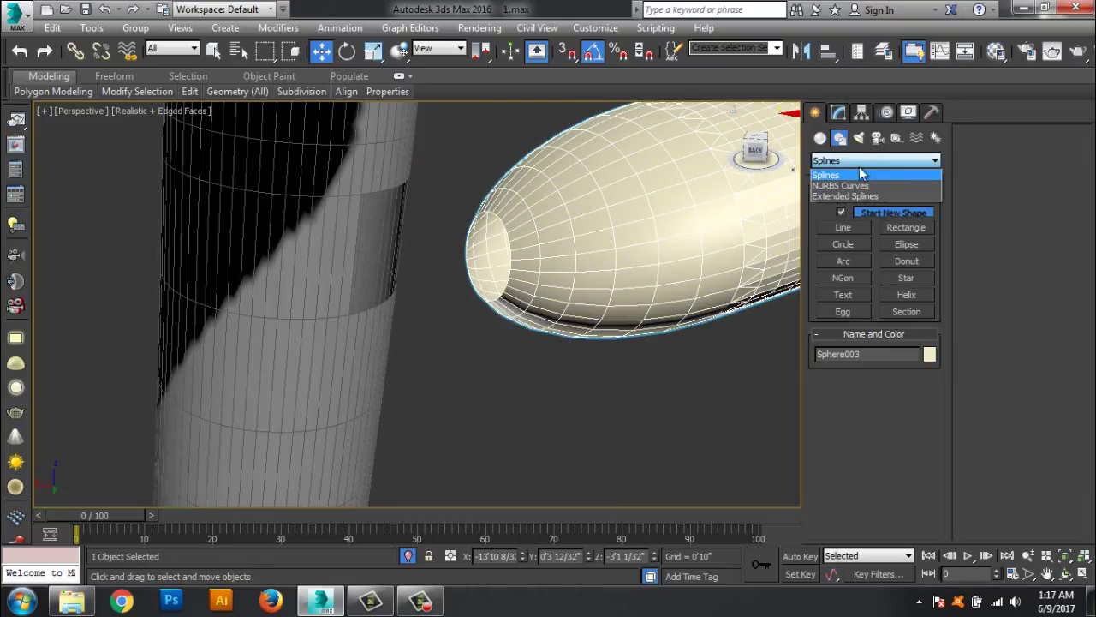
pyautogui.click(820, 137)
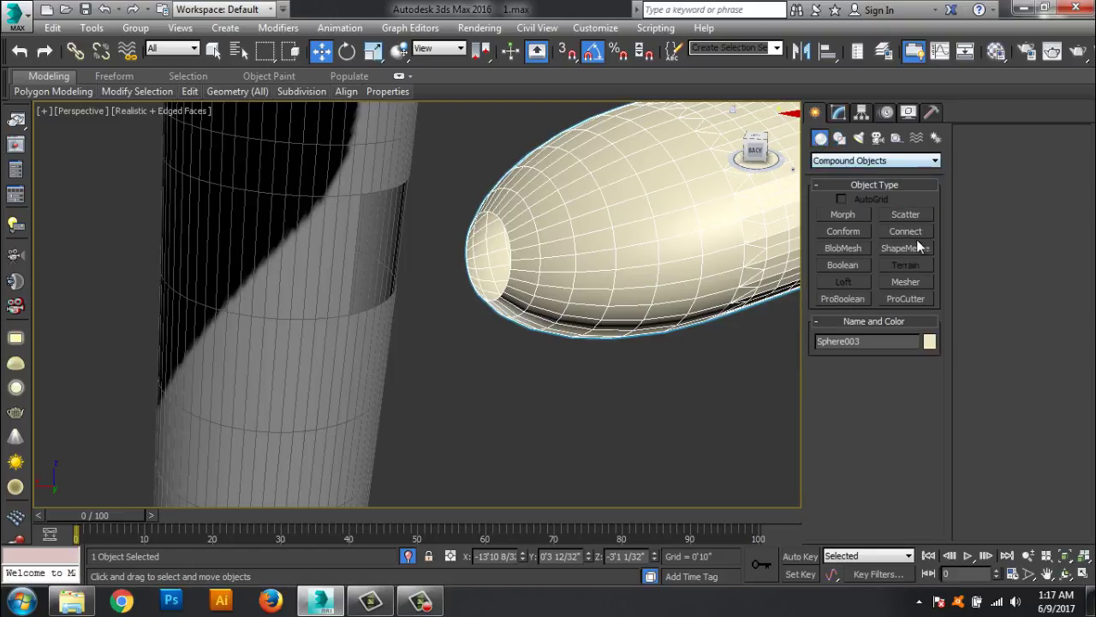
pyautogui.click(906, 231)
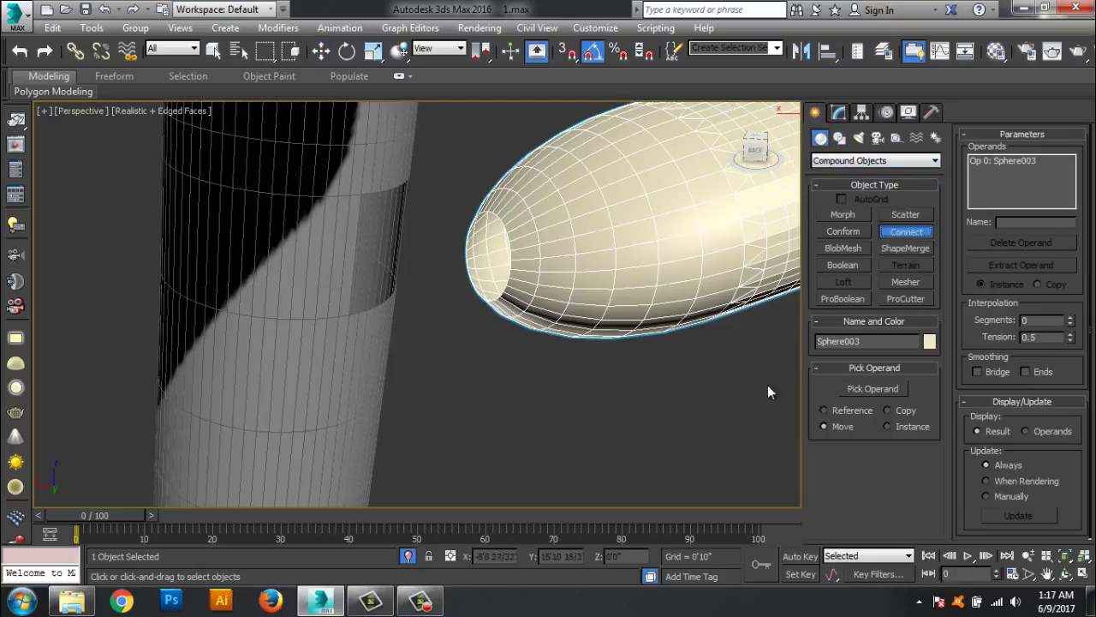
# Step: Pick the stem as the Connect operand and set 9 segments with 0.01 tension
pyautogui.click(873, 389)
pyautogui.click(290, 315)
pyautogui.moveTo(384, 389)
pyautogui.keyDown('alt'); pyautogui.mouseDown(button='middle')
pyautogui.moveTo(404, 422)
pyautogui.moveTo(519, 401)
pyautogui.mouseUp(button='middle'); pyautogui.keyUp('alt')
pyautogui.moveTo(1071, 322)
pyautogui.mouseDown()
pyautogui.moveTo(1074, 314)
pyautogui.moveTo(1073, 376)
pyautogui.mouseUp()
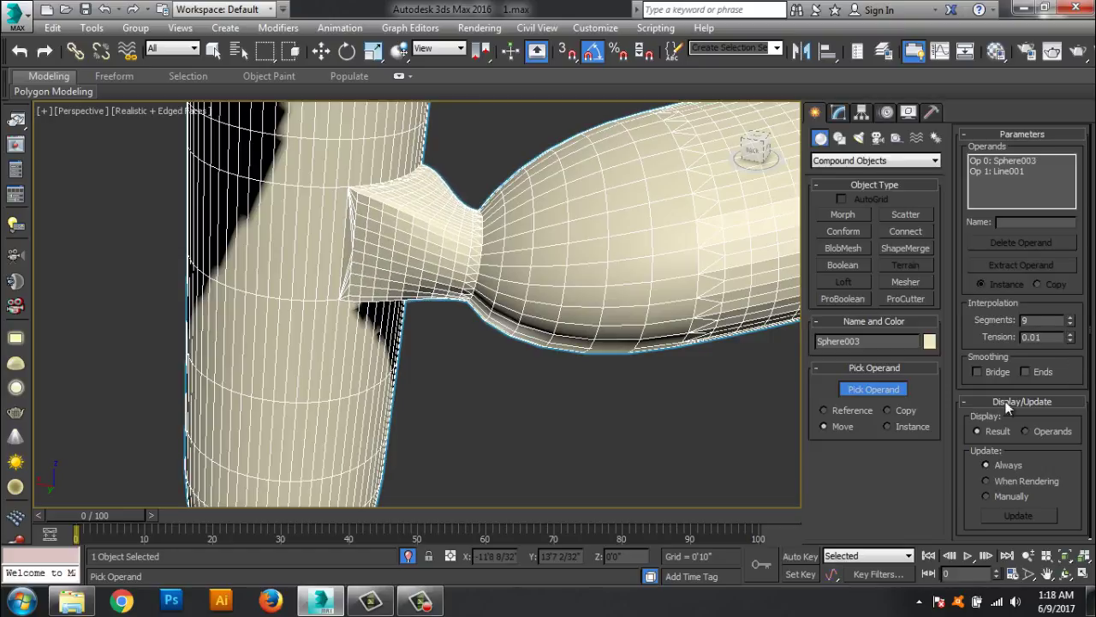
pyautogui.click(838, 112)
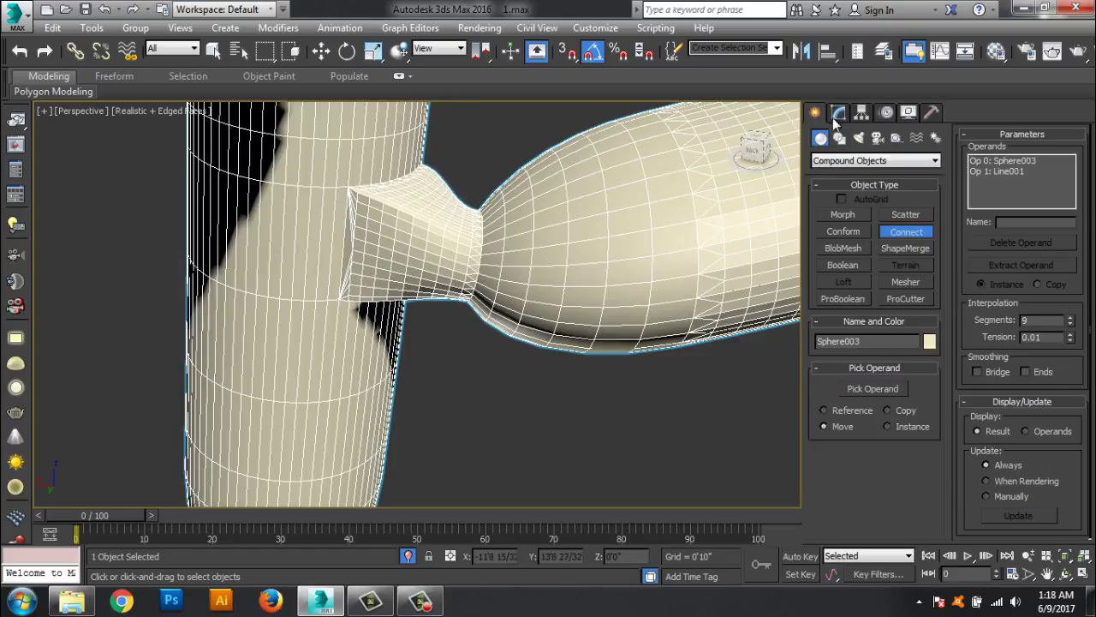
pyautogui.rightClick(846, 177)
# Step: Convert the connected capsule and stem to an editable poly
pyautogui.click(866, 299)
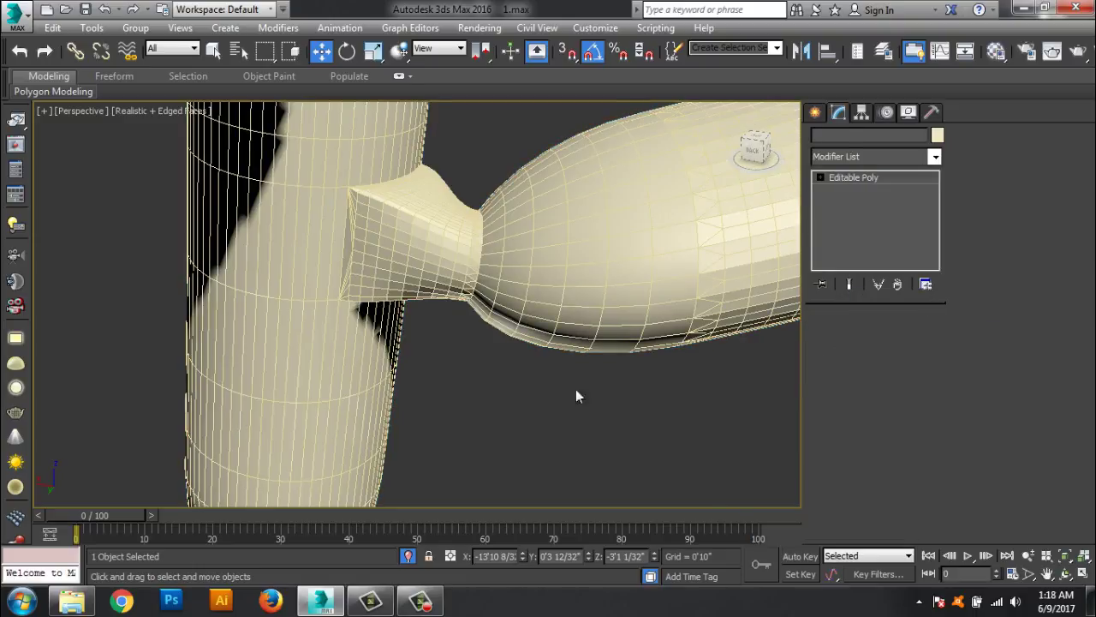
pyautogui.moveTo(575, 389)
pyautogui.mouseDown(button='middle')
pyautogui.moveTo(520, 457)
pyautogui.moveTo(259, 390)
pyautogui.moveTo(452, 346)
pyautogui.mouseUp(button='middle')
pyautogui.scroll(-3, 521, 457)
pyautogui.scroll(-3, 265, 395)
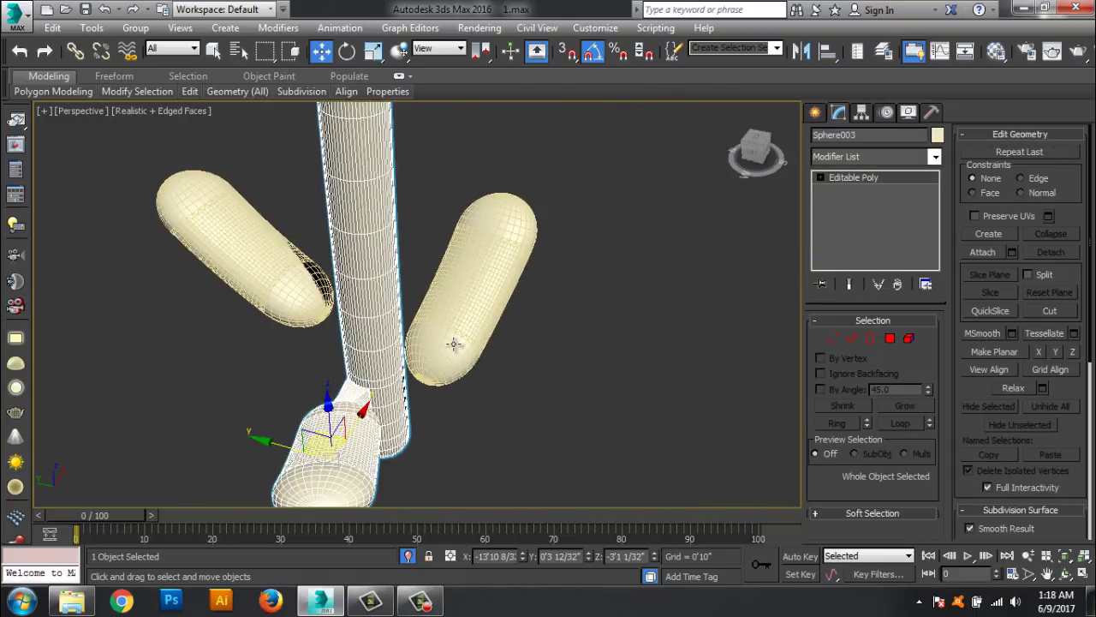
# Step: Rotate the right-hand capsule Sphere009 by -50° about Z toward the stem
pyautogui.click(453, 346)
pyautogui.keyDown('alt'); pyautogui.moveTo(467, 424); pyautogui.dragTo(477, 408, button='middle'); pyautogui.keyUp('alt')
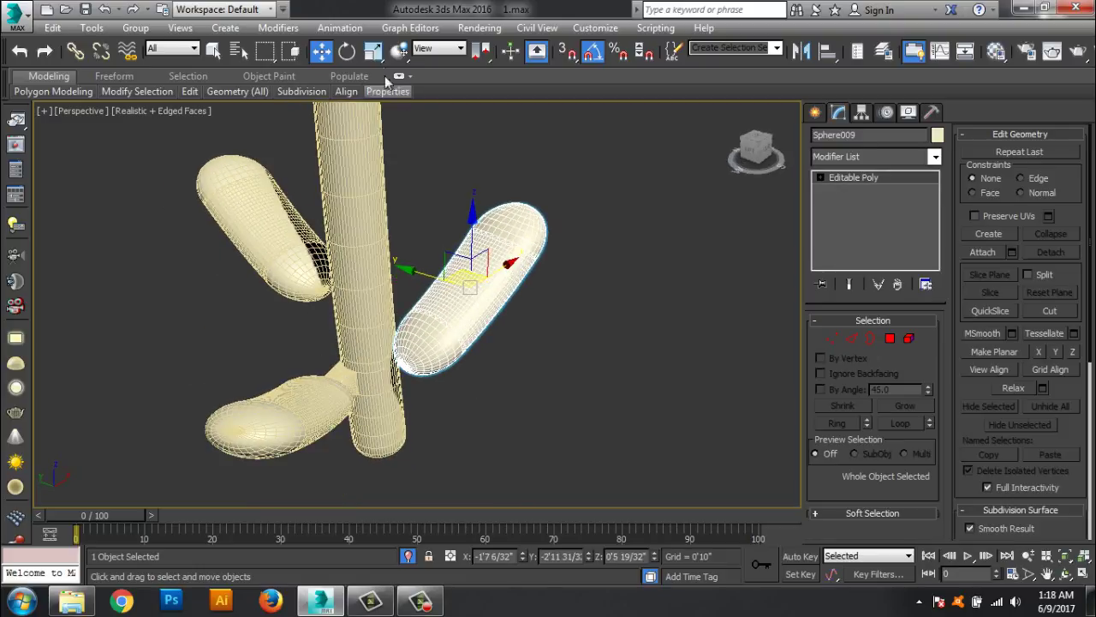
pyautogui.click(346, 51)
pyautogui.moveTo(474, 320); pyautogui.dragTo(434, 329)
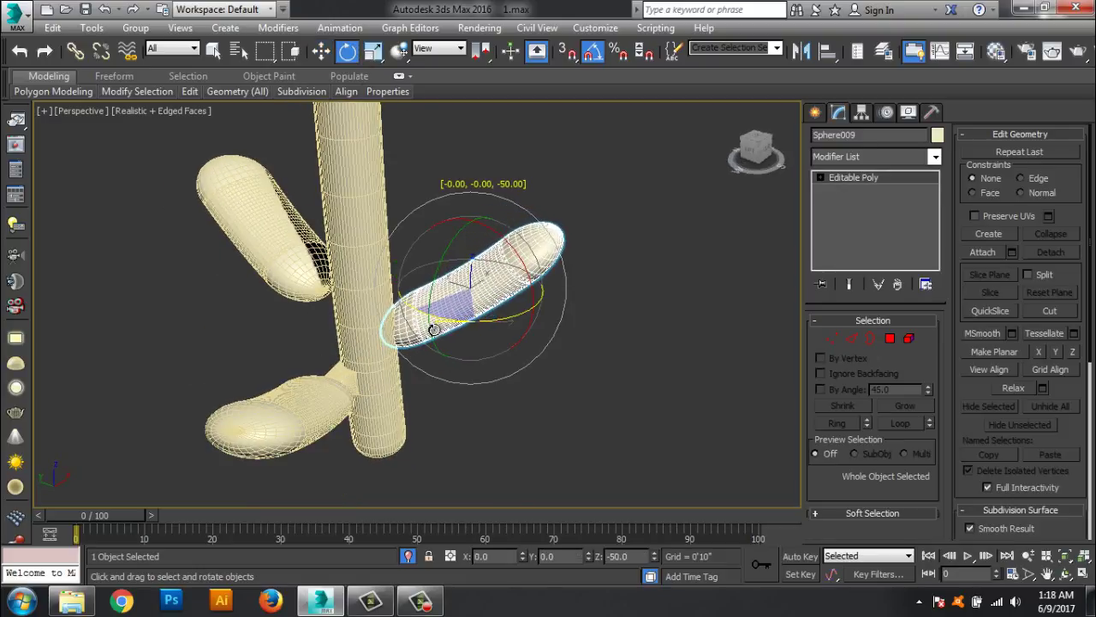
pyautogui.moveTo(434, 329)
pyautogui.keyDown('alt'); pyautogui.mouseDown(button='middle')
pyautogui.moveTo(455, 350)
pyautogui.moveTo(416, 240)
pyautogui.moveTo(435, 374)
pyautogui.moveTo(187, 185)
pyautogui.mouseUp(button='middle'); pyautogui.keyUp('alt')
pyautogui.press('w')
pyautogui.scroll(5, 435, 373)
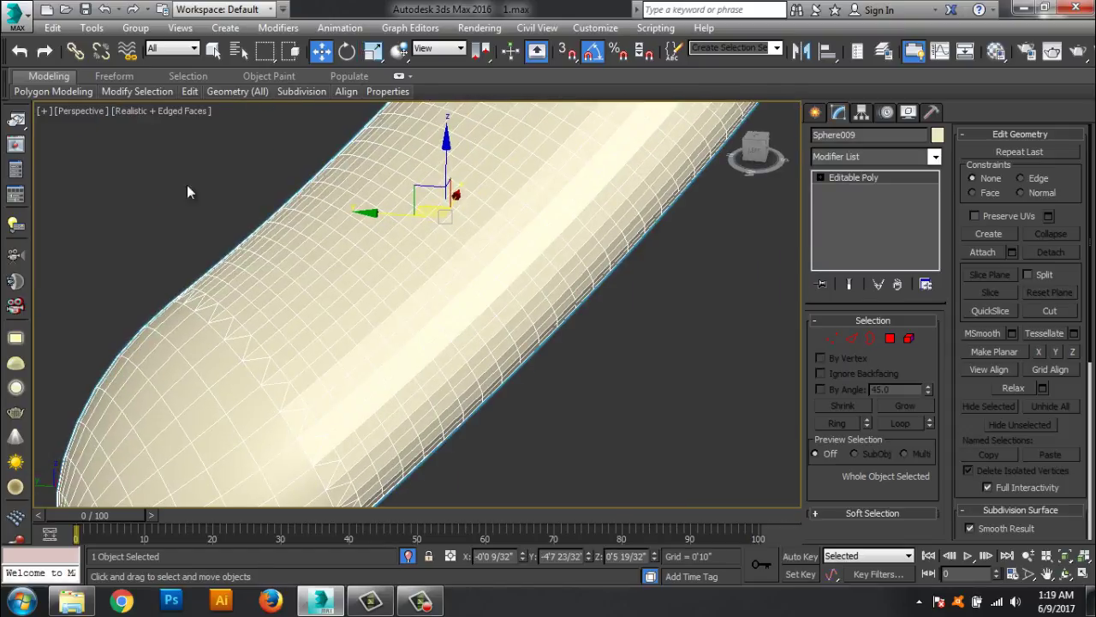
# Step: Switch the viewport to Shaded display and zoom onto the capsule's rounded tip
pyautogui.click(145, 111)
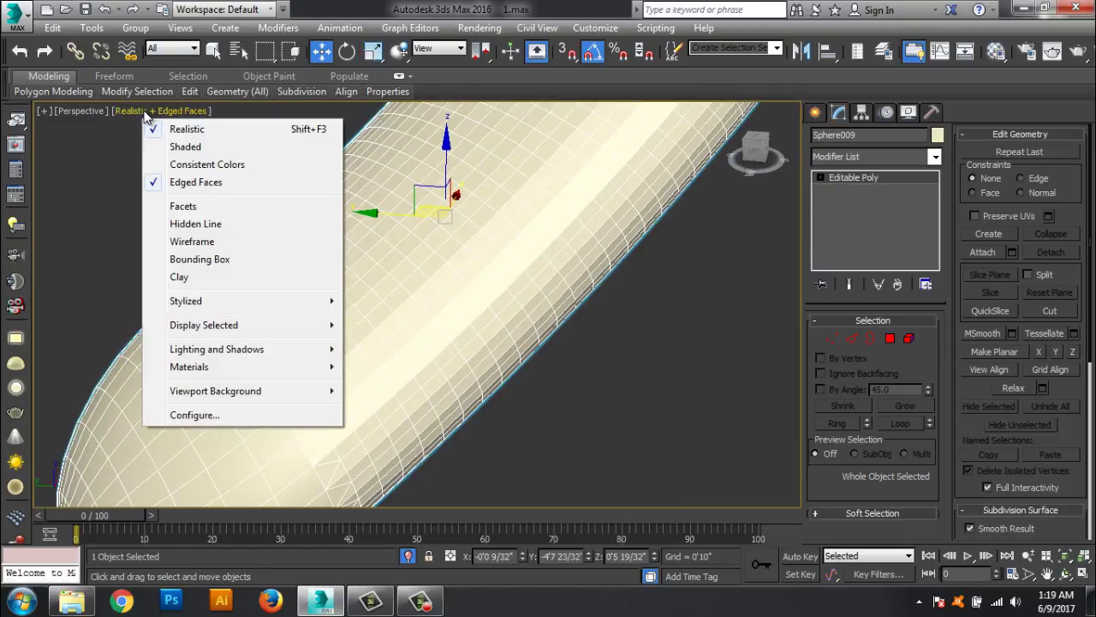
pyautogui.click(215, 129)
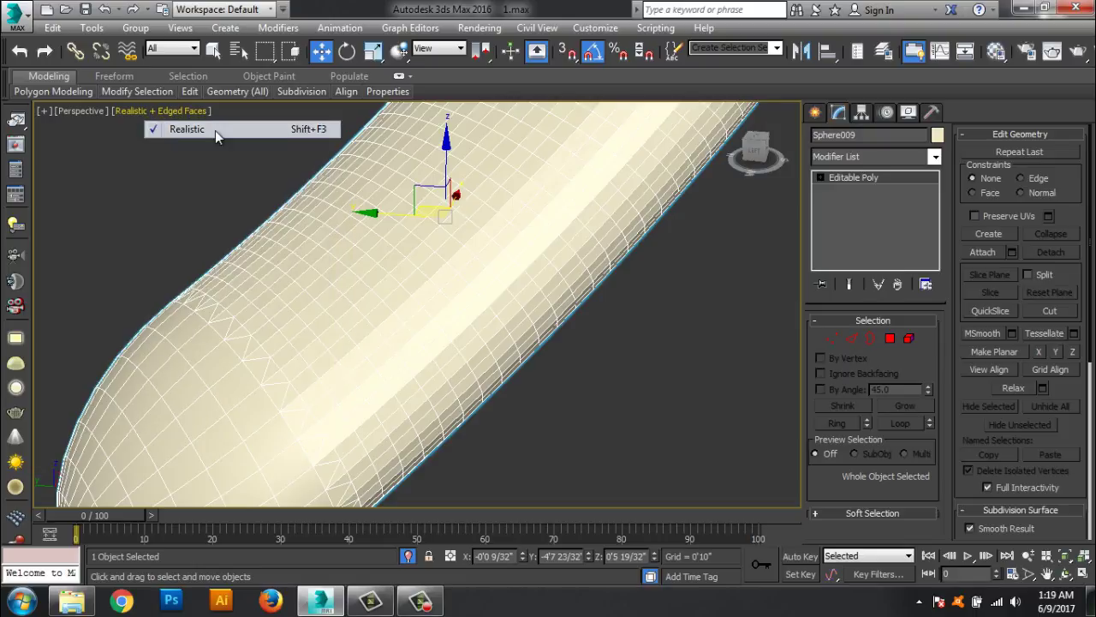
pyautogui.click(146, 110)
pyautogui.click(186, 146)
pyautogui.moveTo(263, 210)
pyautogui.keyDown('alt'); pyautogui.mouseDown(button='middle')
pyautogui.moveTo(345, 296)
pyautogui.moveTo(299, 365)
pyautogui.moveTo(262, 386)
pyautogui.moveTo(322, 313)
pyautogui.moveTo(473, 321)
pyautogui.mouseUp(button='middle'); pyautogui.keyUp('alt')
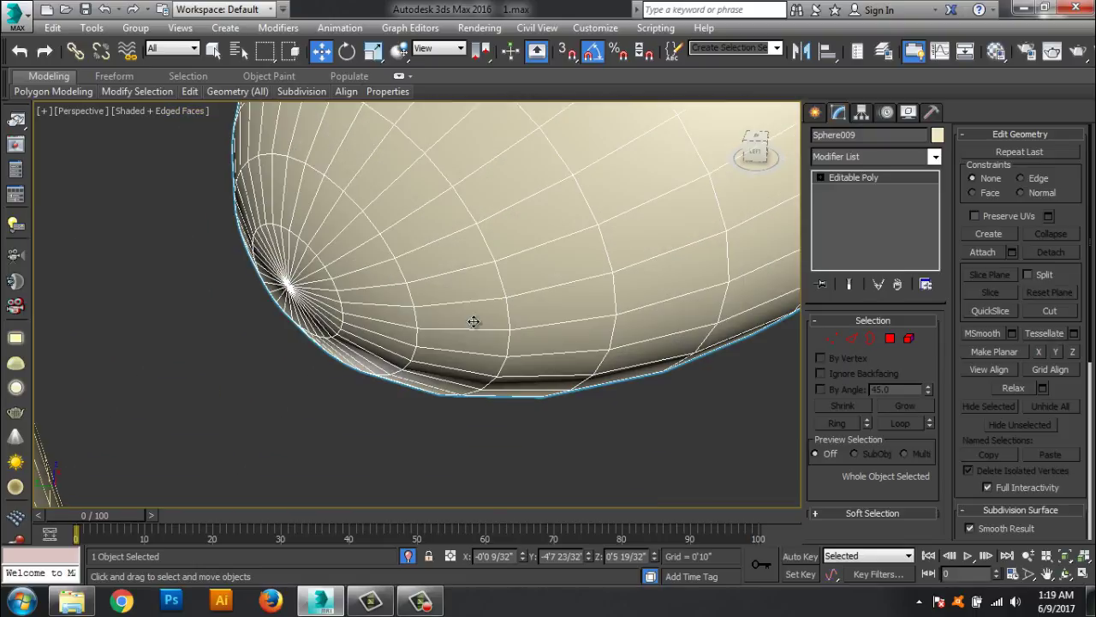
# Step: Delete Sphere009's tip cap element, leaving its end open toward the stem
pyautogui.click(867, 336)
pyautogui.click(354, 269)
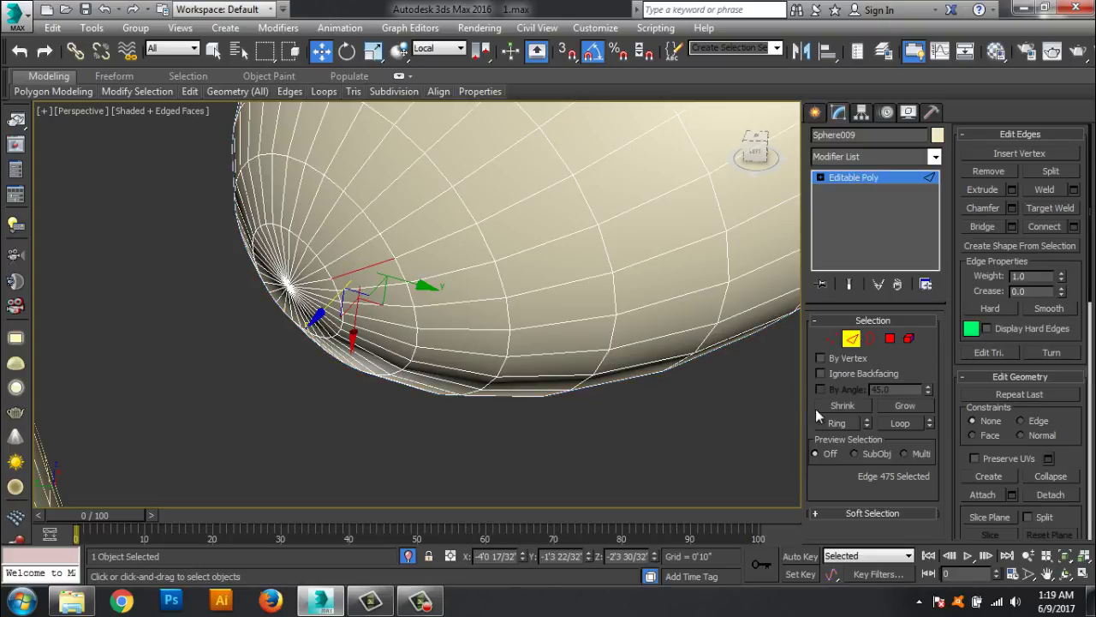
pyautogui.click(834, 423)
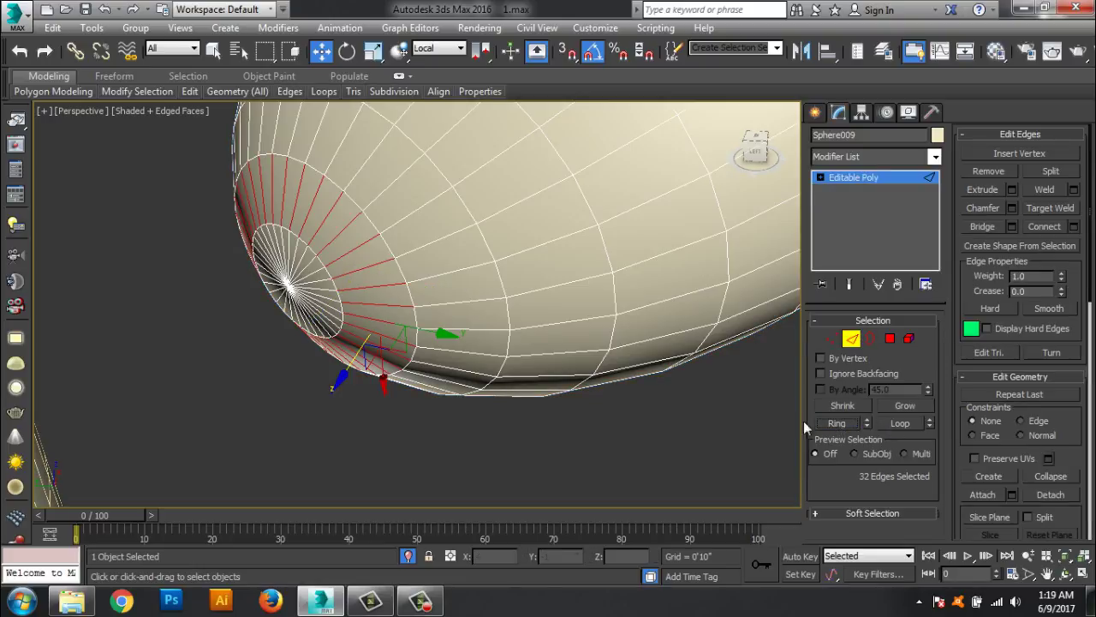
pyautogui.click(908, 339)
pyautogui.click(309, 306)
pyautogui.press('Delete')
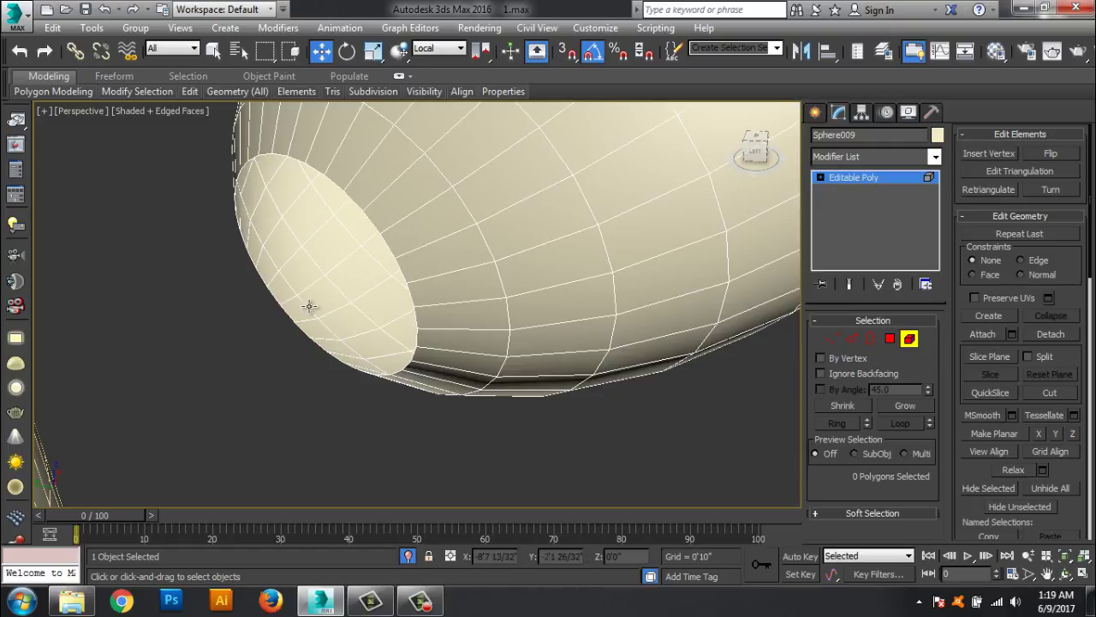
pyautogui.click(878, 177)
pyautogui.scroll(-5, 490, 330)
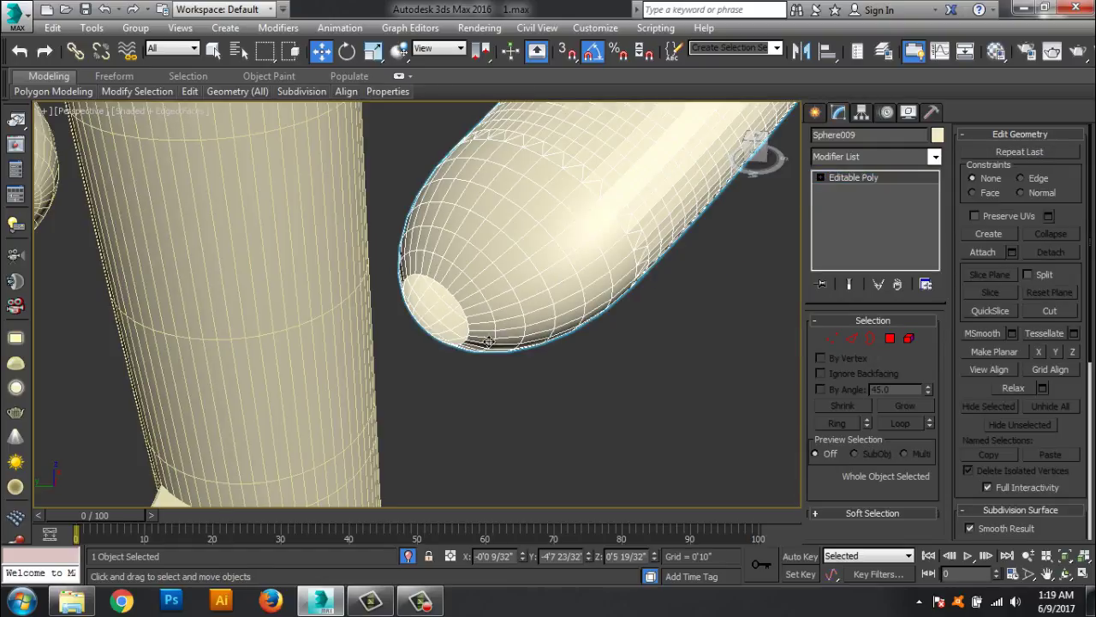
pyautogui.moveTo(490, 331)
pyautogui.keyDown('alt'); pyautogui.mouseDown(button='middle')
pyautogui.moveTo(377, 347)
pyautogui.moveTo(372, 325)
pyautogui.moveTo(433, 323)
pyautogui.mouseUp(button='middle'); pyautogui.keyUp('alt')
# Step: Select the stem and slide its upper edge loop higher up the stem
pyautogui.click(365, 274)
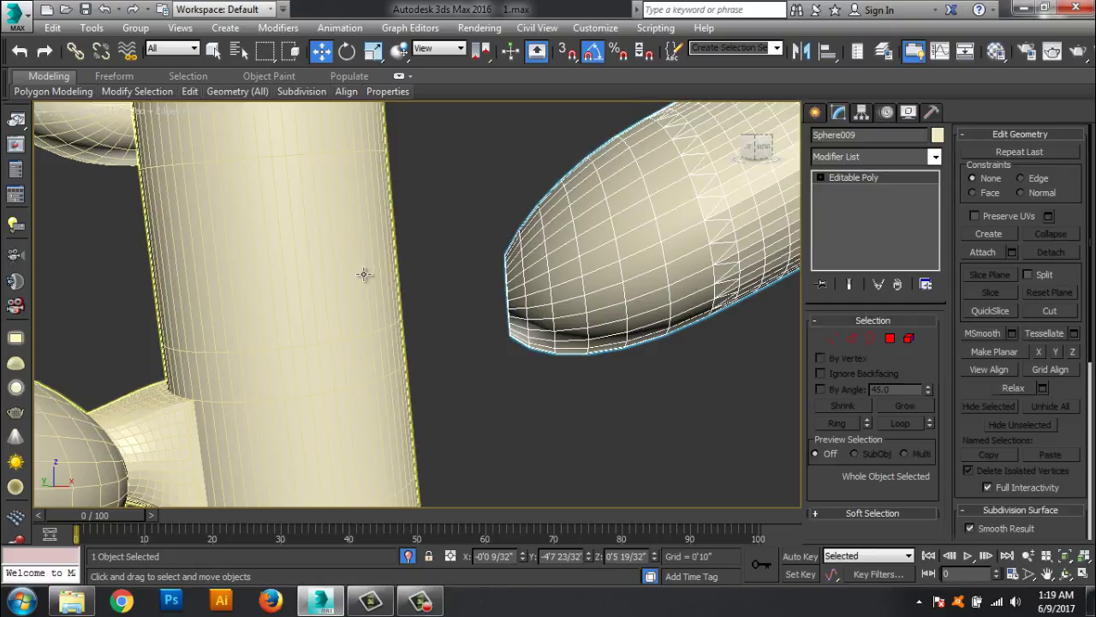
pyautogui.click(854, 338)
pyautogui.doubleClick(364, 377)
pyautogui.click(358, 338)
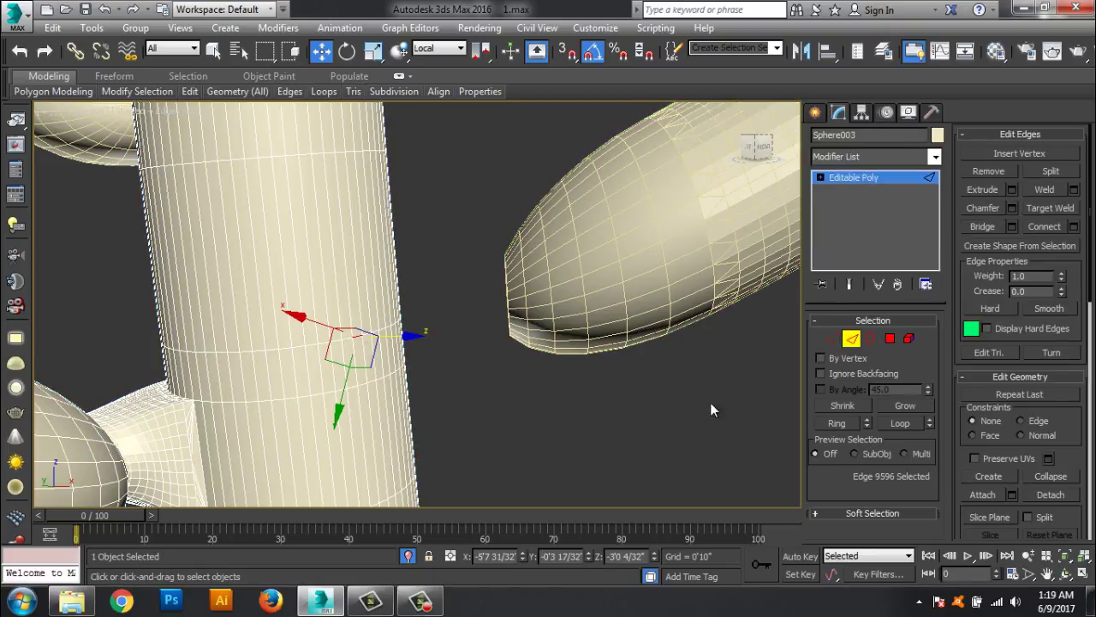
pyautogui.click(890, 420)
pyautogui.moveTo(271, 272); pyautogui.dragTo(262, 214)
# Step: Select a first run of stem polygons on the side facing the tilted capsule
pyautogui.moveTo(262, 213)
pyautogui.keyDown('alt'); pyautogui.mouseDown(button='middle')
pyautogui.moveTo(370, 291)
pyautogui.moveTo(292, 315)
pyautogui.mouseUp(button='middle'); pyautogui.keyUp('alt')
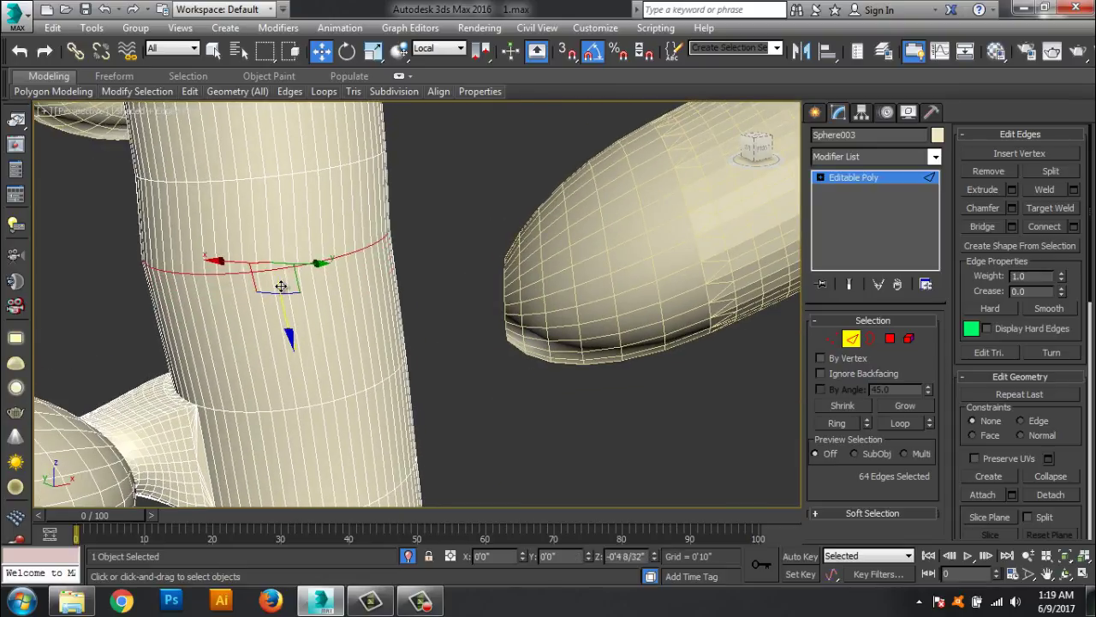
pyautogui.scroll(2, 439, 375)
pyautogui.scroll(2, 471, 375)
pyautogui.scroll(2, 504, 375)
pyautogui.keyDown('alt'); pyautogui.moveTo(503, 375); pyautogui.dragTo(428, 351, button='middle'); pyautogui.keyUp('alt')
pyautogui.press('4')
pyautogui.click(392, 304)
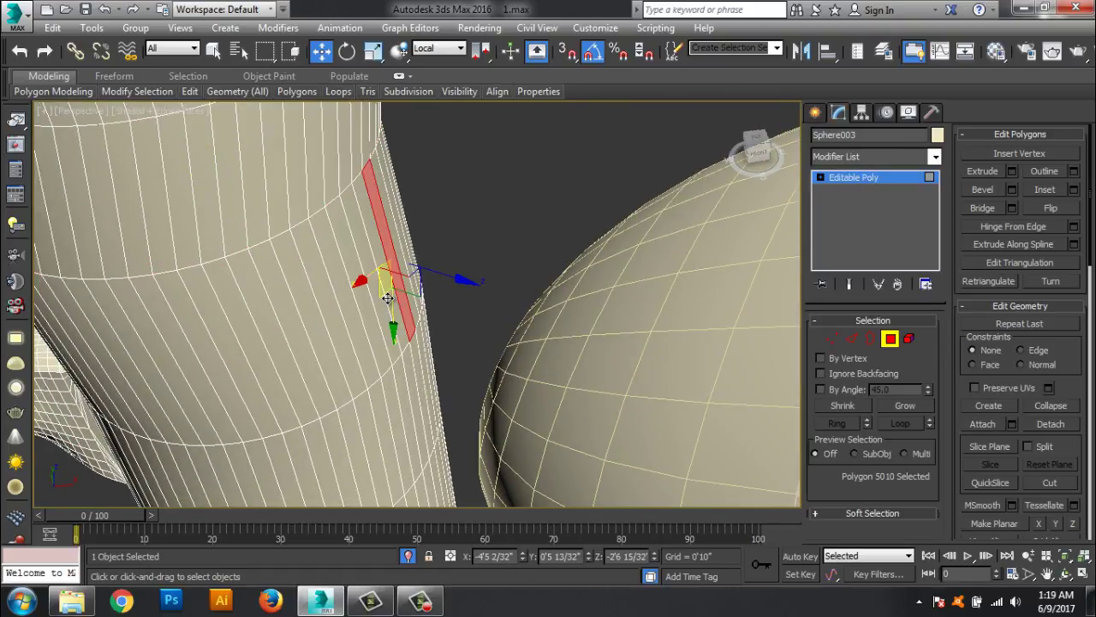
pyautogui.keyDown('ctrl'); pyautogui.click(373, 309); pyautogui.keyUp('ctrl')
pyautogui.keyDown('ctrl'); pyautogui.click(356, 324); pyautogui.keyUp('ctrl')
pyautogui.keyDown('ctrl'); pyautogui.click(341, 338); pyautogui.keyUp('ctrl')
pyautogui.keyDown('ctrl'); pyautogui.click(328, 355); pyautogui.keyUp('ctrl')
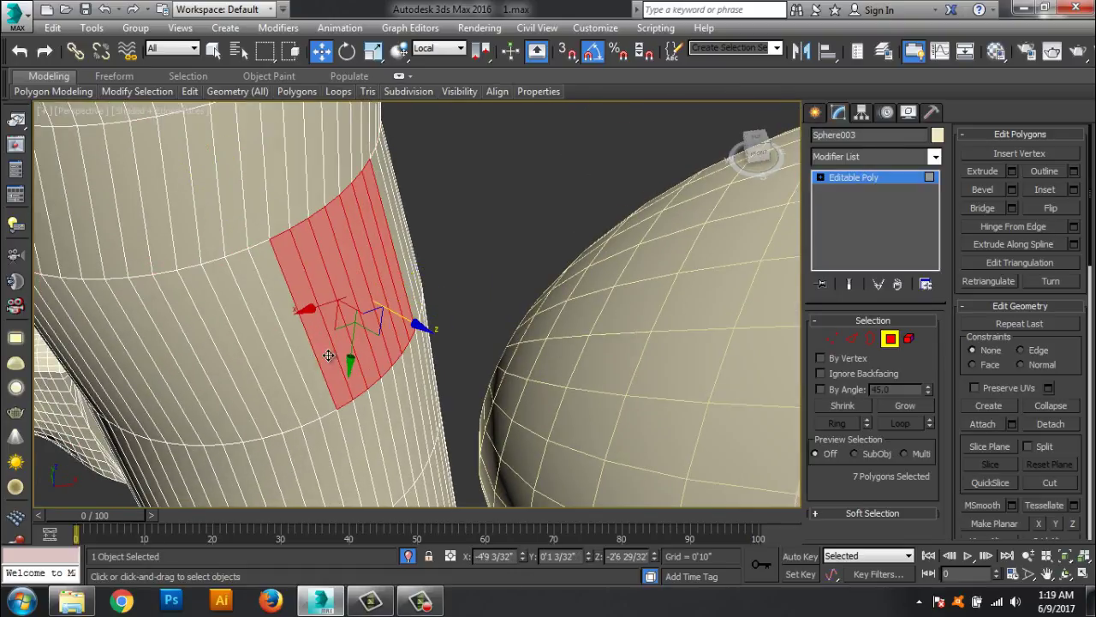
pyautogui.keyDown('ctrl'); pyautogui.click(330, 358); pyautogui.keyUp('ctrl')
# Step: Extend the selection to 12 polygons and delete them to cut the opening
pyautogui.keyDown('alt'); pyautogui.moveTo(330, 358); pyautogui.dragTo(376, 395, button='middle'); pyautogui.keyUp('alt')
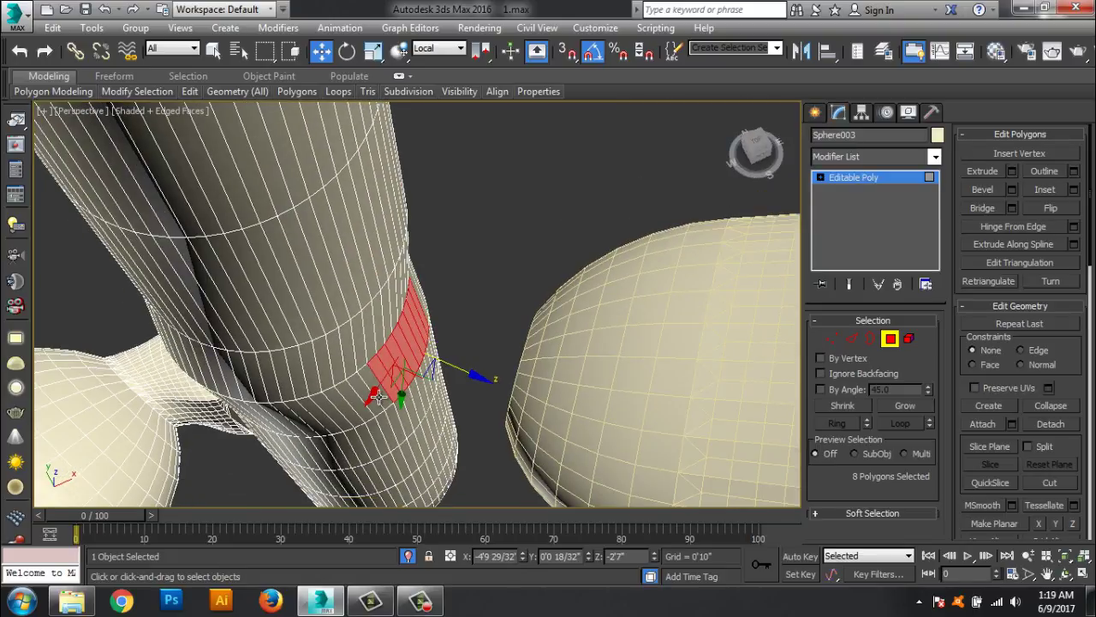
pyautogui.keyDown('ctrl'); pyautogui.click(428, 370); pyautogui.keyUp('ctrl')
pyautogui.keyDown('ctrl'); pyautogui.click(442, 377); pyautogui.keyUp('ctrl')
pyautogui.keyDown('alt'); pyautogui.moveTo(446, 381); pyautogui.dragTo(469, 413, button='middle'); pyautogui.keyUp('alt')
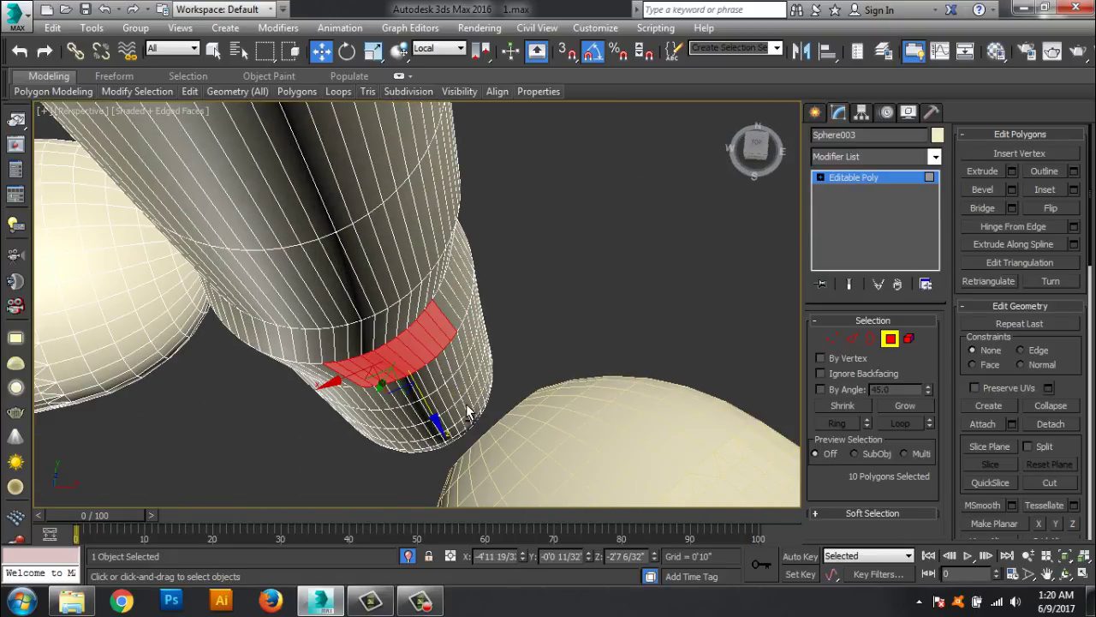
pyautogui.keyDown('ctrl'); pyautogui.click(456, 313); pyautogui.keyUp('ctrl')
pyautogui.keyDown('ctrl'); pyautogui.click(459, 305); pyautogui.keyUp('ctrl')
pyautogui.moveTo(459, 305)
pyautogui.keyDown('alt'); pyautogui.mouseDown(button='middle')
pyautogui.moveTo(534, 318)
pyautogui.moveTo(559, 309)
pyautogui.mouseUp(button='middle'); pyautogui.keyUp('alt')
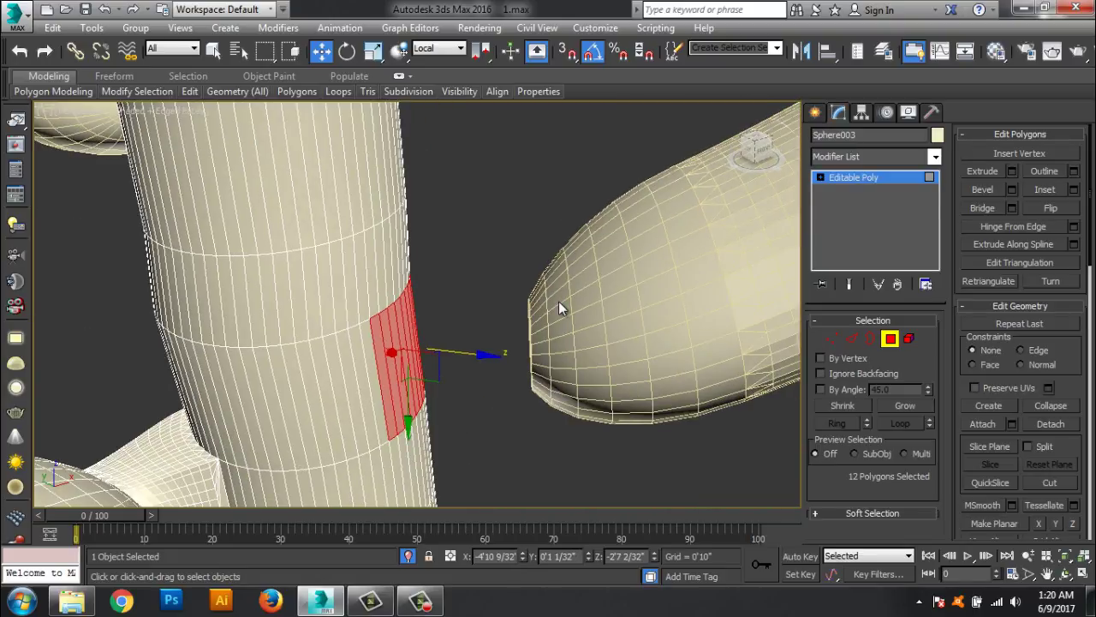
pyautogui.press('Delete')
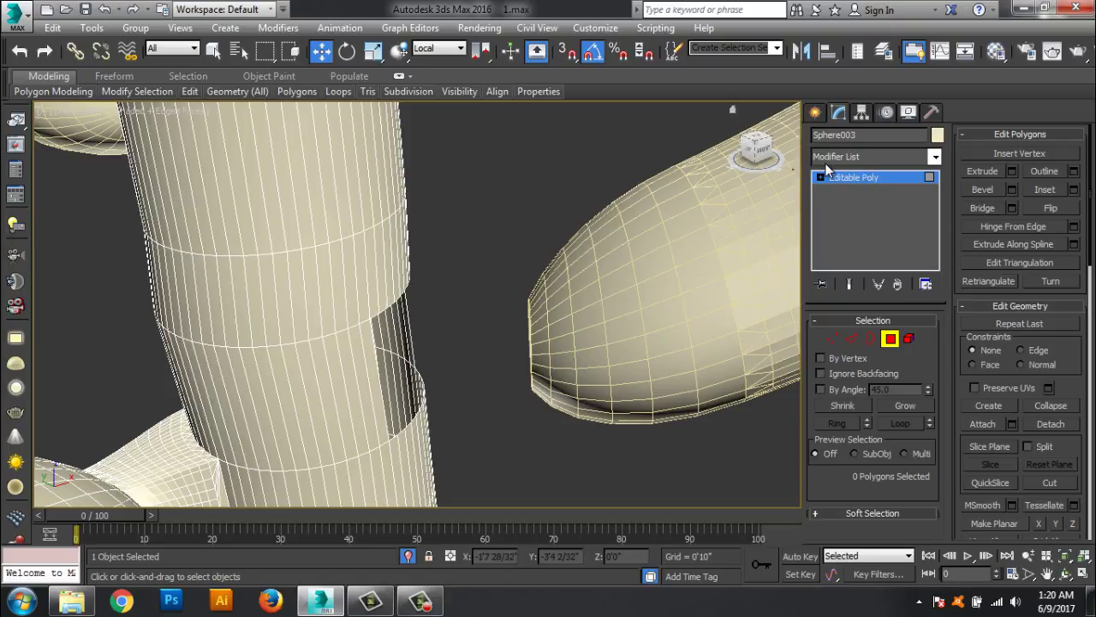
# Step: Connect the tilted capsule to the stem with an 11-segment Connect bridge
pyautogui.click(845, 177)
pyautogui.click(602, 313)
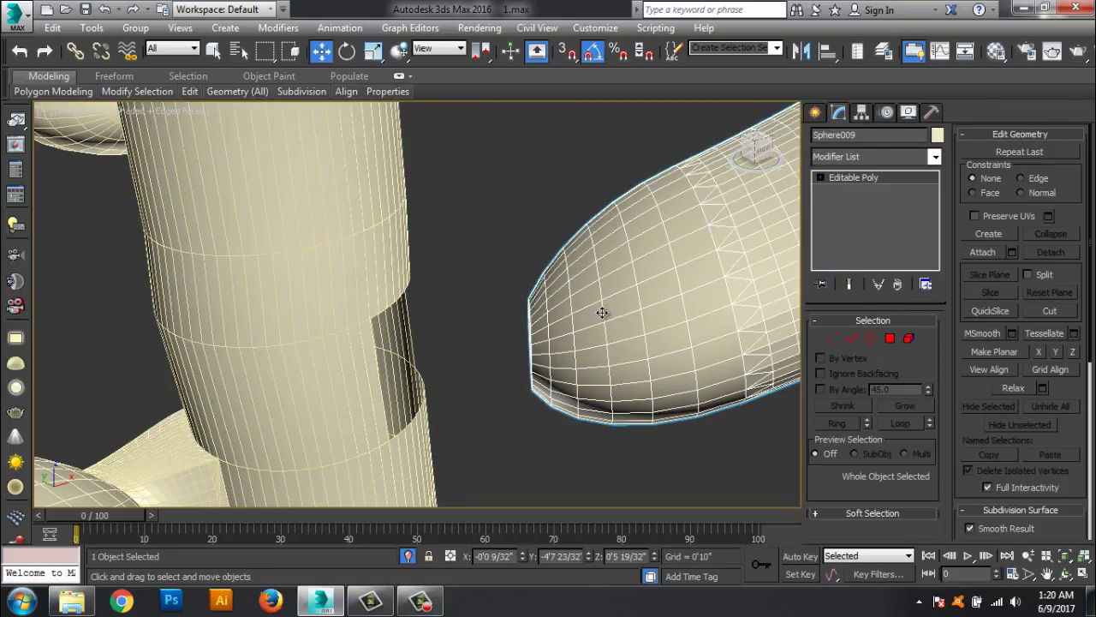
pyautogui.click(816, 114)
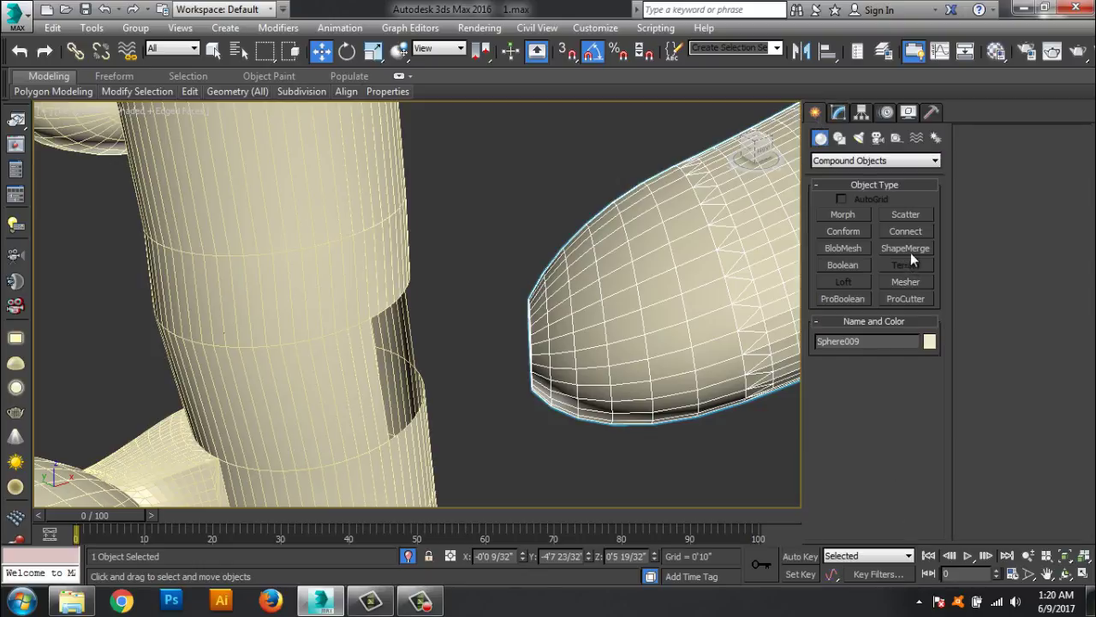
pyautogui.click(904, 231)
pyautogui.click(873, 388)
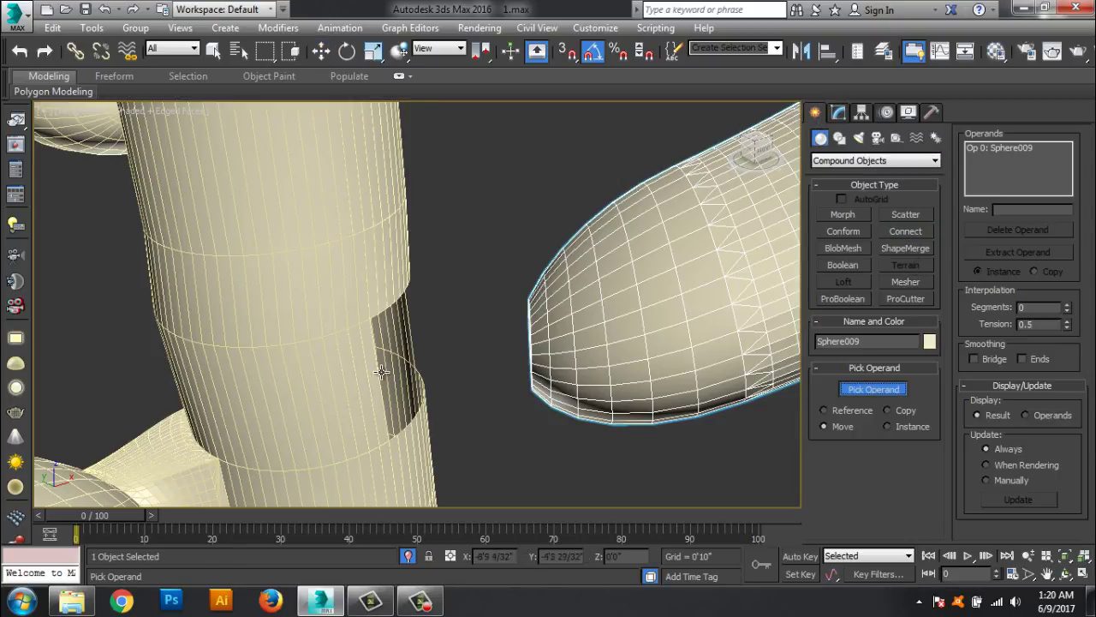
pyautogui.click(339, 351)
pyautogui.moveTo(1067, 310)
pyautogui.mouseDown()
pyautogui.moveTo(1068, 297)
pyautogui.moveTo(1080, 375)
pyautogui.mouseUp()
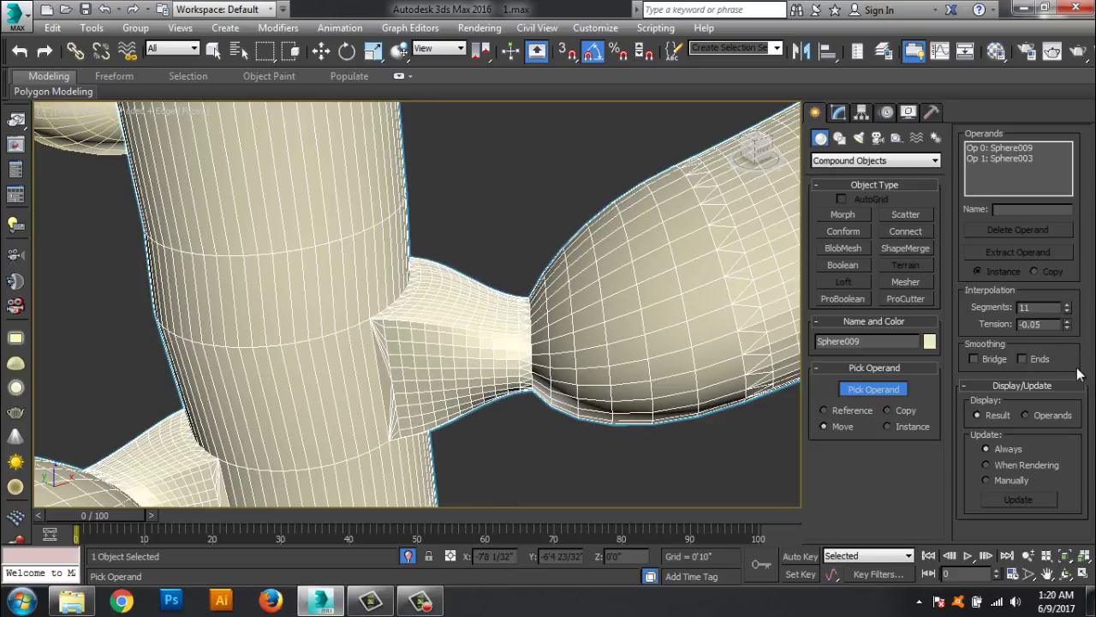
# Step: Stop picking operands, frame the whole model, and call up conversion options for the connected object
pyautogui.rightClick(633, 449)
pyautogui.scroll(-5, 633, 448)
pyautogui.keyDown('alt'); pyautogui.moveTo(620, 442); pyautogui.dragTo(686, 412, button='middle'); pyautogui.keyUp('alt')
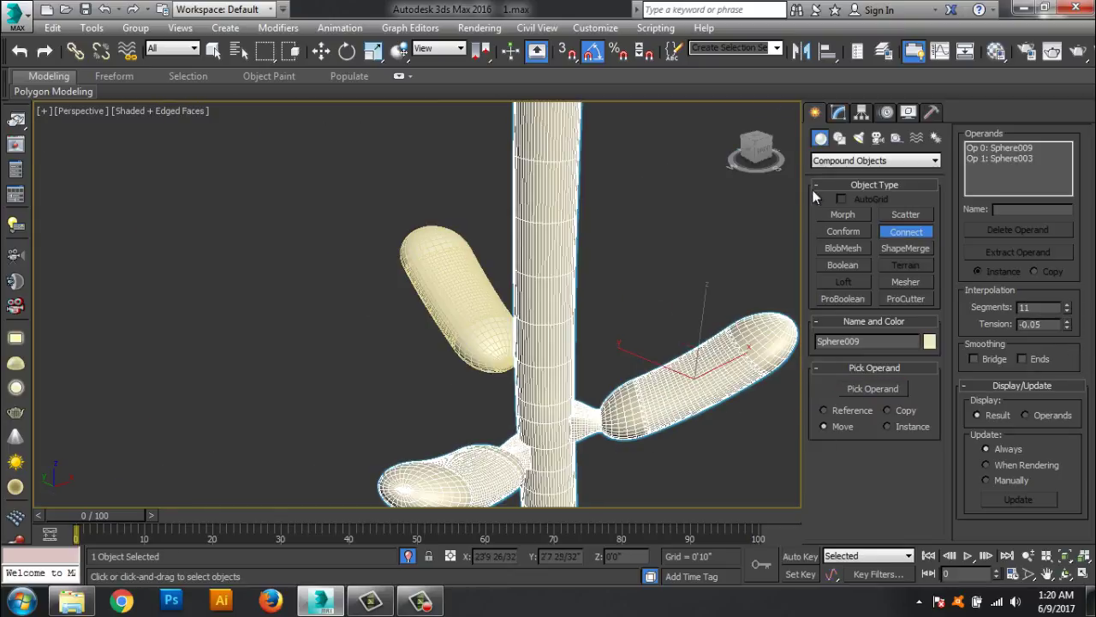
pyautogui.click(838, 113)
pyautogui.rightClick(865, 177)
# Step: Collapse the bridged capsule and stem to an editable poly, then select the other capsule
pyautogui.click(937, 297)
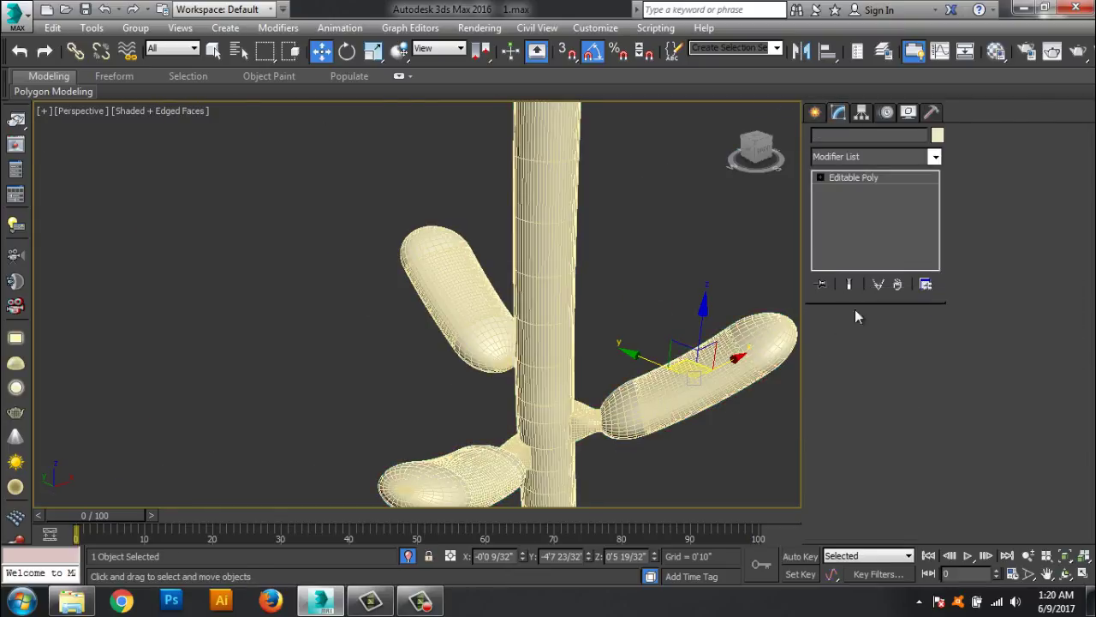
pyautogui.click(449, 328)
pyautogui.keyDown('alt'); pyautogui.moveTo(484, 400); pyautogui.dragTo(489, 403, button='middle'); pyautogui.keyUp('alt')
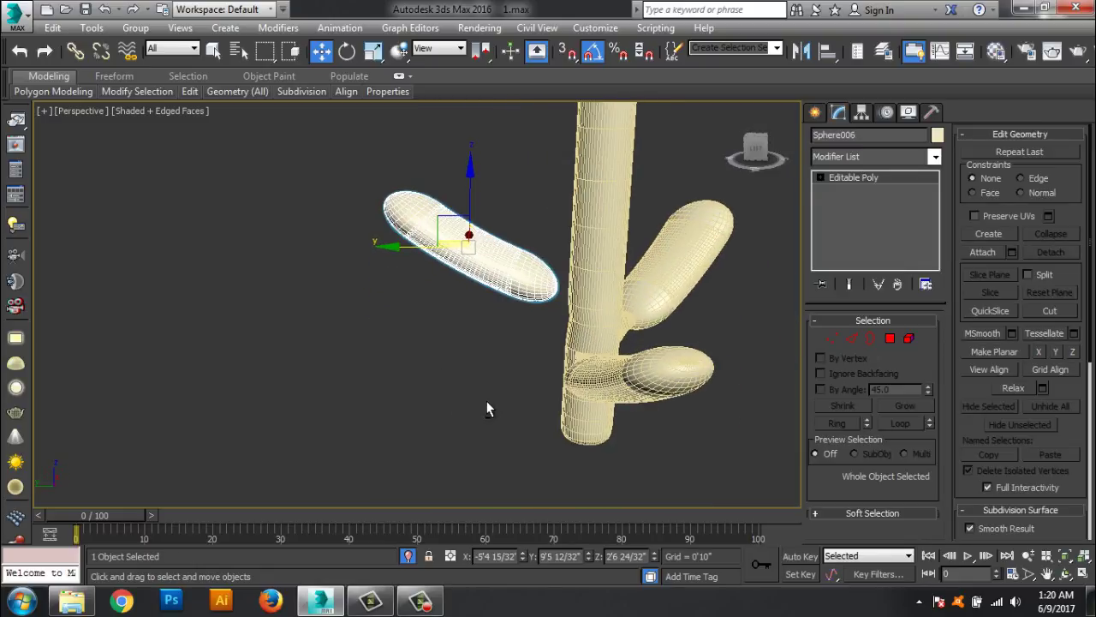
pyautogui.scroll(5, 510, 418)
pyautogui.scroll(3, 509, 419)
pyautogui.scroll(2, 452, 406)
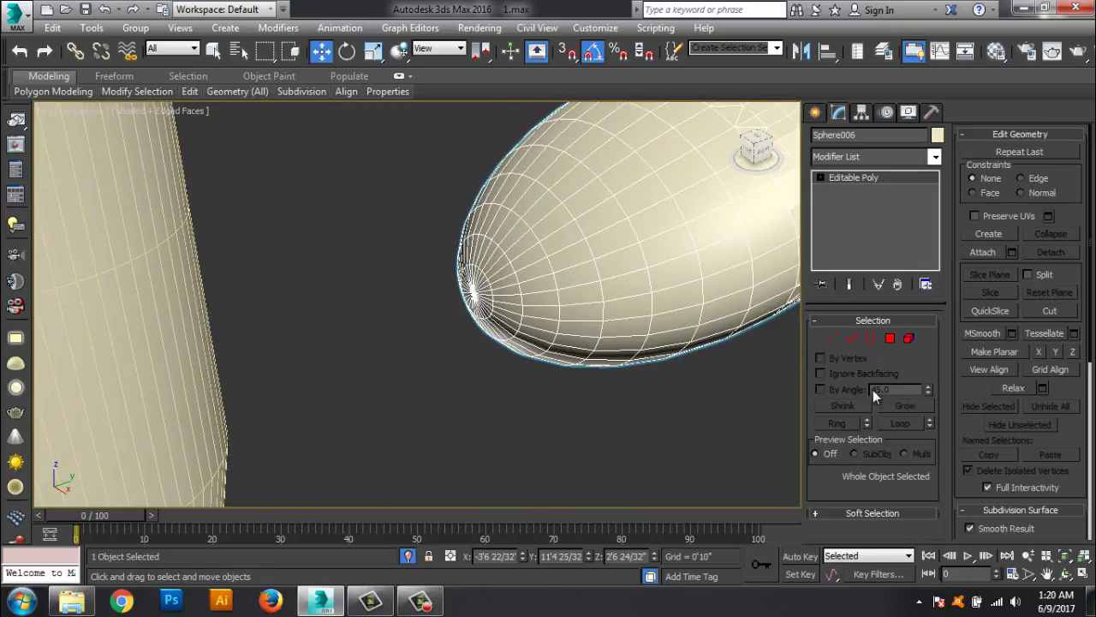
# Step: Delete Sphere006's rounded tip cap element, leaving its end open
pyautogui.click(856, 339)
pyautogui.click(510, 285)
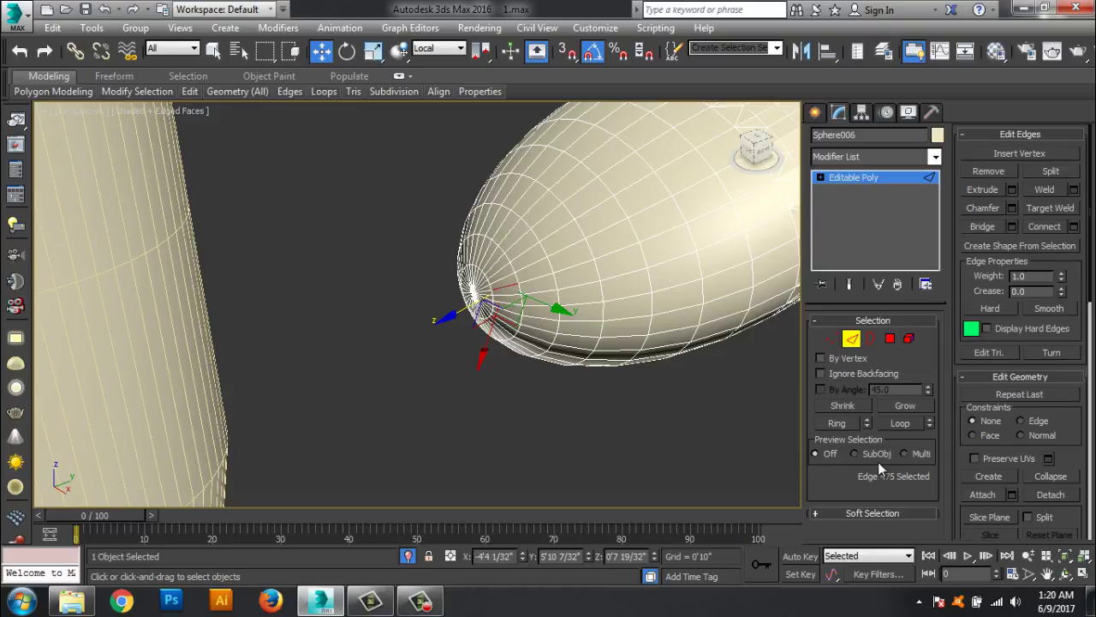
pyautogui.click(837, 423)
pyautogui.click(685, 428)
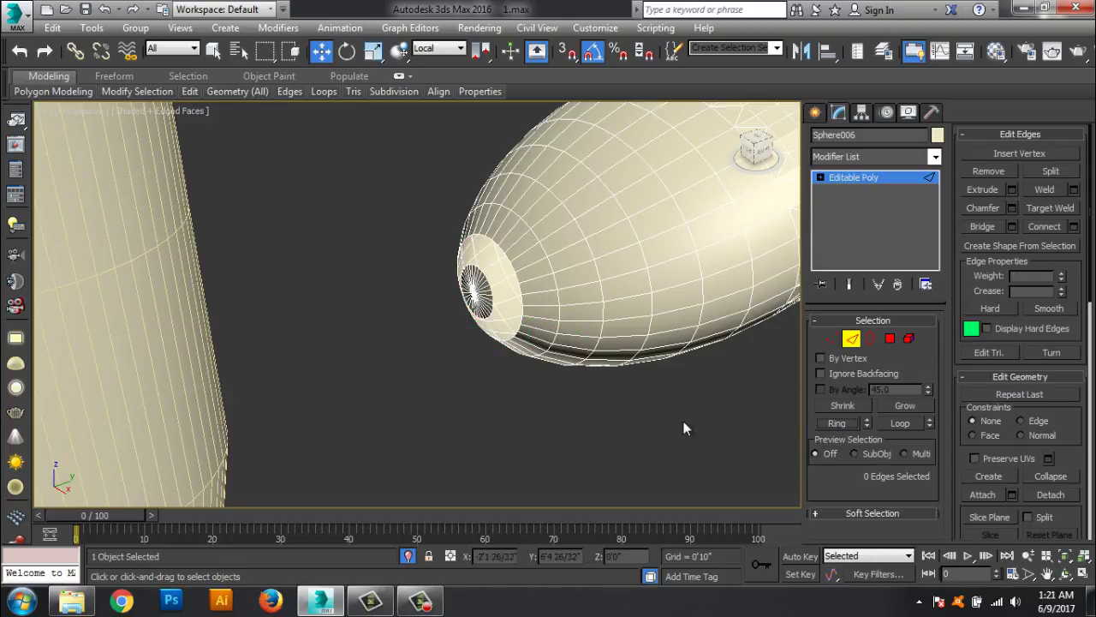
pyautogui.click(908, 338)
pyautogui.click(702, 283)
pyautogui.click(478, 291)
pyautogui.press('Delete')
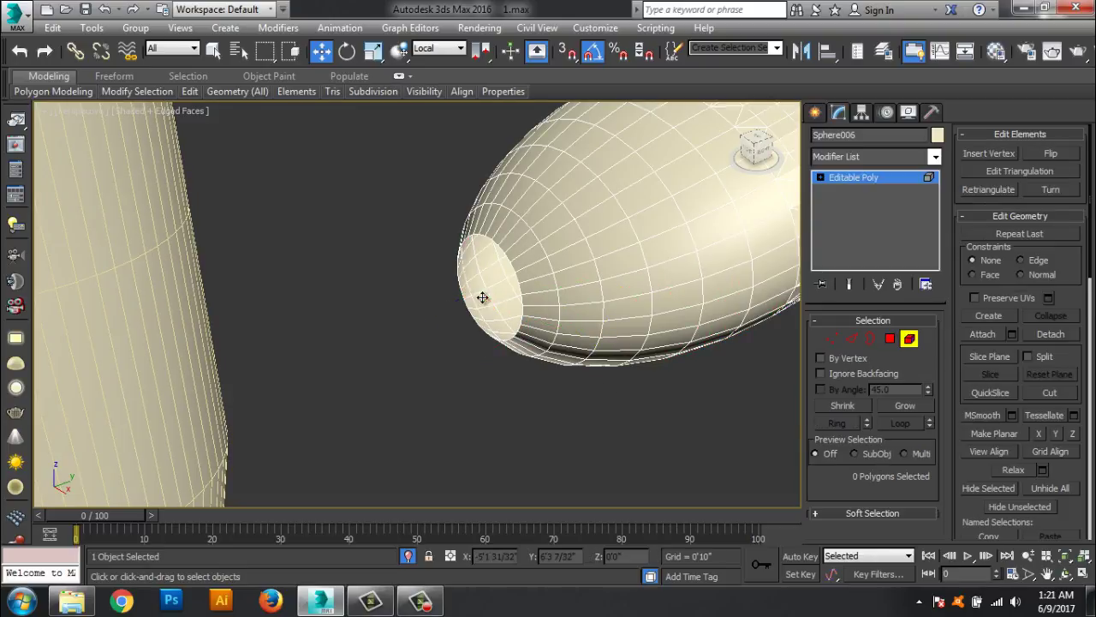
pyautogui.moveTo(585, 369)
pyautogui.keyDown('alt'); pyautogui.mouseDown(button='middle')
pyautogui.moveTo(458, 347)
pyautogui.moveTo(429, 416)
pyautogui.moveTo(419, 332)
pyautogui.mouseUp(button='middle'); pyautogui.keyUp('alt')
# Step: Select an edge loop around the stem and set the reference coordinate system to View
pyautogui.scroll(3, 418, 332)
pyautogui.click(420, 275)
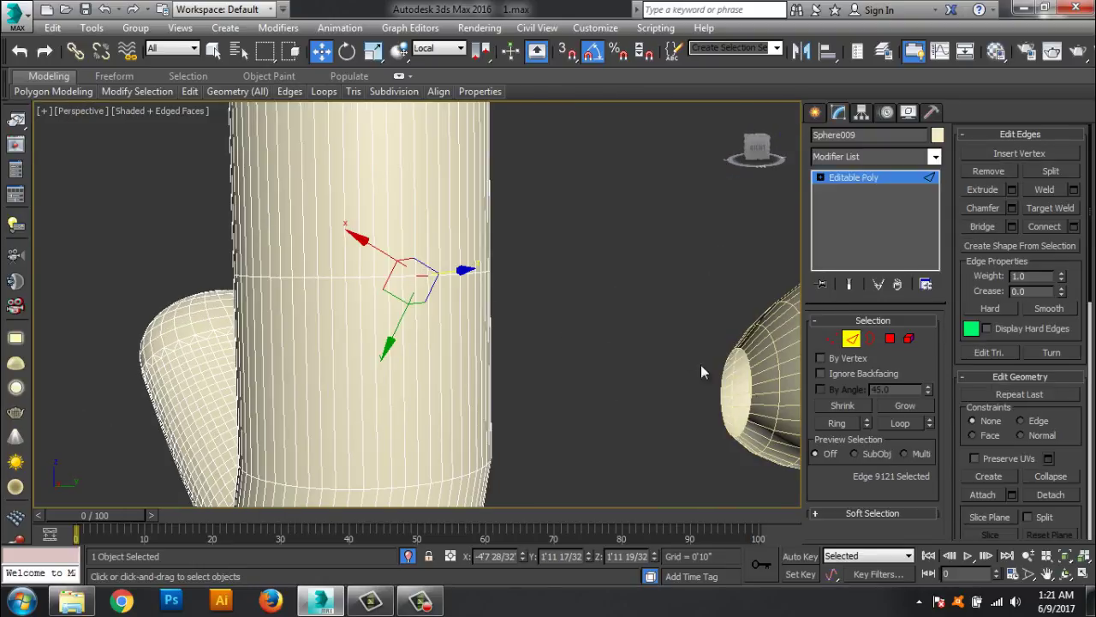
pyautogui.click(899, 424)
pyautogui.click(462, 49)
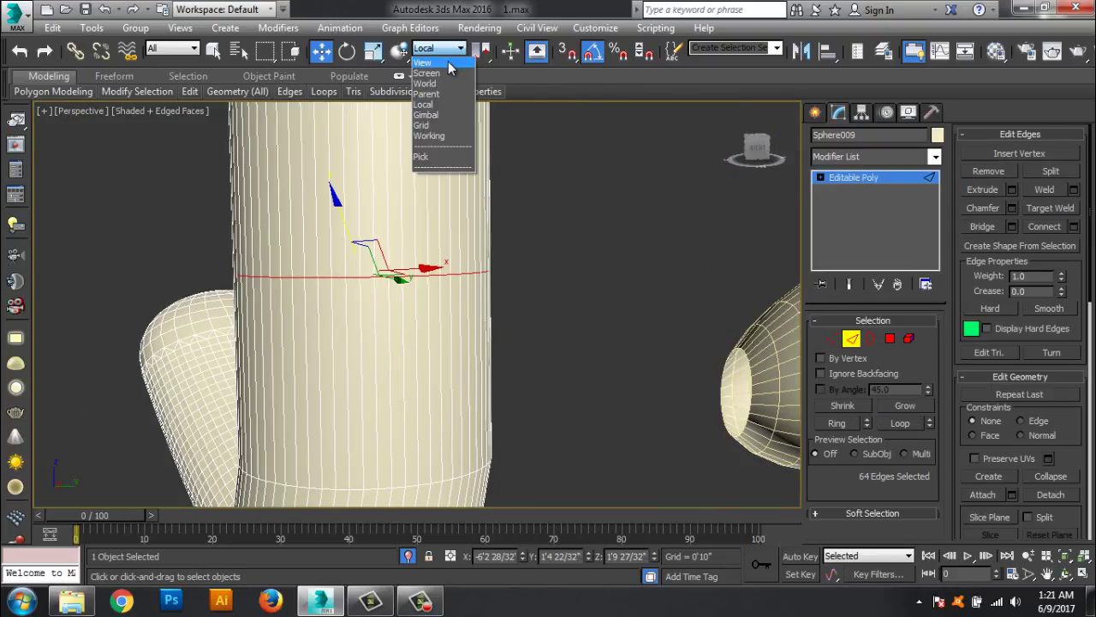
pyautogui.click(432, 62)
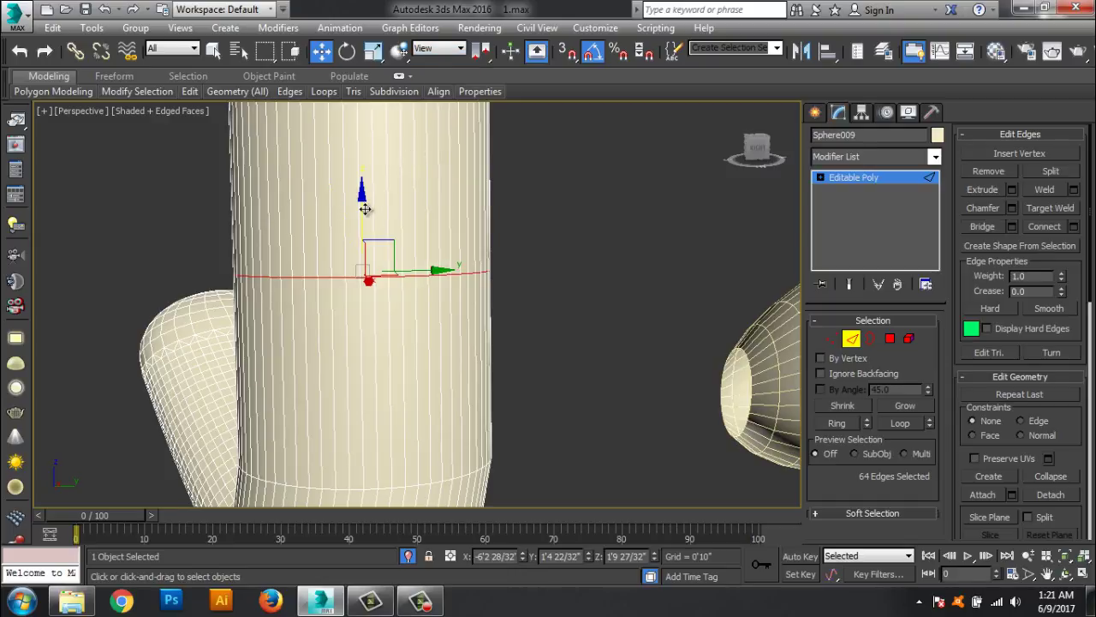
# Step: Select a row of stem polygons on the side facing Sphere006
pyautogui.moveTo(438, 274)
pyautogui.mouseDown(button='middle')
pyautogui.moveTo(496, 332)
pyautogui.moveTo(477, 310)
pyautogui.moveTo(835, 378)
pyautogui.mouseUp(button='middle')
pyautogui.click(433, 318)
pyautogui.moveTo(432, 318)
pyautogui.keyDown('alt'); pyautogui.mouseDown(button='middle')
pyautogui.moveTo(403, 309)
pyautogui.moveTo(419, 313)
pyautogui.mouseUp(button='middle'); pyautogui.keyUp('alt')
pyautogui.keyDown('ctrl'); pyautogui.click(424, 317); pyautogui.keyUp('ctrl')
pyautogui.keyDown('ctrl'); pyautogui.click(403, 308); pyautogui.keyUp('ctrl')
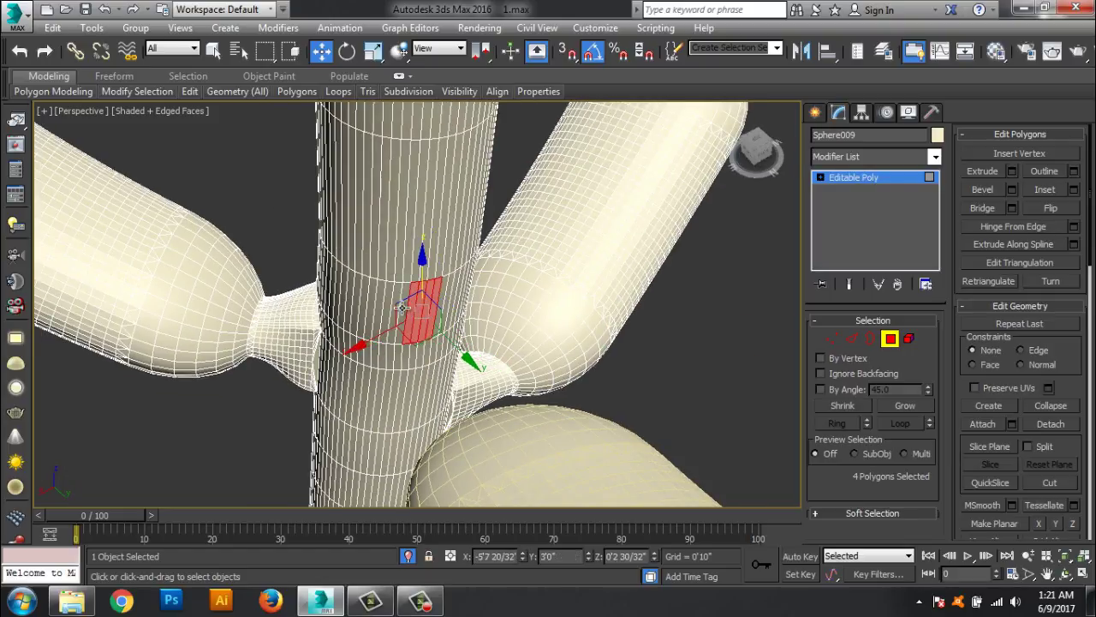
pyautogui.keyDown('ctrl'); pyautogui.click(396, 308); pyautogui.keyUp('ctrl')
pyautogui.keyDown('ctrl'); pyautogui.click(387, 308); pyautogui.keyUp('ctrl')
pyautogui.keyDown('ctrl'); pyautogui.click(373, 307); pyautogui.keyUp('ctrl')
# Step: Widen the patch to 13 polygons and delete them to cut the third opening
pyautogui.keyDown('ctrl'); pyautogui.click(371, 306); pyautogui.keyUp('ctrl')
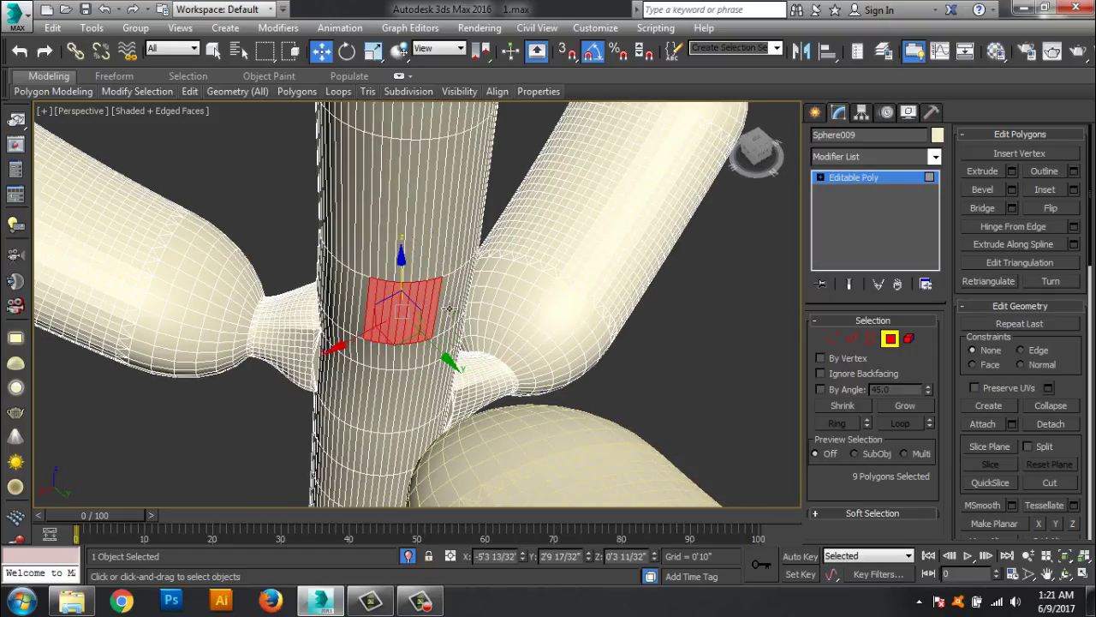
pyautogui.keyDown('ctrl'); pyautogui.click(446, 310); pyautogui.keyUp('ctrl')
pyautogui.keyDown('ctrl'); pyautogui.click(449, 308); pyautogui.keyUp('ctrl')
pyautogui.keyDown('ctrl'); pyautogui.click(451, 307); pyautogui.keyUp('ctrl')
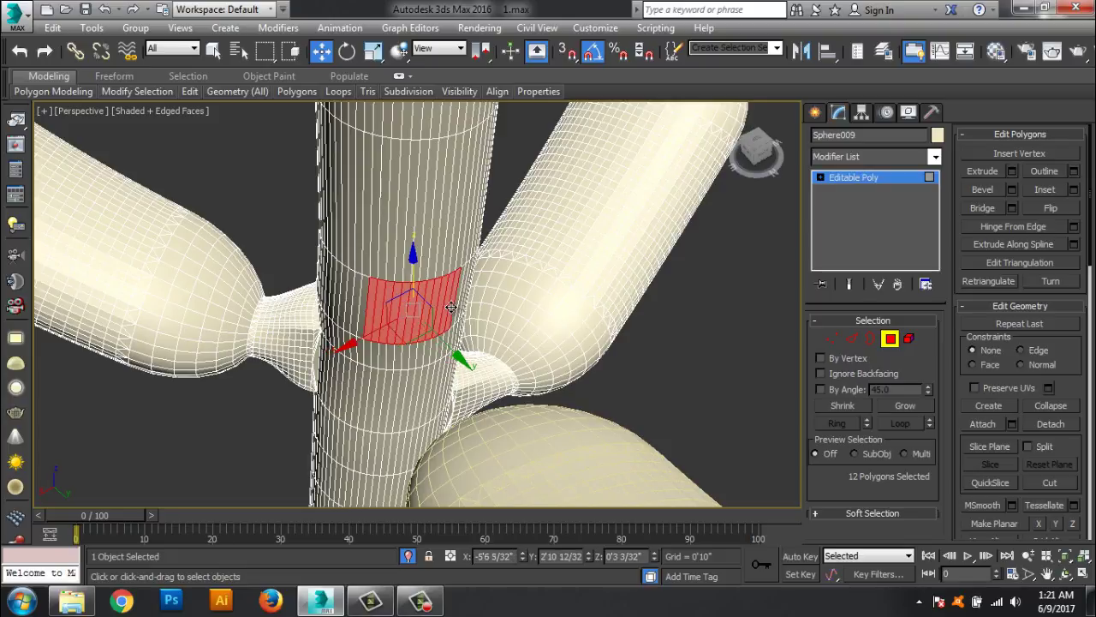
pyautogui.keyDown('ctrl'); pyautogui.click(364, 304); pyautogui.keyUp('ctrl')
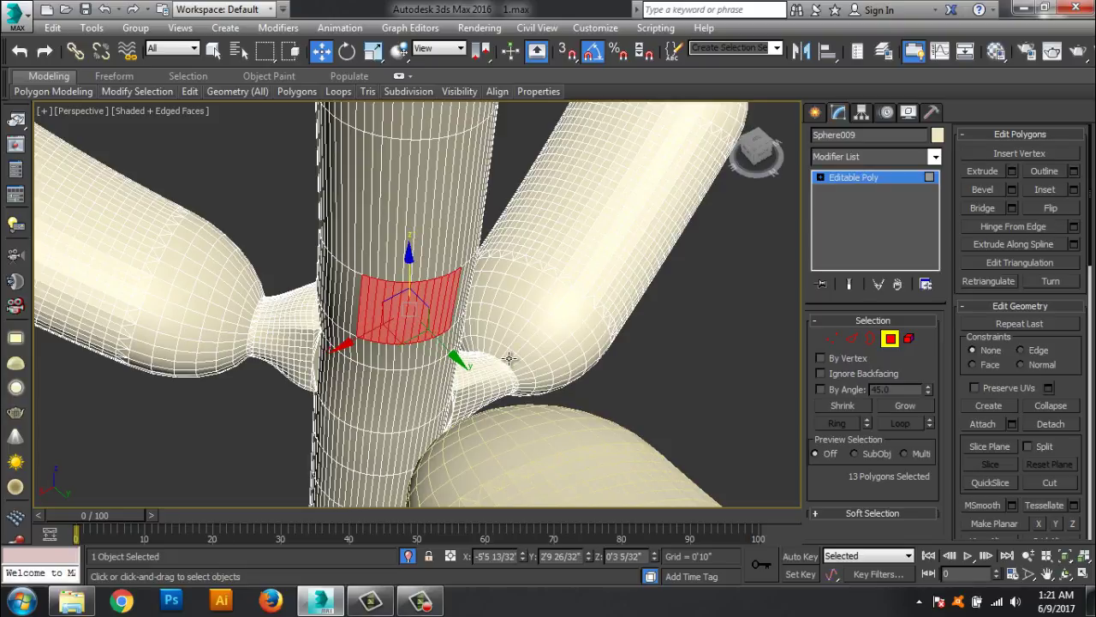
pyautogui.press('Delete')
# Step: Select Sphere006 and create a Connect compound object with the stem as operand
pyautogui.click(854, 174)
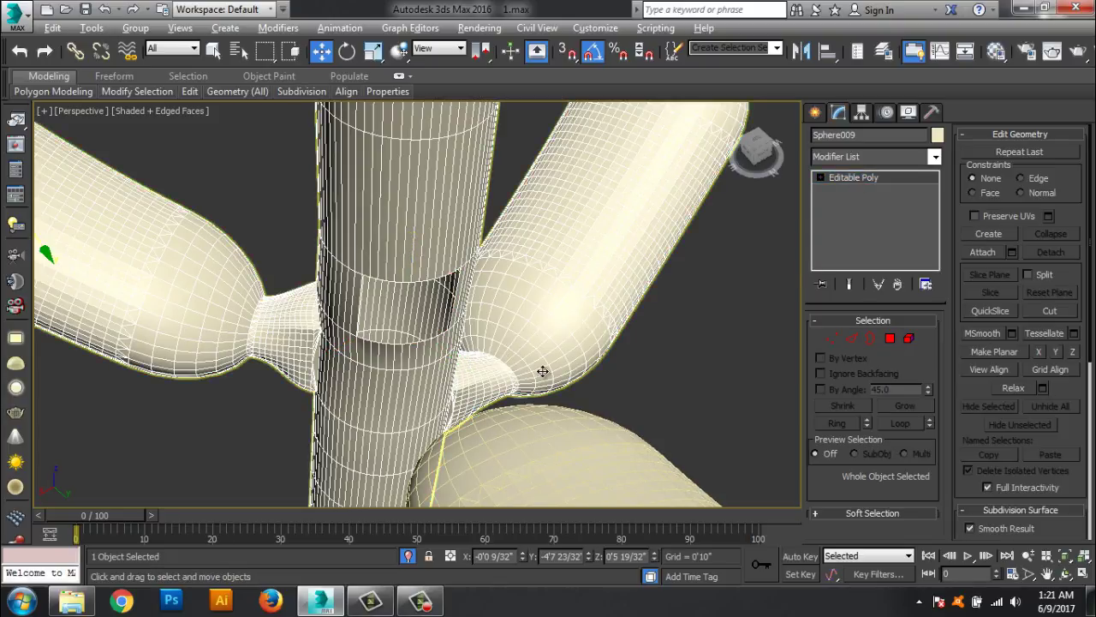
pyautogui.moveTo(552, 448)
pyautogui.mouseDown(button='middle')
pyautogui.moveTo(630, 376)
pyautogui.moveTo(536, 389)
pyautogui.moveTo(558, 391)
pyautogui.mouseUp(button='middle')
pyautogui.click(651, 335)
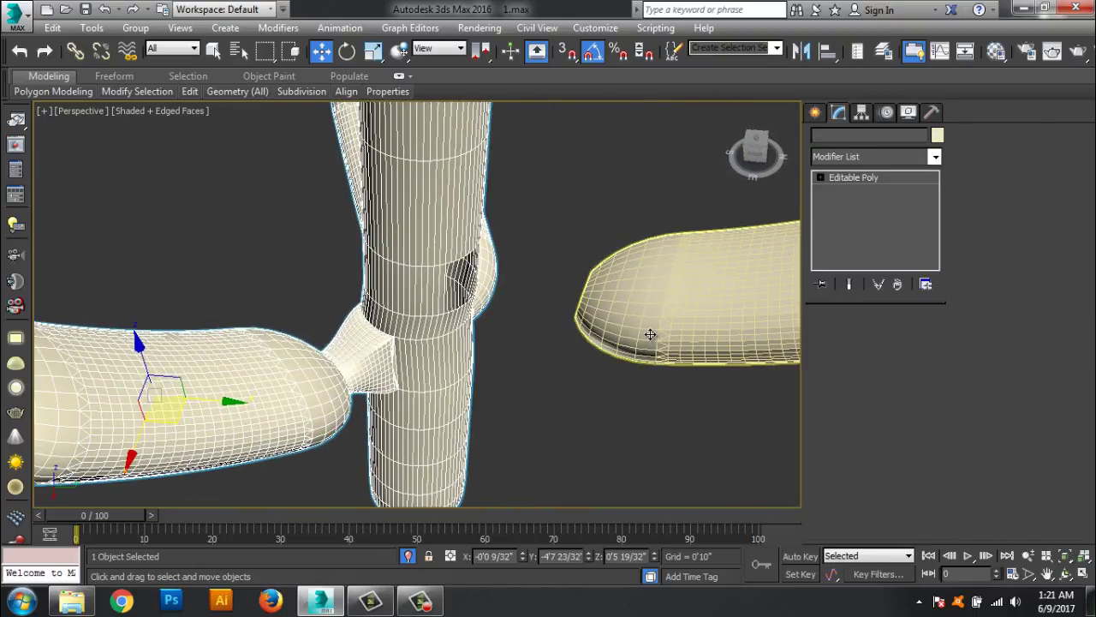
pyautogui.moveTo(651, 335); pyautogui.dragTo(626, 340, button='middle')
pyautogui.click(815, 115)
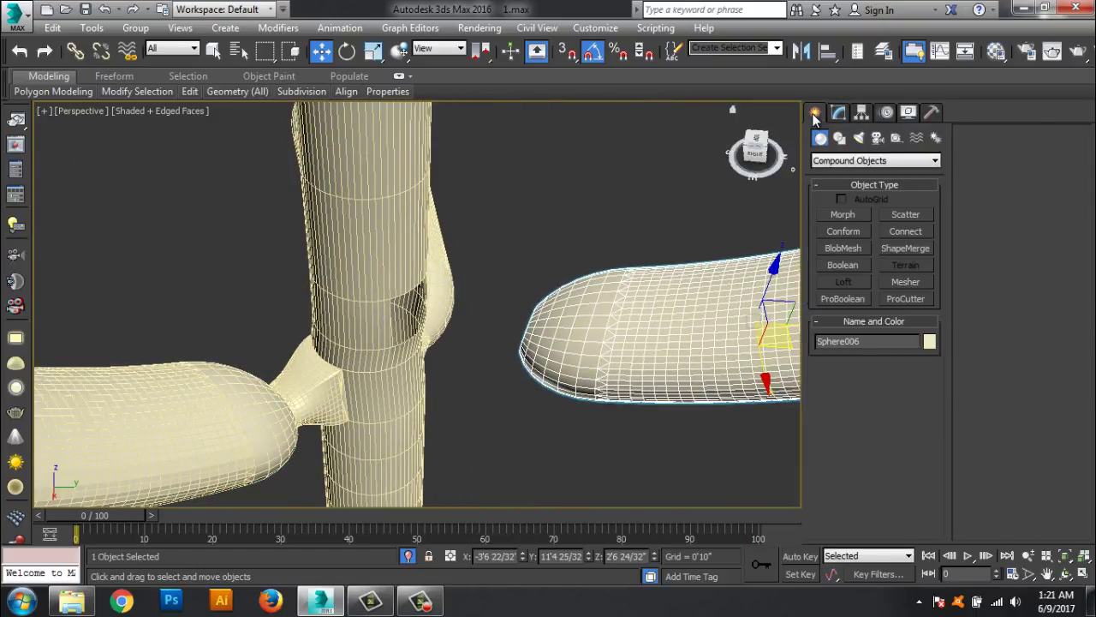
pyautogui.click(908, 231)
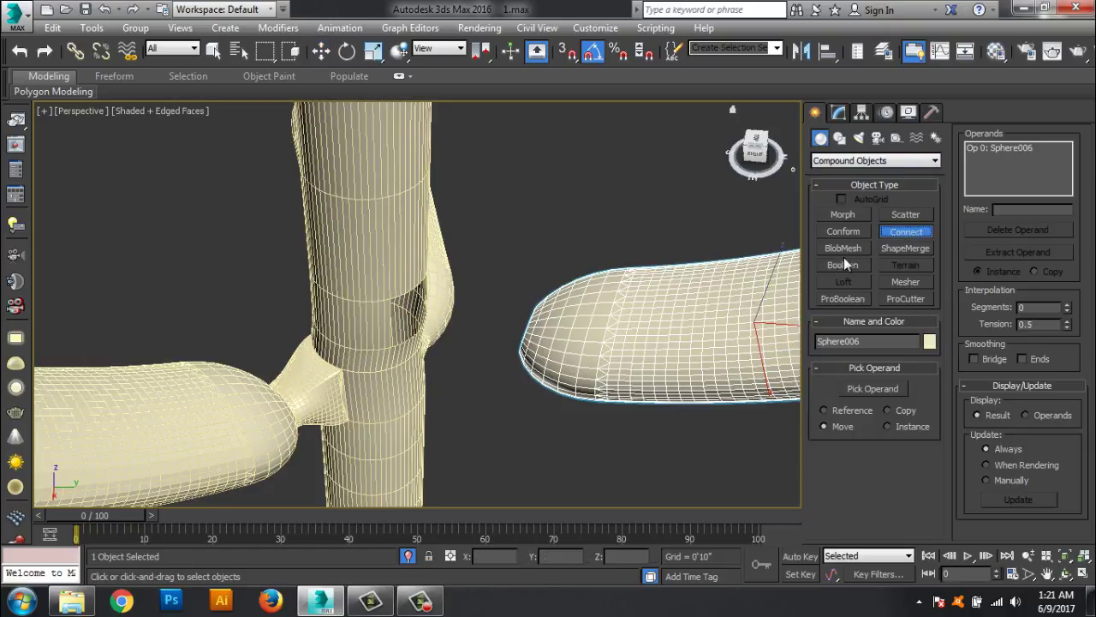
pyautogui.click(870, 390)
pyautogui.click(362, 261)
# Step: Set the bridge to 34 segments and -0.12 tension, then finish picking
pyautogui.keyDown('alt'); pyautogui.moveTo(490, 420); pyautogui.dragTo(517, 416, button='middle'); pyautogui.keyUp('alt')
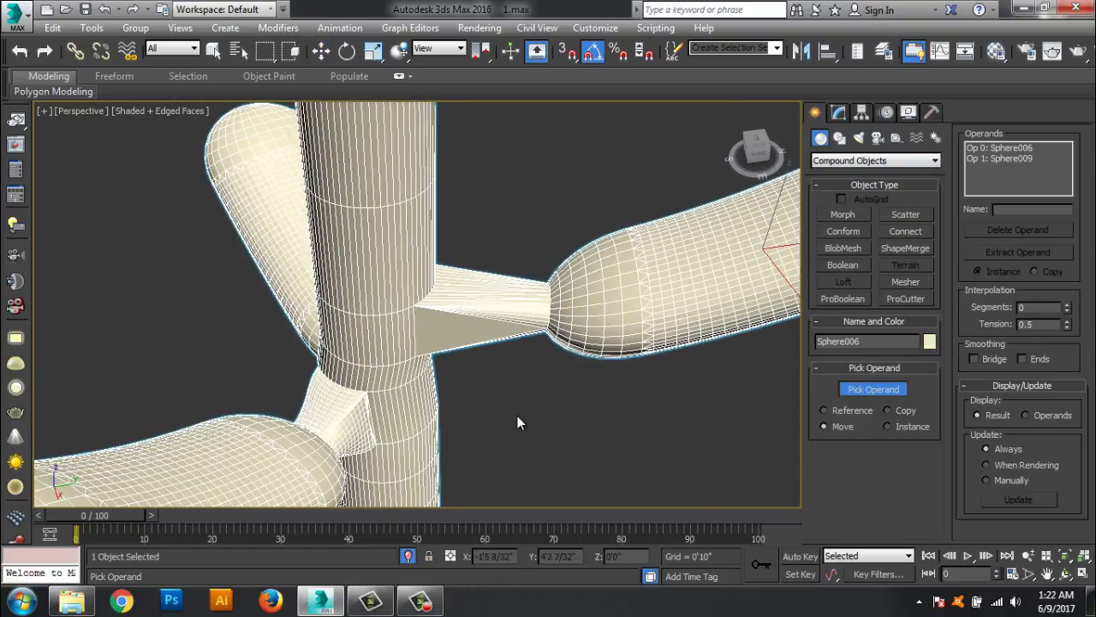
pyautogui.moveTo(1066, 306); pyautogui.dragTo(1074, 281)
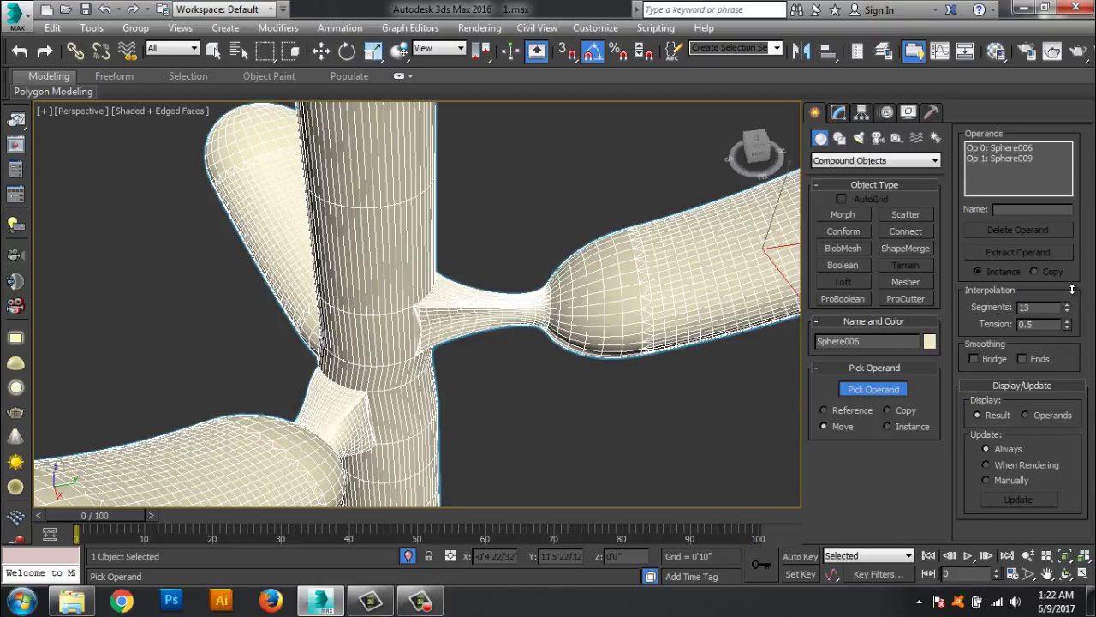
pyautogui.moveTo(1067, 326); pyautogui.dragTo(1077, 372)
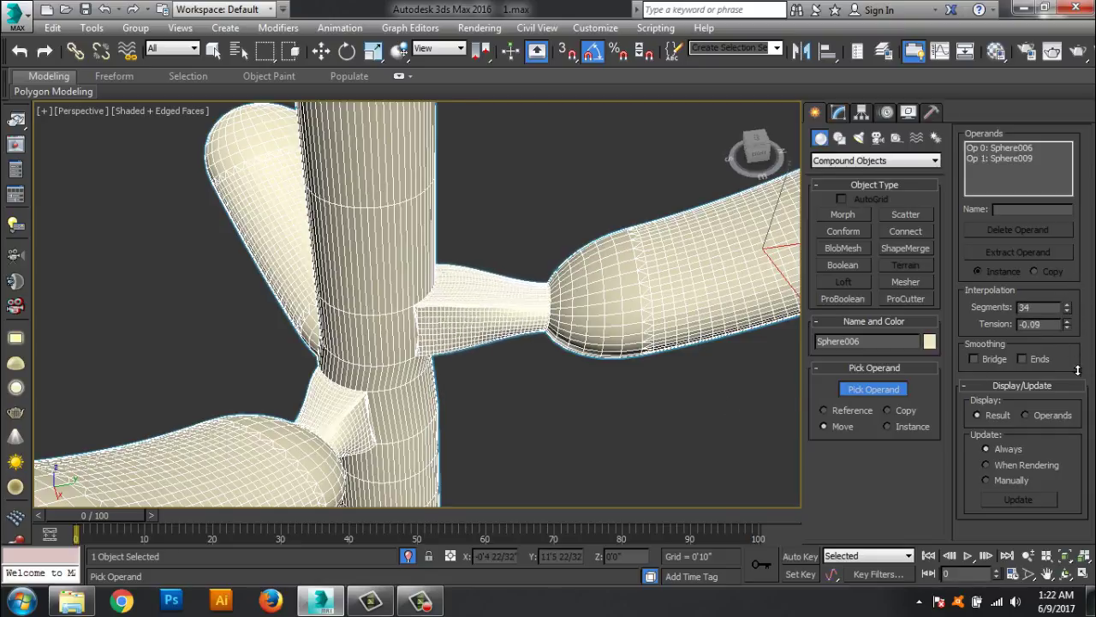
pyautogui.scroll(-3, 565, 422)
pyautogui.scroll(-2, 582, 360)
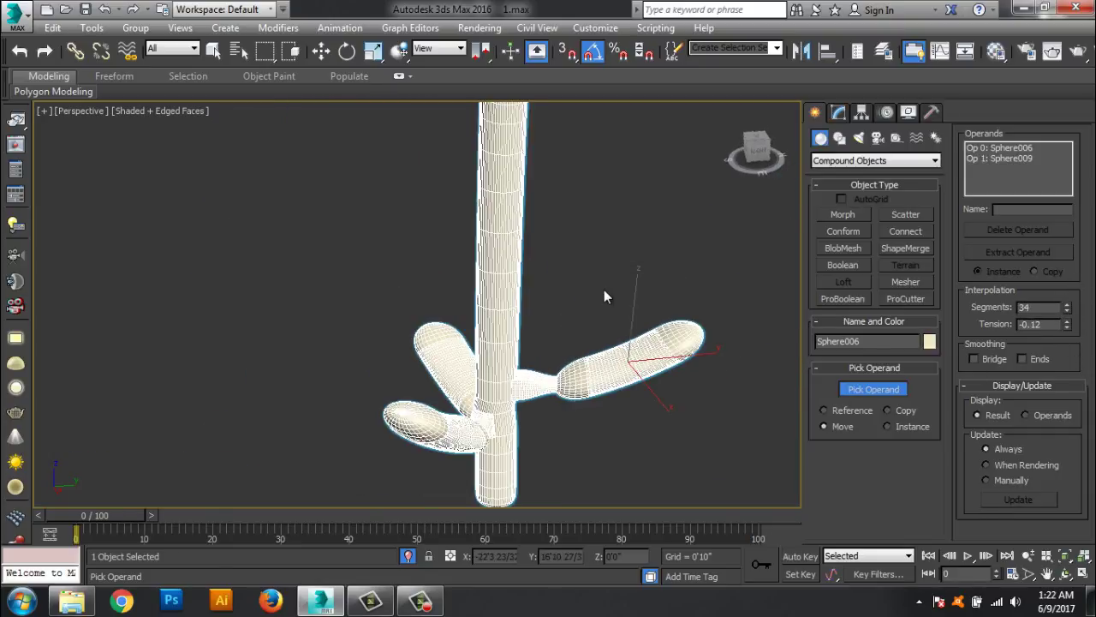
pyautogui.rightClick(604, 289)
pyautogui.scroll(1, 561, 351)
pyautogui.scroll(-1, 606, 340)
pyautogui.moveTo(607, 346); pyautogui.dragTo(581, 311, button='middle')
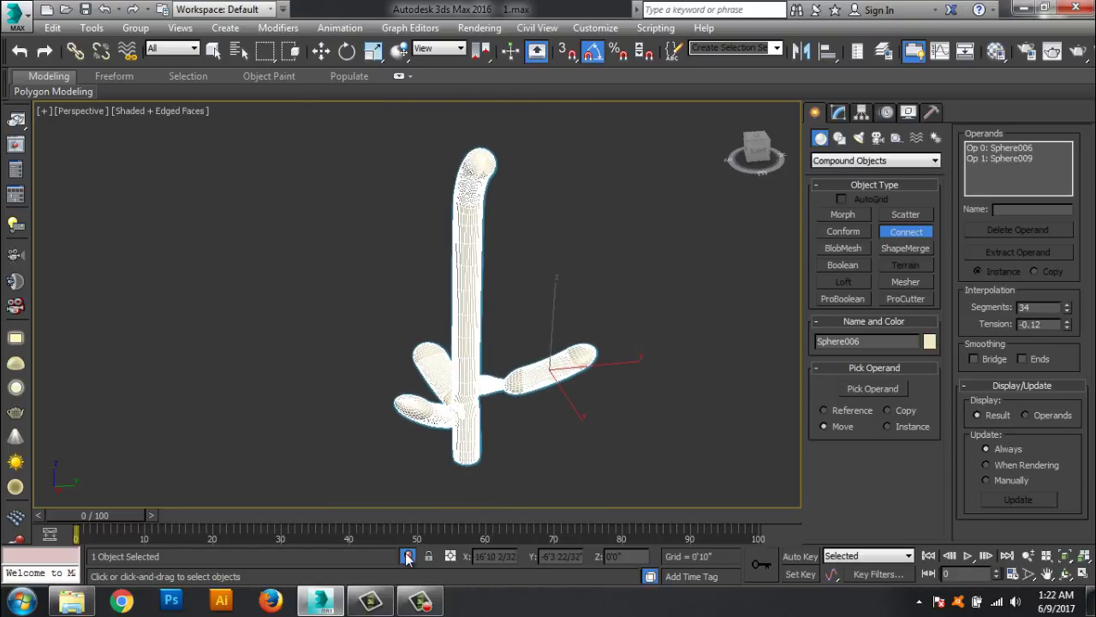
# Step: Unhide all branches, then rotate and move the upper-left capsule Sphere005 toward the stem
pyautogui.click(407, 556)
pyautogui.moveTo(516, 431)
pyautogui.keyDown('alt'); pyautogui.mouseDown(button='middle')
pyautogui.moveTo(516, 397)
pyautogui.moveTo(446, 397)
pyautogui.mouseUp(button='middle'); pyautogui.keyUp('alt')
pyautogui.click(363, 242)
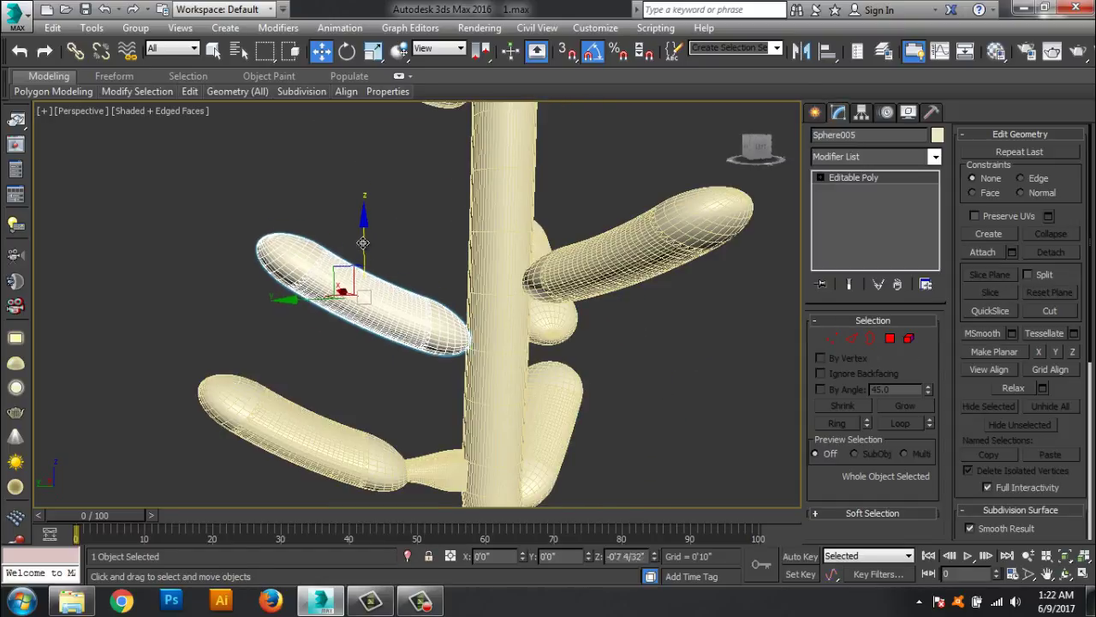
pyautogui.keyDown('alt'); pyautogui.moveTo(363, 242); pyautogui.dragTo(403, 326, button='middle'); pyautogui.keyUp('alt')
pyautogui.press('t')
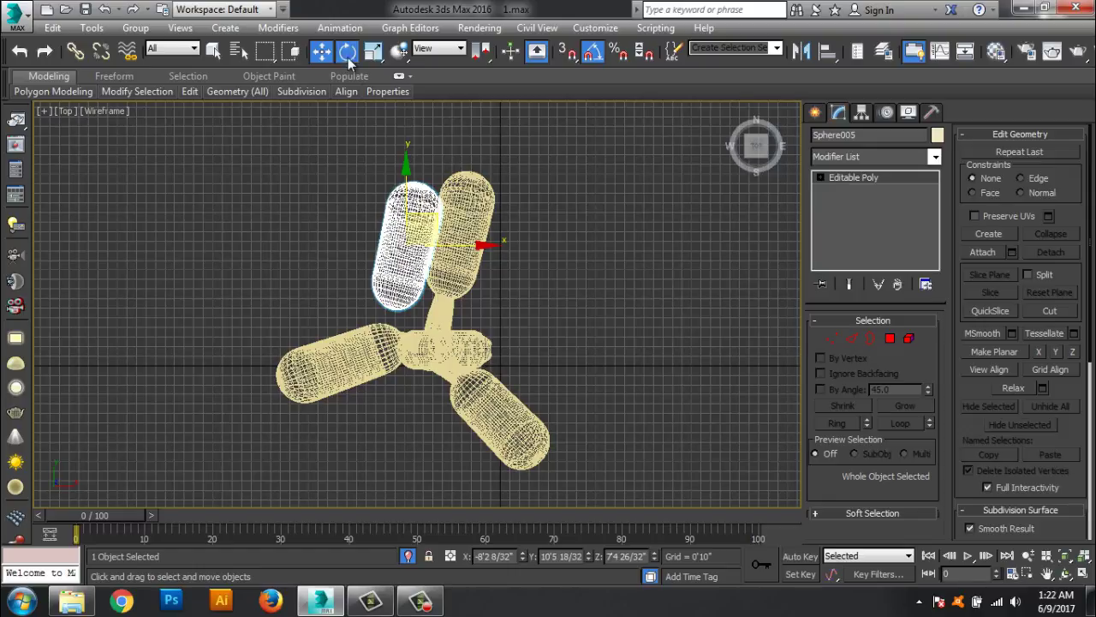
pyautogui.click(348, 52)
pyautogui.moveTo(351, 297); pyautogui.dragTo(368, 323)
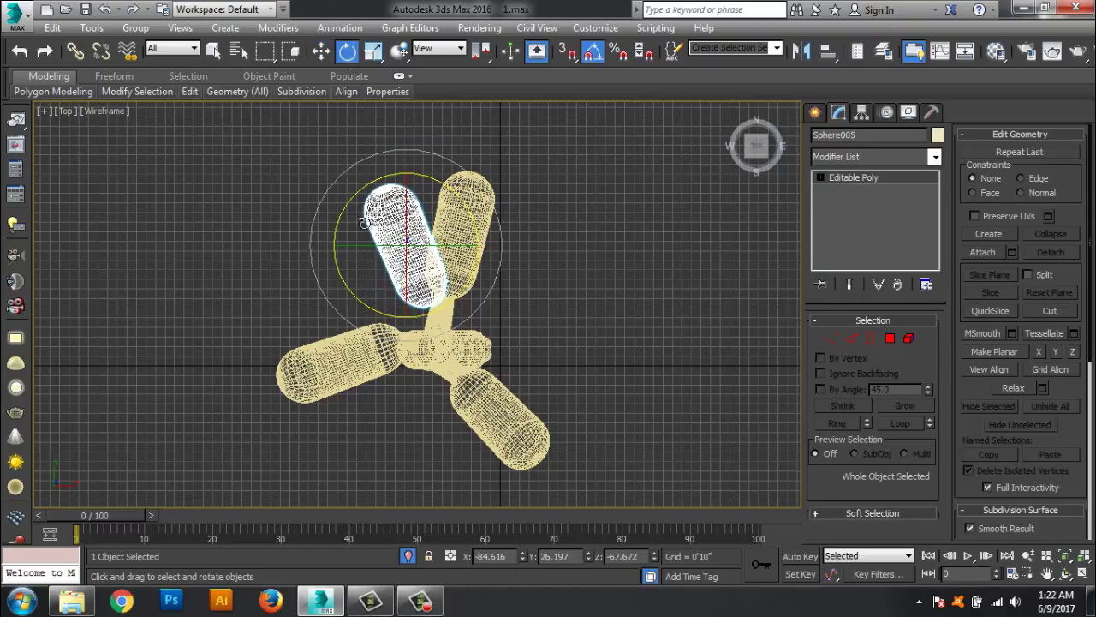
pyautogui.click(321, 52)
pyautogui.moveTo(431, 214); pyautogui.dragTo(410, 226)
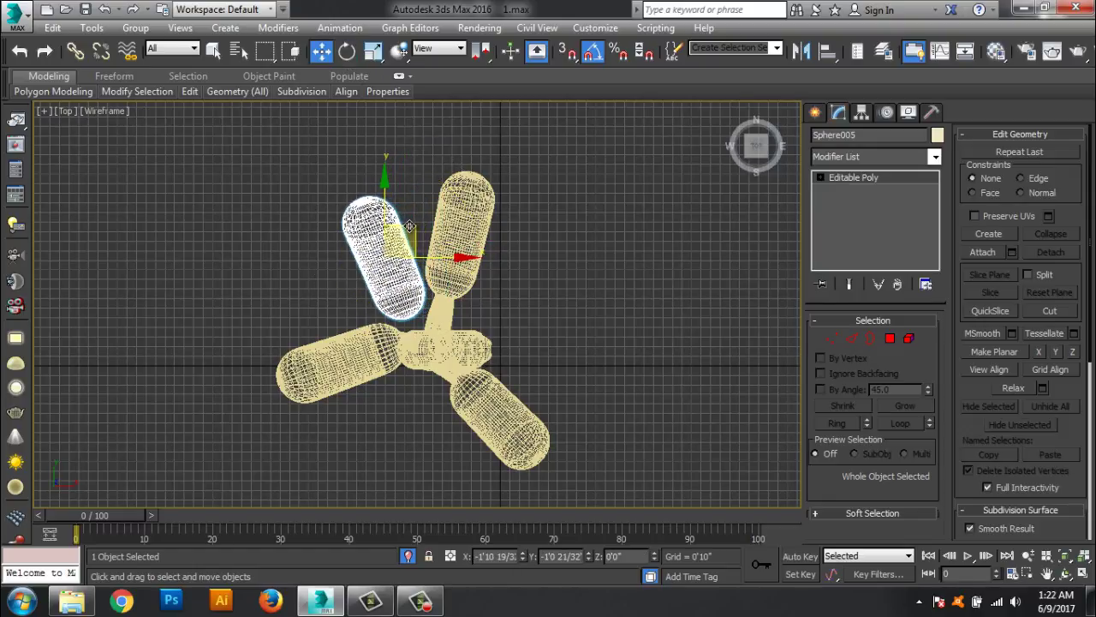
# Step: Delete the small stray disc element at Sphere005's tip
pyautogui.press('p')
pyautogui.click(851, 339)
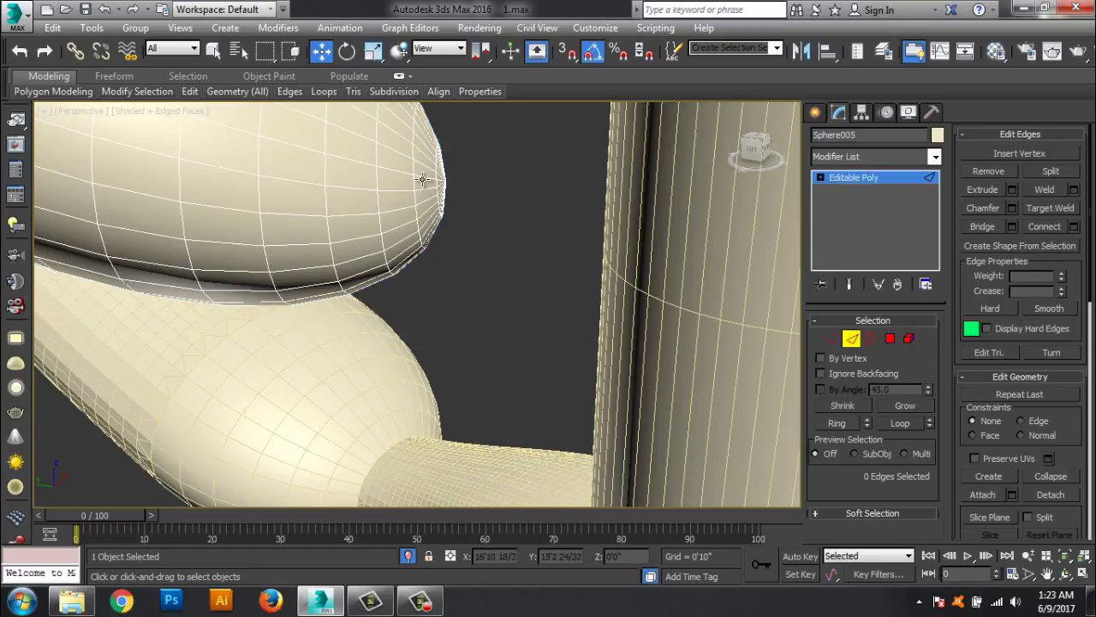
pyautogui.click(422, 179)
pyautogui.click(841, 420)
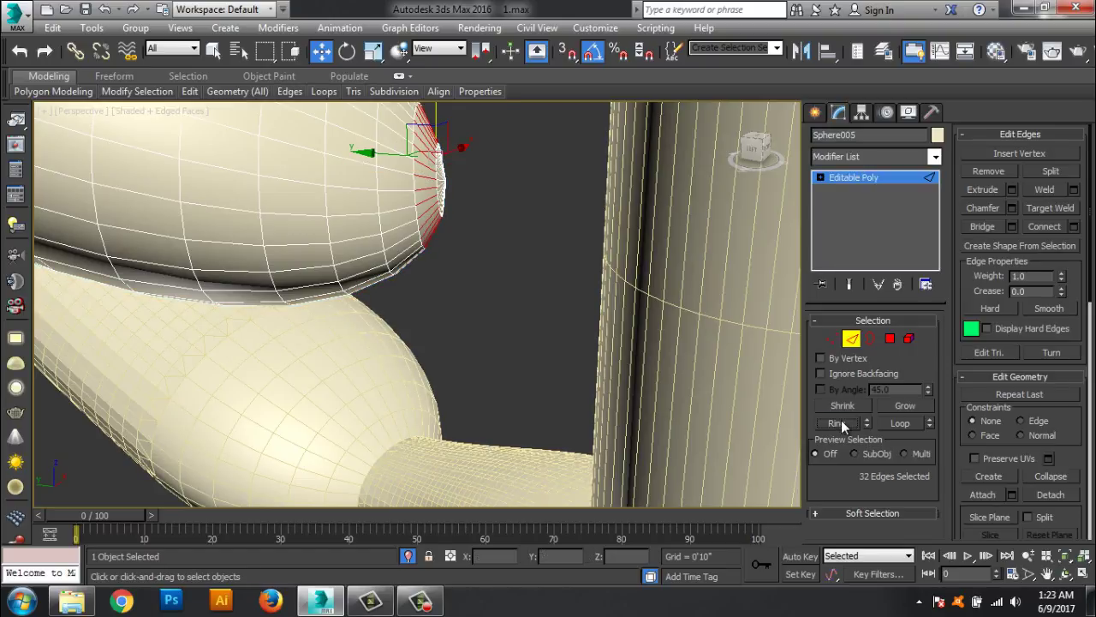
pyautogui.click(536, 276)
pyautogui.click(909, 339)
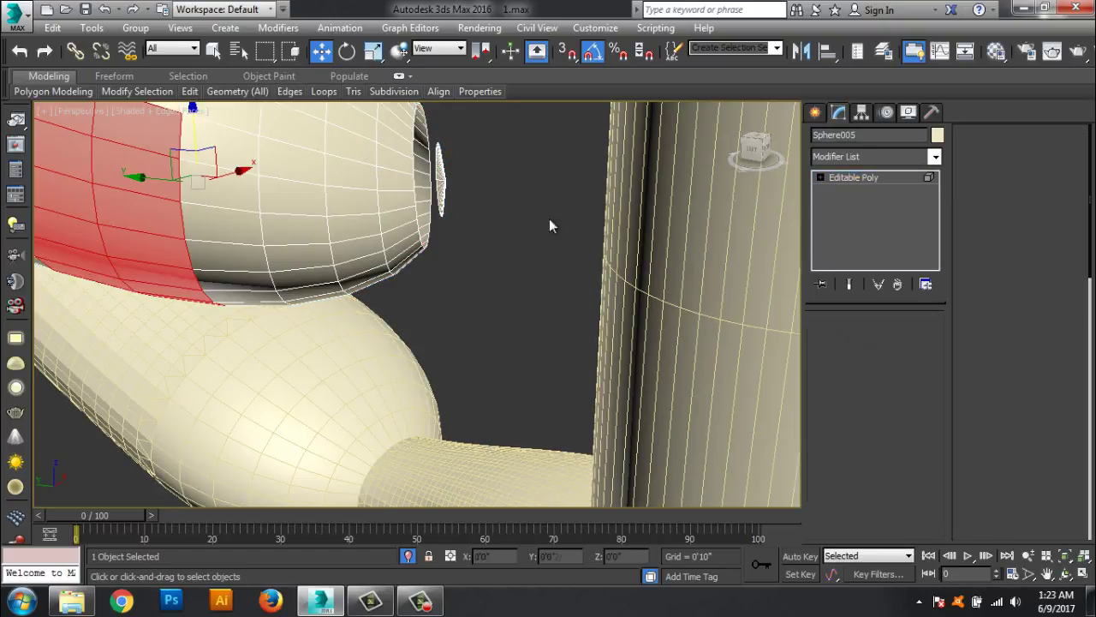
pyautogui.click(440, 179)
pyautogui.press('Delete')
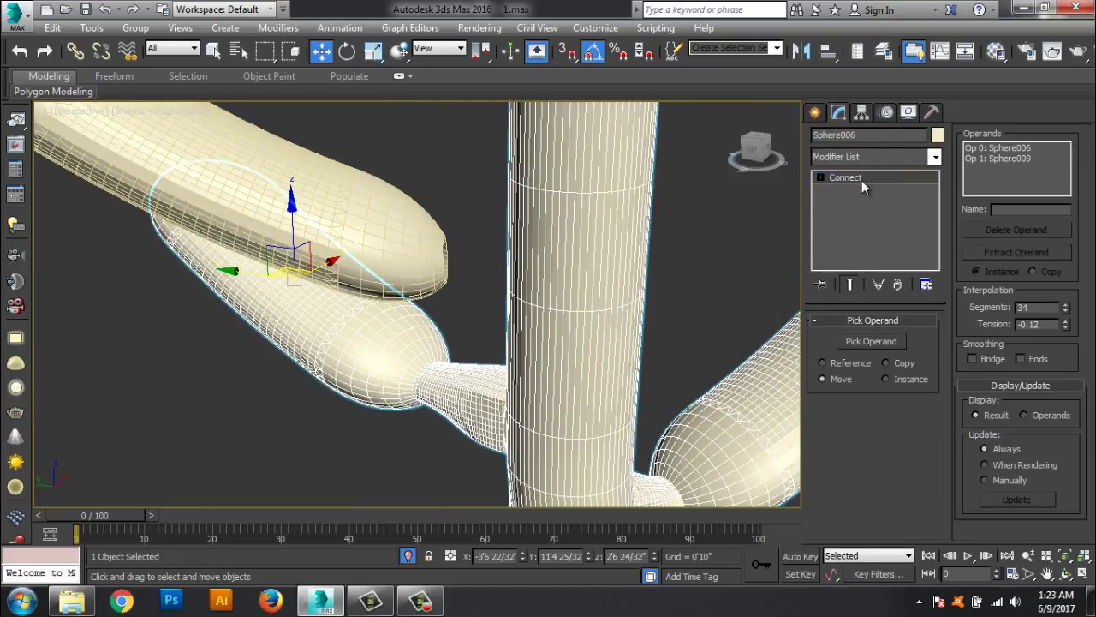
# Step: Convert the connected object to an editable poly and reposition an edge loop on the stem
pyautogui.rightClick(862, 180)
pyautogui.click(923, 307)
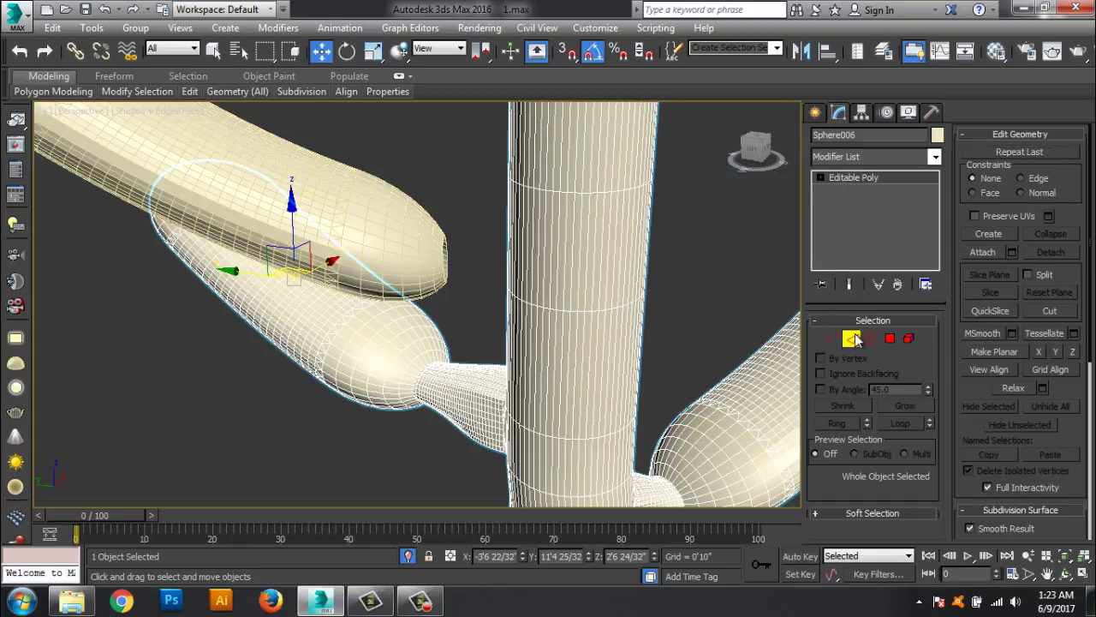
pyautogui.click(852, 339)
pyautogui.click(578, 312)
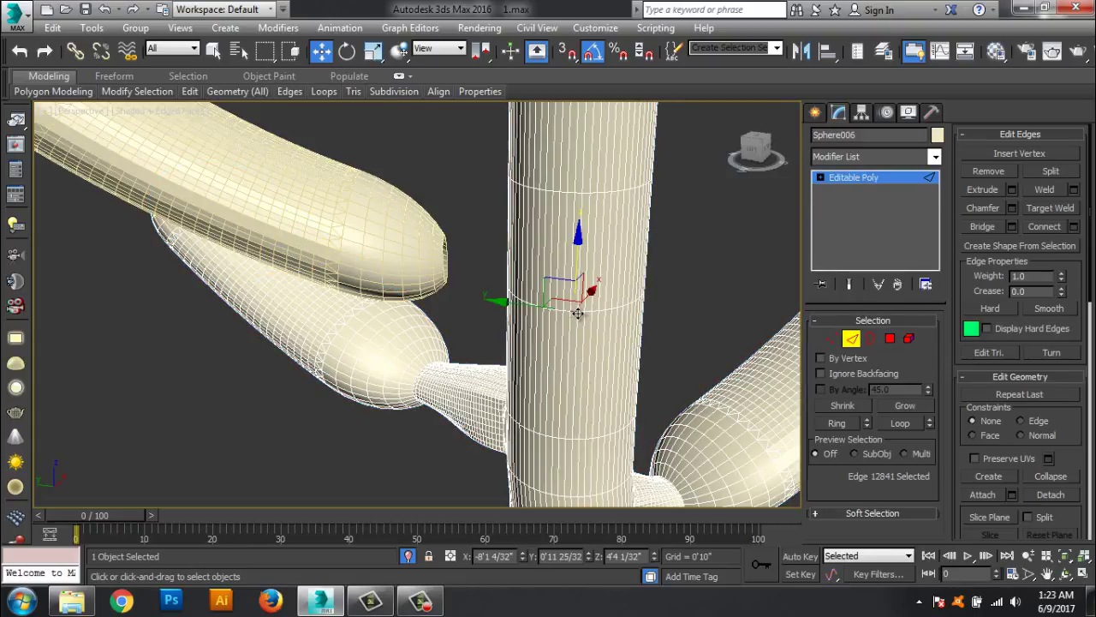
pyautogui.click(901, 424)
pyautogui.moveTo(581, 224); pyautogui.dragTo(581, 254)
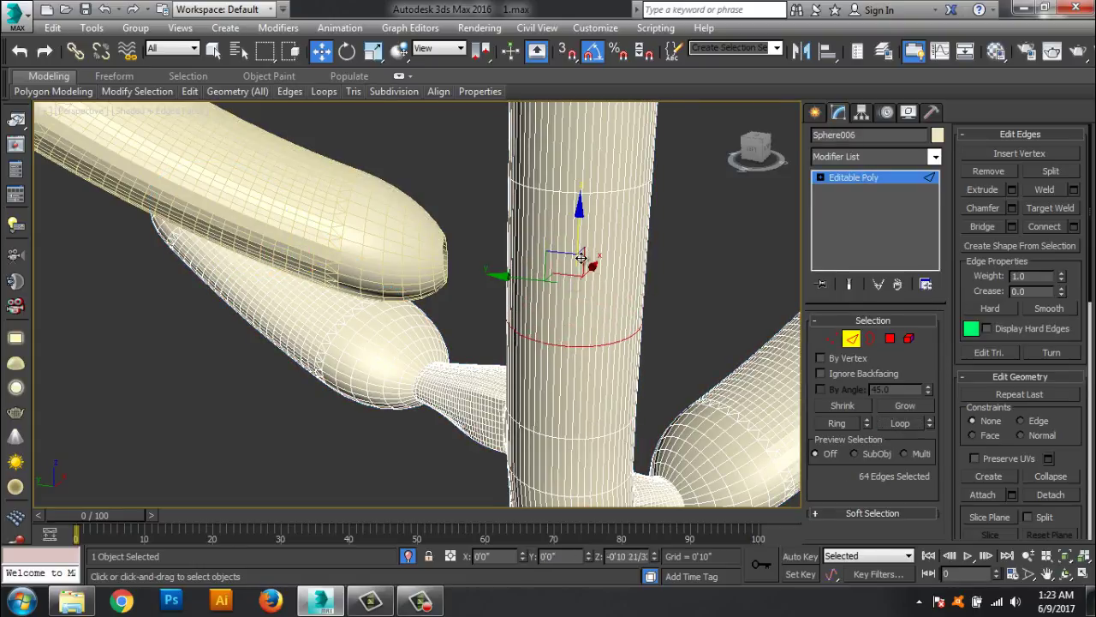
pyautogui.keyDown('alt'); pyautogui.moveTo(581, 257); pyautogui.dragTo(593, 264, button='middle'); pyautogui.keyUp('alt')
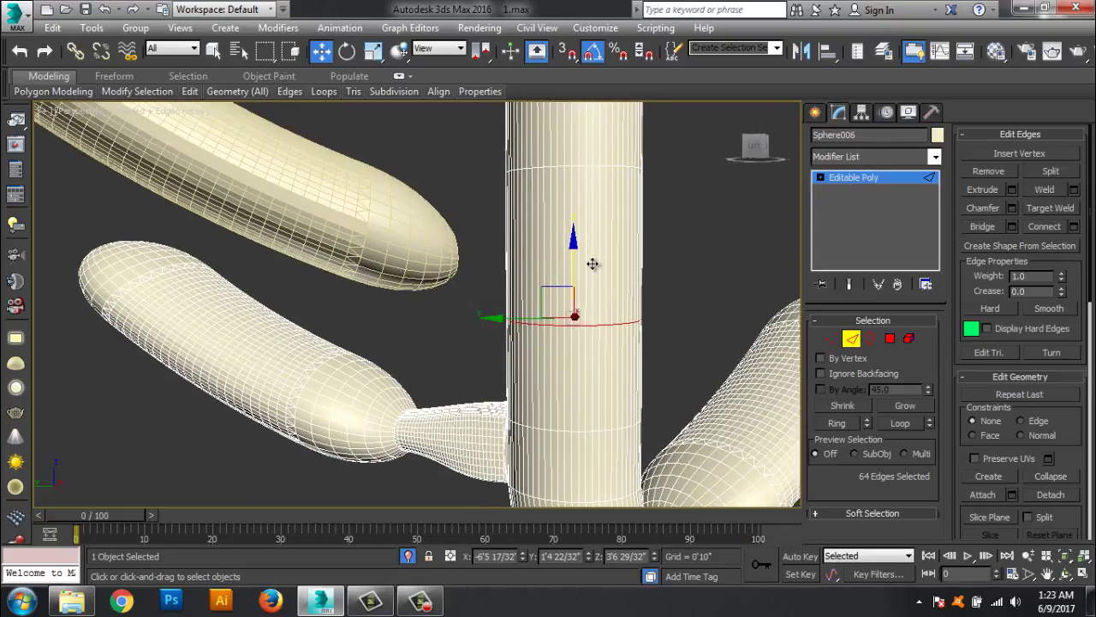
pyautogui.moveTo(592, 264); pyautogui.dragTo(612, 274)
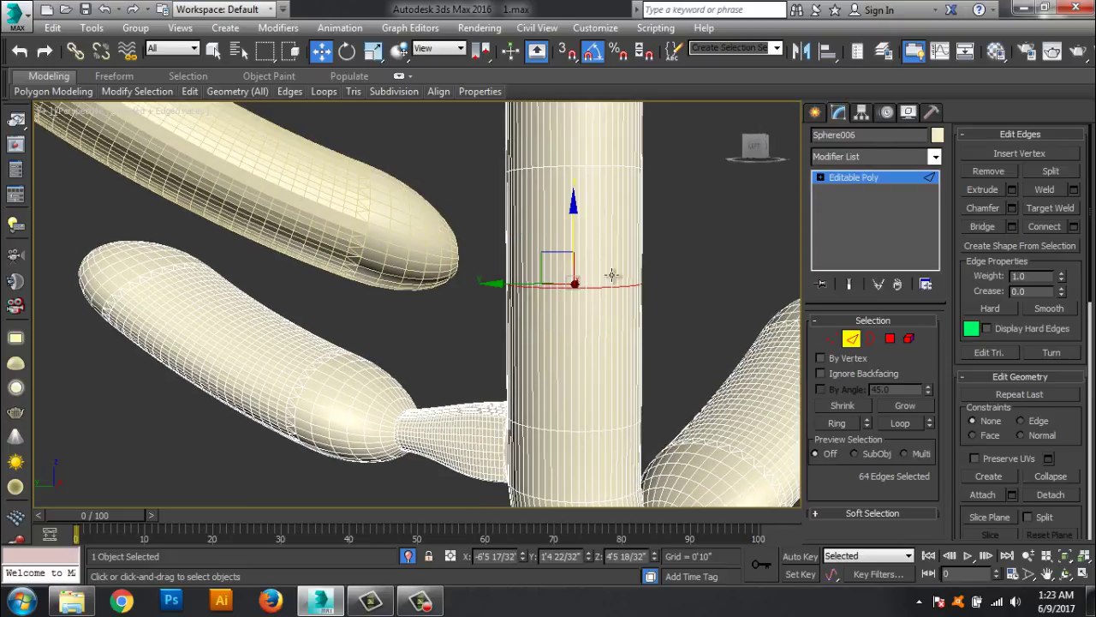
pyautogui.click(594, 238)
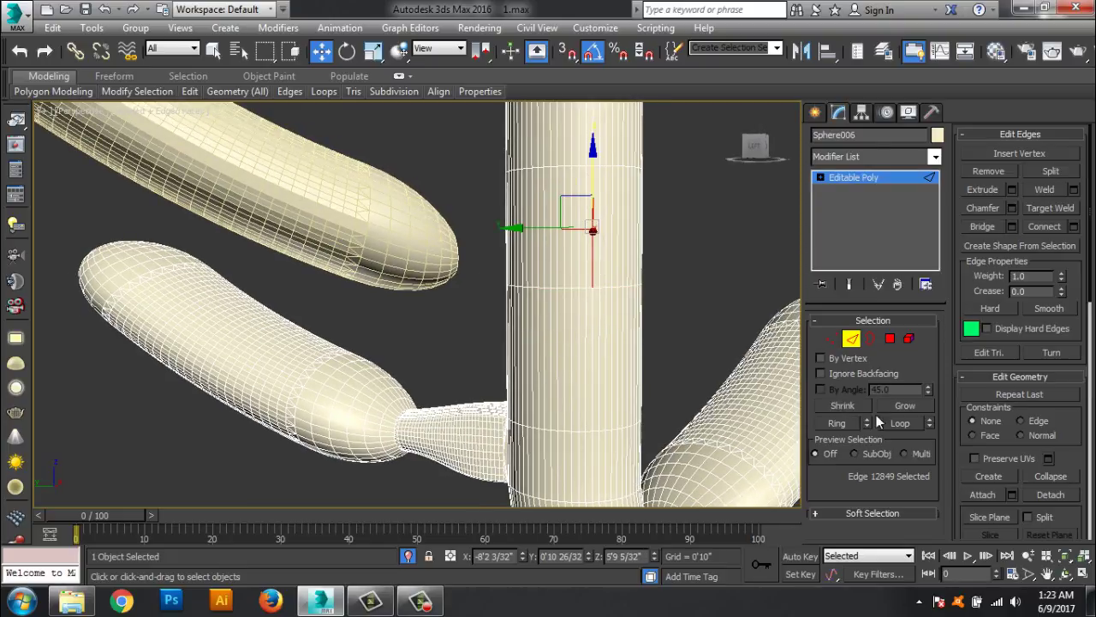
pyautogui.click(838, 424)
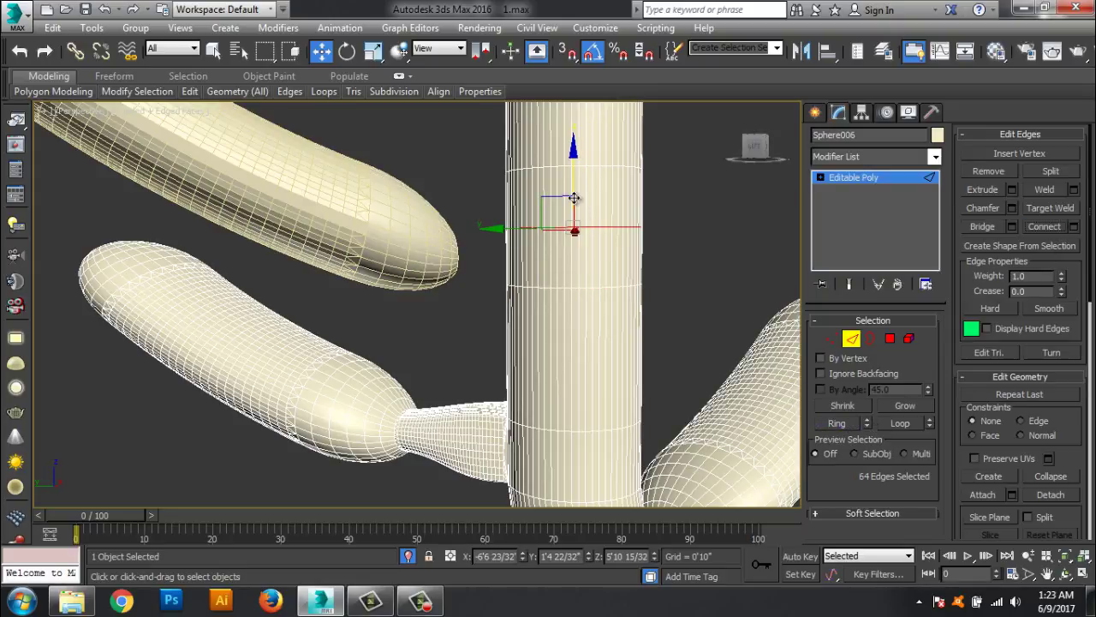
pyautogui.keyDown('alt'); pyautogui.moveTo(573, 198); pyautogui.dragTo(591, 313, button='middle'); pyautogui.keyUp('alt')
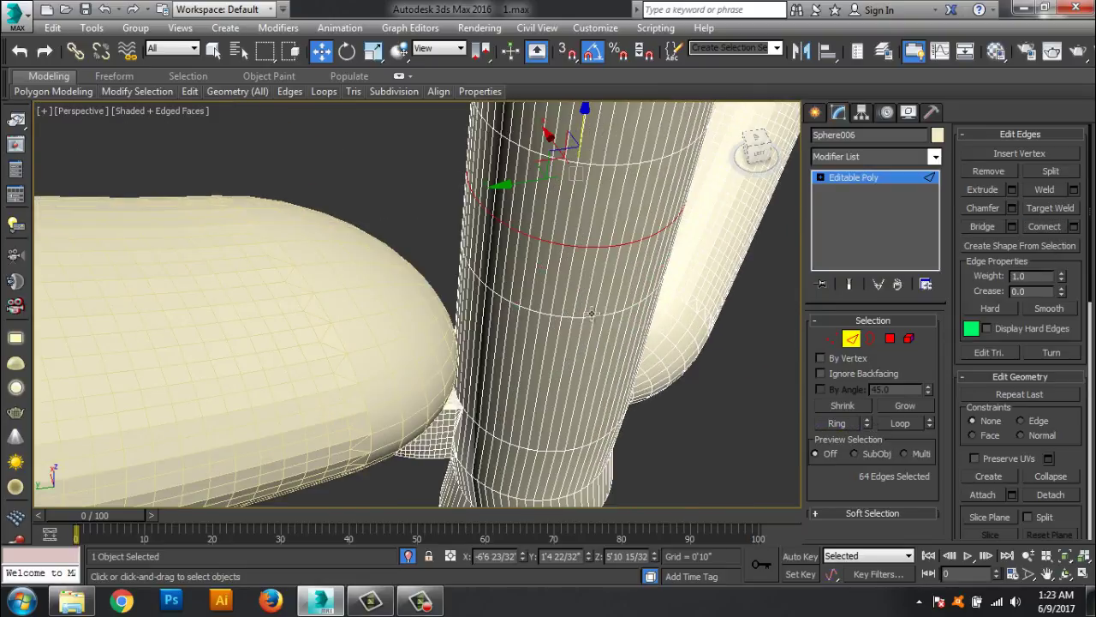
# Step: Select stem polygons on the side facing the upper-left capsule
pyautogui.click(890, 338)
pyautogui.click(552, 283)
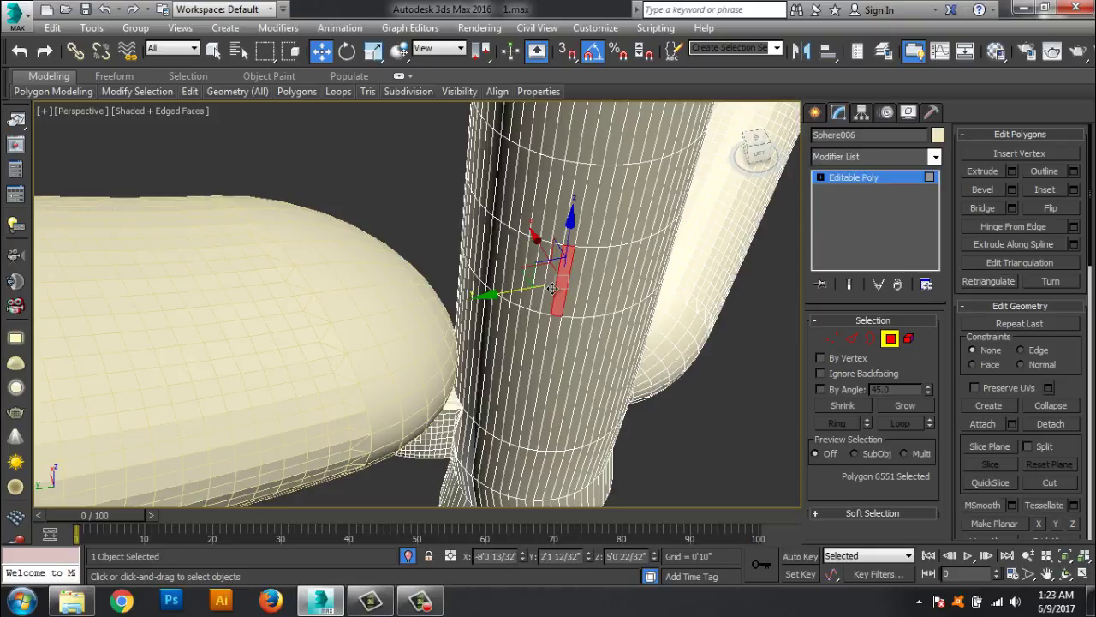
pyautogui.keyDown('ctrl'); pyautogui.click(558, 282); pyautogui.keyUp('ctrl')
pyautogui.keyDown('ctrl'); pyautogui.click(561, 295); pyautogui.keyUp('ctrl')
pyautogui.keyDown('alt'); pyautogui.moveTo(552, 296); pyautogui.dragTo(580, 336, button='middle'); pyautogui.keyUp('alt')
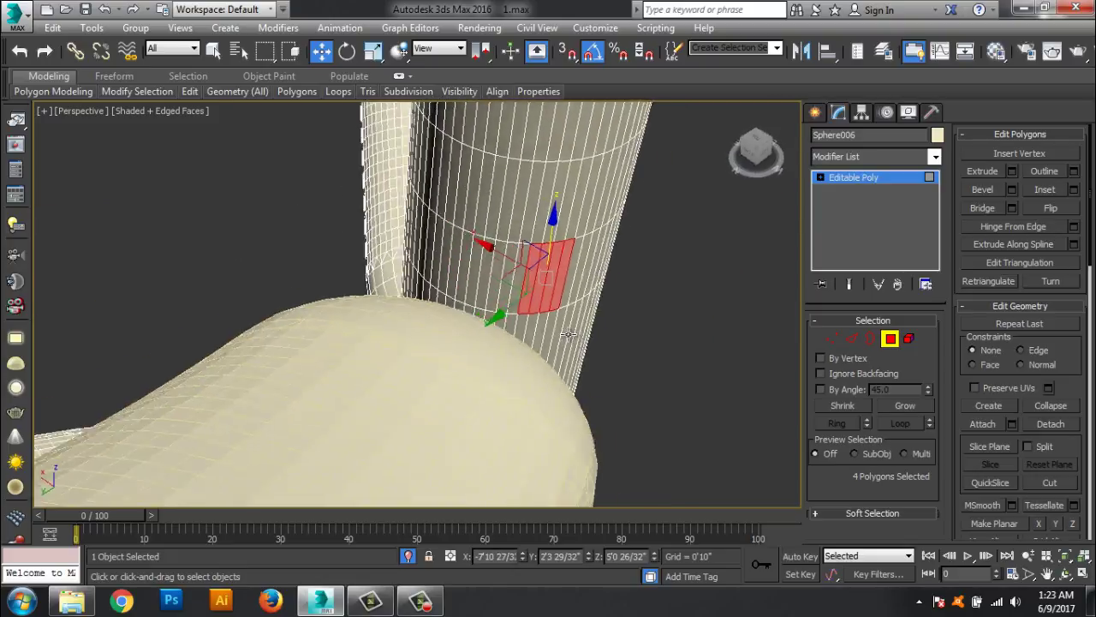
pyautogui.keyDown('ctrl'); pyautogui.click(510, 295); pyautogui.keyUp('ctrl')
pyautogui.keyDown('ctrl'); pyautogui.click(503, 282); pyautogui.keyUp('ctrl')
pyautogui.keyDown('ctrl'); pyautogui.click(496, 301); pyautogui.keyUp('ctrl')
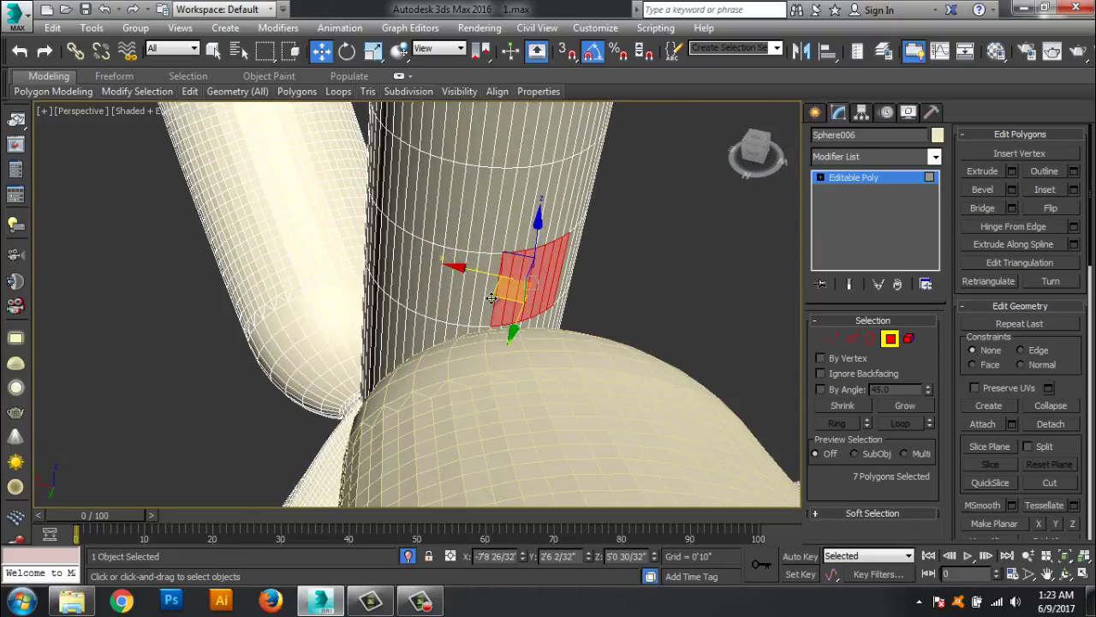
pyautogui.keyDown('ctrl'); pyautogui.click(487, 287); pyautogui.keyUp('ctrl')
pyautogui.keyDown('ctrl'); pyautogui.click(477, 300); pyautogui.keyUp('ctrl')
pyautogui.keyDown('ctrl'); pyautogui.click(466, 293); pyautogui.keyUp('ctrl')
# Step: Widen the patch to about 15 polygons and delete them to open the fourth hole
pyautogui.keyDown('ctrl'); pyautogui.click(454, 295); pyautogui.keyUp('ctrl')
pyautogui.keyDown('ctrl'); pyautogui.click(442, 291); pyautogui.keyUp('ctrl')
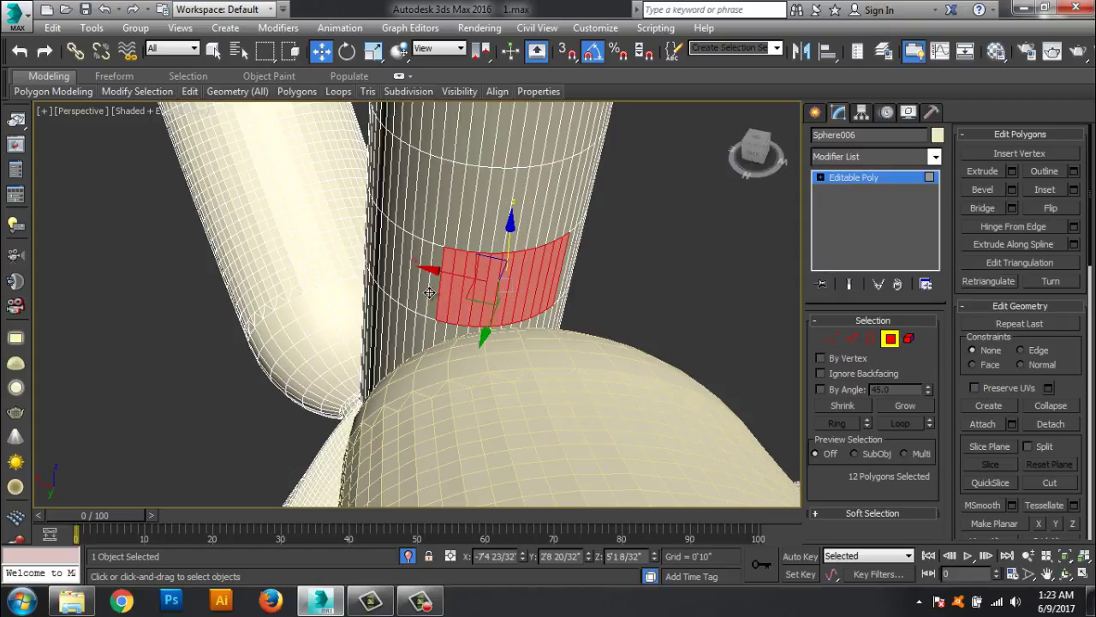
pyautogui.keyDown('ctrl'); pyautogui.click(433, 288); pyautogui.keyUp('ctrl')
pyautogui.keyDown('ctrl'); pyautogui.click(422, 289); pyautogui.keyUp('ctrl')
pyautogui.keyDown('ctrl'); pyautogui.click(412, 288); pyautogui.keyUp('ctrl')
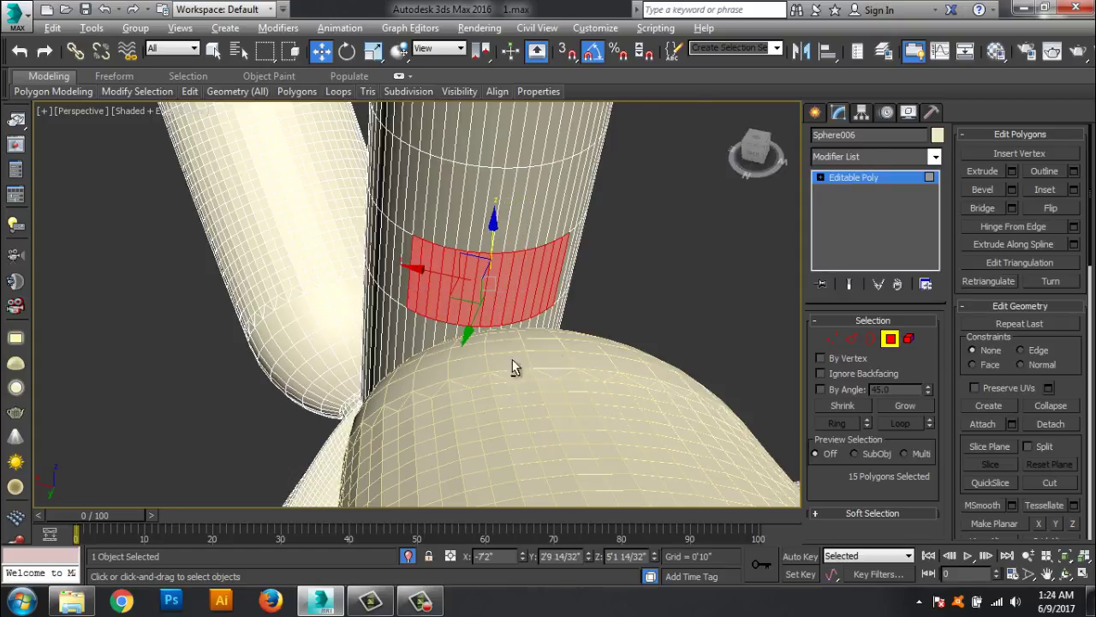
pyautogui.keyDown('alt'); pyautogui.moveTo(514, 367); pyautogui.dragTo(423, 350, button='middle'); pyautogui.keyUp('alt')
pyautogui.click(423, 343)
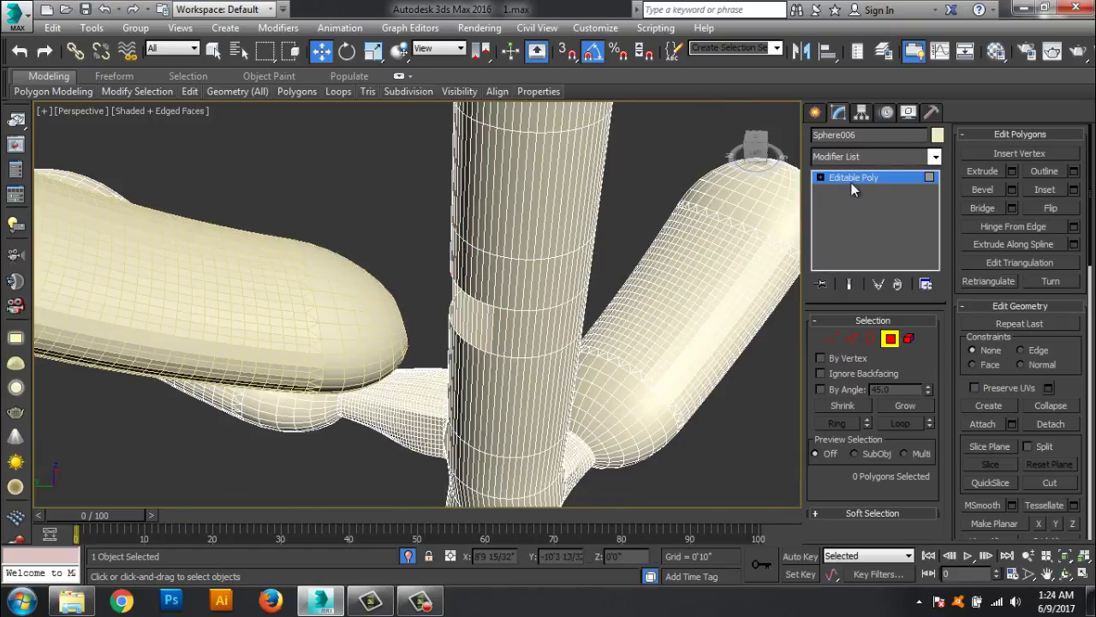
pyautogui.click(328, 314)
# Step: Bridge the upper-left capsule to the stem with a Connect of 12 segments and tension -0.1
pyautogui.click(815, 112)
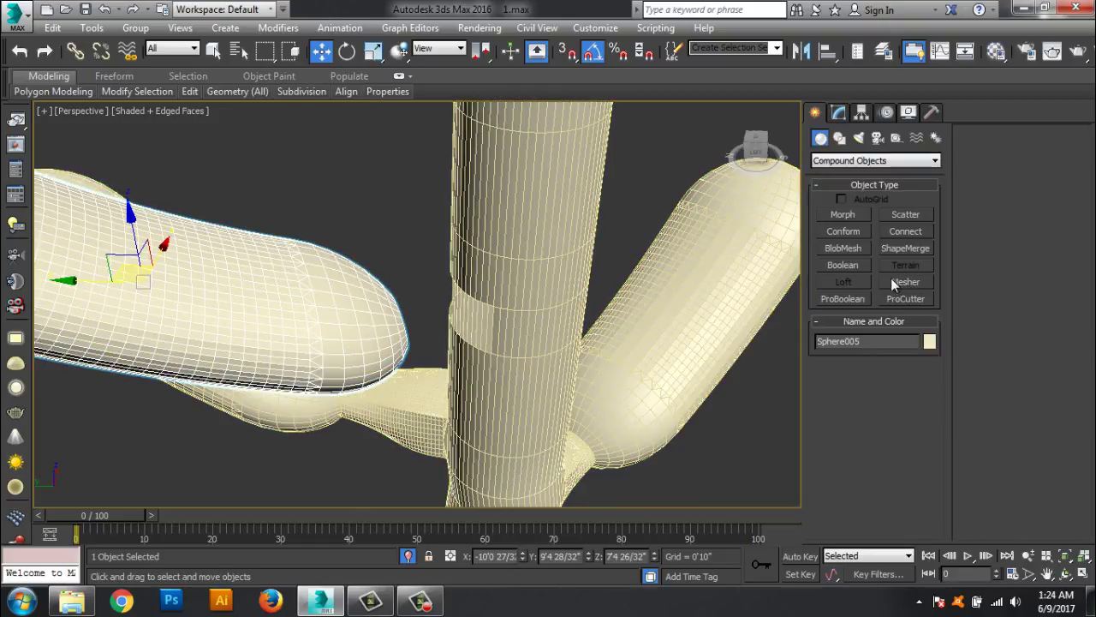
pyautogui.click(901, 234)
pyautogui.click(872, 388)
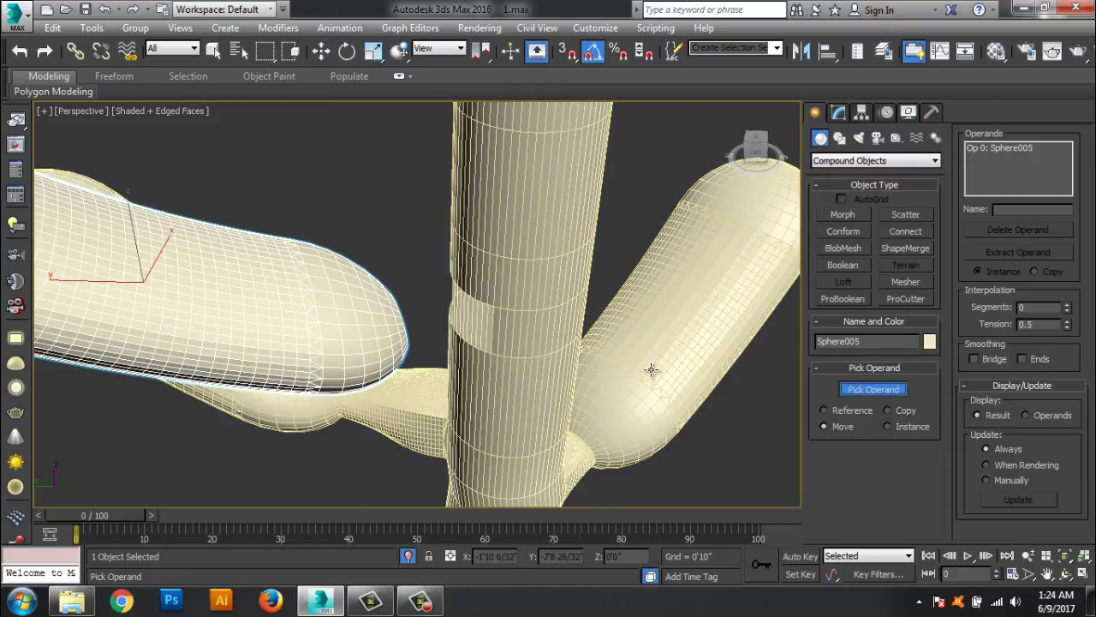
pyautogui.click(653, 371)
pyautogui.moveTo(1067, 306)
pyautogui.mouseDown()
pyautogui.moveTo(1067, 297)
pyautogui.moveTo(1073, 352)
pyautogui.mouseUp()
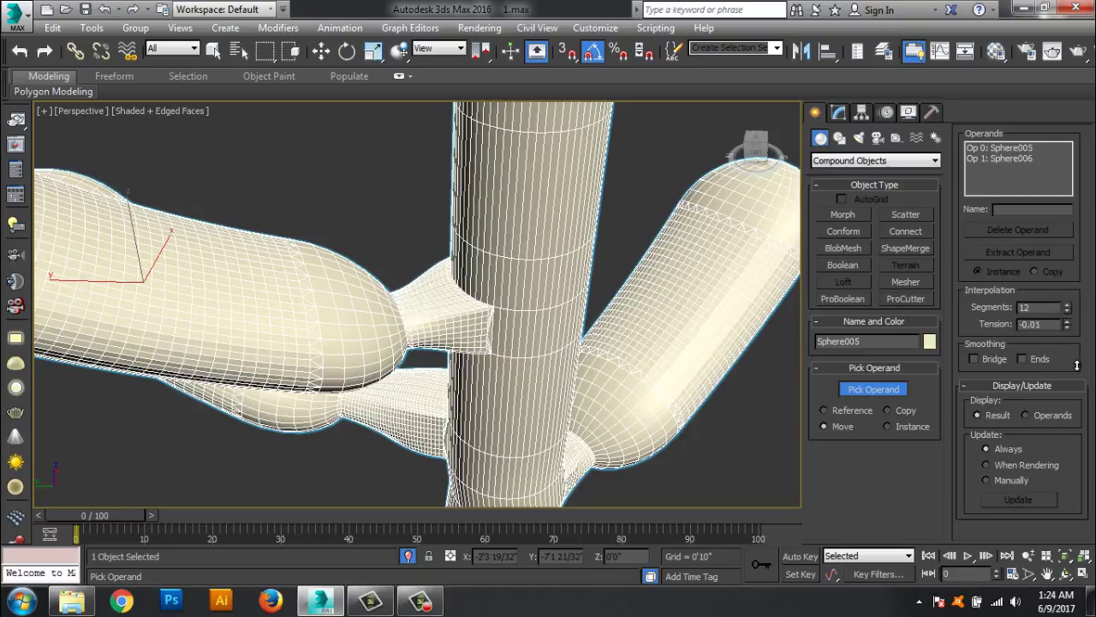
pyautogui.keyDown('alt'); pyautogui.moveTo(480, 352); pyautogui.dragTo(493, 358, button='middle'); pyautogui.keyUp('alt')
# Step: Orbit to inspect the bridges, then add the upper-right capsule to the selection with Move active
pyautogui.scroll(-3, 494, 358)
pyautogui.scroll(-2, 582, 308)
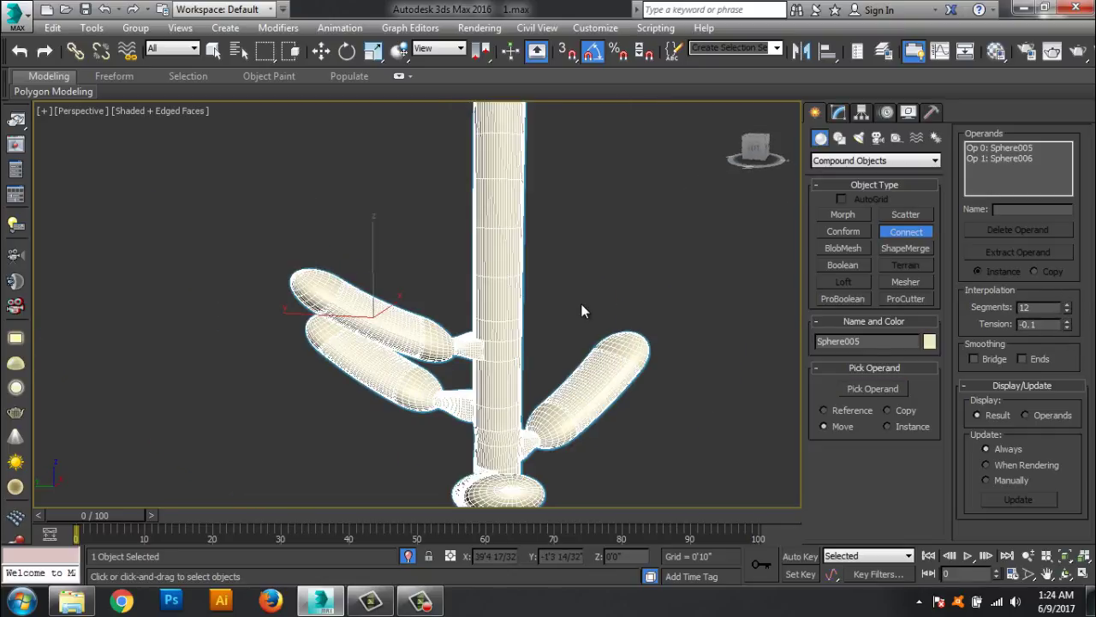
pyautogui.keyDown('alt'); pyautogui.moveTo(582, 308); pyautogui.dragTo(469, 307, button='middle'); pyautogui.keyUp('alt')
pyautogui.press('w')
pyautogui.keyDown('ctrl'); pyautogui.click(470, 306); pyautogui.keyUp('ctrl')
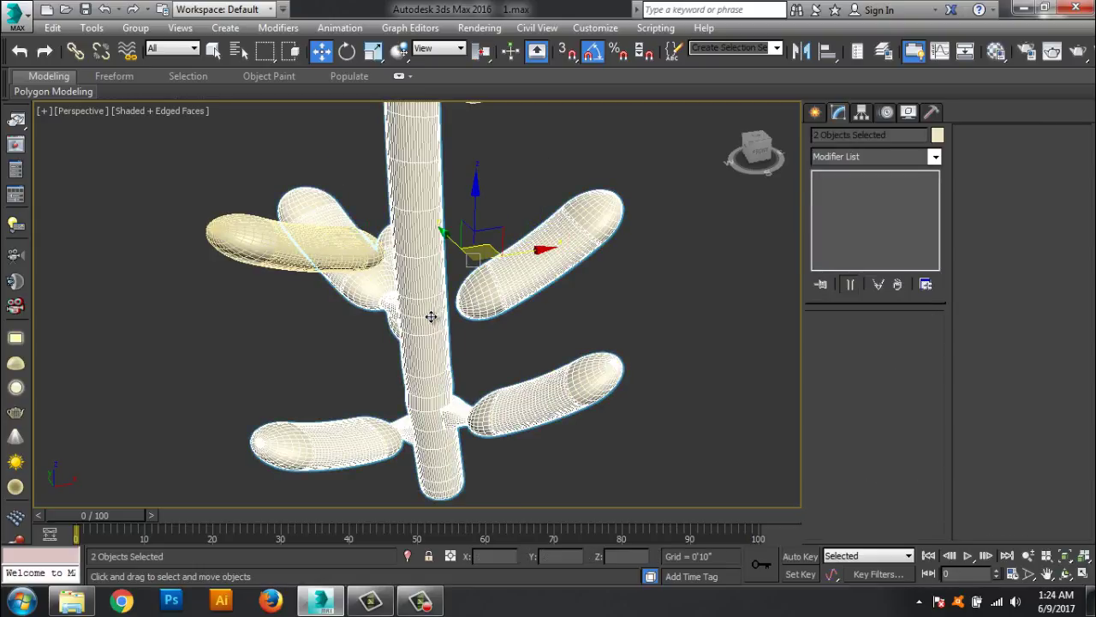
# Step: Move one capsule branch up and to the right, then orbit so its tip faces the viewer
pyautogui.scroll(-4, 430, 317)
pyautogui.scroll(5, 431, 317)
pyautogui.click(428, 227)
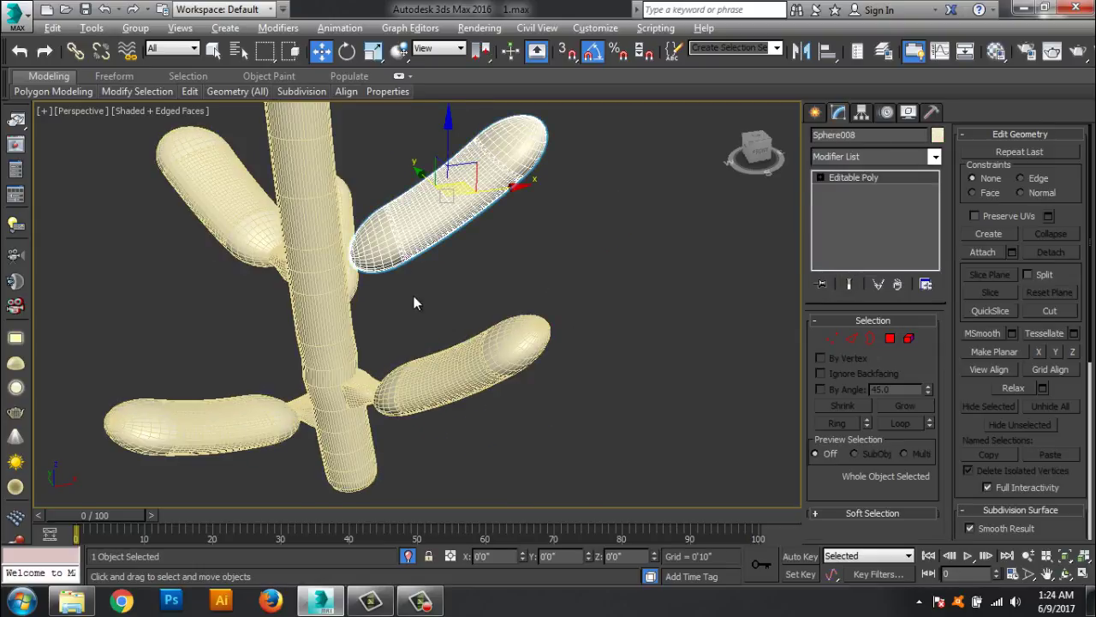
pyautogui.hotkey('alt', 'w')
pyautogui.hotkey('alt', 'w')
pyautogui.moveTo(531, 364); pyautogui.dragTo(558, 318)
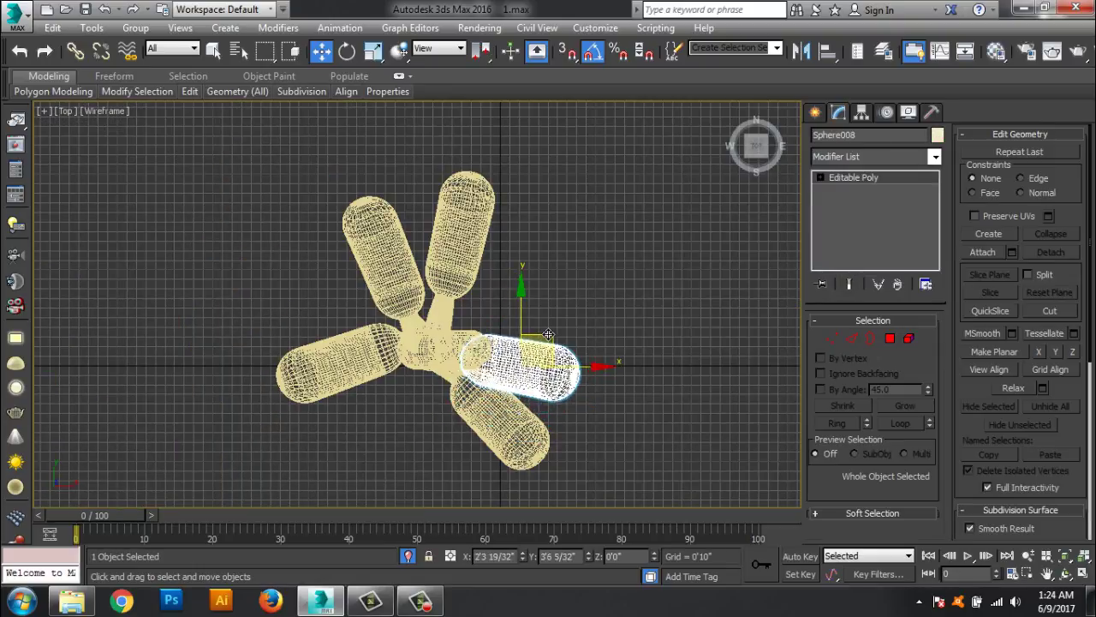
pyautogui.hotkey('alt', 'w')
pyautogui.hotkey('alt', 'w')
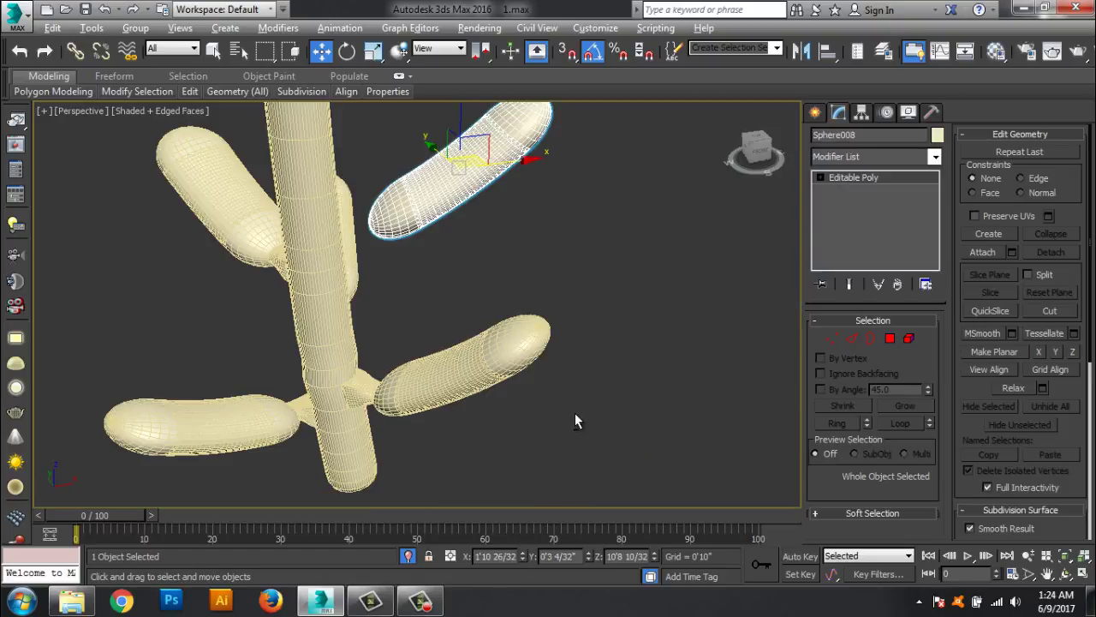
pyautogui.moveTo(575, 413)
pyautogui.keyDown('alt'); pyautogui.mouseDown(button='middle')
pyautogui.moveTo(524, 399)
pyautogui.moveTo(452, 272)
pyautogui.mouseUp(button='middle'); pyautogui.keyUp('alt')
pyautogui.scroll(3, 453, 272)
pyautogui.keyDown('alt'); pyautogui.moveTo(444, 416); pyautogui.dragTo(420, 377, button='middle'); pyautogui.keyUp('alt')
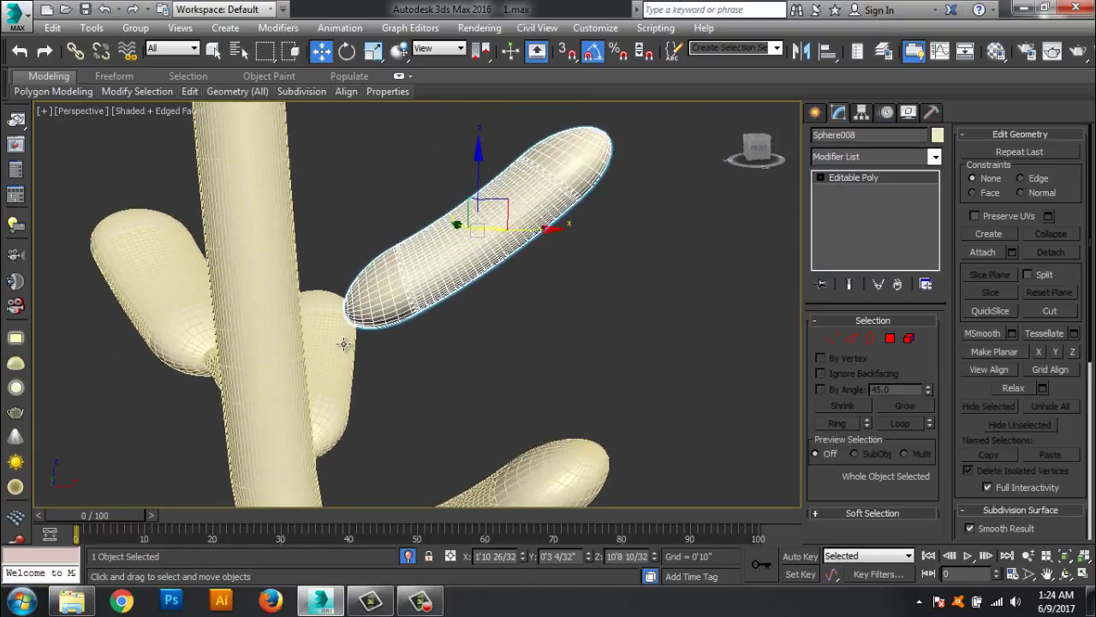
pyautogui.scroll(3, 409, 351)
pyautogui.scroll(2, 403, 328)
pyautogui.scroll(1, 403, 329)
pyautogui.scroll(2, 407, 342)
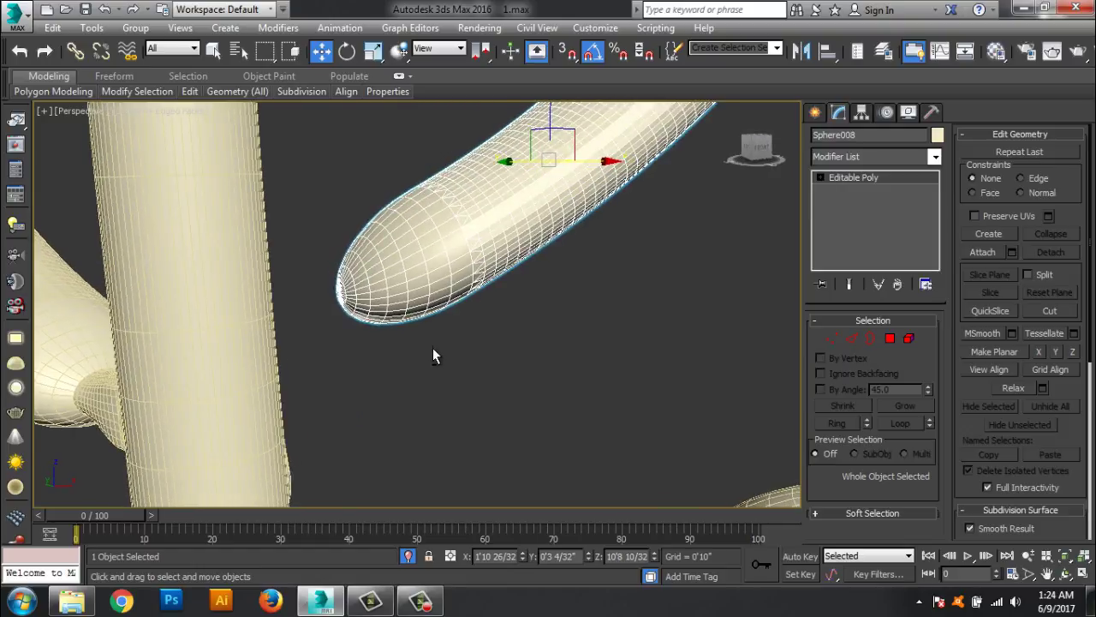
pyautogui.scroll(2, 433, 348)
pyautogui.keyDown('alt'); pyautogui.moveTo(433, 347); pyautogui.dragTo(889, 362, button='middle'); pyautogui.keyUp('alt')
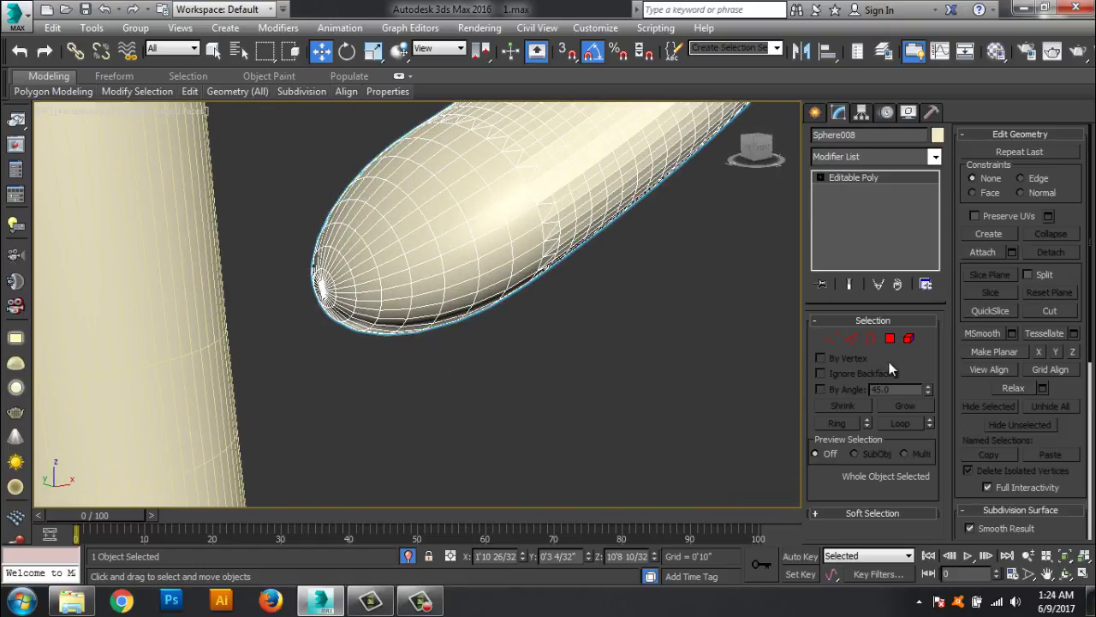
# Step: Select the edge ring around the capsule tip, switch to Element mode, and return to object level
pyautogui.click(852, 338)
pyautogui.click(345, 282)
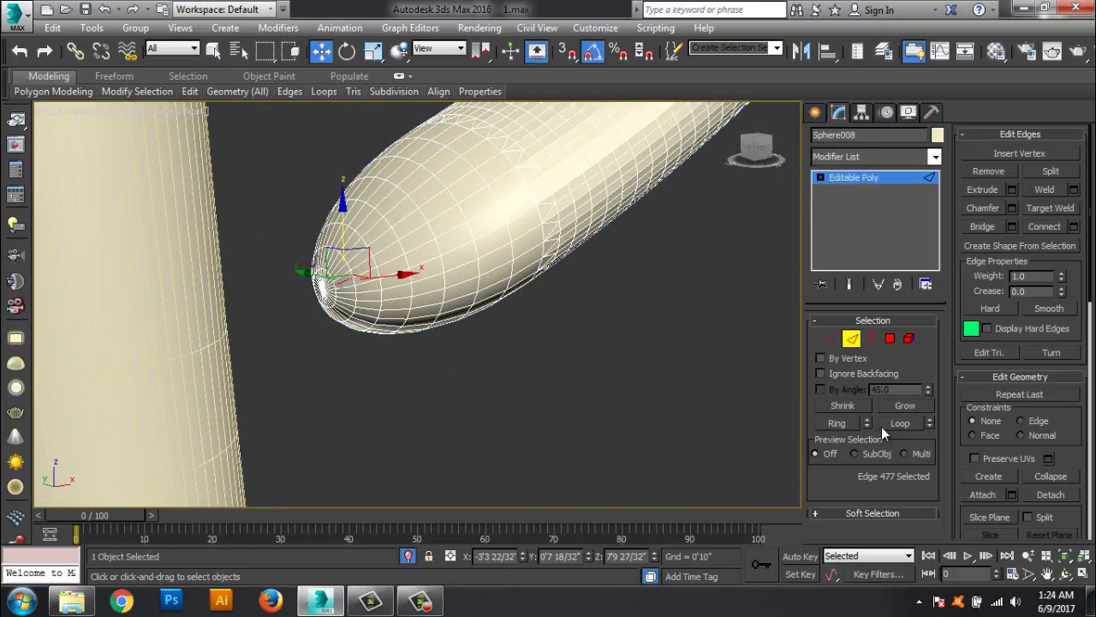
pyautogui.click(837, 423)
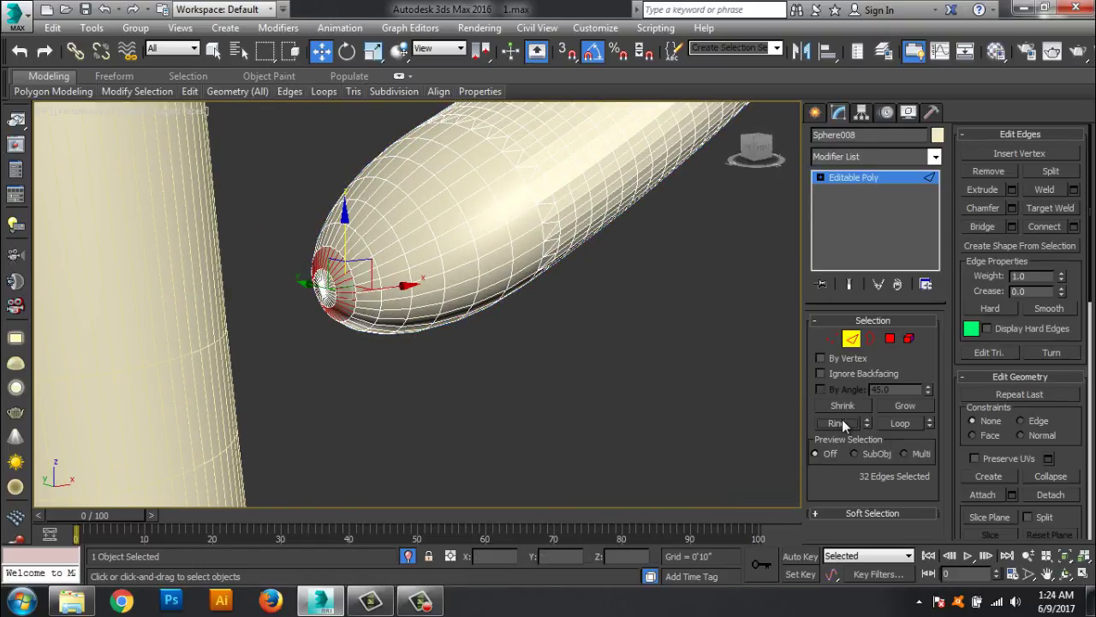
pyautogui.click(909, 338)
pyautogui.click(412, 354)
pyautogui.click(829, 180)
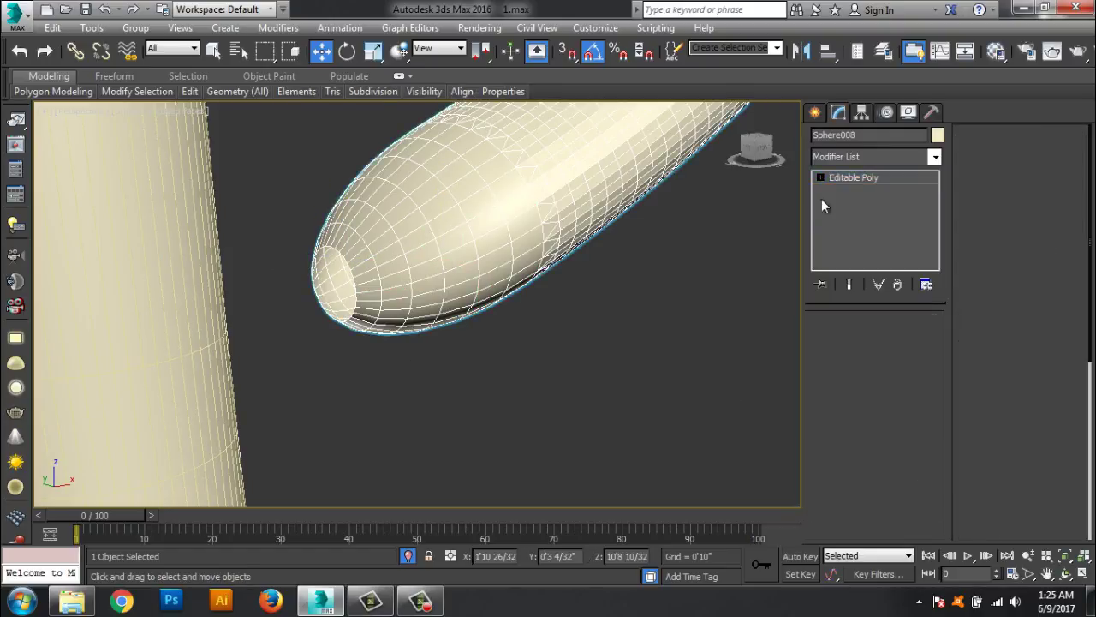
pyautogui.moveTo(599, 359)
pyautogui.keyDown('alt'); pyautogui.mouseDown(button='middle')
pyautogui.moveTo(241, 342)
pyautogui.moveTo(356, 351)
pyautogui.moveTo(318, 368)
pyautogui.moveTo(571, 257)
pyautogui.moveTo(530, 344)
pyautogui.moveTo(480, 343)
pyautogui.moveTo(492, 363)
pyautogui.mouseUp(button='middle'); pyautogui.keyUp('alt')
# Step: Select a patch of stem polygons facing the capsule and delete them to open a hole
pyautogui.press('4')
pyautogui.click(466, 319)
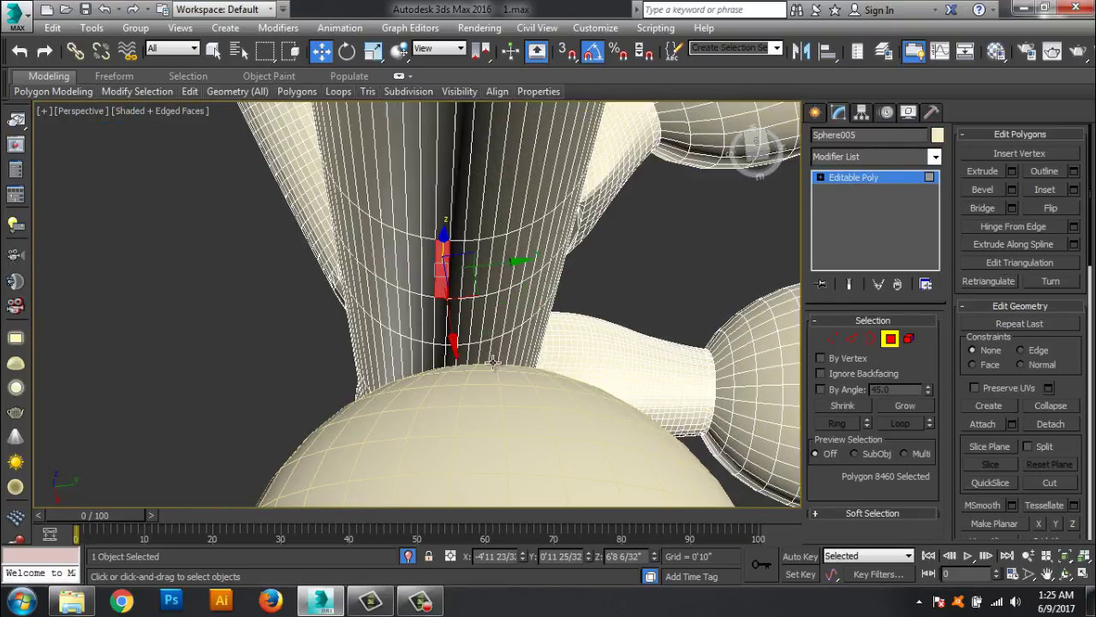
pyautogui.keyDown('ctrl'); pyautogui.click(518, 264); pyautogui.keyUp('ctrl')
pyautogui.keyDown('ctrl'); pyautogui.click(505, 259); pyautogui.keyUp('ctrl')
pyautogui.keyDown('ctrl'); pyautogui.click(489, 261); pyautogui.keyUp('ctrl')
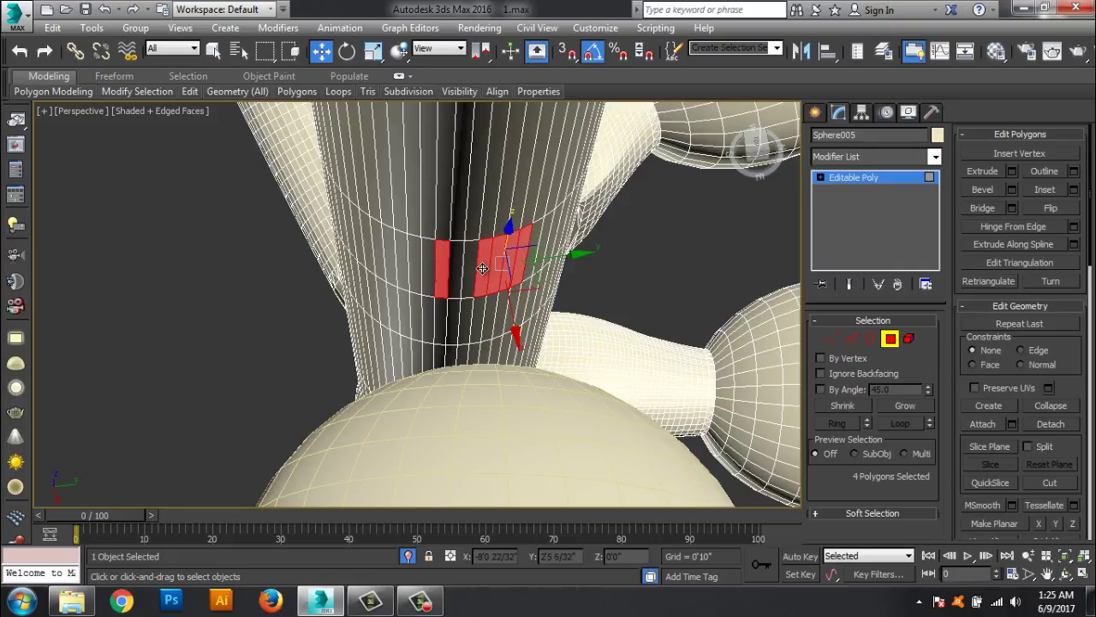
pyautogui.keyDown('ctrl'); pyautogui.click(467, 270); pyautogui.keyUp('ctrl')
pyautogui.keyDown('ctrl'); pyautogui.click(454, 270); pyautogui.keyUp('ctrl')
pyautogui.keyDown('ctrl'); pyautogui.click(428, 267); pyautogui.keyUp('ctrl')
pyautogui.keyDown('ctrl'); pyautogui.click(415, 263); pyautogui.keyUp('ctrl')
pyautogui.keyDown('ctrl'); pyautogui.click(402, 260); pyautogui.keyUp('ctrl')
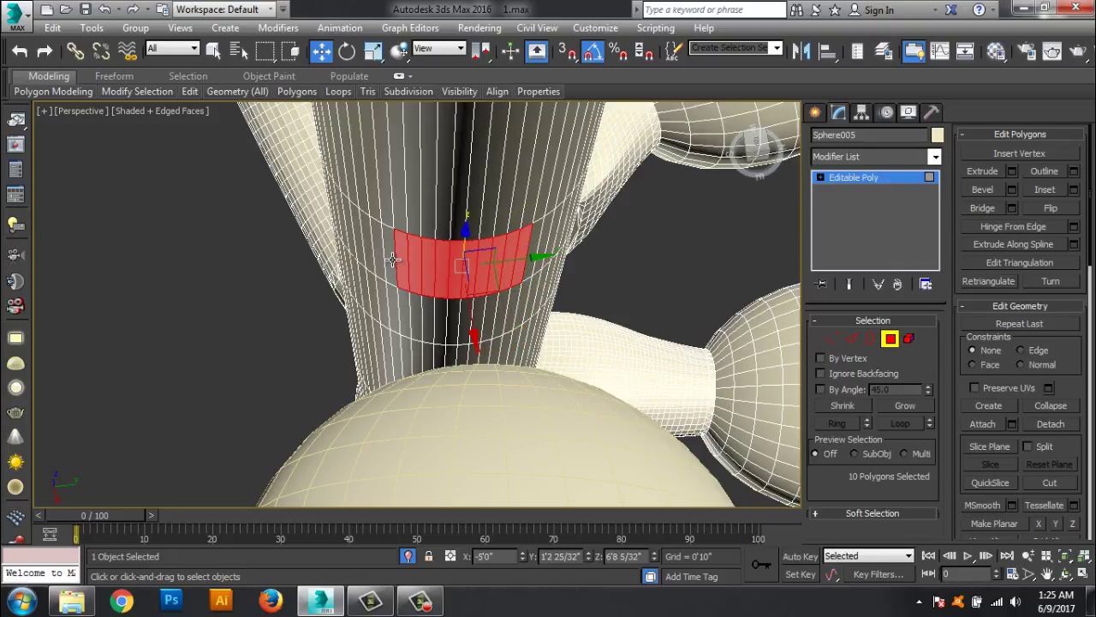
pyautogui.keyDown('ctrl'); pyautogui.click(388, 256); pyautogui.keyUp('ctrl')
pyautogui.keyDown('ctrl'); pyautogui.click(382, 254); pyautogui.keyUp('ctrl')
pyautogui.keyDown('ctrl'); pyautogui.click(370, 253); pyautogui.keyUp('ctrl')
pyautogui.moveTo(370, 254)
pyautogui.keyDown('alt'); pyautogui.mouseDown(button='middle')
pyautogui.moveTo(543, 323)
pyautogui.moveTo(557, 291)
pyautogui.moveTo(562, 308)
pyautogui.mouseUp(button='middle'); pyautogui.keyUp('alt')
pyautogui.press('Delete')
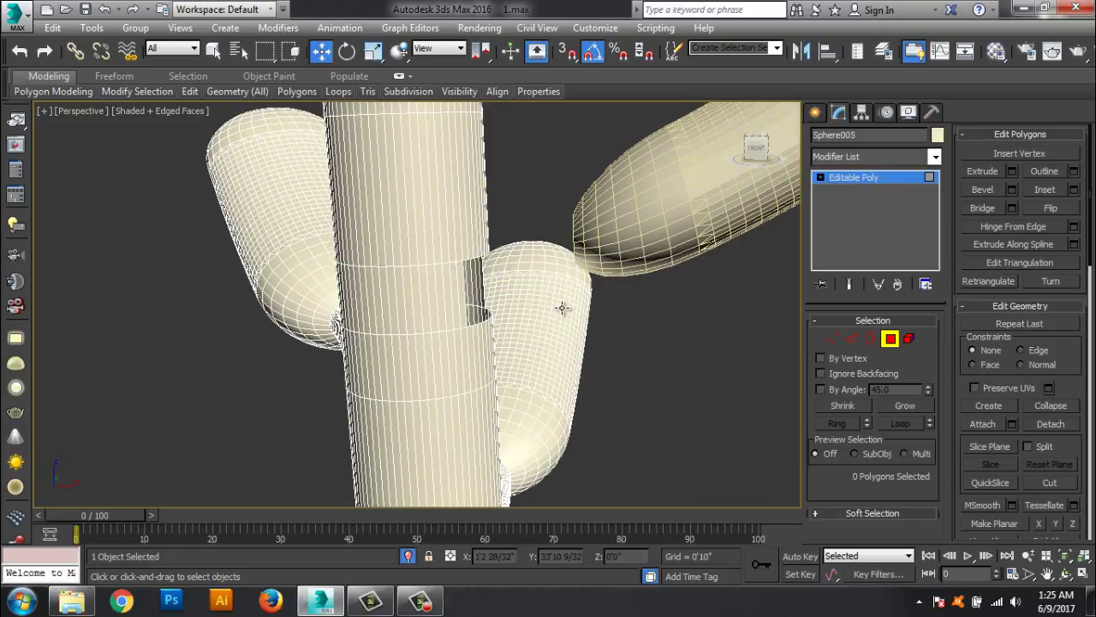
# Step: Enable Soft Selection and raise the hole's top edge with soft falloff
pyautogui.keyDown('alt'); pyautogui.moveTo(512, 363); pyautogui.dragTo(558, 274, button='middle'); pyautogui.keyUp('alt')
pyautogui.scroll(5, 424, 224)
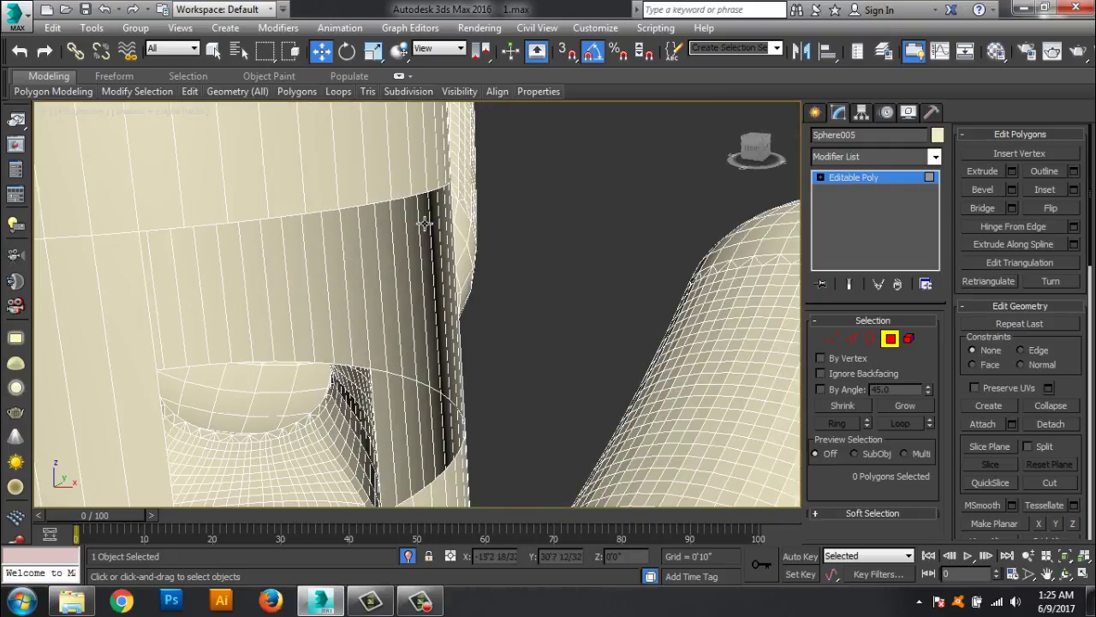
pyautogui.click(383, 200)
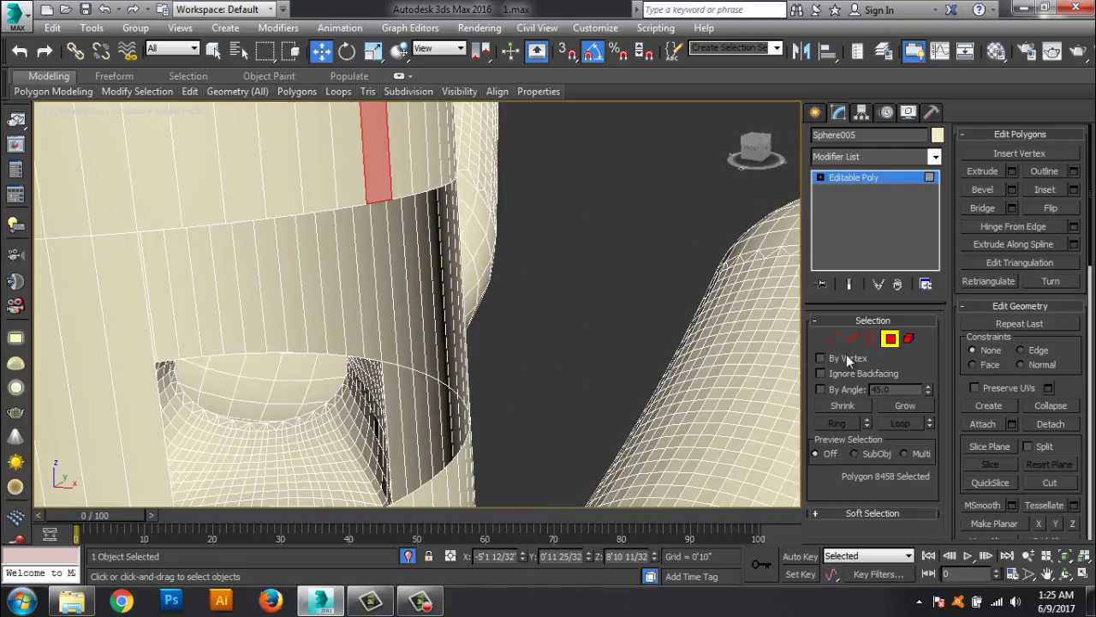
pyautogui.click(852, 338)
pyautogui.click(388, 205)
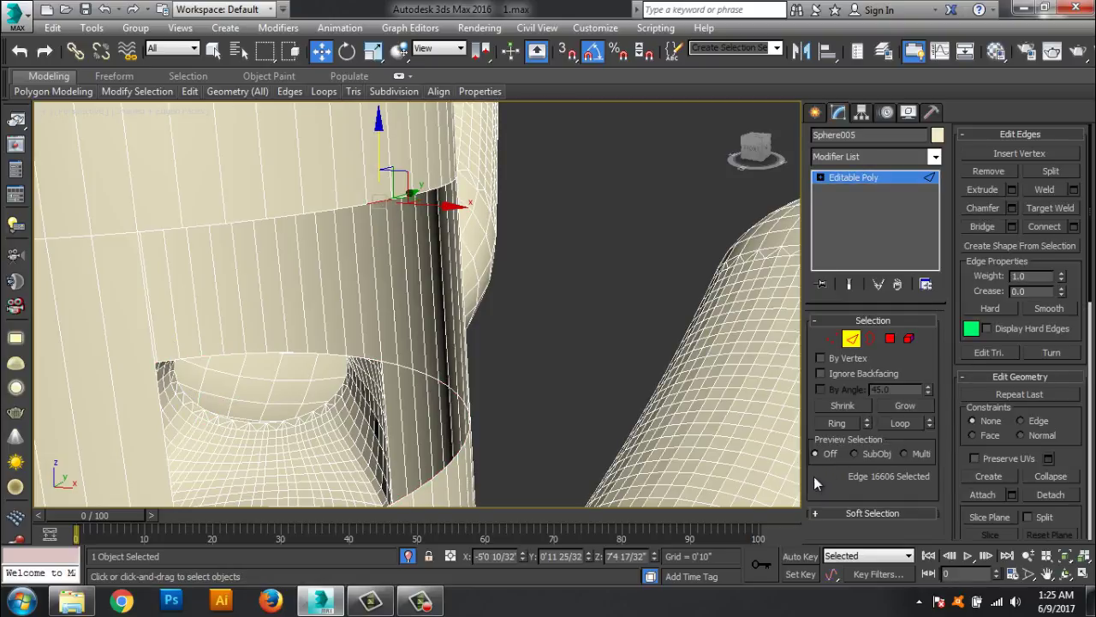
pyautogui.click(826, 512)
pyautogui.click(977, 154)
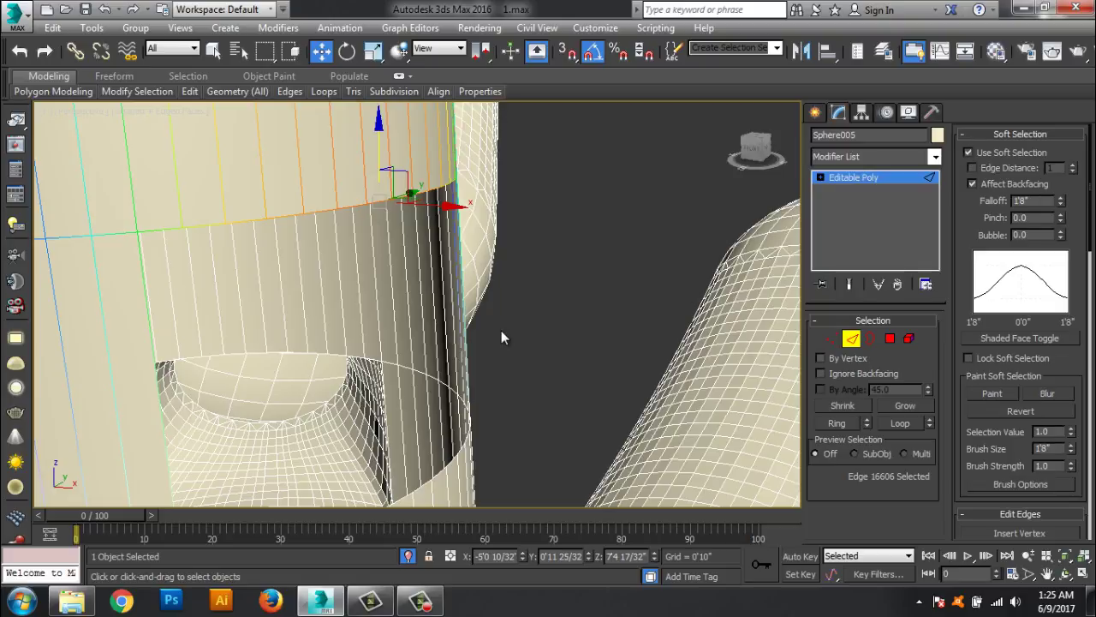
pyautogui.keyDown('alt'); pyautogui.moveTo(501, 330); pyautogui.dragTo(444, 243, button='middle'); pyautogui.keyUp('alt')
pyautogui.moveTo(444, 230); pyautogui.dragTo(443, 219)
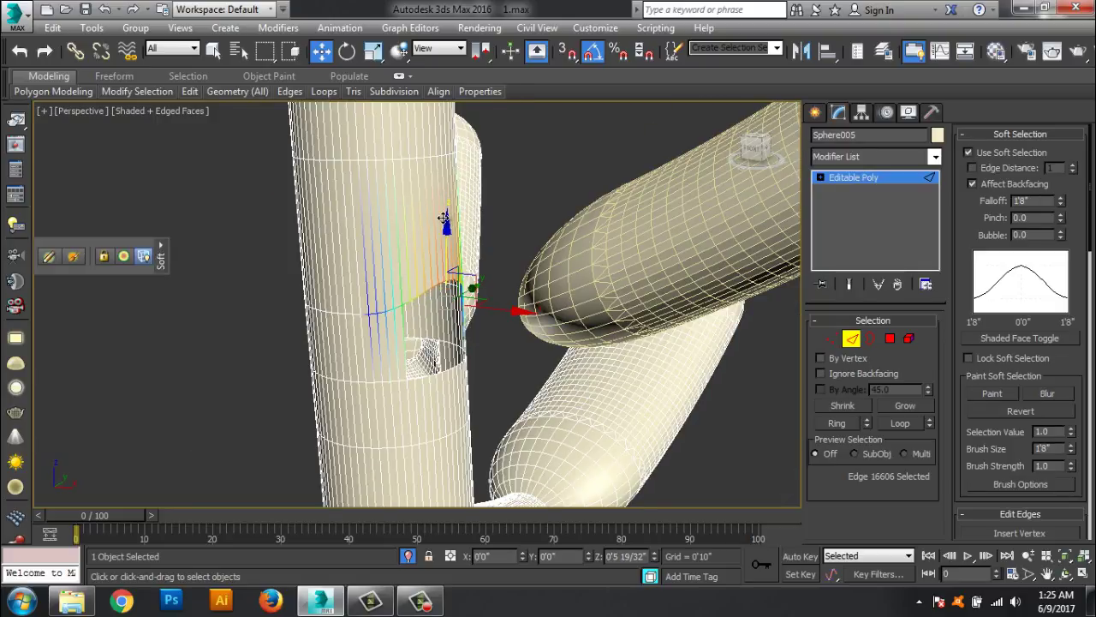
# Step: Lift another edge along the hole's rim upward to round the opening
pyautogui.moveTo(444, 213)
pyautogui.keyDown('alt'); pyautogui.mouseDown(button='middle')
pyautogui.moveTo(507, 364)
pyautogui.moveTo(509, 342)
pyautogui.moveTo(457, 370)
pyautogui.mouseUp(button='middle'); pyautogui.keyUp('alt')
pyautogui.click(445, 370)
pyautogui.scroll(3, 446, 370)
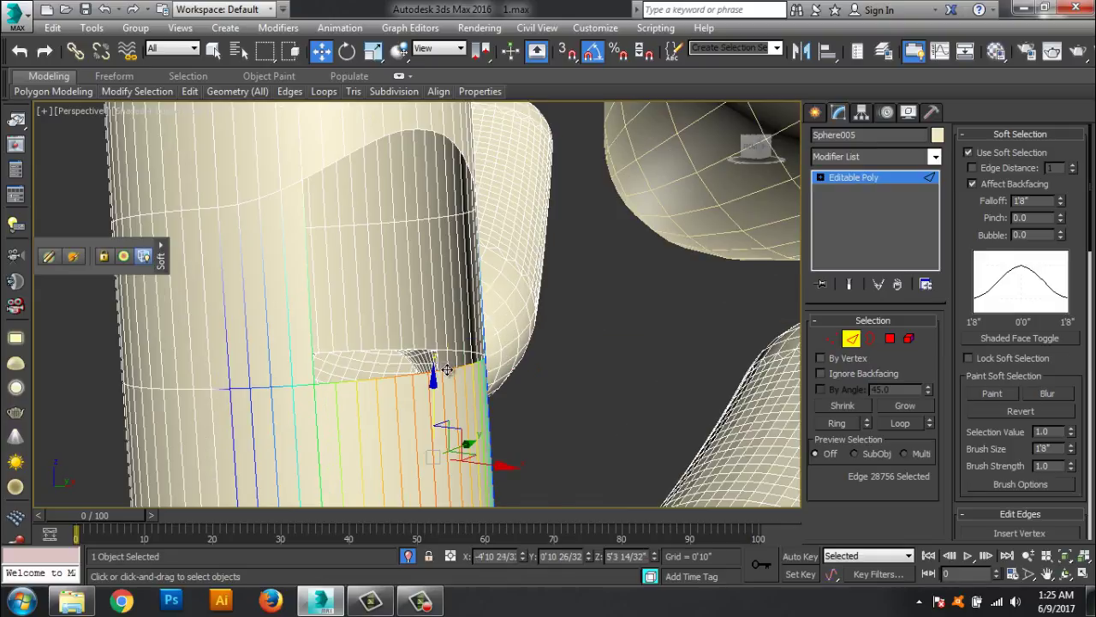
pyautogui.moveTo(449, 377); pyautogui.dragTo(449, 303)
pyautogui.moveTo(448, 303)
pyautogui.keyDown('alt'); pyautogui.mouseDown(button='middle')
pyautogui.moveTo(586, 360)
pyautogui.moveTo(686, 248)
pyautogui.mouseUp(button='middle'); pyautogui.keyUp('alt')
pyautogui.scroll(-3, 586, 360)
# Step: Bridge the right capsule to the stem with a Connect of 15 segments and tension -0.08
pyautogui.press('6')
pyautogui.click(685, 248)
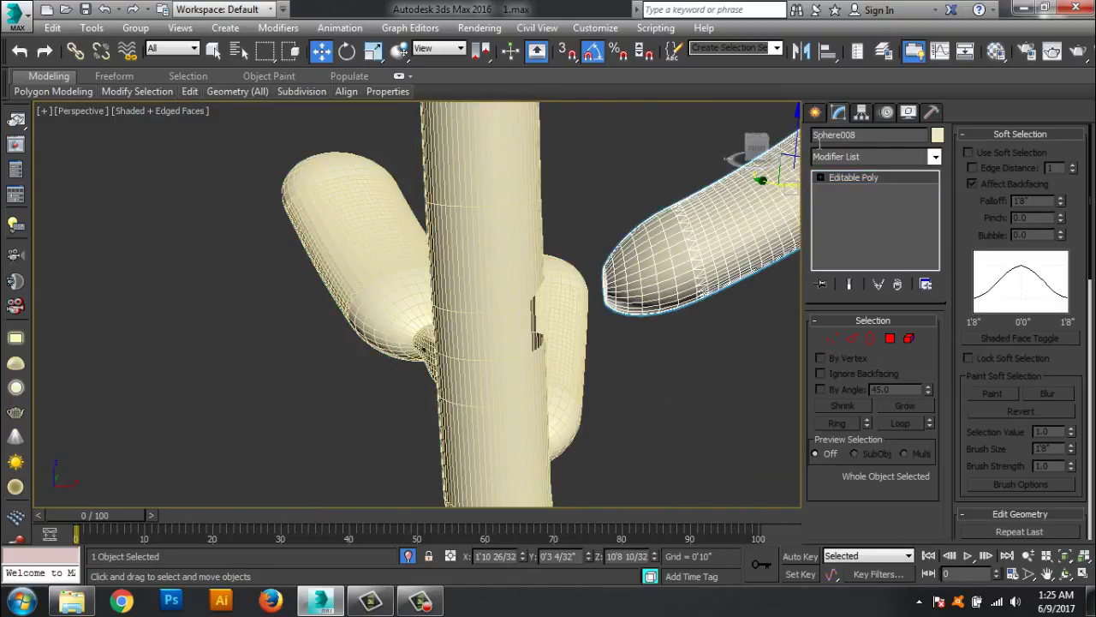
pyautogui.click(816, 113)
pyautogui.click(891, 231)
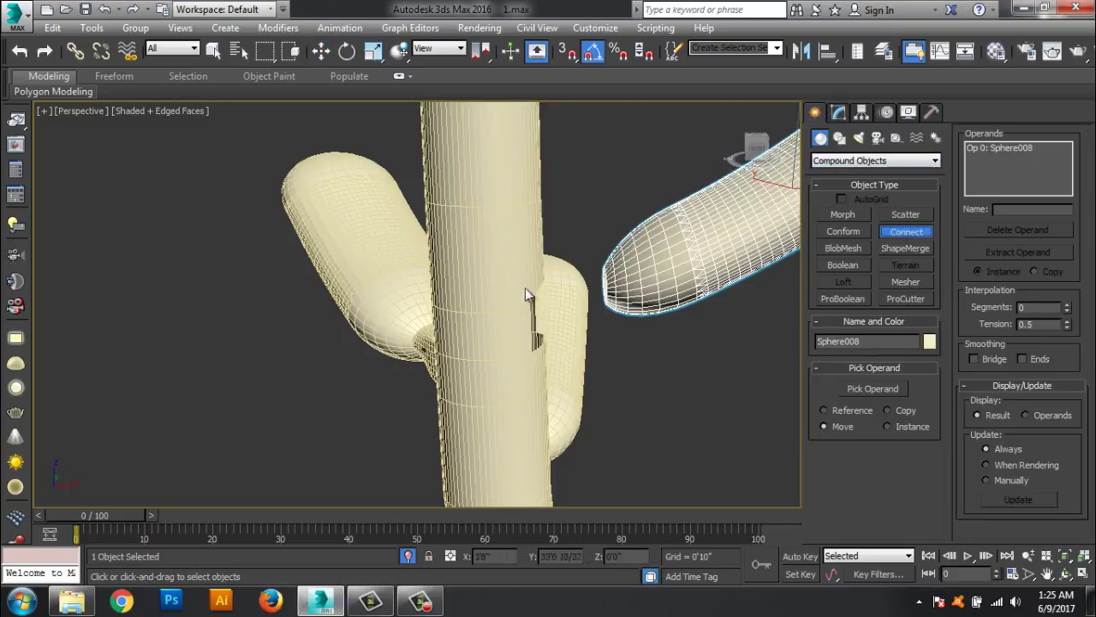
pyautogui.click(874, 388)
pyautogui.click(455, 331)
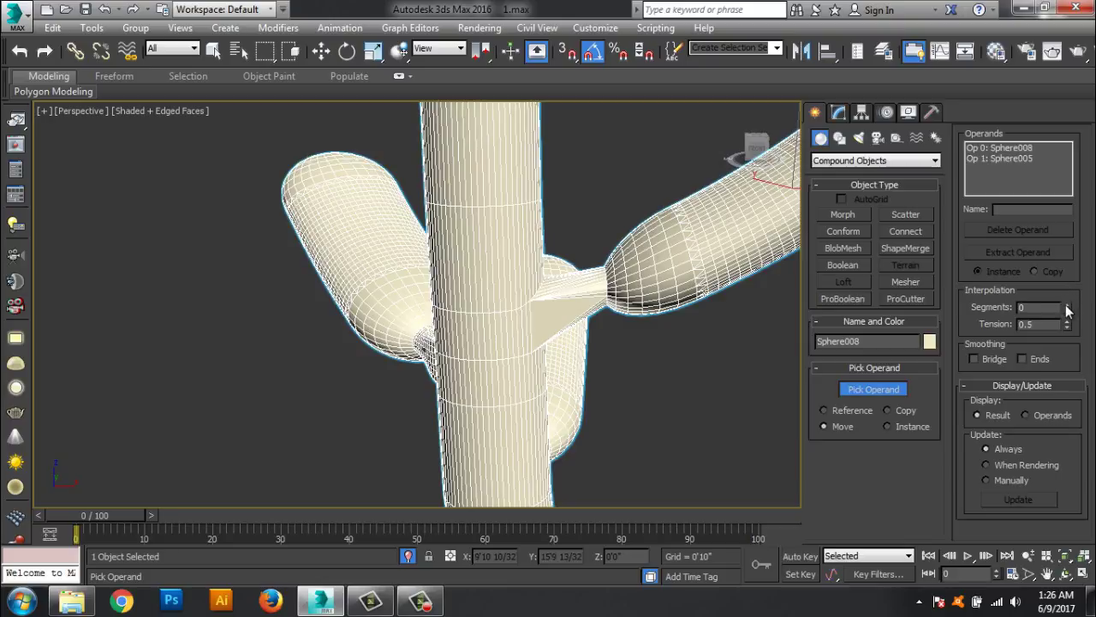
pyautogui.moveTo(1068, 310); pyautogui.dragTo(1067, 292)
pyautogui.moveTo(1069, 346); pyautogui.dragTo(1070, 369)
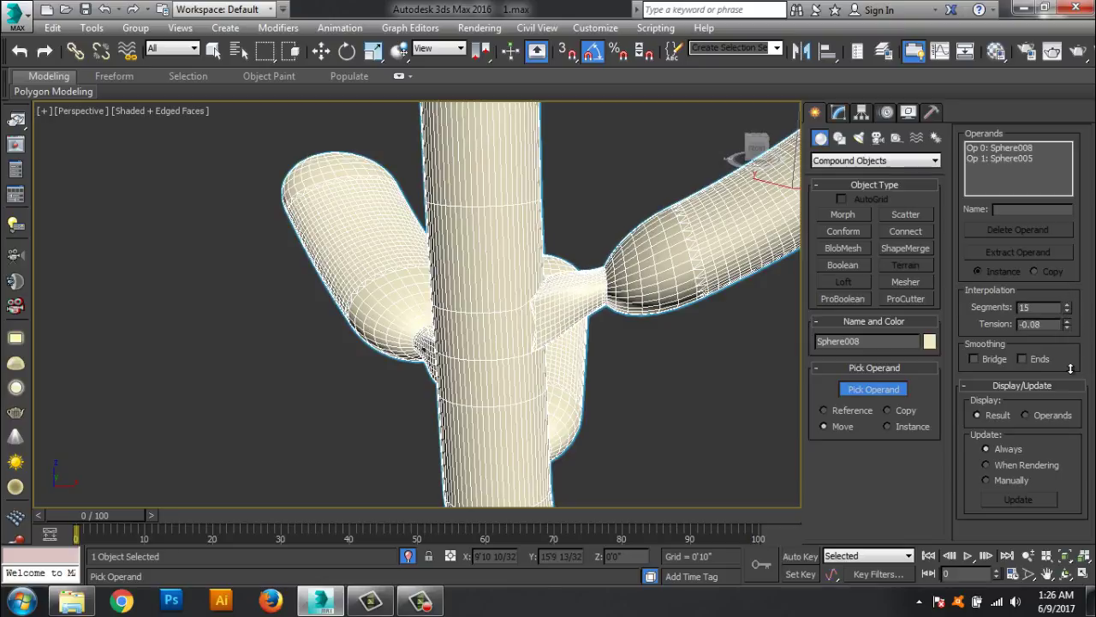
pyautogui.moveTo(573, 440)
pyautogui.keyDown('alt'); pyautogui.mouseDown(button='middle')
pyautogui.moveTo(678, 408)
pyautogui.moveTo(771, 360)
pyautogui.mouseUp(button='middle'); pyautogui.keyUp('alt')
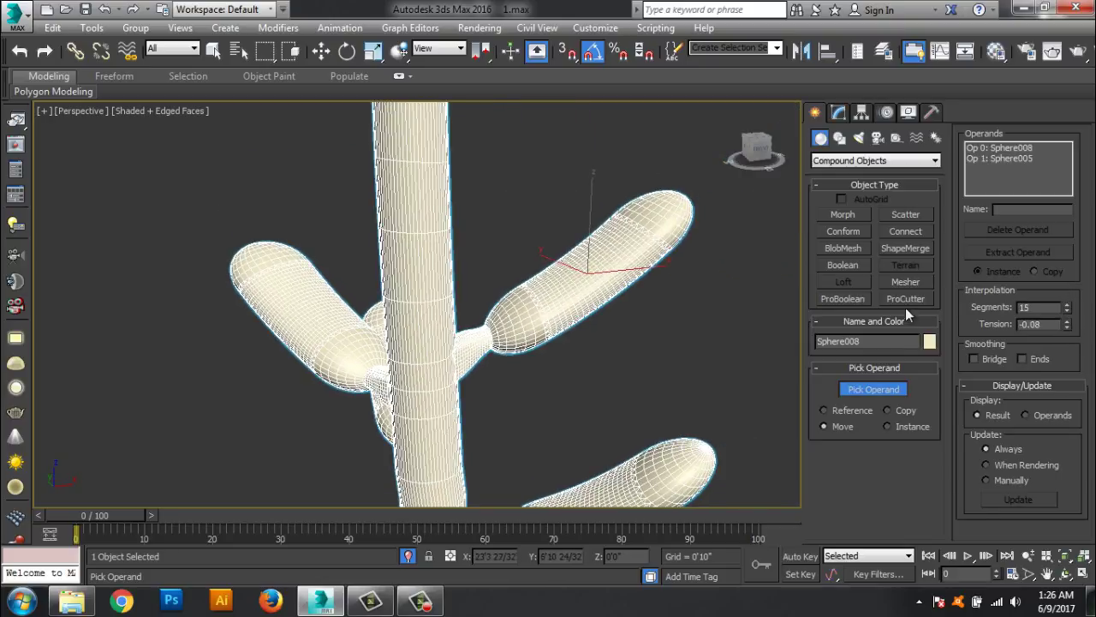
# Step: Convert the Connect object to an editable poly
pyautogui.click(839, 113)
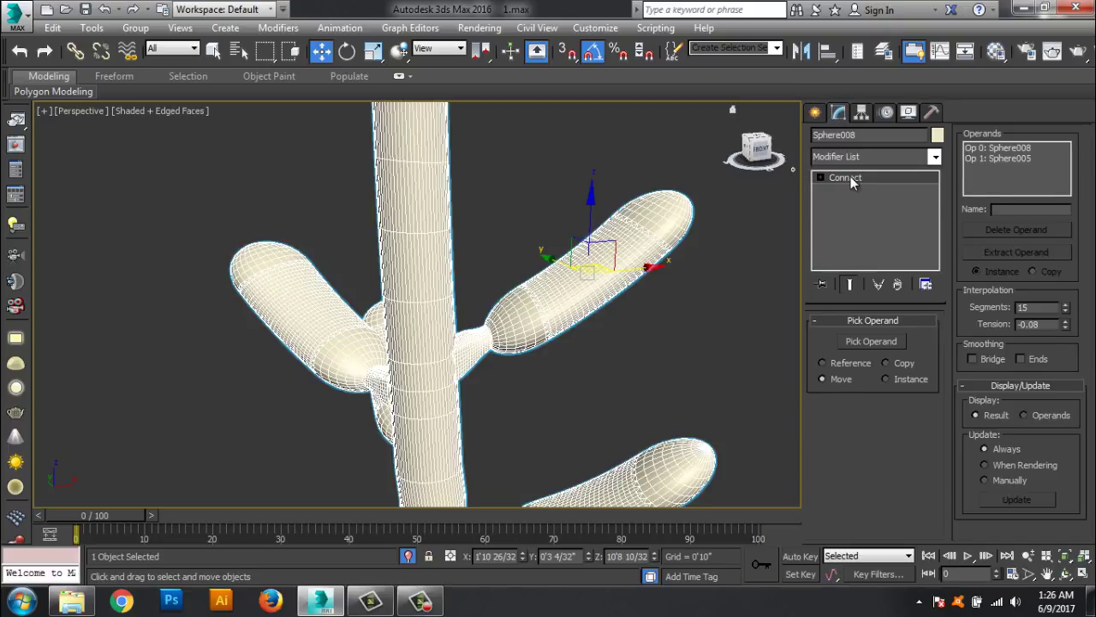
pyautogui.rightClick(850, 176)
pyautogui.click(932, 296)
# Step: Orbit to view the plant from another side, reselecting the upper-left capsule along the way
pyautogui.click(815, 113)
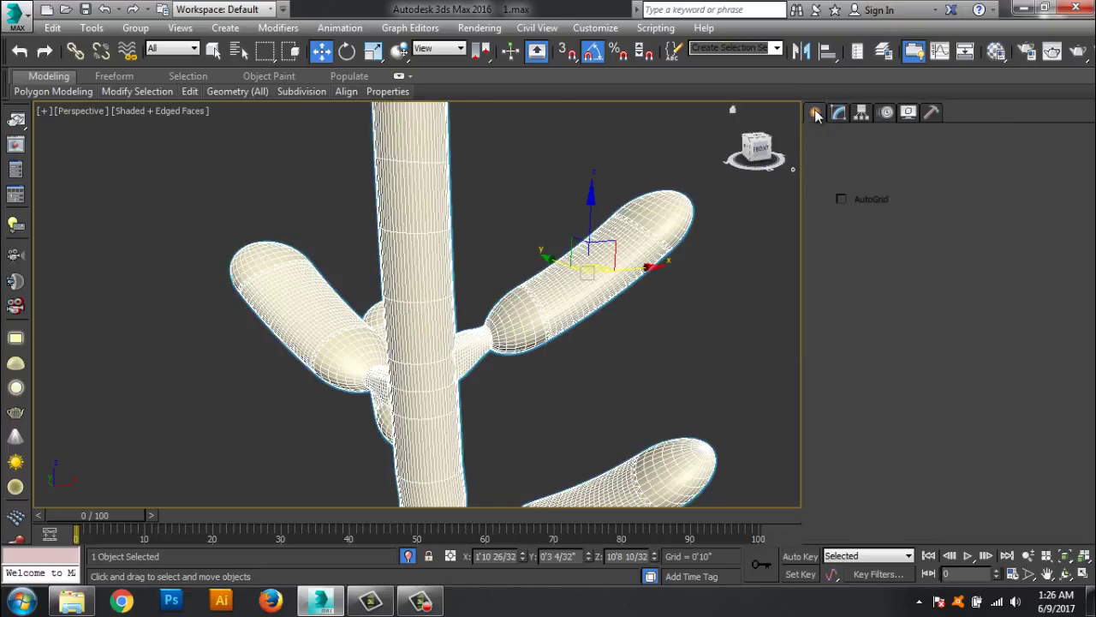
pyautogui.moveTo(360, 335)
pyautogui.keyDown('alt'); pyautogui.mouseDown(button='middle')
pyautogui.moveTo(361, 356)
pyautogui.moveTo(432, 376)
pyautogui.moveTo(543, 382)
pyautogui.mouseUp(button='middle'); pyautogui.keyUp('alt')
pyautogui.scroll(3, 524, 365)
pyautogui.scroll(2, 563, 338)
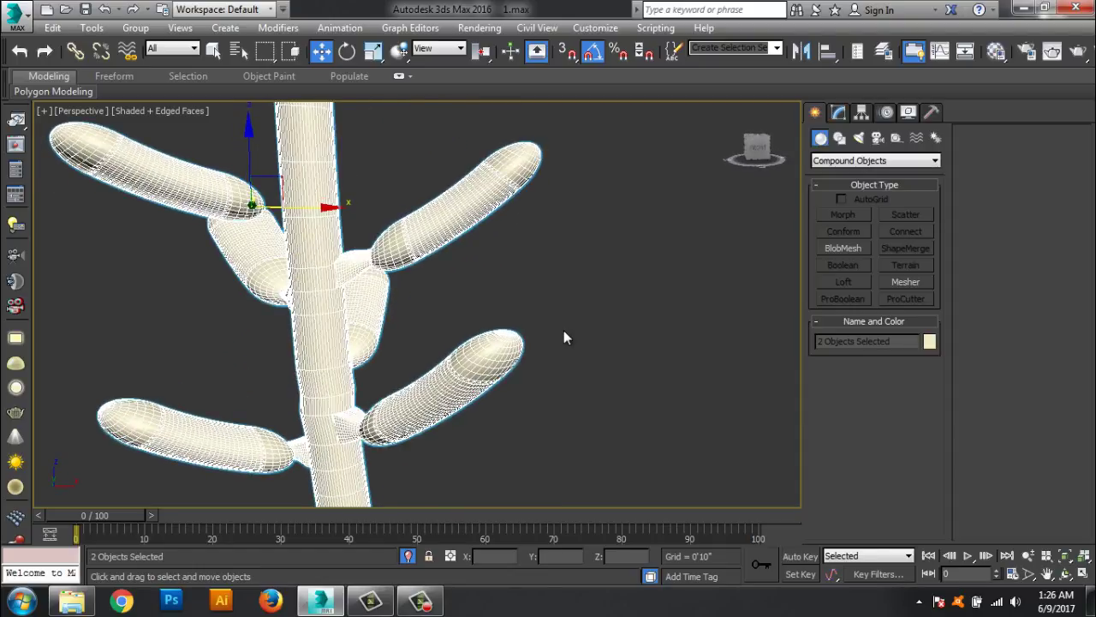
pyautogui.click(564, 338)
pyautogui.click(220, 191)
pyautogui.keyDown('alt'); pyautogui.moveTo(220, 191); pyautogui.dragTo(265, 345, button='middle'); pyautogui.keyUp('alt')
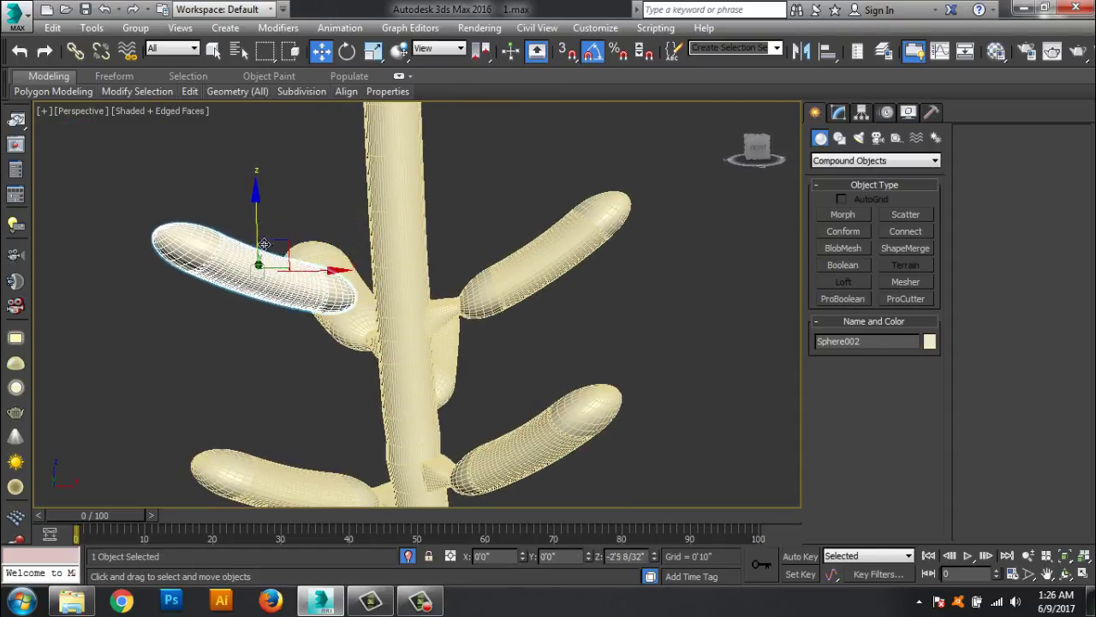
pyautogui.moveTo(264, 244)
pyautogui.keyDown('alt'); pyautogui.mouseDown(button='middle')
pyautogui.moveTo(356, 391)
pyautogui.moveTo(405, 263)
pyautogui.moveTo(420, 257)
pyautogui.moveTo(416, 284)
pyautogui.mouseUp(button='middle'); pyautogui.keyUp('alt')
pyautogui.scroll(5, 514, 343)
# Step: Select the stem and extend a vertical stem edge into a 64-edge ring in Edge mode
pyautogui.click(508, 338)
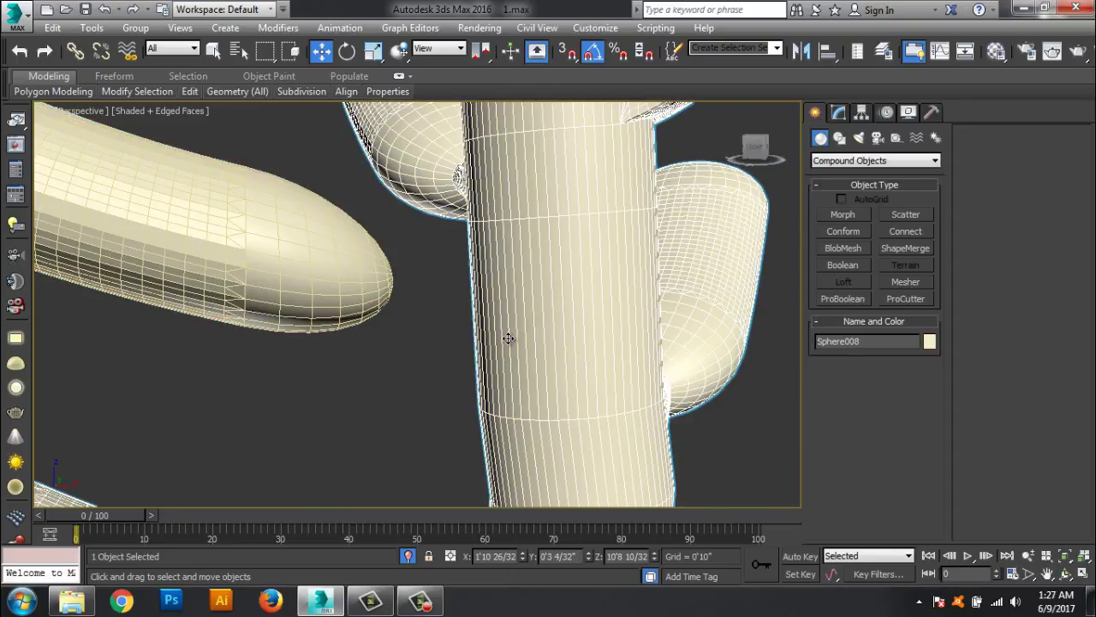
pyautogui.click(843, 110)
pyautogui.press('2')
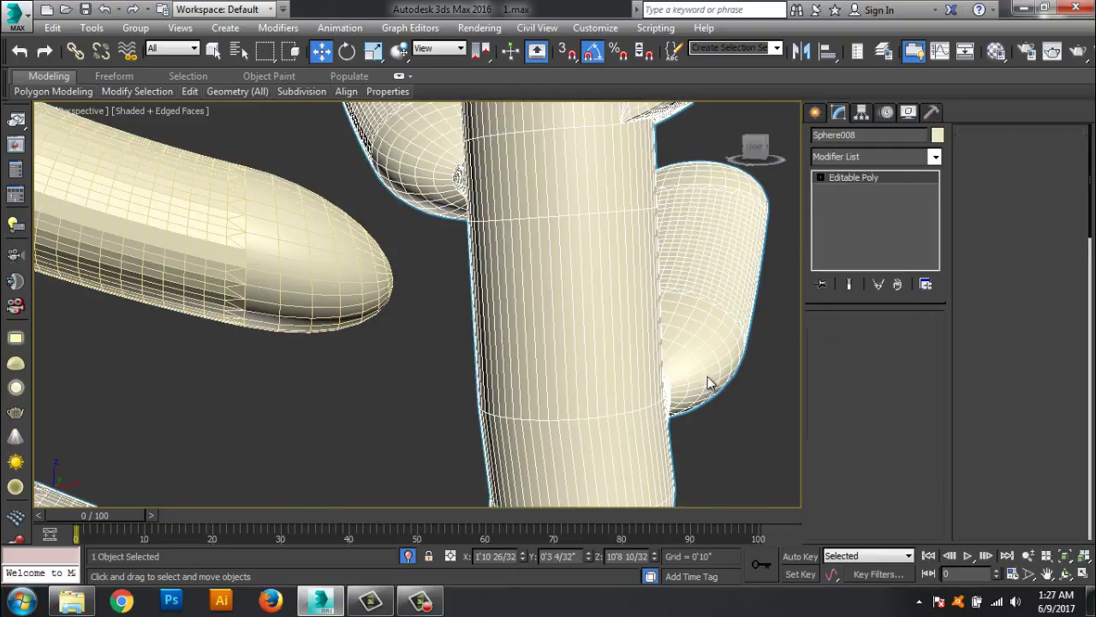
pyautogui.click(558, 348)
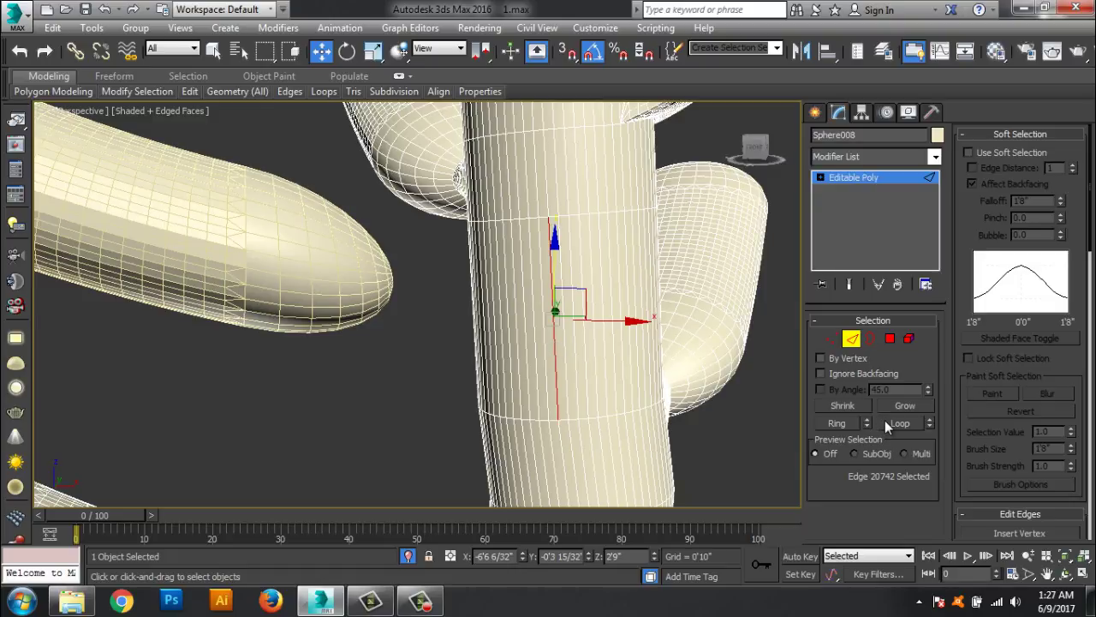
pyautogui.click(836, 422)
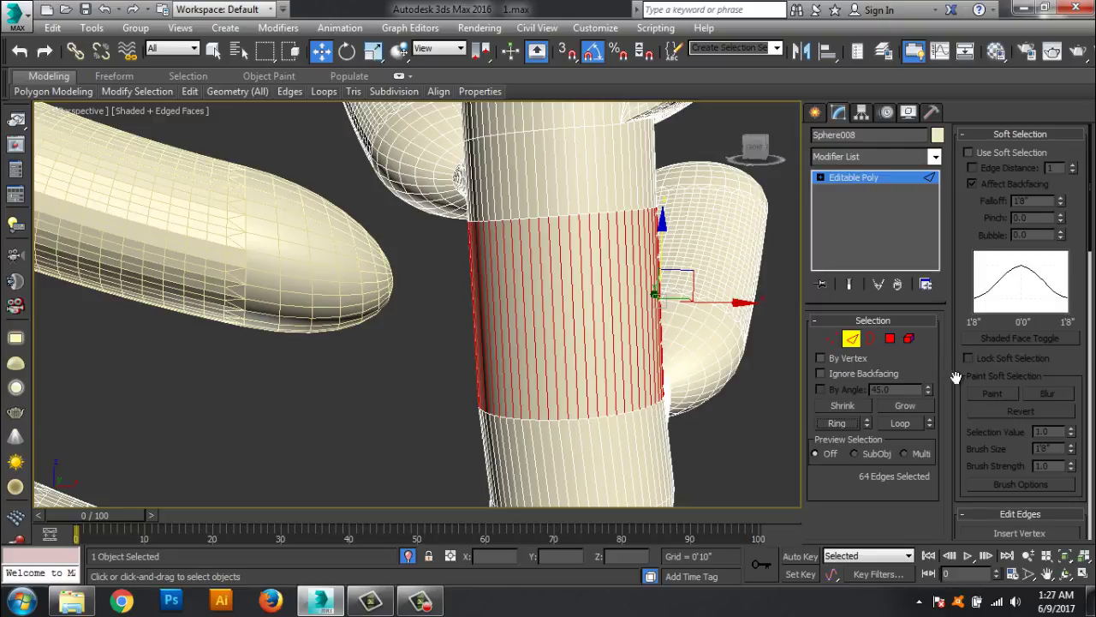
# Step: Add one new edge loop through the selected edge ring on trunk Sphere008
pyautogui.scroll(-5, 949, 383)
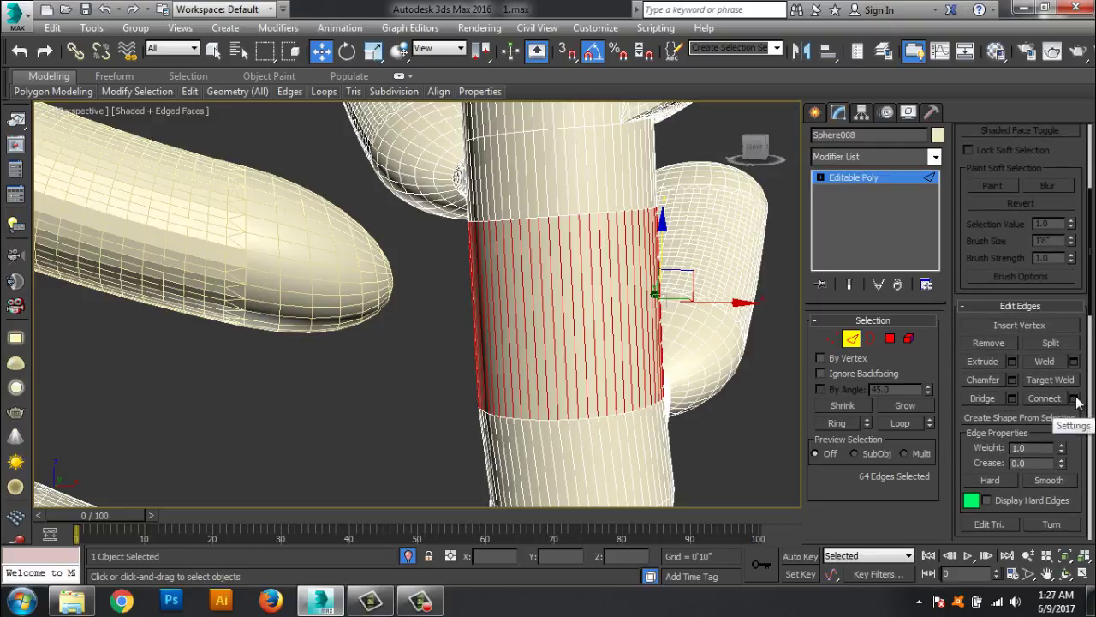
pyautogui.click(1075, 398)
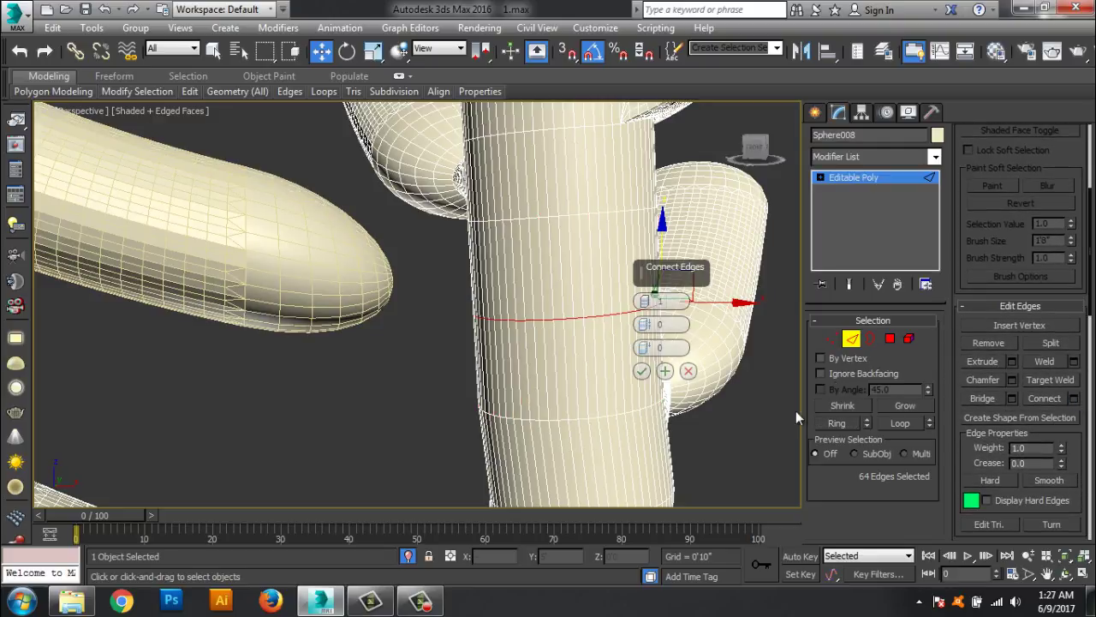
pyautogui.click(641, 370)
# Step: Select the Sphere002 branch and ring-select the edges at its tip
pyautogui.moveTo(419, 404)
pyautogui.keyDown('alt'); pyautogui.mouseDown(button='middle')
pyautogui.moveTo(460, 403)
pyautogui.moveTo(441, 437)
pyautogui.mouseUp(button='middle'); pyautogui.keyUp('alt')
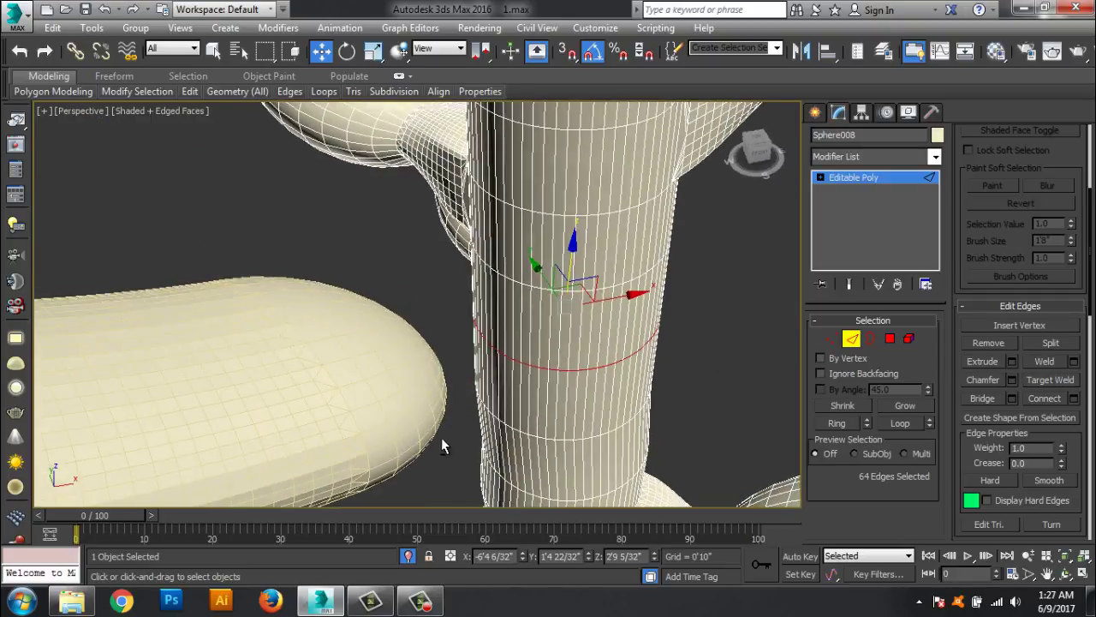
pyautogui.click(856, 177)
pyautogui.click(369, 314)
pyautogui.moveTo(421, 368)
pyautogui.keyDown('alt'); pyautogui.mouseDown(button='middle')
pyautogui.moveTo(363, 355)
pyautogui.moveTo(408, 334)
pyautogui.mouseUp(button='middle'); pyautogui.keyUp('alt')
pyautogui.scroll(3, 362, 354)
pyautogui.click(888, 338)
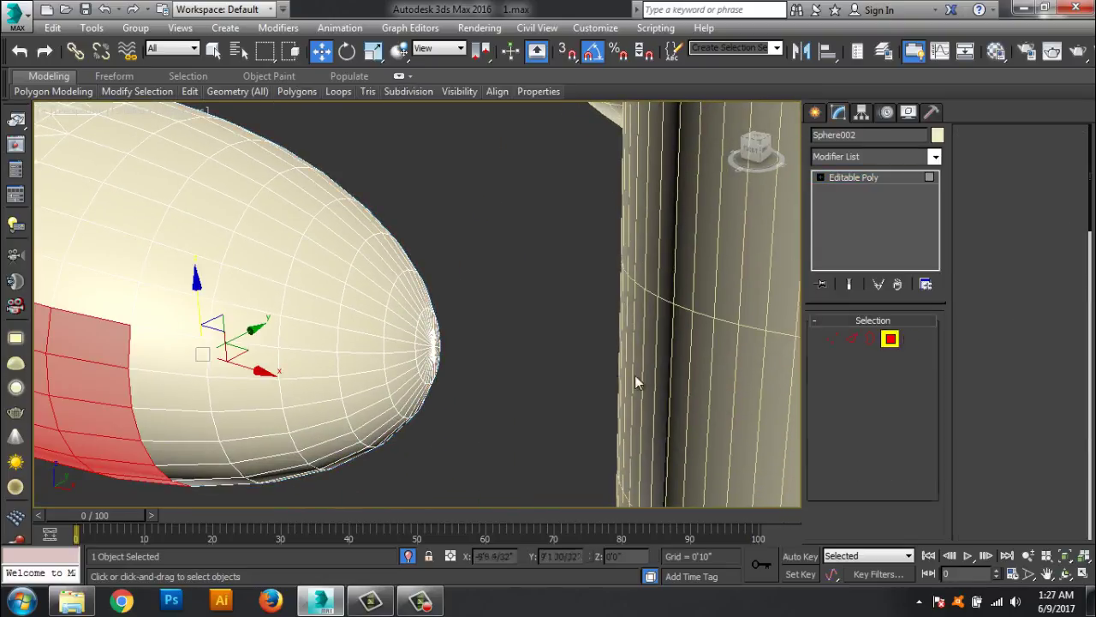
pyautogui.click(851, 338)
pyautogui.click(396, 329)
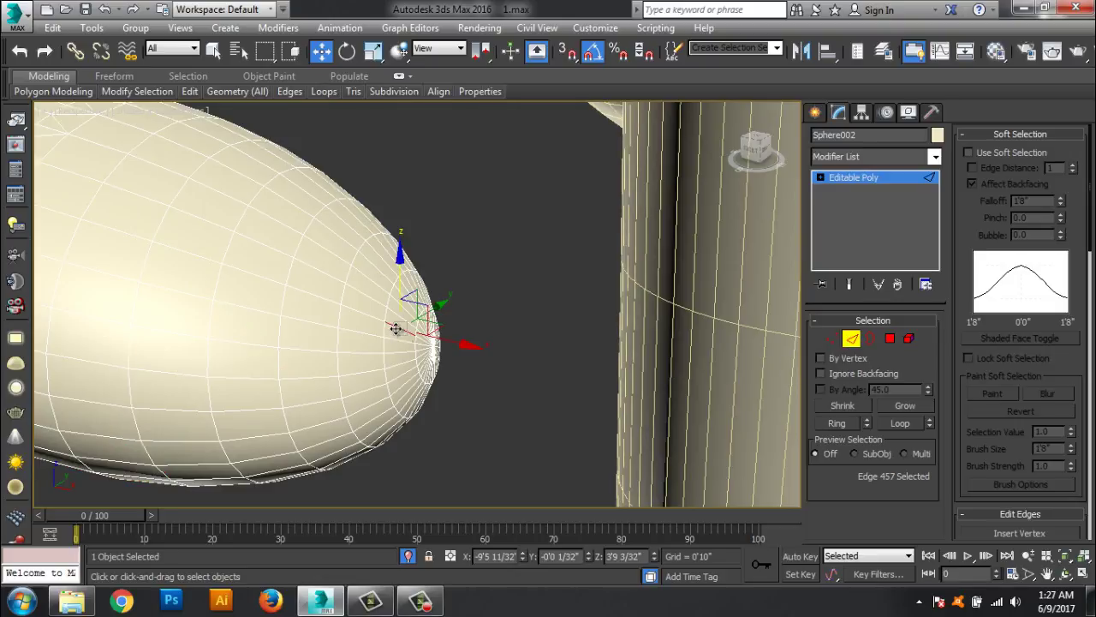
pyautogui.click(845, 423)
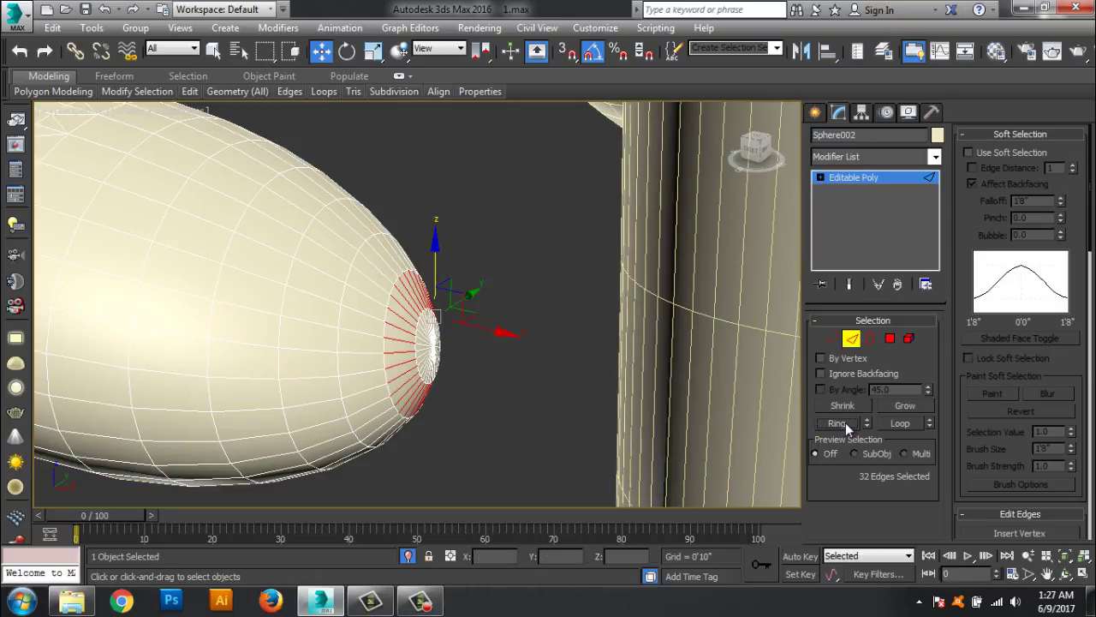
# Step: Delete the rounded cap element at the Sphere002 branch tip, leaving it open
pyautogui.click(909, 338)
pyautogui.click(428, 342)
pyautogui.press('Delete')
pyautogui.click(840, 177)
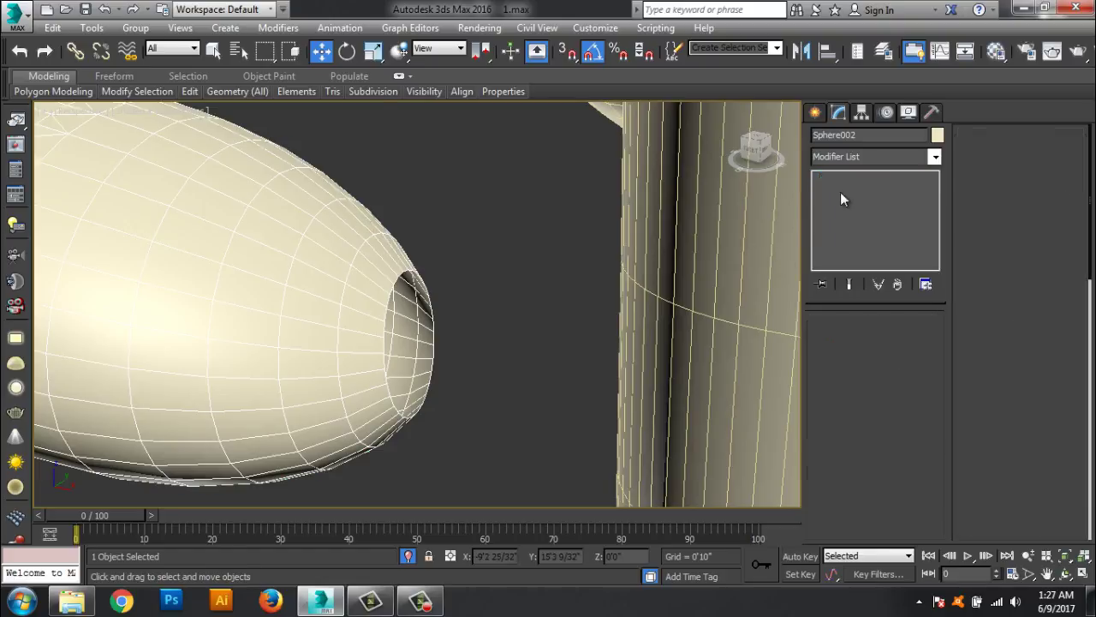
pyautogui.moveTo(440, 377)
pyautogui.keyDown('alt'); pyautogui.mouseDown(button='middle')
pyautogui.moveTo(518, 402)
pyautogui.moveTo(505, 458)
pyautogui.moveTo(502, 428)
pyautogui.moveTo(599, 403)
pyautogui.moveTo(608, 300)
pyautogui.mouseUp(button='middle'); pyautogui.keyUp('alt')
pyautogui.click(889, 338)
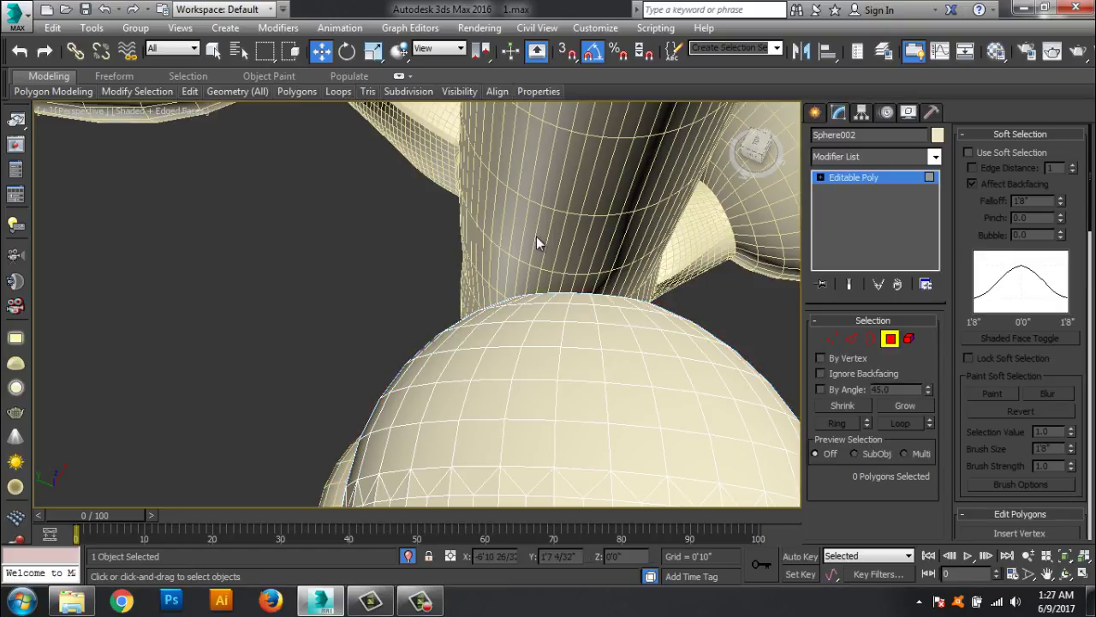
# Step: Delete a 13-polygon patch on Sphere008's side facing the open branch tip
pyautogui.click(865, 177)
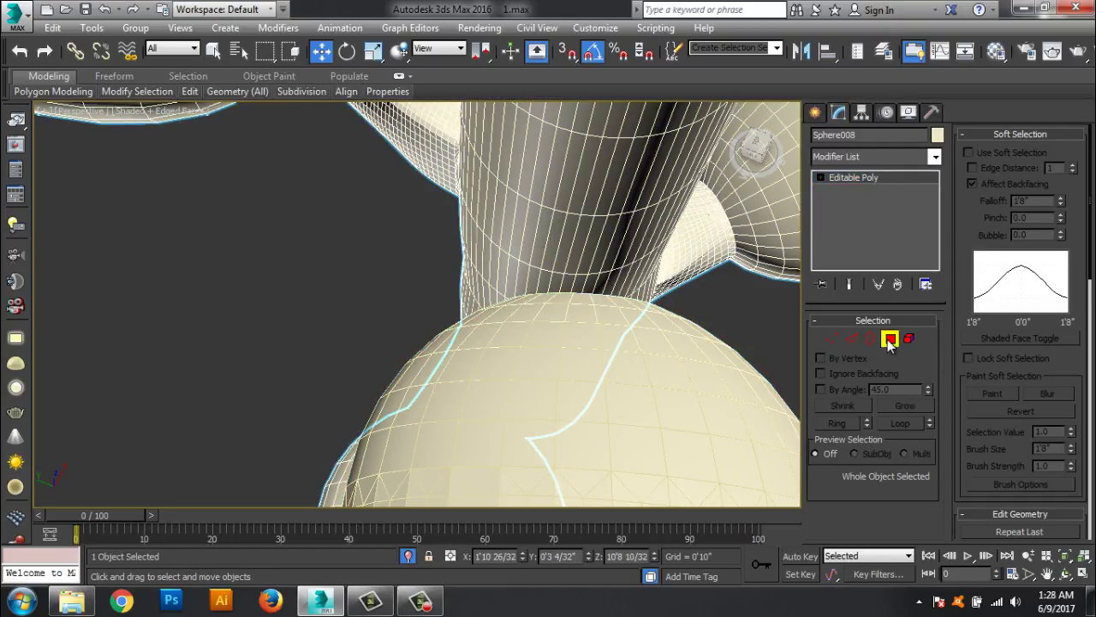
pyautogui.click(891, 339)
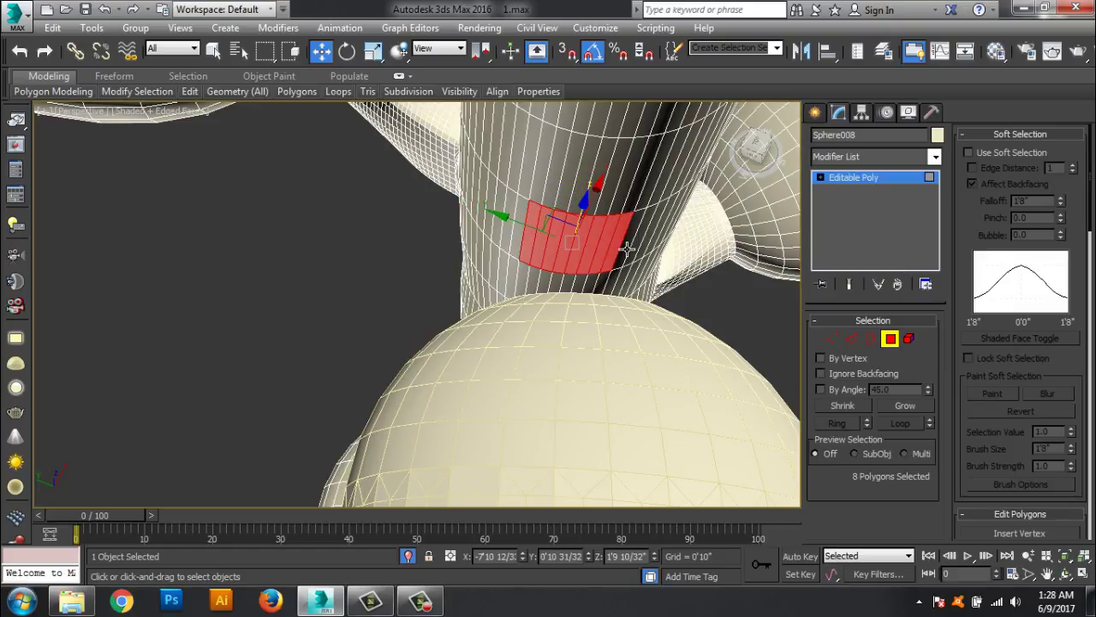
pyautogui.moveTo(634, 293)
pyautogui.keyDown('alt'); pyautogui.mouseDown(button='middle')
pyautogui.moveTo(420, 349)
pyautogui.moveTo(519, 358)
pyautogui.mouseUp(button='middle'); pyautogui.keyUp('alt')
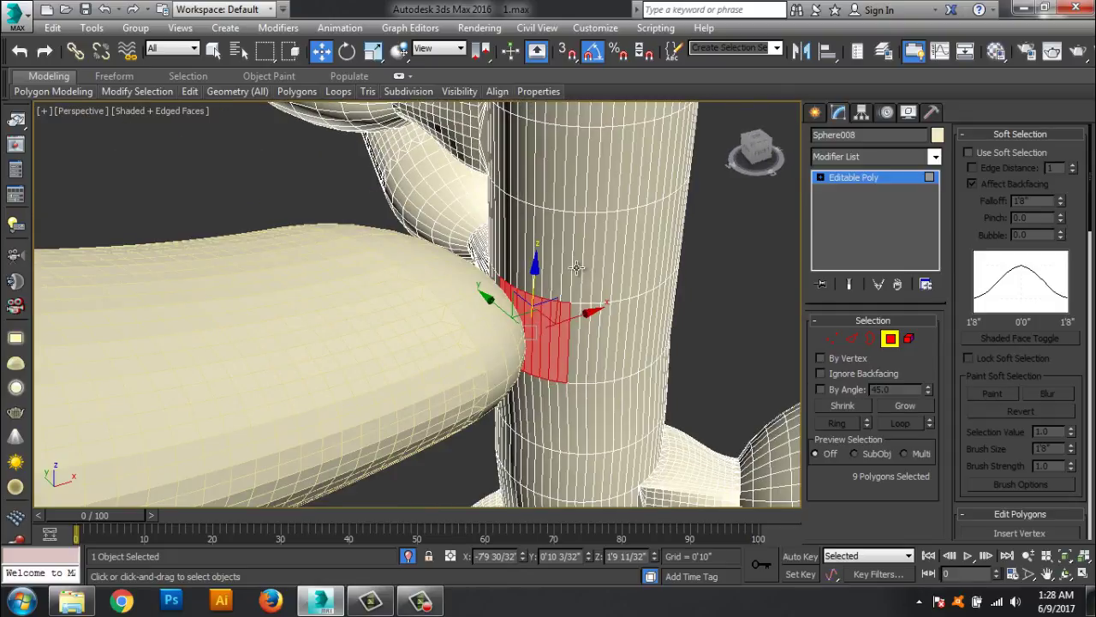
pyautogui.click(577, 268)
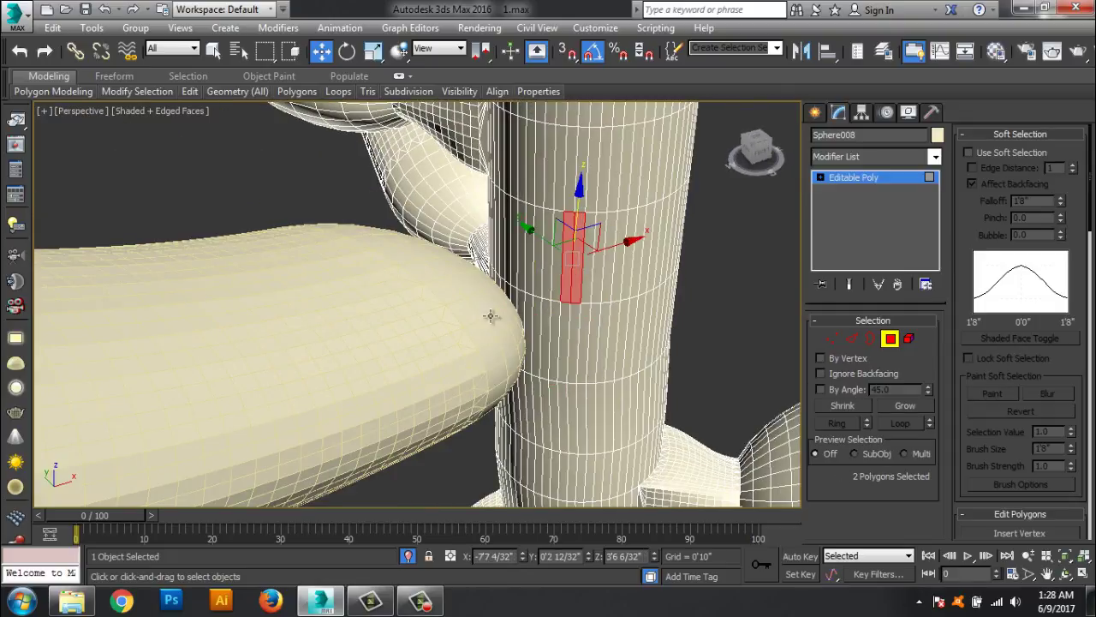
pyautogui.moveTo(491, 316)
pyautogui.keyDown('alt'); pyautogui.mouseDown(button='middle')
pyautogui.moveTo(523, 351)
pyautogui.moveTo(557, 277)
pyautogui.mouseUp(button='middle'); pyautogui.keyUp('alt')
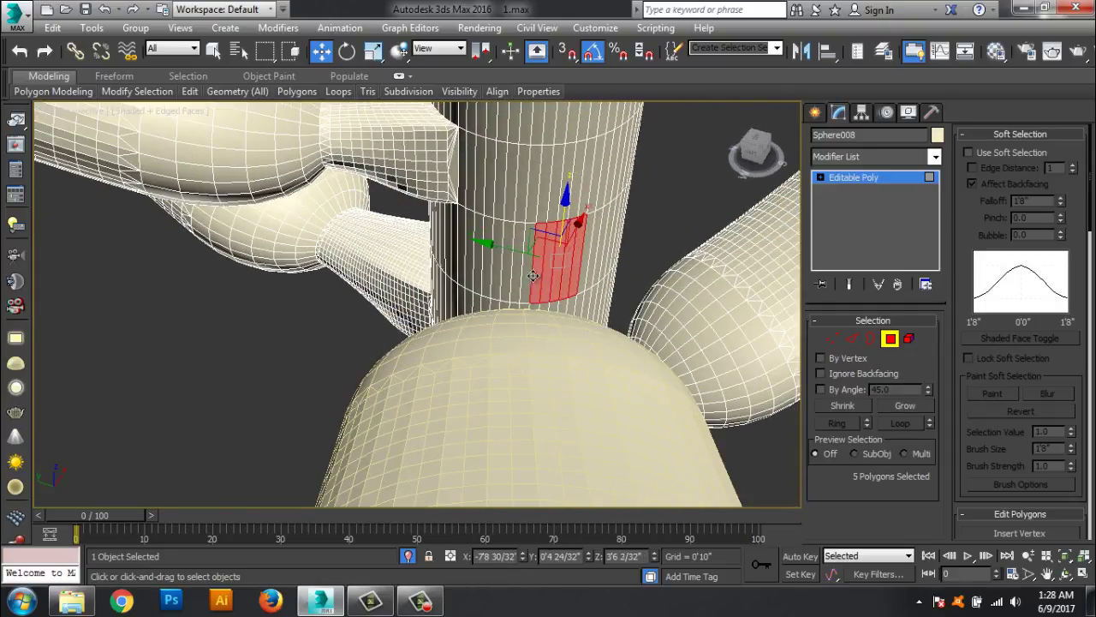
pyautogui.keyDown('ctrl'); pyautogui.click(497, 267); pyautogui.keyUp('ctrl')
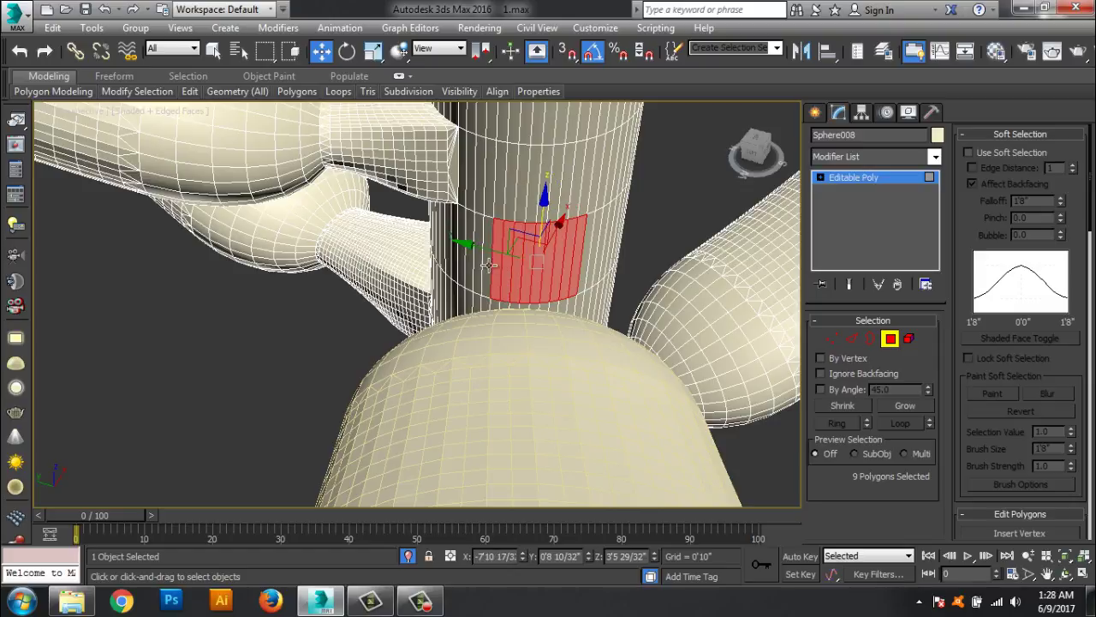
pyautogui.keyDown('ctrl'); pyautogui.click(480, 261); pyautogui.keyUp('ctrl')
pyautogui.moveTo(475, 260)
pyautogui.keyDown('alt'); pyautogui.mouseDown(button='middle')
pyautogui.moveTo(564, 304)
pyautogui.moveTo(390, 319)
pyautogui.mouseUp(button='middle'); pyautogui.keyUp('alt')
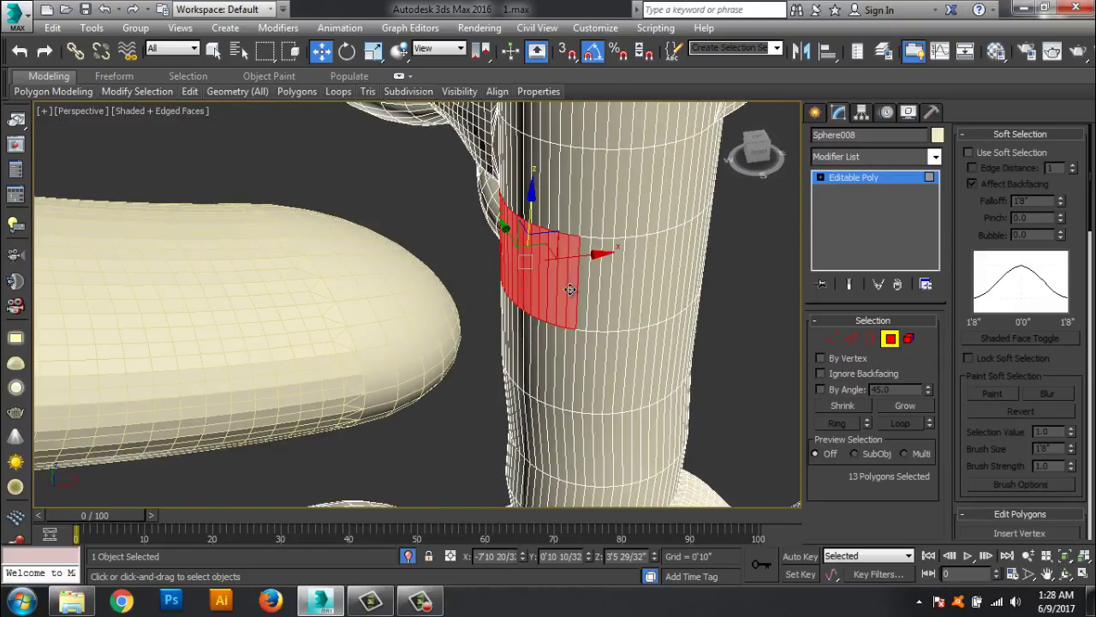
pyautogui.press('Delete')
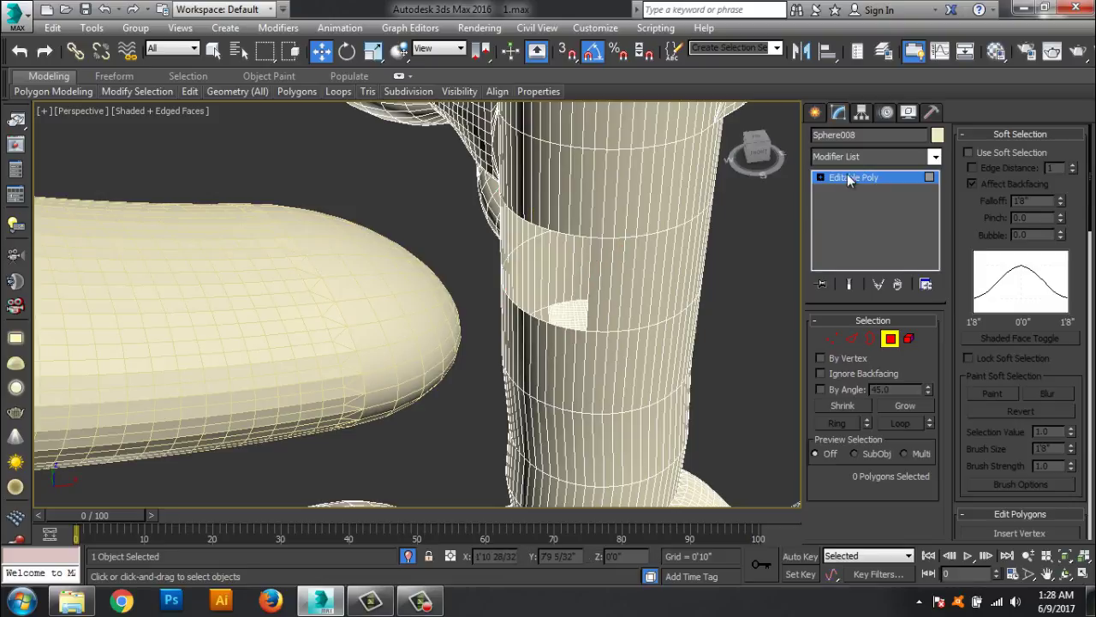
pyautogui.click(406, 311)
# Step: Bridge Sphere002 to Sphere008 with a Connect compound: 14 segments, tension -0.28
pyautogui.moveTo(397, 357)
pyautogui.keyDown('alt'); pyautogui.mouseDown(button='middle')
pyautogui.moveTo(365, 340)
pyautogui.moveTo(798, 177)
pyautogui.mouseUp(button='middle'); pyautogui.keyUp('alt')
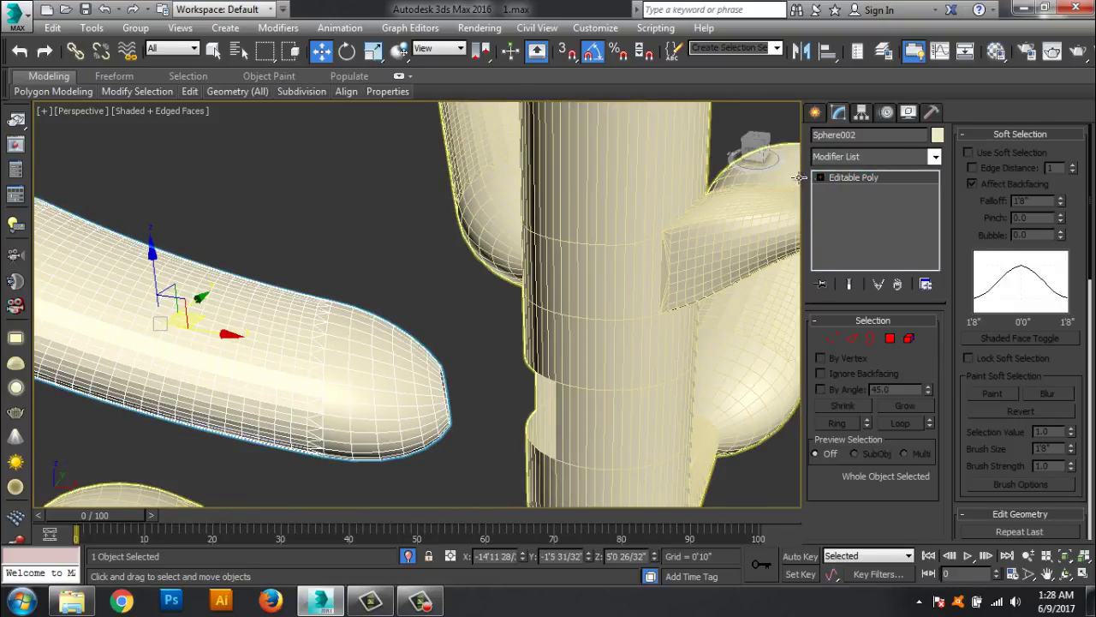
pyautogui.click(816, 113)
pyautogui.click(905, 232)
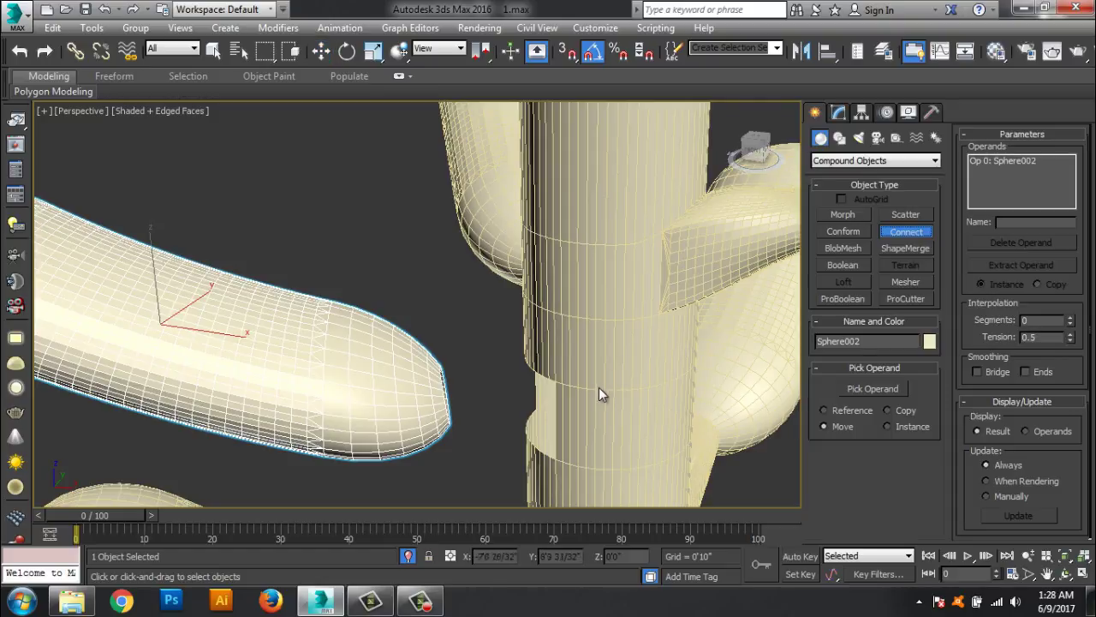
pyautogui.click(872, 389)
pyautogui.click(701, 454)
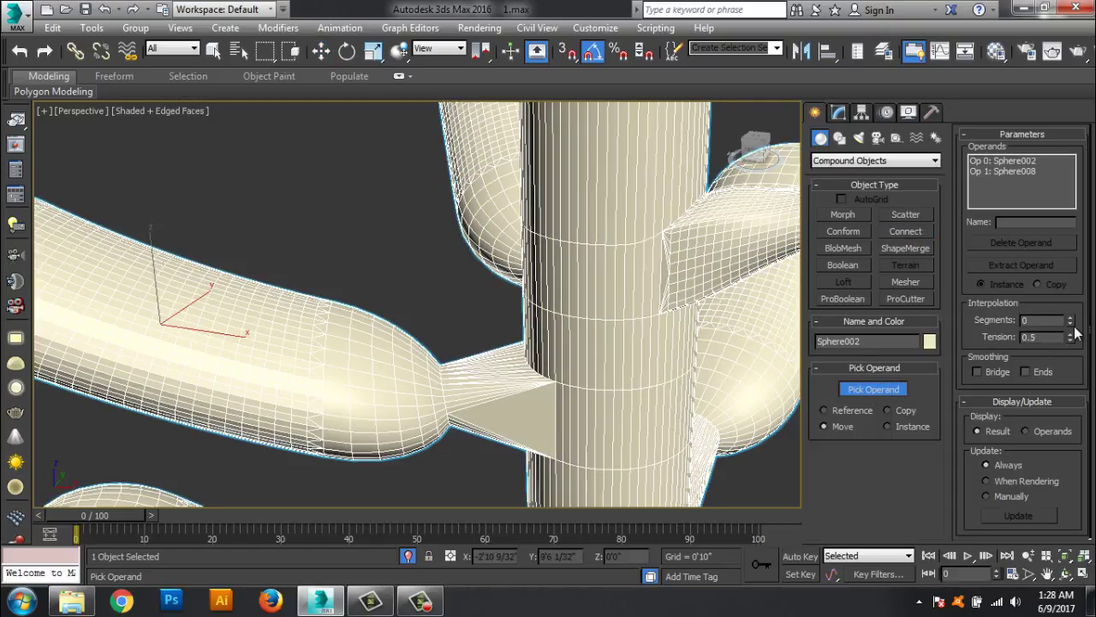
pyautogui.moveTo(1069, 320)
pyautogui.mouseDown()
pyautogui.moveTo(1070, 300)
pyautogui.moveTo(1074, 399)
pyautogui.mouseUp()
pyautogui.scroll(-2, 616, 421)
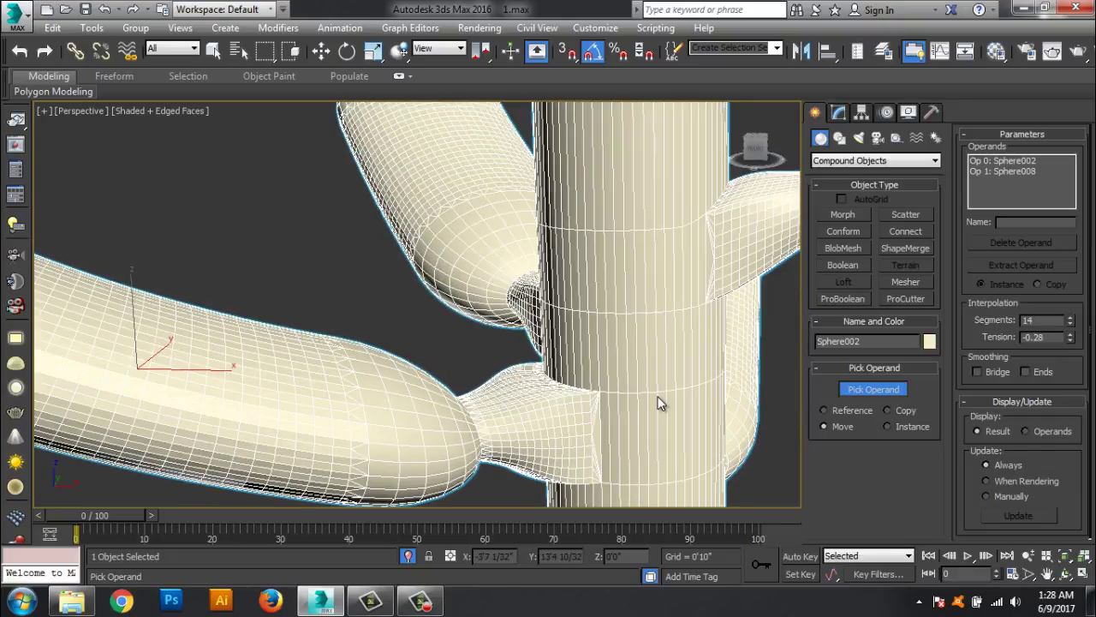
pyautogui.scroll(-3, 346, 348)
pyautogui.rightClick(346, 349)
pyautogui.keyDown('alt'); pyautogui.moveTo(260, 443); pyautogui.dragTo(434, 399, button='middle'); pyautogui.keyUp('alt')
pyautogui.scroll(-5, 402, 451)
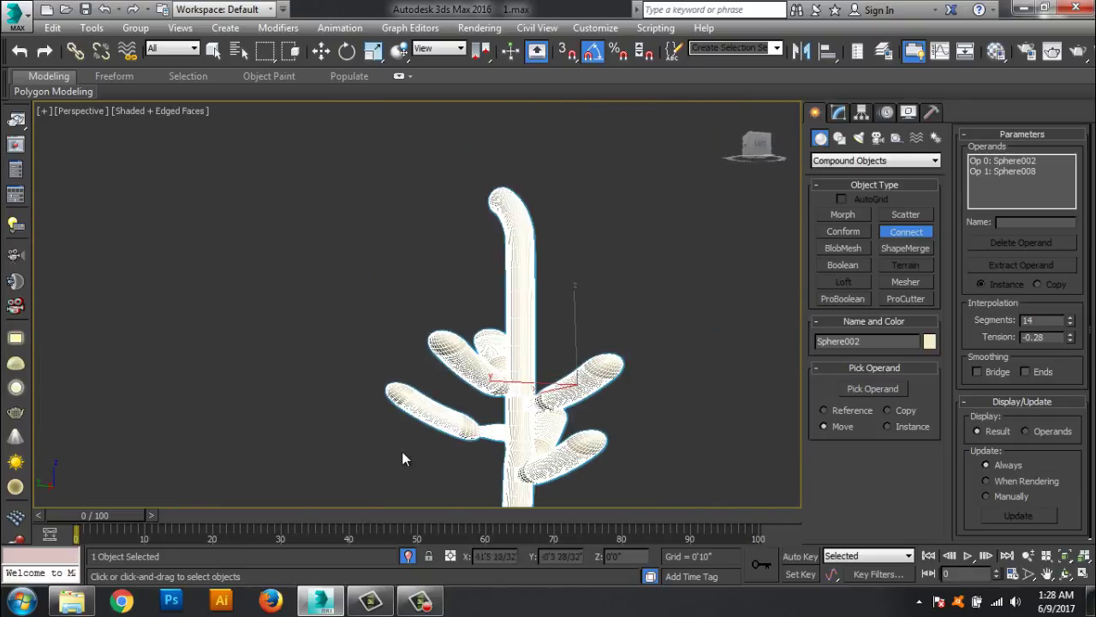
pyautogui.keyDown('alt'); pyautogui.moveTo(402, 451); pyautogui.dragTo(512, 382, button='middle'); pyautogui.keyUp('alt')
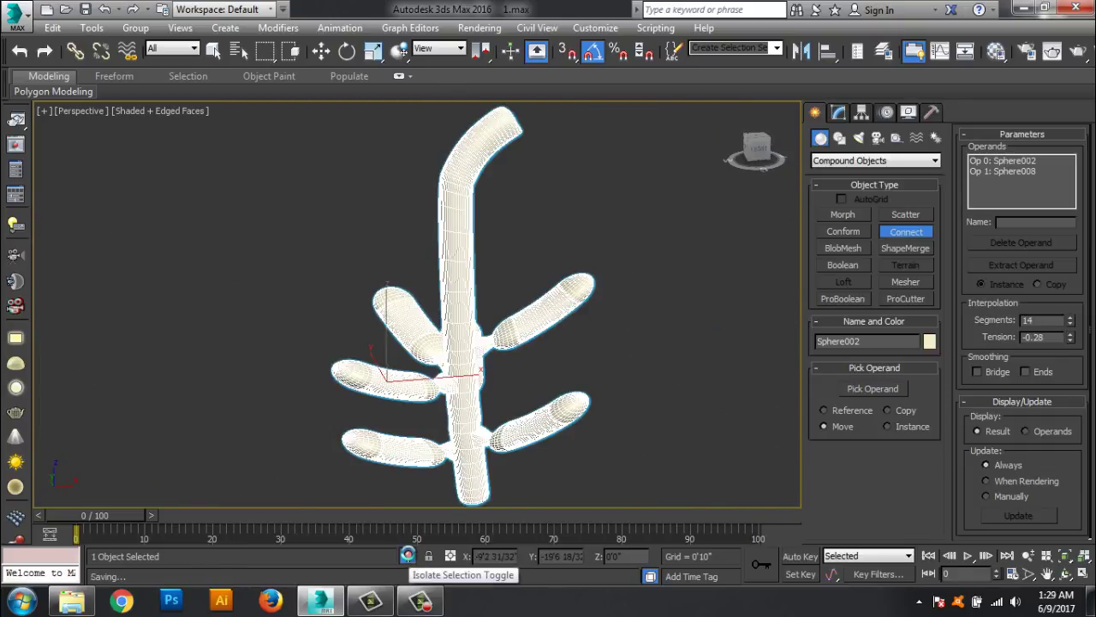
# Step: Shift-drag a top branch capsule downward to clone it as Sphere011
pyautogui.press('w')
pyautogui.moveTo(411, 554)
pyautogui.keyDown('alt'); pyautogui.mouseDown(button='middle')
pyautogui.moveTo(536, 431)
pyautogui.moveTo(517, 375)
pyautogui.moveTo(559, 409)
pyautogui.moveTo(450, 337)
pyautogui.moveTo(488, 284)
pyautogui.mouseUp(button='middle'); pyautogui.keyUp('alt')
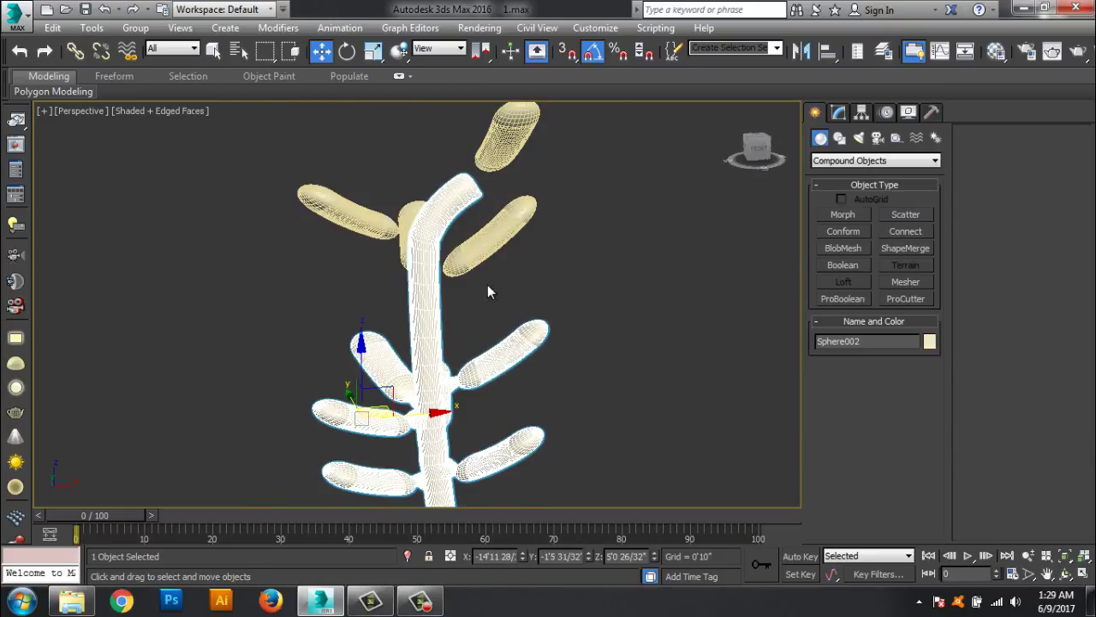
pyautogui.click(482, 255)
pyautogui.keyDown('shift'); pyautogui.moveTo(493, 189); pyautogui.dragTo(505, 300); pyautogui.keyUp('shift')
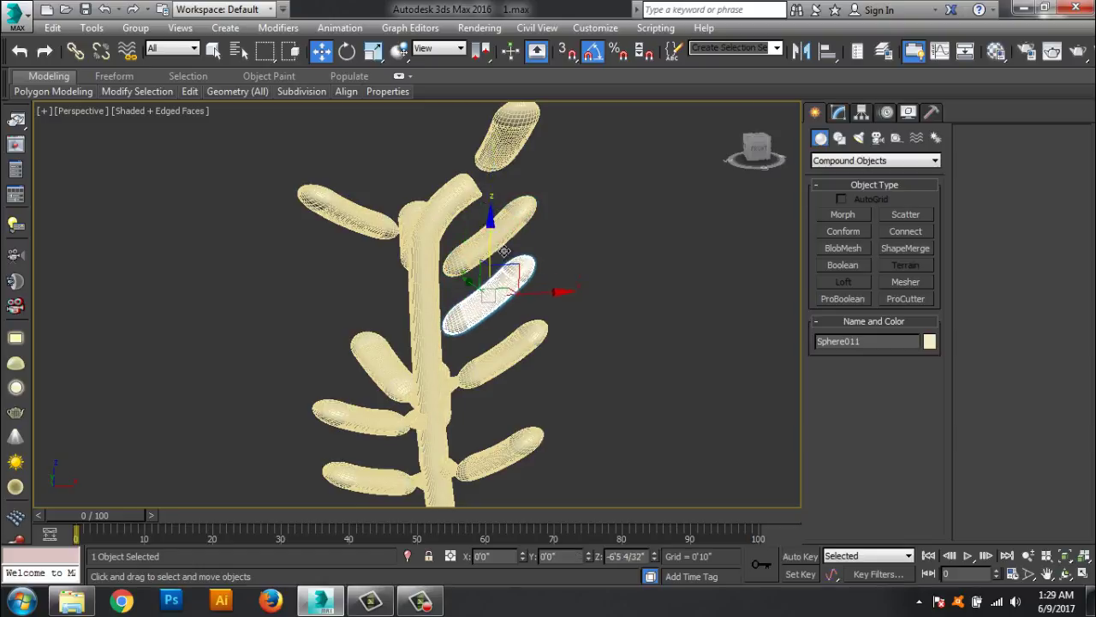
pyautogui.click(550, 367)
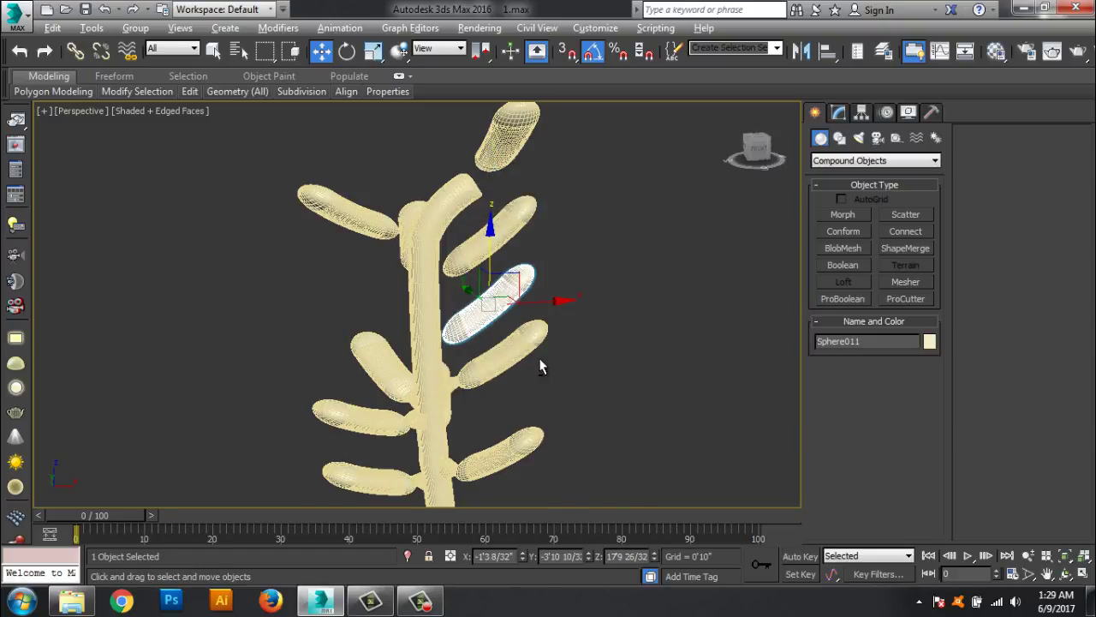
# Step: In wireframe Top view, rotate the copied branch outward
pyautogui.press('t')
pyautogui.press('F3')
pyautogui.moveTo(391, 400)
pyautogui.mouseDown(button='middle')
pyautogui.moveTo(374, 374)
pyautogui.moveTo(326, 347)
pyautogui.mouseUp(button='middle')
pyautogui.scroll(-2, 326, 348)
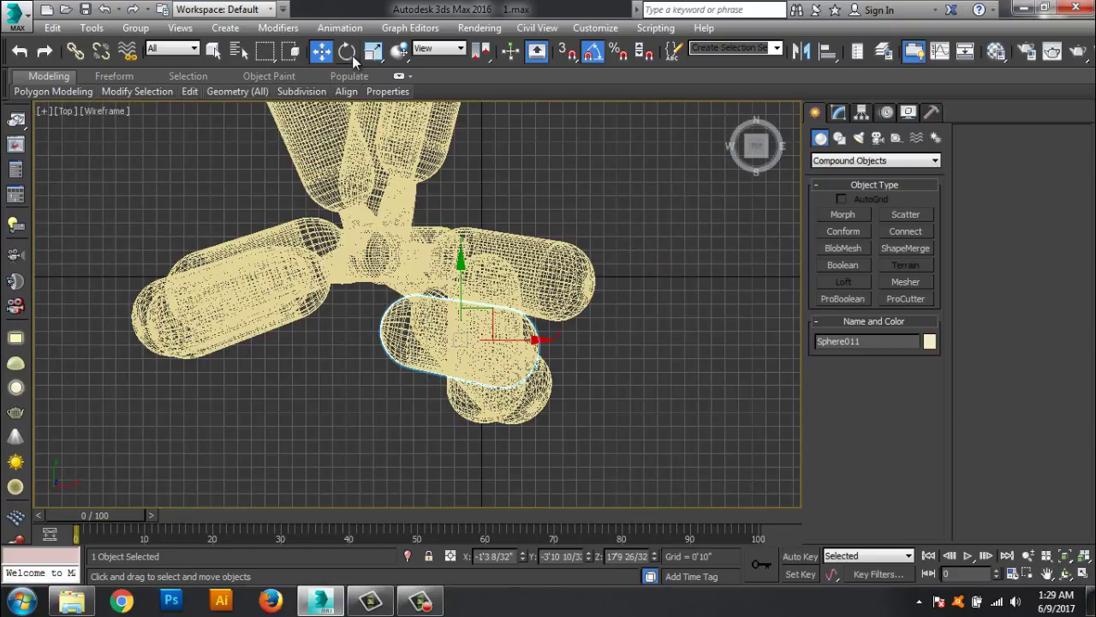
pyautogui.press('e')
pyautogui.moveTo(474, 434)
pyautogui.mouseDown()
pyautogui.moveTo(428, 405)
pyautogui.moveTo(384, 400)
pyautogui.mouseUp()
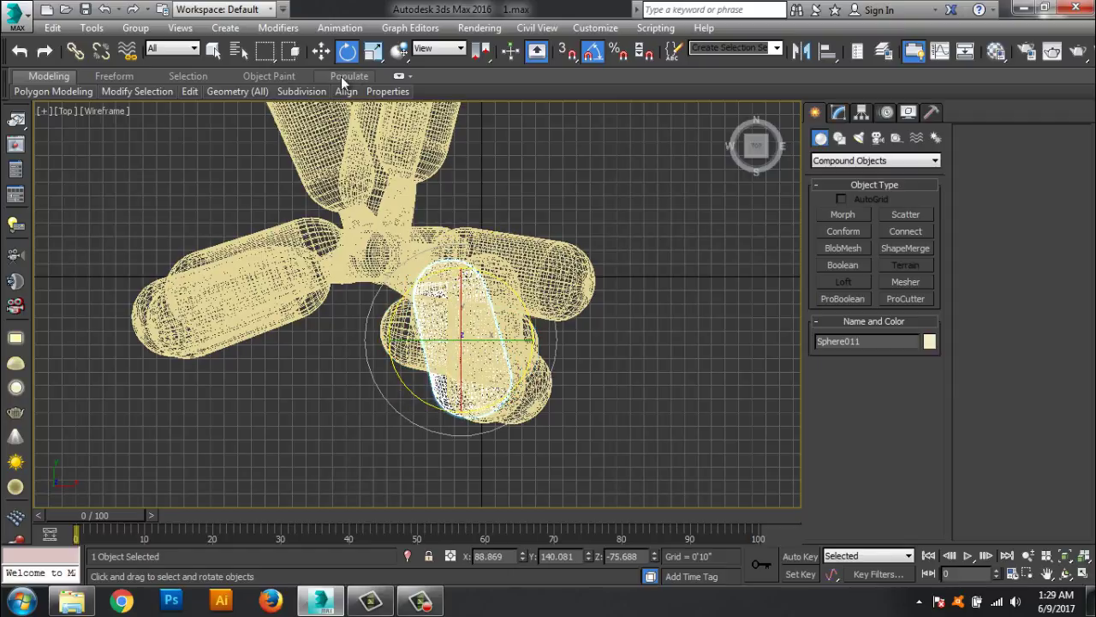
# Step: Move and re-angle the copy, about -75.7°, so it sits against the upper trunk
pyautogui.click(322, 55)
pyautogui.moveTo(488, 313); pyautogui.dragTo(399, 385)
pyautogui.press('e')
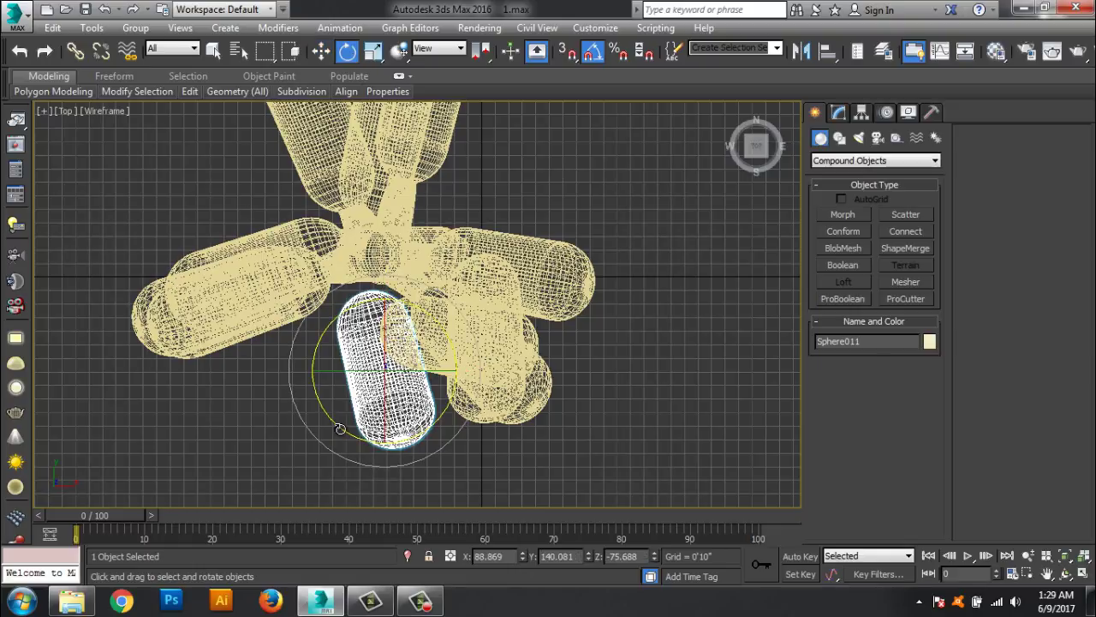
pyautogui.moveTo(340, 428); pyautogui.dragTo(331, 428)
pyautogui.press('w')
pyautogui.press('p')
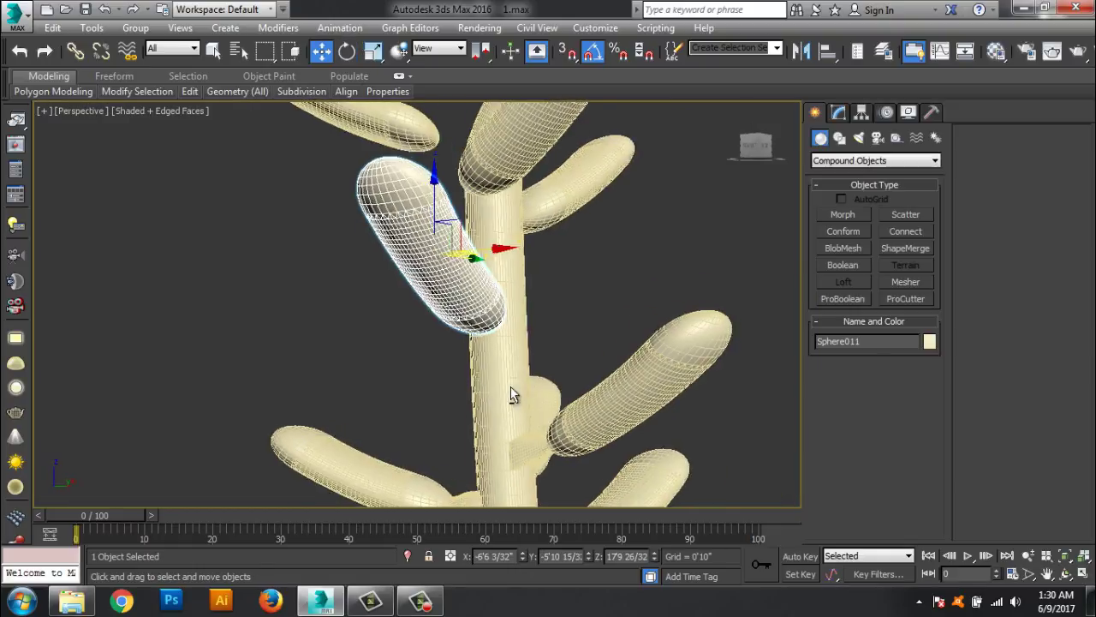
pyautogui.moveTo(509, 391)
pyautogui.keyDown('alt'); pyautogui.mouseDown(button='middle')
pyautogui.moveTo(465, 370)
pyautogui.moveTo(439, 148)
pyautogui.moveTo(434, 206)
pyautogui.moveTo(403, 257)
pyautogui.moveTo(374, 269)
pyautogui.mouseUp(button='middle'); pyautogui.keyUp('alt')
# Step: Reselect the Sphere011 capsule and enter its Editable Poly edge level
pyautogui.click(374, 269)
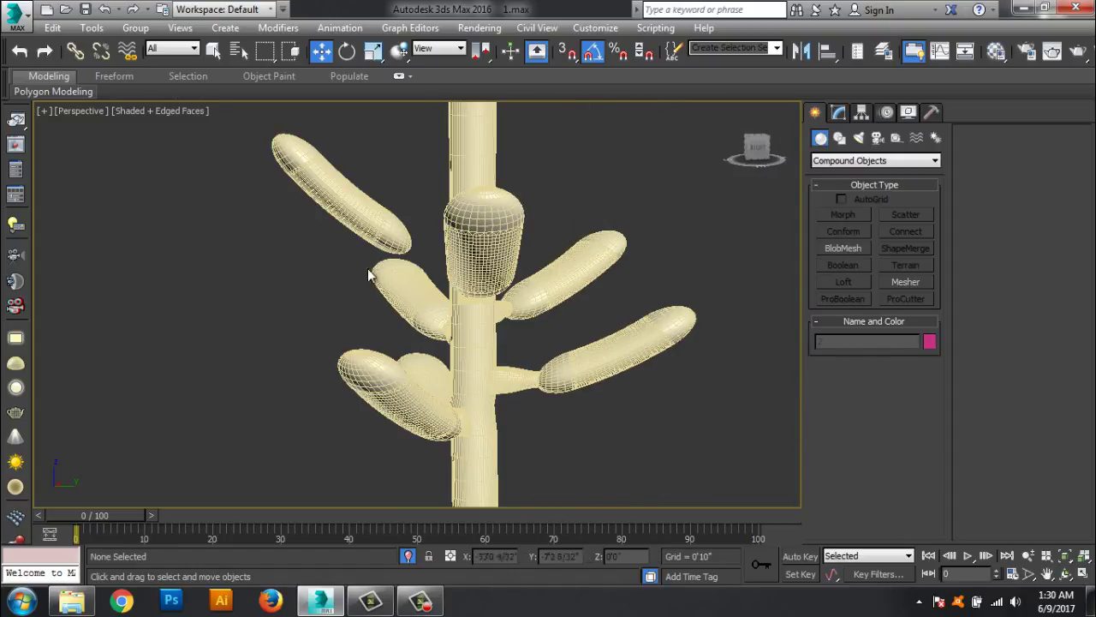
pyautogui.click(377, 248)
pyautogui.scroll(3, 402, 244)
pyautogui.scroll(3, 401, 244)
pyautogui.scroll(3, 452, 274)
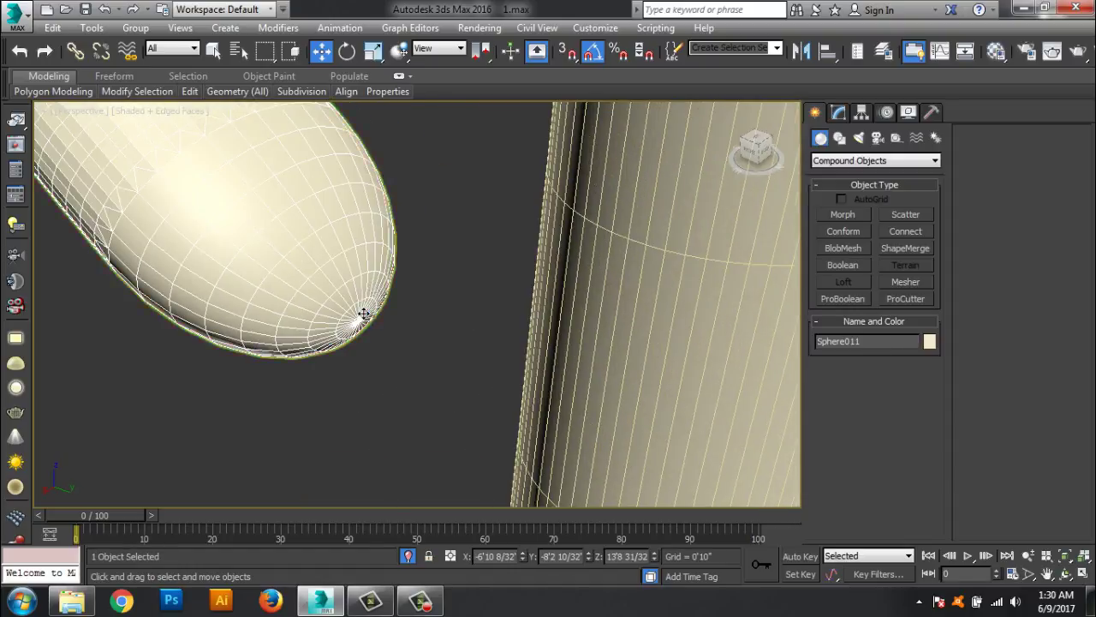
pyautogui.scroll(2, 402, 282)
pyautogui.click(841, 113)
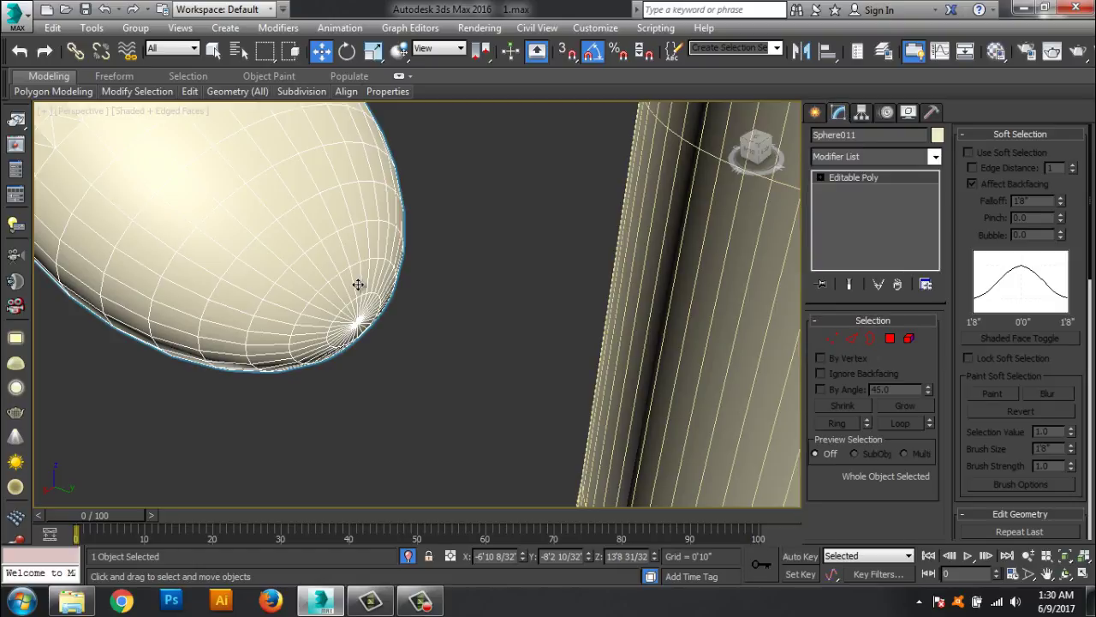
pyautogui.click(852, 338)
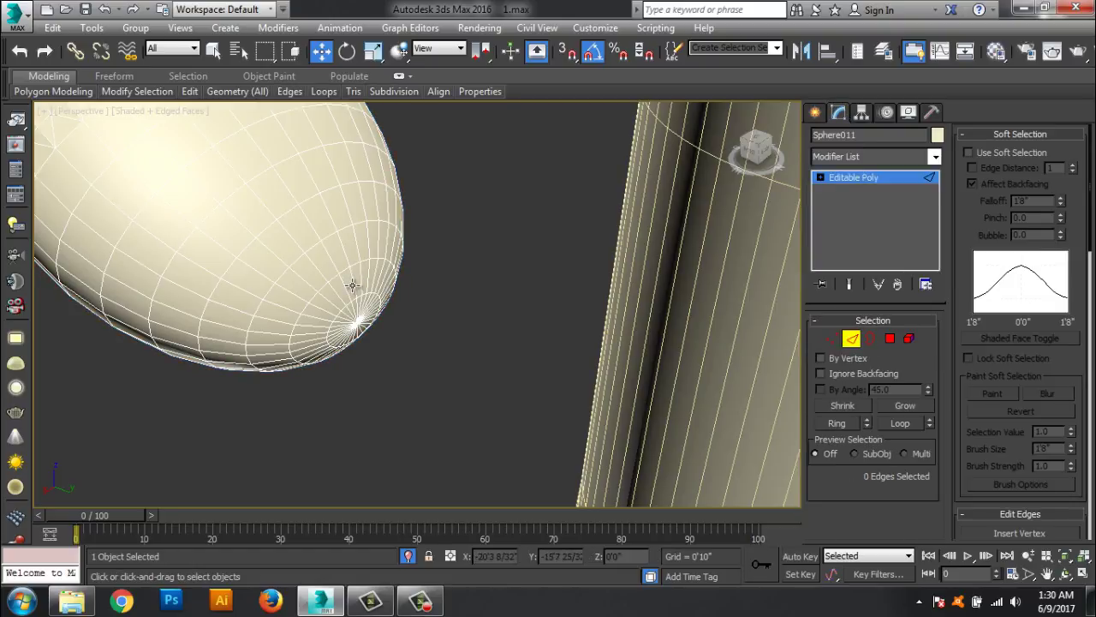
pyautogui.click(352, 286)
pyautogui.click(845, 421)
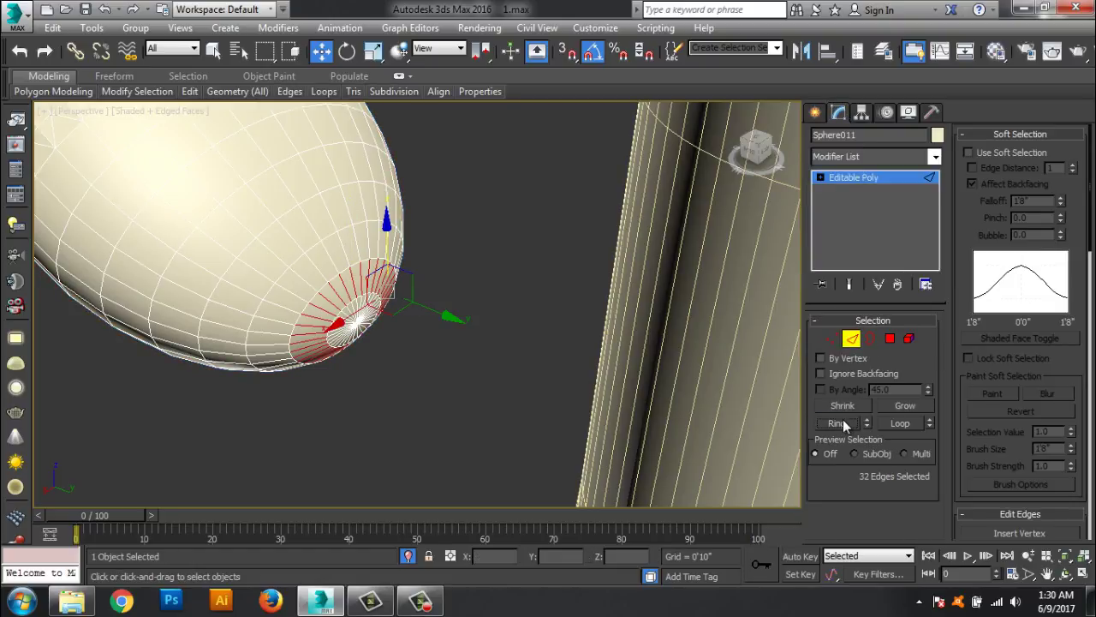
pyautogui.click(520, 450)
# Step: Delete Sphere011's end-cap element, leaving its tip open beside the trunk
pyautogui.click(909, 339)
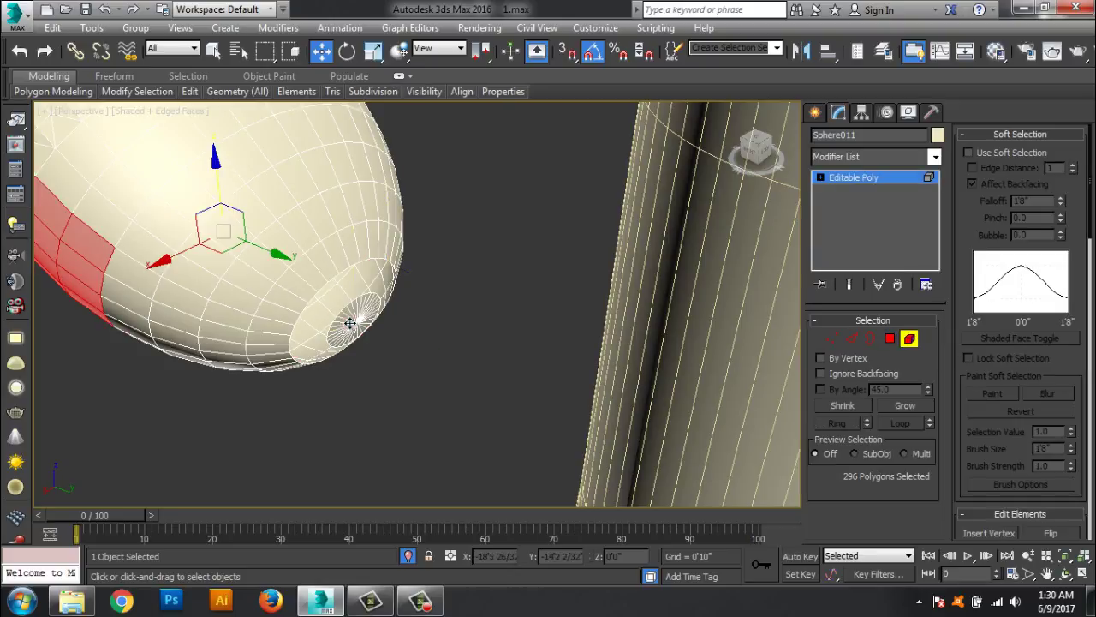
pyautogui.click(351, 322)
pyautogui.press('Delete')
pyautogui.click(848, 178)
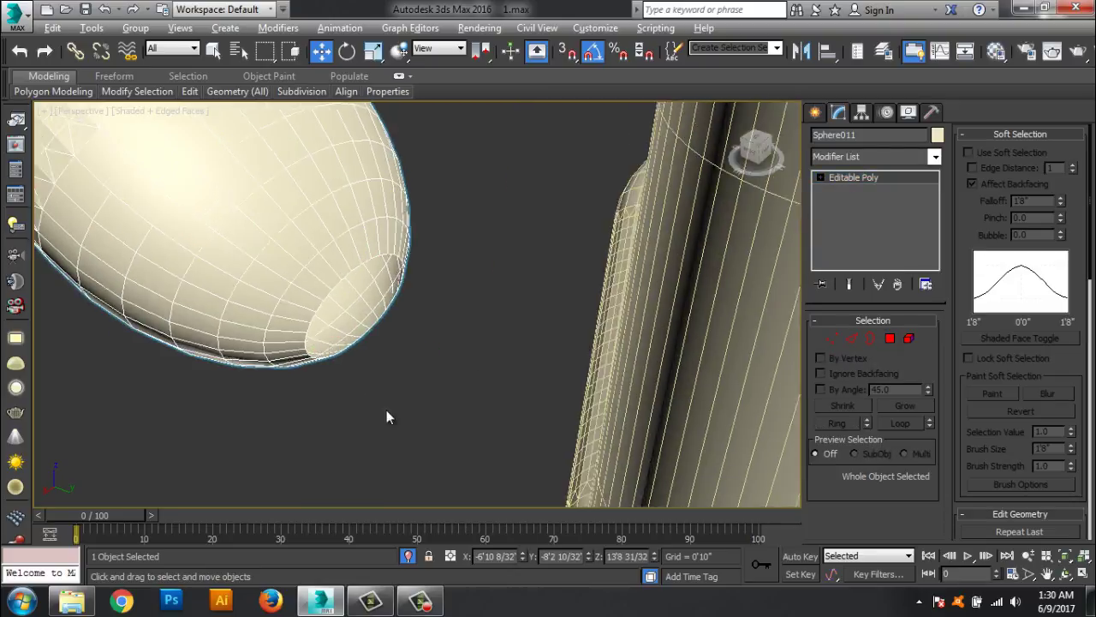
pyautogui.moveTo(386, 416)
pyautogui.keyDown('alt'); pyautogui.mouseDown(button='middle')
pyautogui.moveTo(472, 358)
pyautogui.moveTo(443, 448)
pyautogui.moveTo(446, 406)
pyautogui.moveTo(493, 413)
pyautogui.moveTo(551, 342)
pyautogui.mouseUp(button='middle'); pyautogui.keyUp('alt')
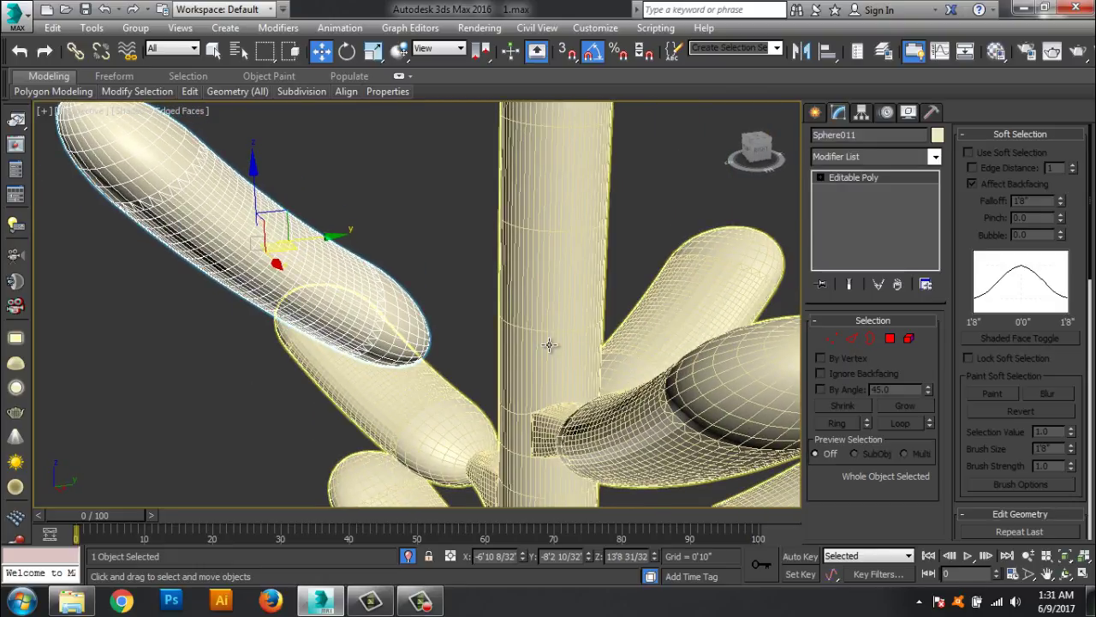
pyautogui.scroll(4, 549, 342)
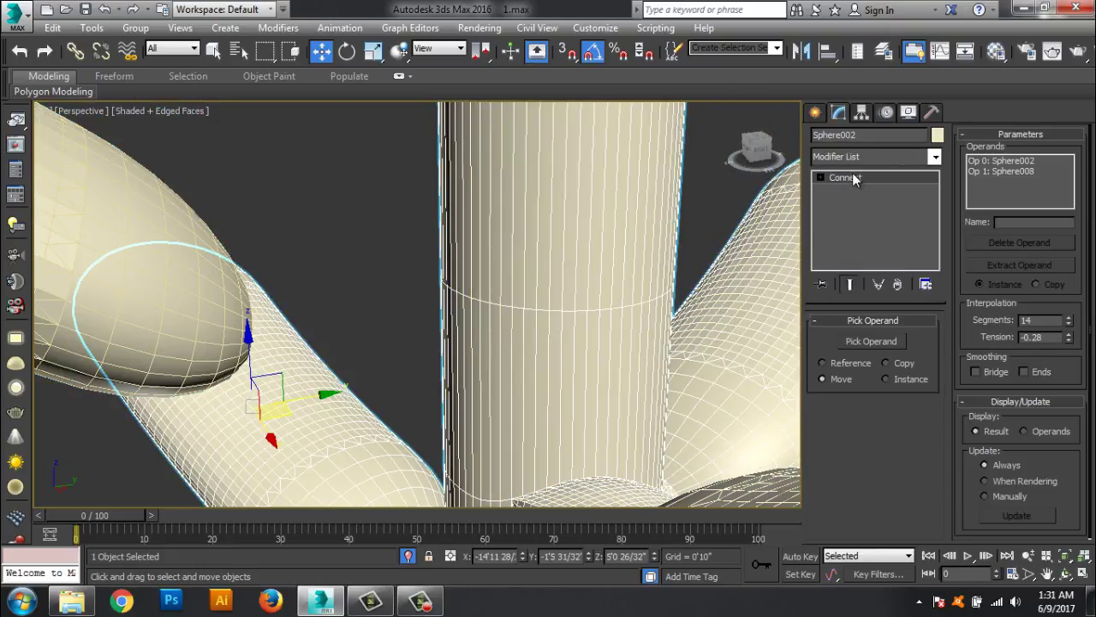
# Step: Convert the Connect object to Editable Poly and select edges around the trunk
pyautogui.rightClick(854, 178)
pyautogui.click(907, 298)
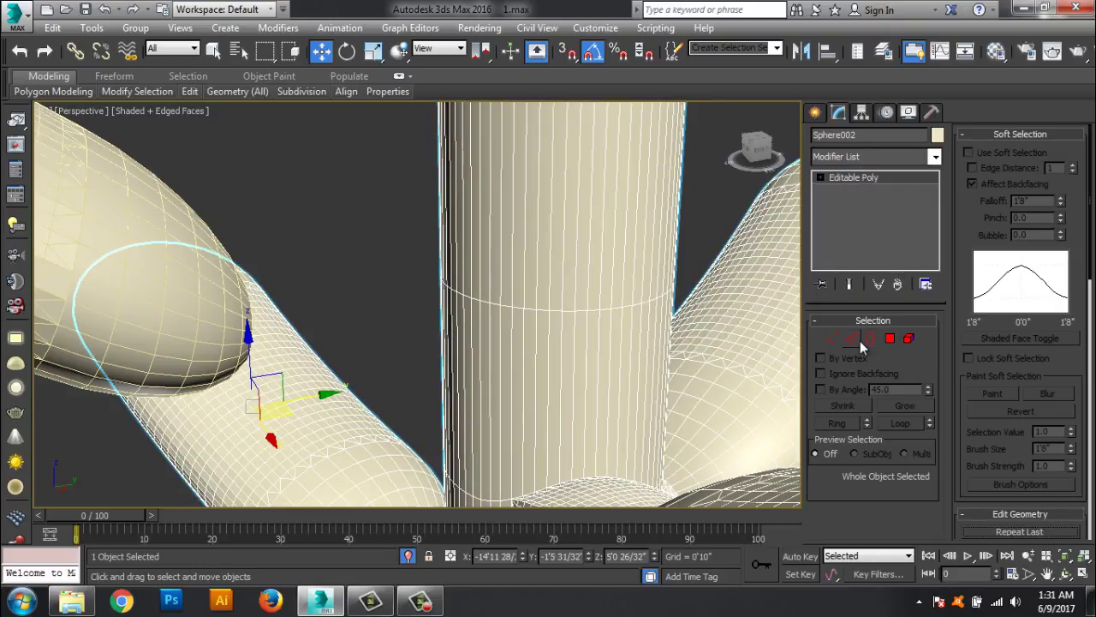
pyautogui.click(853, 339)
pyautogui.click(569, 311)
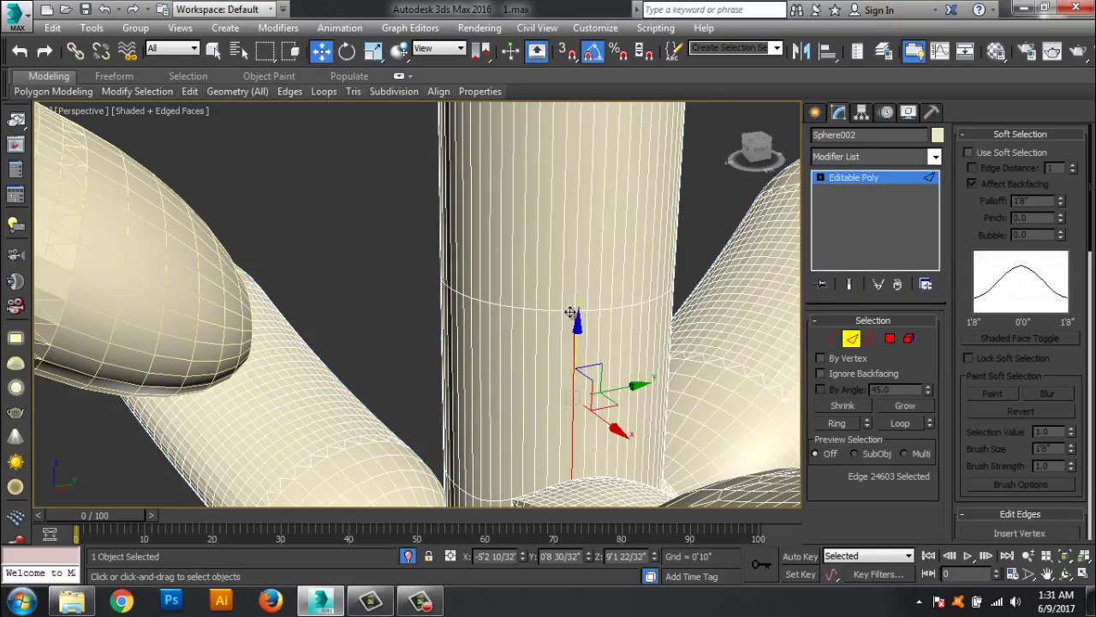
pyautogui.click(569, 312)
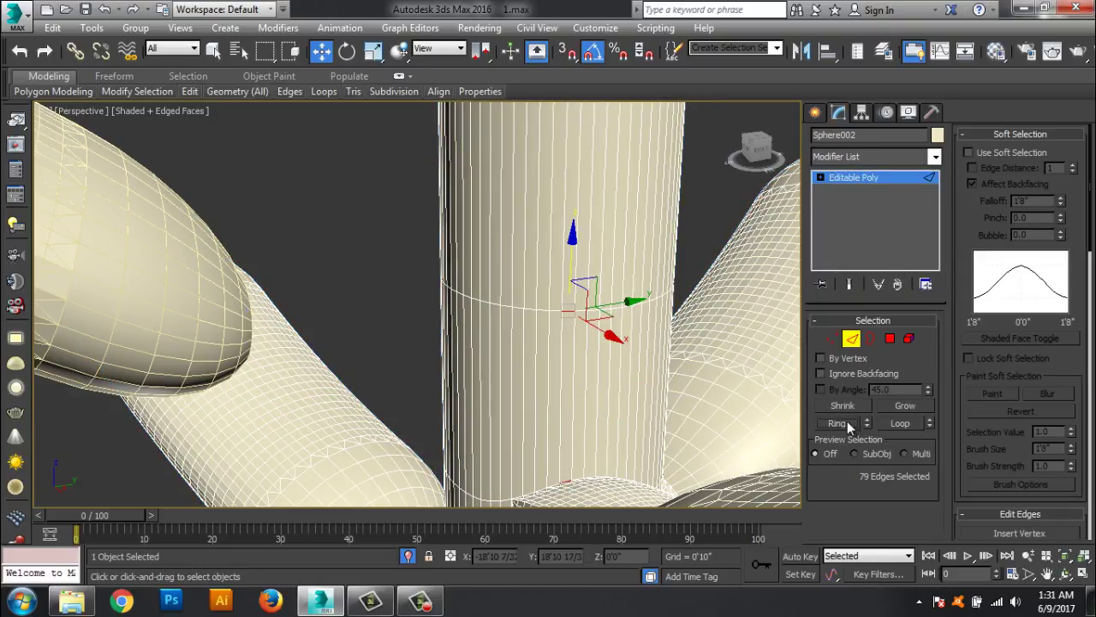
pyautogui.click(908, 426)
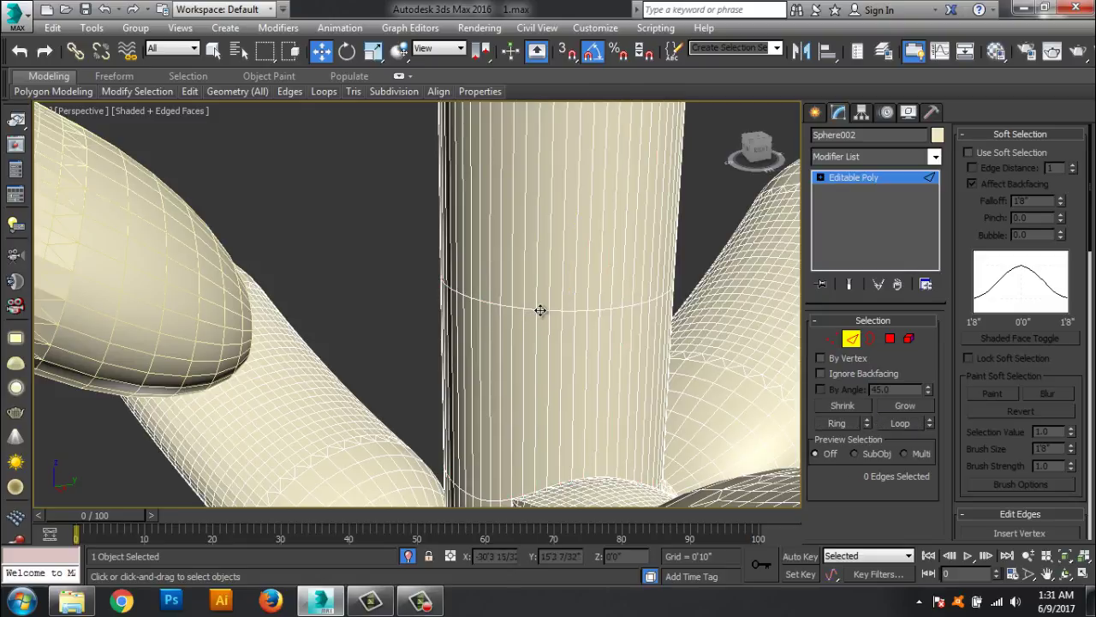
pyautogui.click(899, 424)
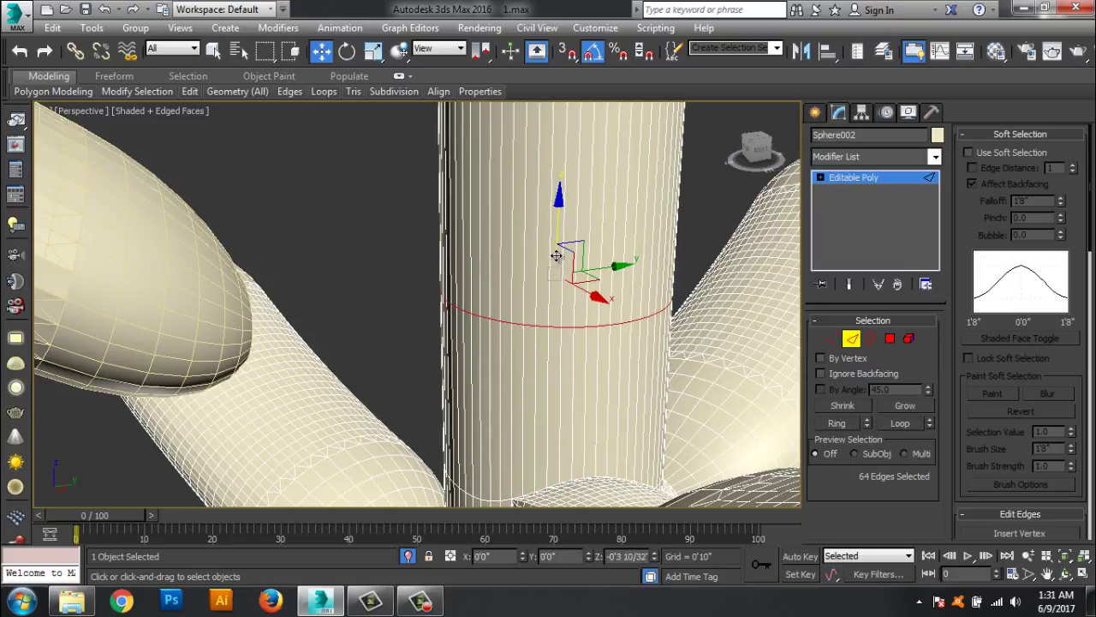
pyautogui.scroll(5, 501, 381)
pyautogui.scroll(-5, 501, 381)
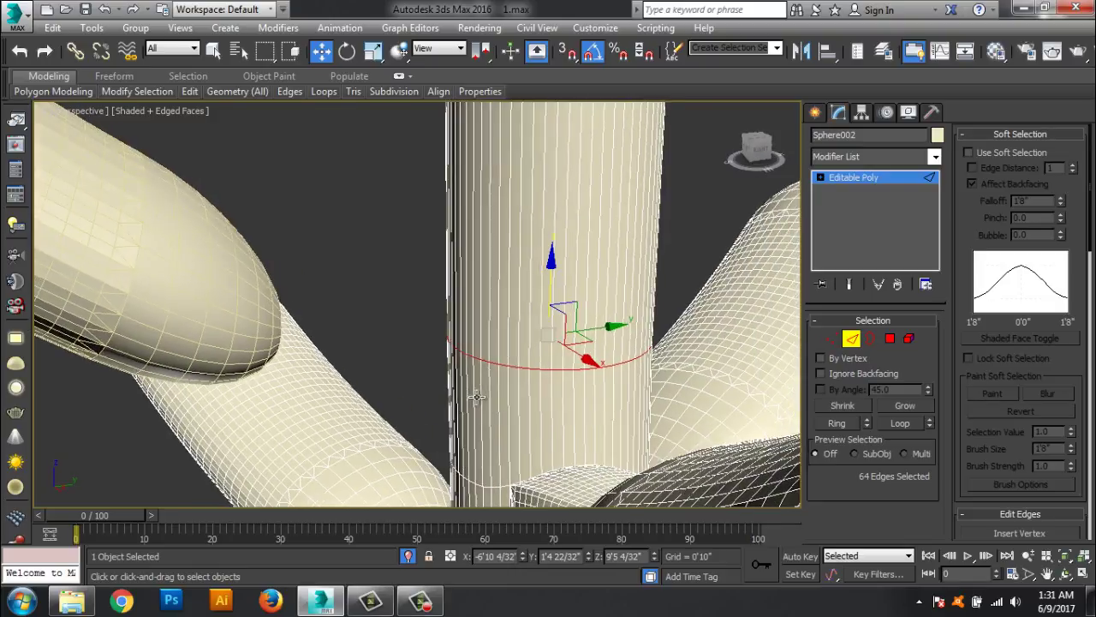
pyautogui.keyDown('alt'); pyautogui.moveTo(501, 381); pyautogui.dragTo(514, 301, button='middle'); pyautogui.keyUp('alt')
# Step: Ring-select the trunk's vertical edges and connect them into a new edge loop
pyautogui.click(523, 279)
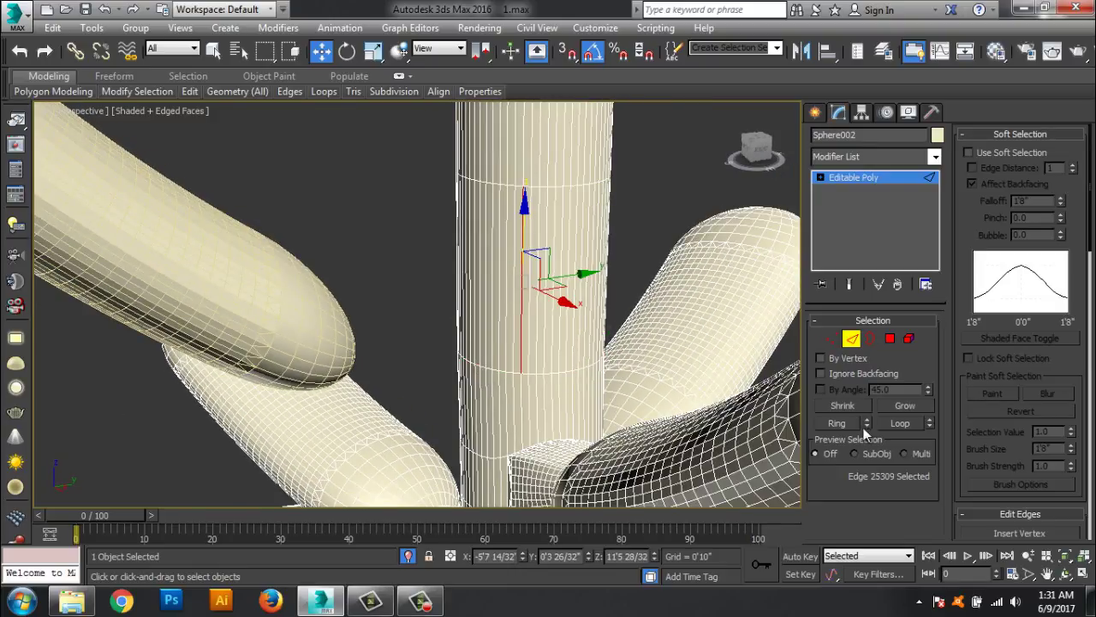
pyautogui.click(852, 423)
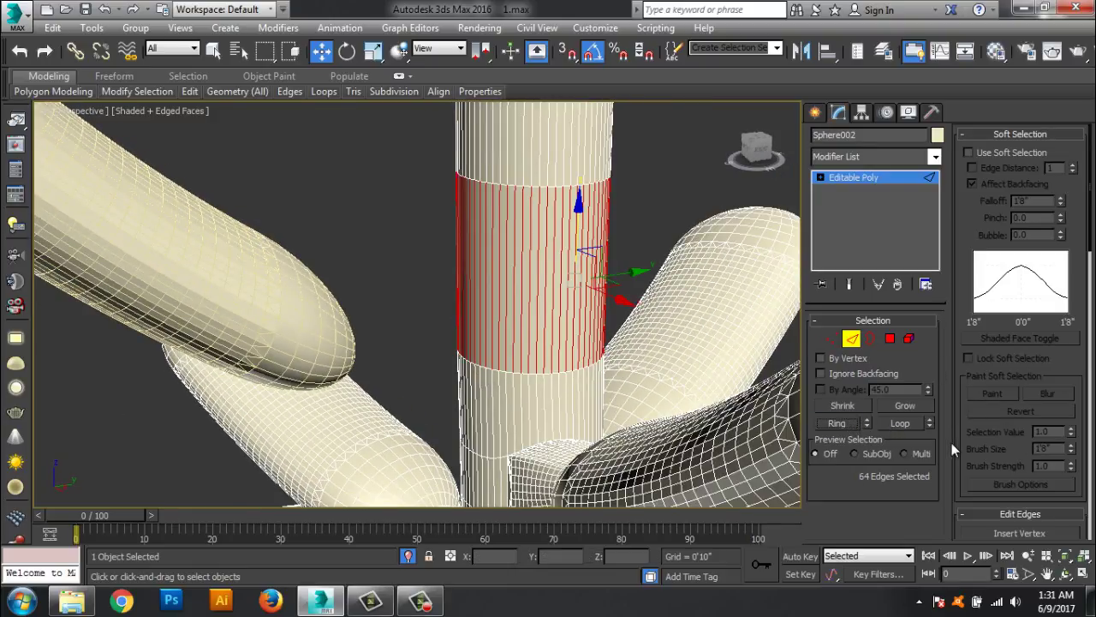
pyautogui.moveTo(952, 443); pyautogui.dragTo(950, 336)
pyautogui.click(1073, 494)
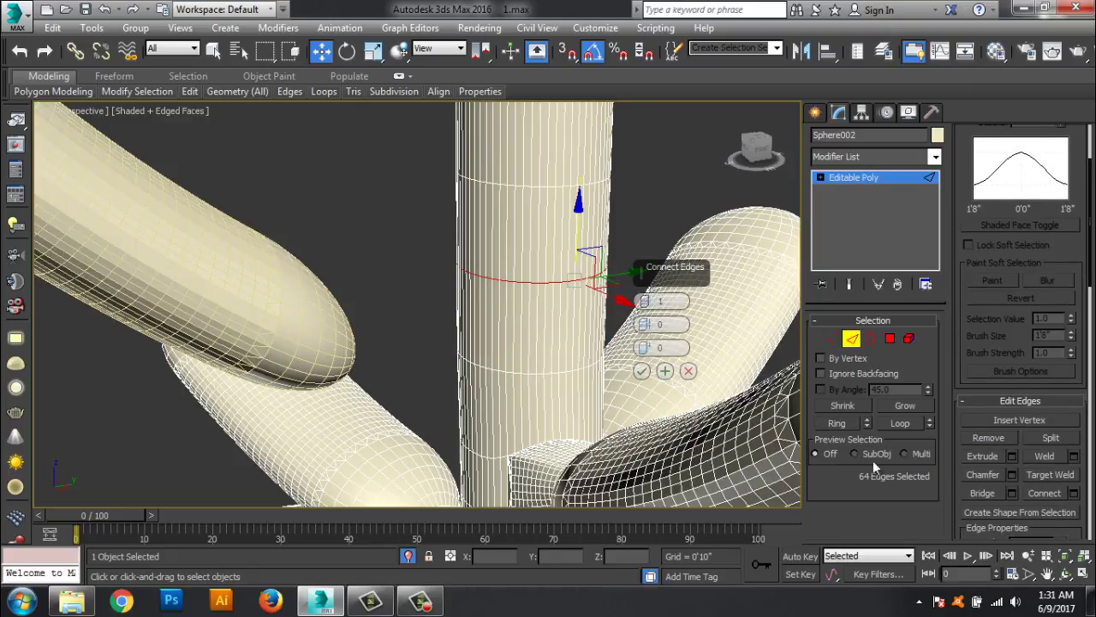
pyautogui.click(643, 371)
pyautogui.keyDown('alt'); pyautogui.moveTo(643, 373); pyautogui.dragTo(514, 470, button='middle'); pyautogui.keyUp('alt')
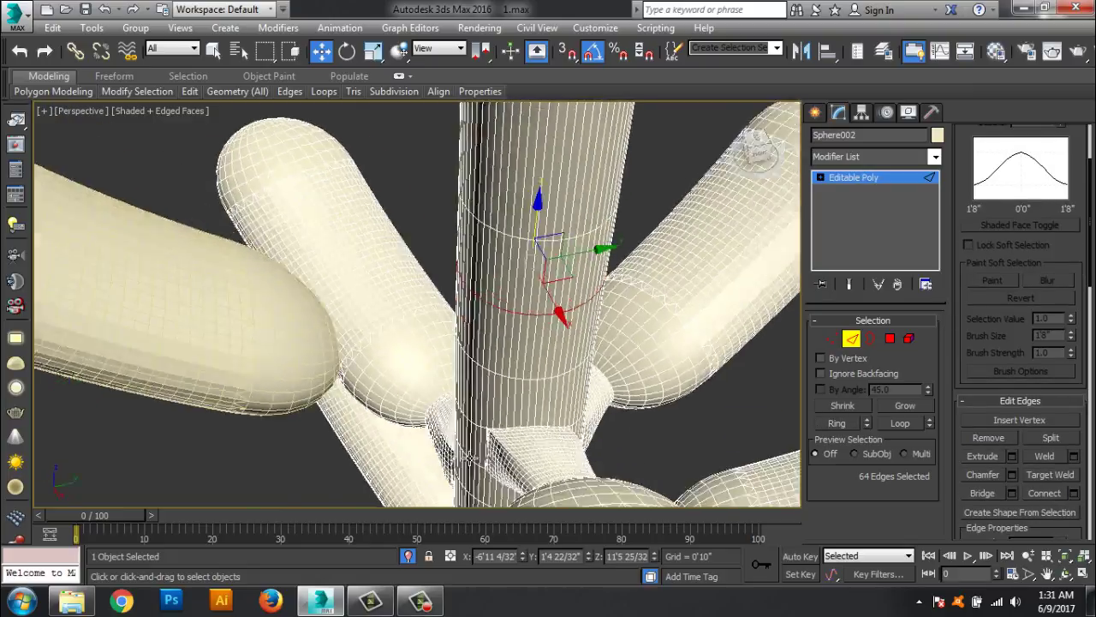
# Step: Select a strip of trunk polygons facing the Sphere011 branch
pyautogui.click(890, 338)
pyautogui.click(561, 360)
pyautogui.moveTo(561, 360)
pyautogui.keyDown('alt'); pyautogui.mouseDown(button='middle')
pyautogui.moveTo(469, 387)
pyautogui.moveTo(585, 378)
pyautogui.mouseUp(button='middle'); pyautogui.keyUp('alt')
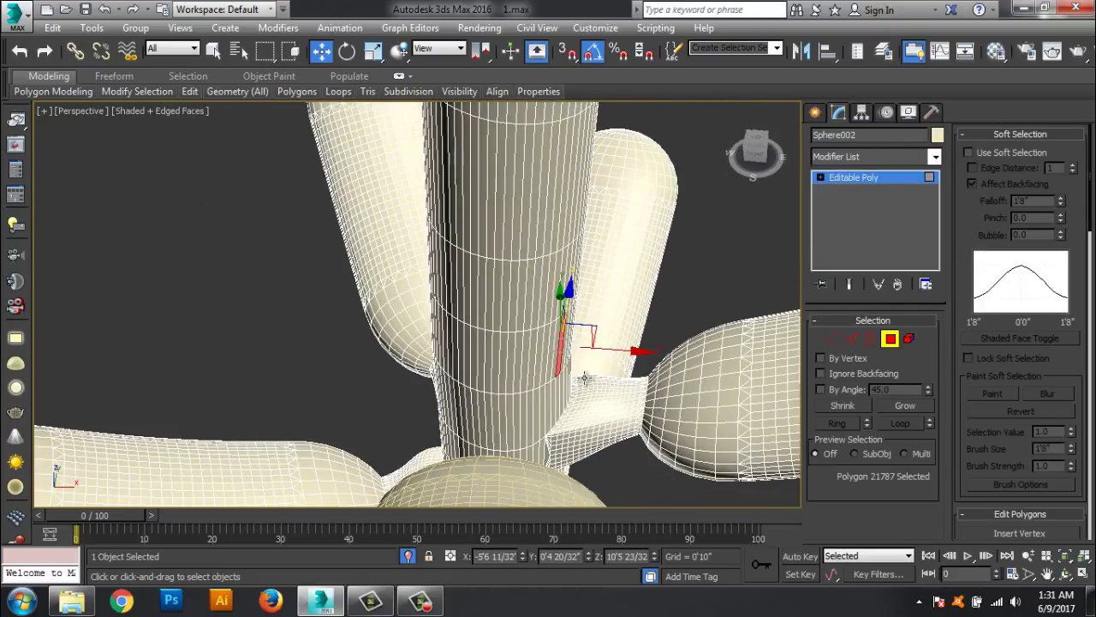
pyautogui.keyDown('ctrl'); pyautogui.click(476, 366); pyautogui.keyUp('ctrl')
pyautogui.keyDown('alt'); pyautogui.moveTo(477, 367); pyautogui.dragTo(576, 381, button='middle'); pyautogui.keyUp('alt')
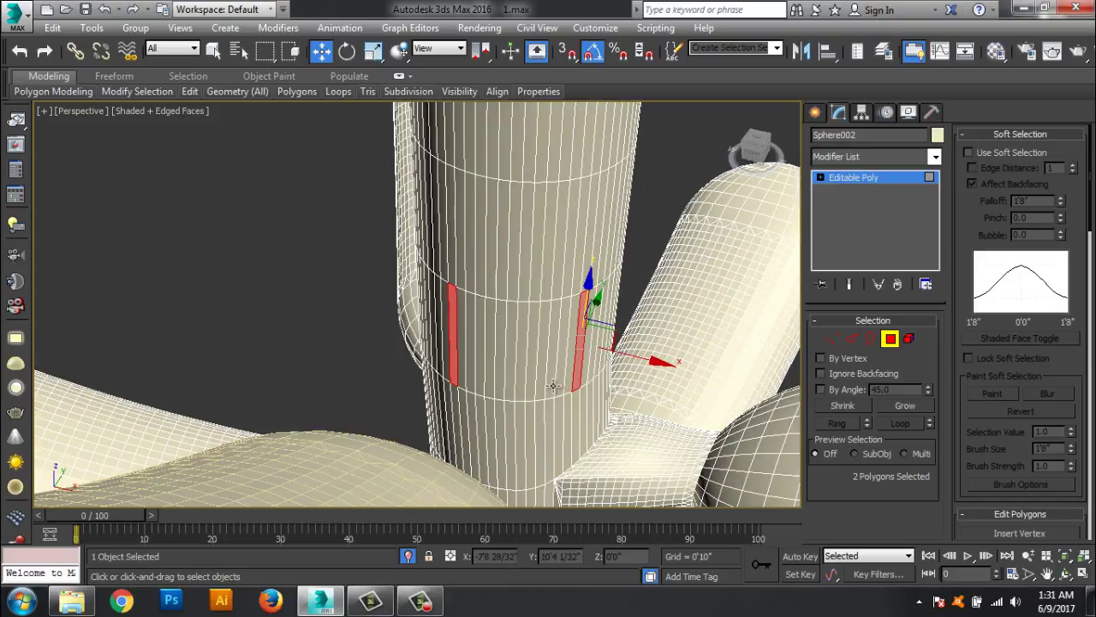
pyautogui.keyDown('ctrl'); pyautogui.click(576, 381); pyautogui.keyUp('ctrl')
pyautogui.keyDown('ctrl'); pyautogui.click(558, 372); pyautogui.keyUp('ctrl')
pyautogui.keyDown('ctrl'); pyautogui.click(544, 370); pyautogui.keyUp('ctrl')
pyautogui.keyDown('ctrl'); pyautogui.click(534, 369); pyautogui.keyUp('ctrl')
pyautogui.keyDown('ctrl'); pyautogui.click(525, 367); pyautogui.keyUp('ctrl')
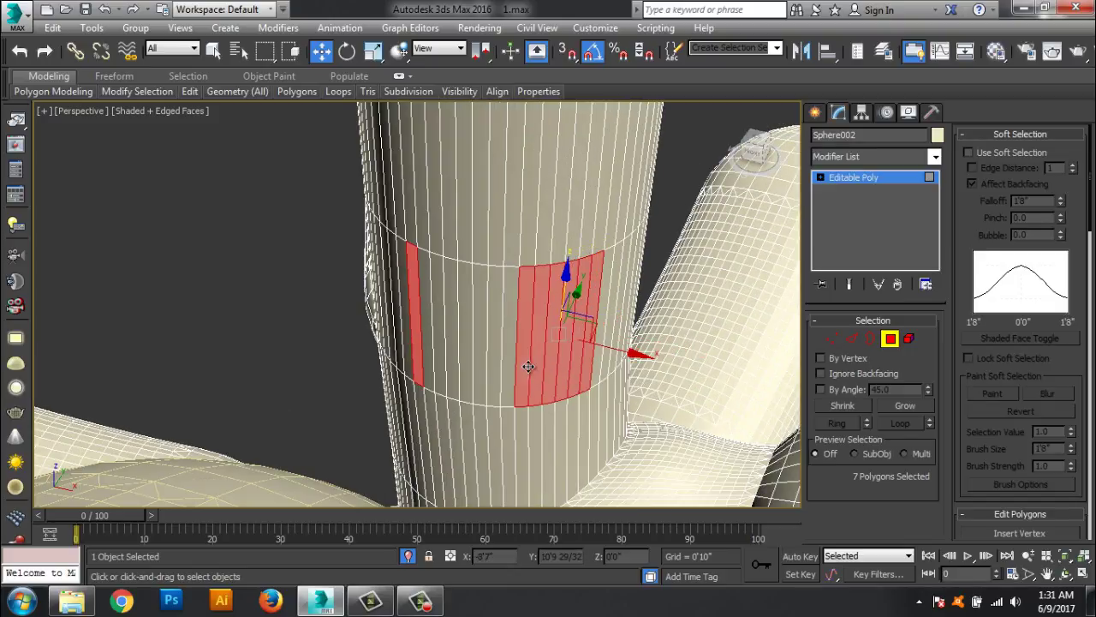
pyautogui.keyDown('ctrl'); pyautogui.click(505, 364); pyautogui.keyUp('ctrl')
pyautogui.keyDown('ctrl'); pyautogui.click(489, 359); pyautogui.keyUp('ctrl')
pyautogui.keyDown('ctrl'); pyautogui.click(473, 355); pyautogui.keyUp('ctrl')
# Step: Complete the 13-polygon patch and delete it, opening a second trunk hole
pyautogui.keyDown('ctrl'); pyautogui.click(467, 355); pyautogui.keyUp('ctrl')
pyautogui.keyDown('ctrl'); pyautogui.click(456, 355); pyautogui.keyUp('ctrl')
pyautogui.keyDown('ctrl'); pyautogui.click(447, 354); pyautogui.keyUp('ctrl')
pyautogui.keyDown('ctrl'); pyautogui.click(437, 354); pyautogui.keyUp('ctrl')
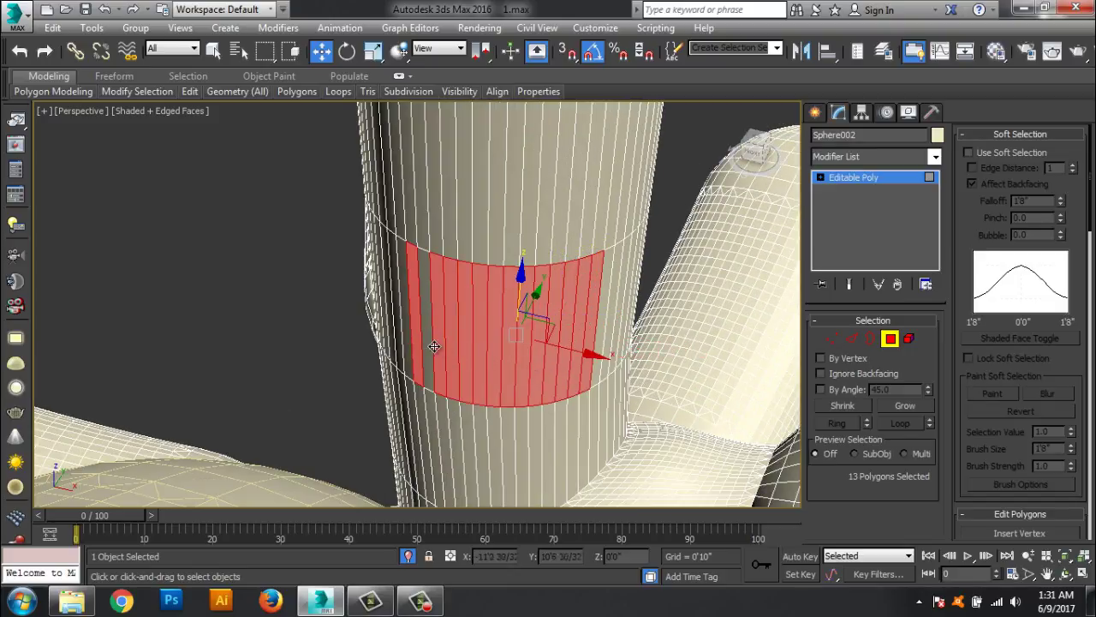
pyautogui.press('Delete')
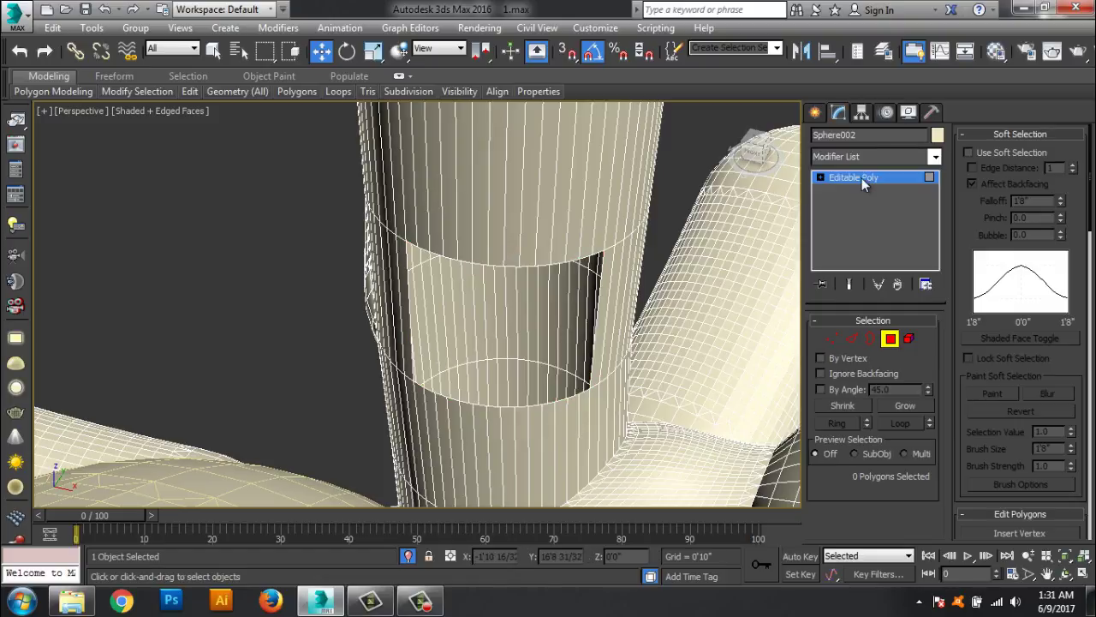
pyautogui.click(861, 178)
pyautogui.scroll(-3, 412, 342)
pyautogui.keyDown('alt'); pyautogui.moveTo(411, 343); pyautogui.dragTo(411, 381, button='middle'); pyautogui.keyUp('alt')
# Step: Bridge Sphere011 to the trunk with a Connect compound of 26 segments, tension -0.06
pyautogui.scroll(2, 412, 381)
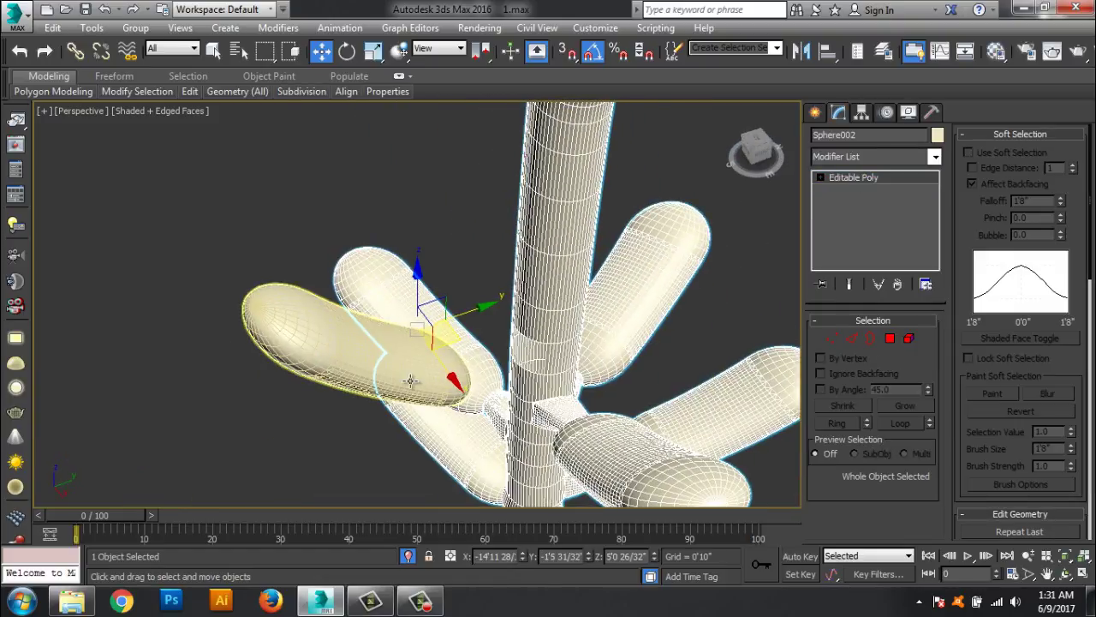
pyautogui.click(411, 380)
pyautogui.click(813, 113)
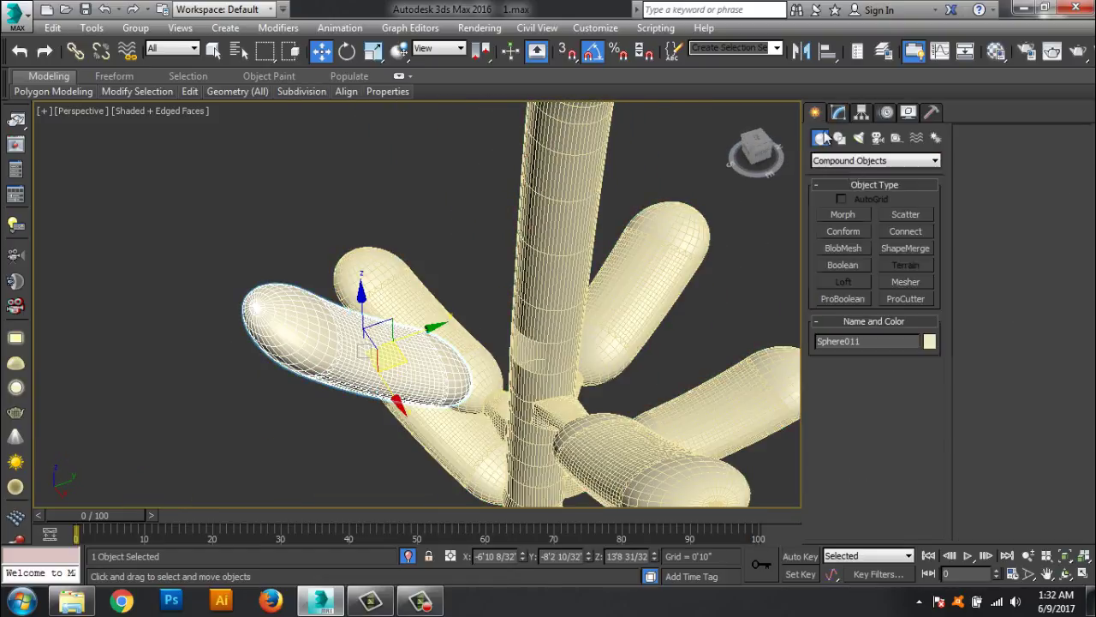
pyautogui.click(903, 231)
pyautogui.click(874, 388)
pyautogui.click(546, 317)
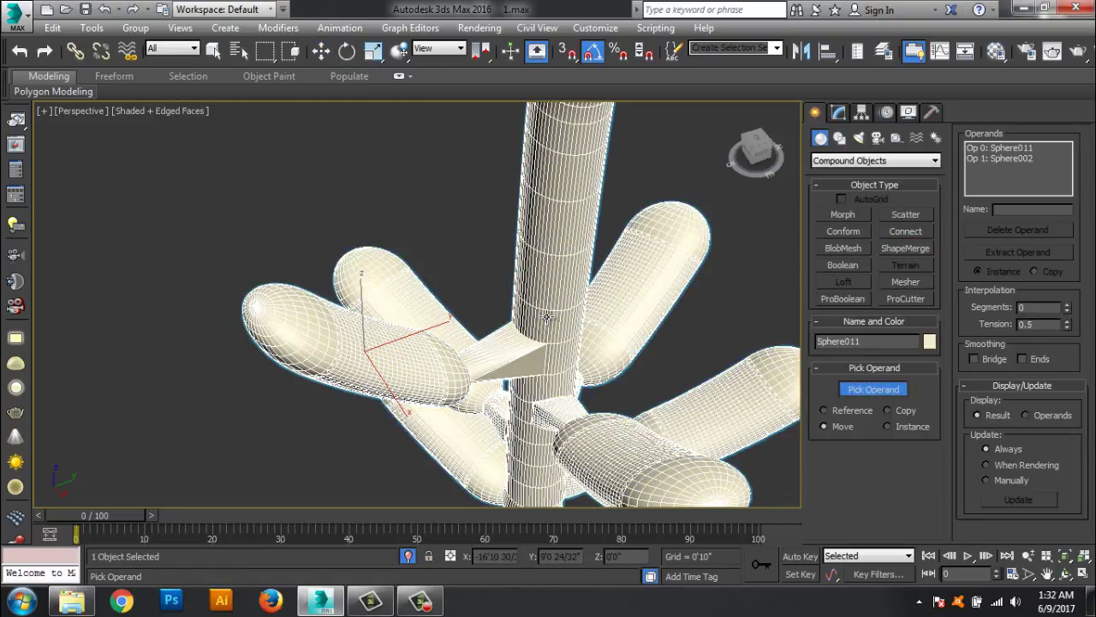
pyautogui.scroll(3, 532, 353)
pyautogui.scroll(2, 532, 353)
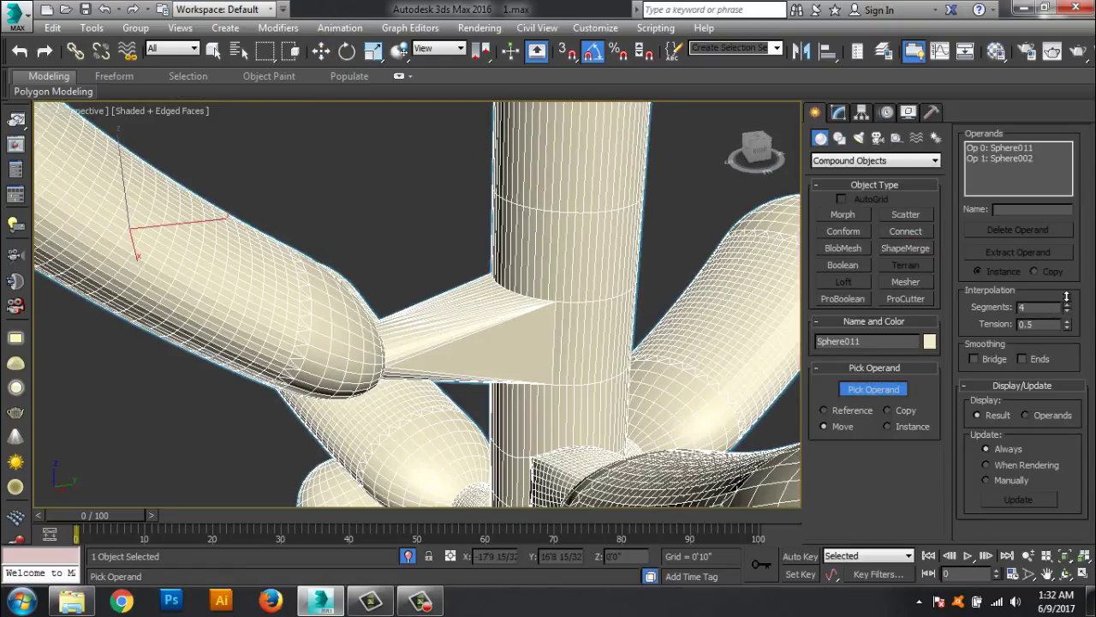
pyautogui.moveTo(1066, 296); pyautogui.dragTo(1069, 373)
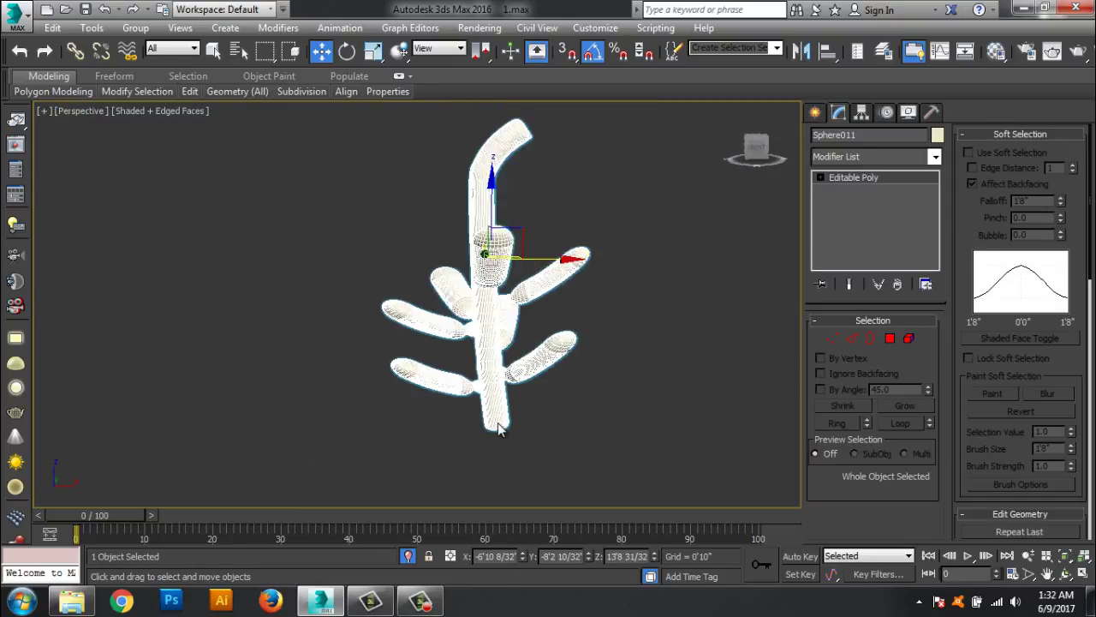
pyautogui.scroll(2, 631, 386)
pyautogui.scroll(2, 630, 386)
pyautogui.scroll(3, 630, 386)
# Step: Shift-drag the upper-left branch capsule downward to clone it as Sphere012
pyautogui.moveTo(630, 386)
pyautogui.keyDown('alt'); pyautogui.mouseDown(button='middle')
pyautogui.moveTo(427, 351)
pyautogui.moveTo(463, 377)
pyautogui.moveTo(414, 343)
pyautogui.moveTo(366, 344)
pyautogui.mouseUp(button='middle'); pyautogui.keyUp('alt')
pyautogui.click(394, 214)
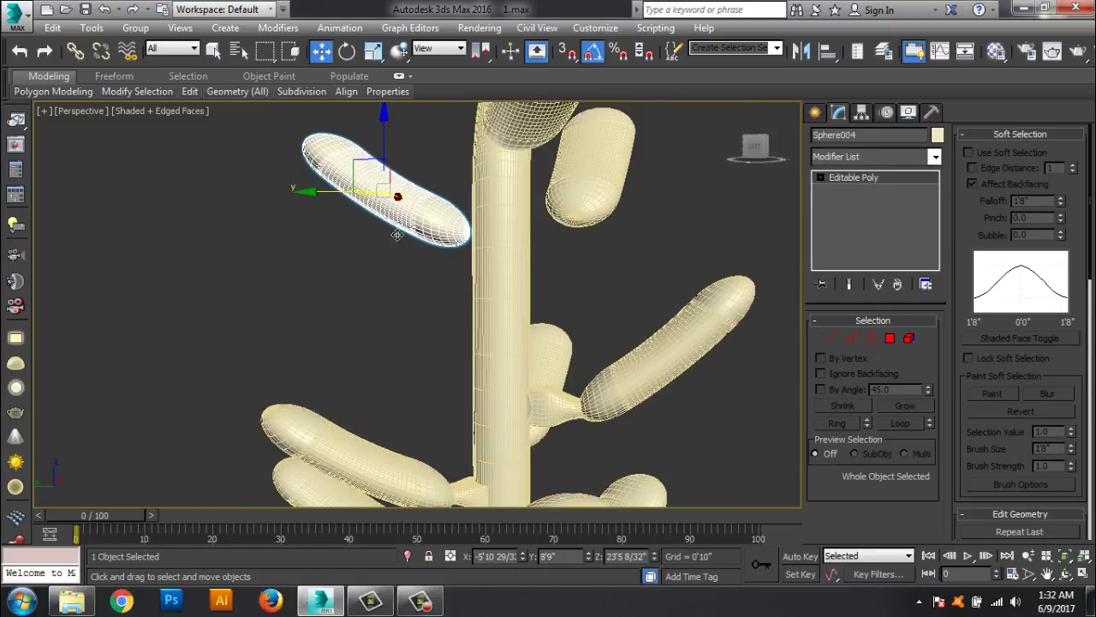
pyautogui.keyDown('shift'); pyautogui.moveTo(383, 137); pyautogui.dragTo(383, 229); pyautogui.keyUp('shift')
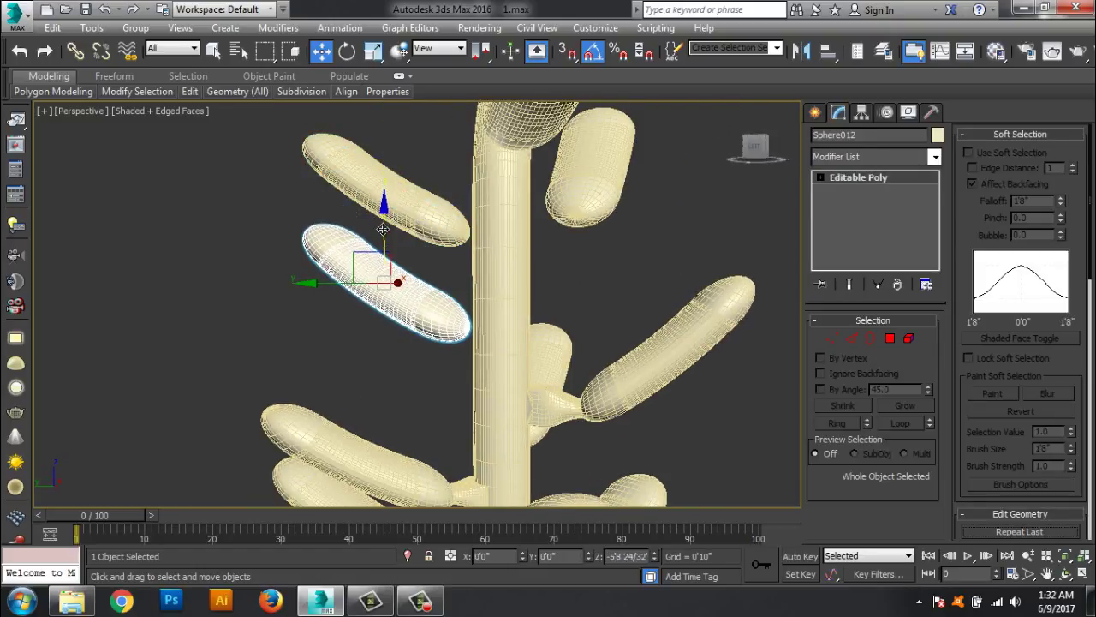
pyautogui.click(551, 367)
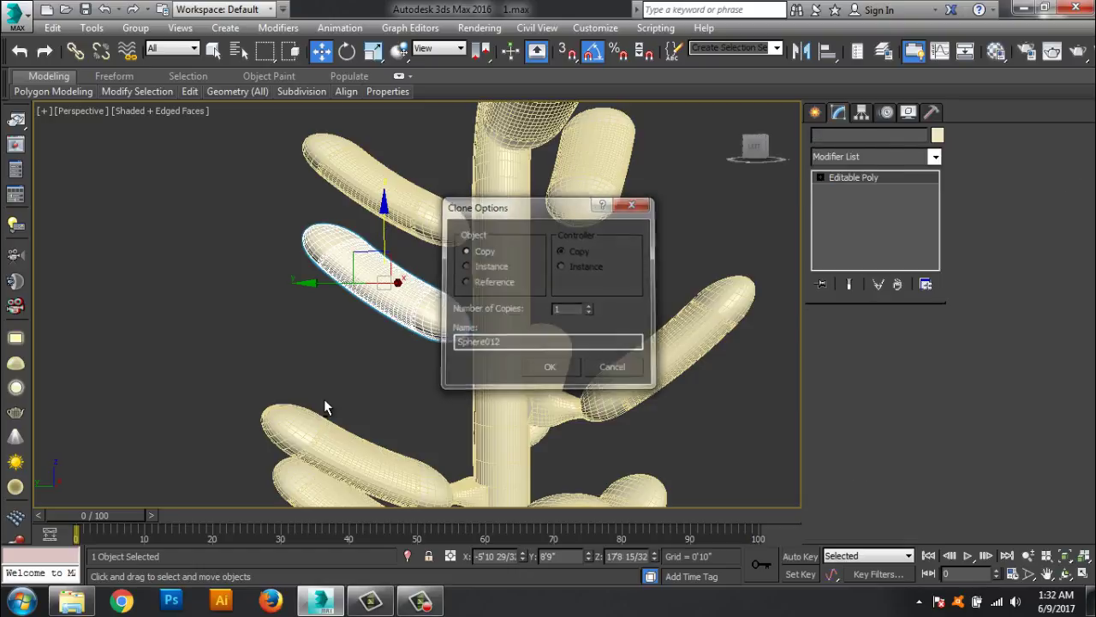
# Step: Select only the new Sphere012 copy and enter Polygon sub-object mode
pyautogui.moveTo(324, 399)
pyautogui.keyDown('alt'); pyautogui.mouseDown(button='middle')
pyautogui.moveTo(353, 426)
pyautogui.moveTo(503, 411)
pyautogui.mouseUp(button='middle'); pyautogui.keyUp('alt')
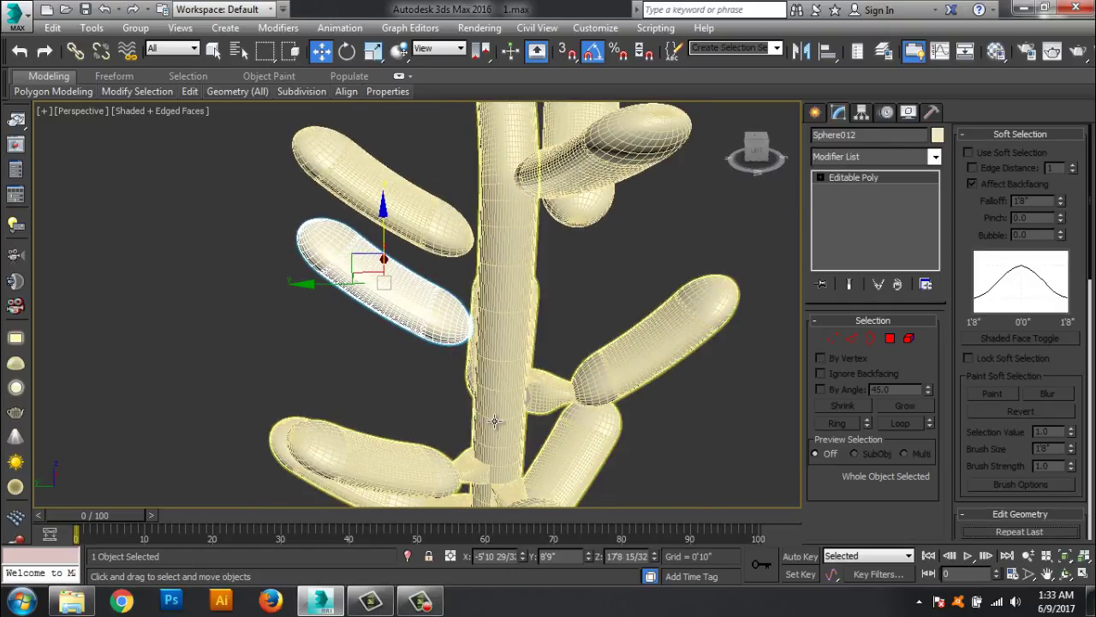
pyautogui.keyDown('ctrl'); pyautogui.click(503, 411); pyautogui.keyUp('ctrl')
pyautogui.scroll(-2, 501, 415)
pyautogui.scroll(-3, 410, 398)
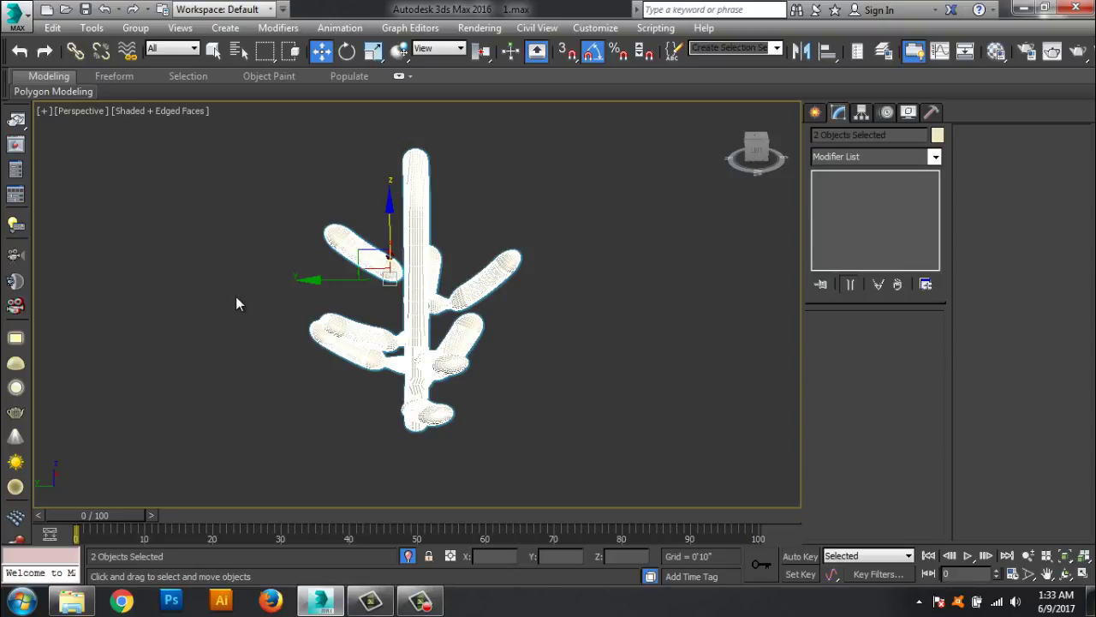
pyautogui.click(355, 249)
pyautogui.press('t')
pyautogui.scroll(-5, 244, 339)
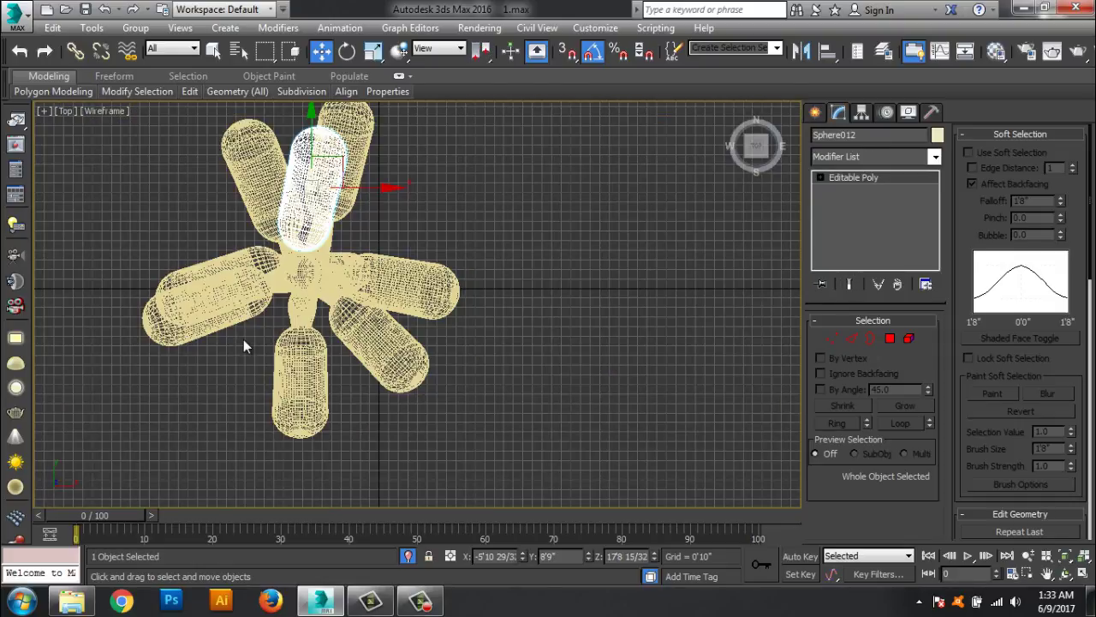
pyautogui.scroll(5, 243, 339)
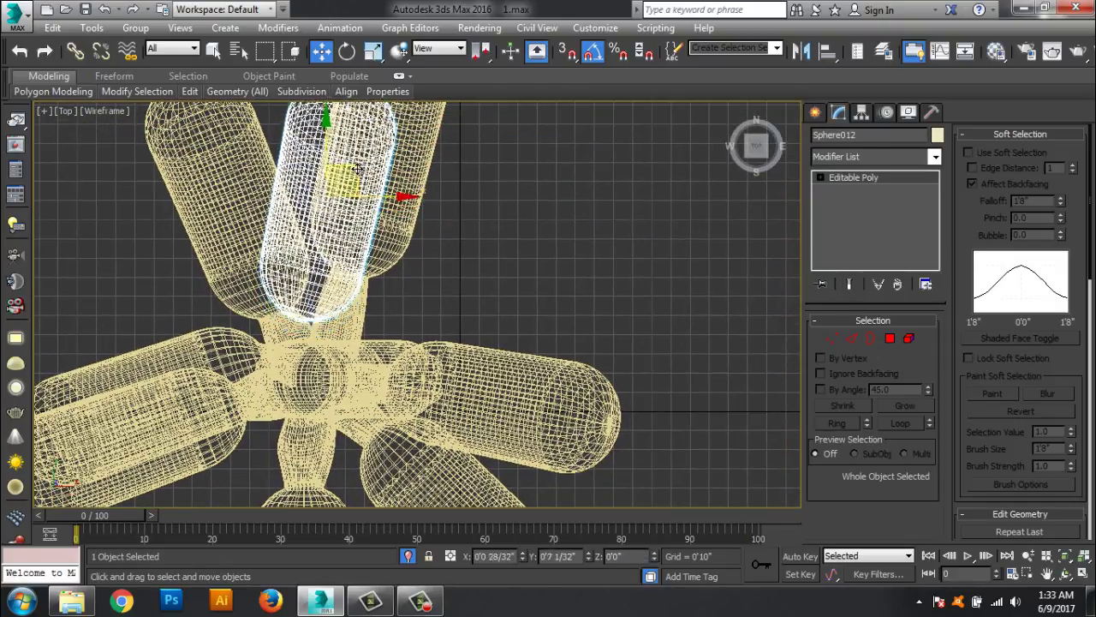
pyautogui.press('p')
pyautogui.press('4')
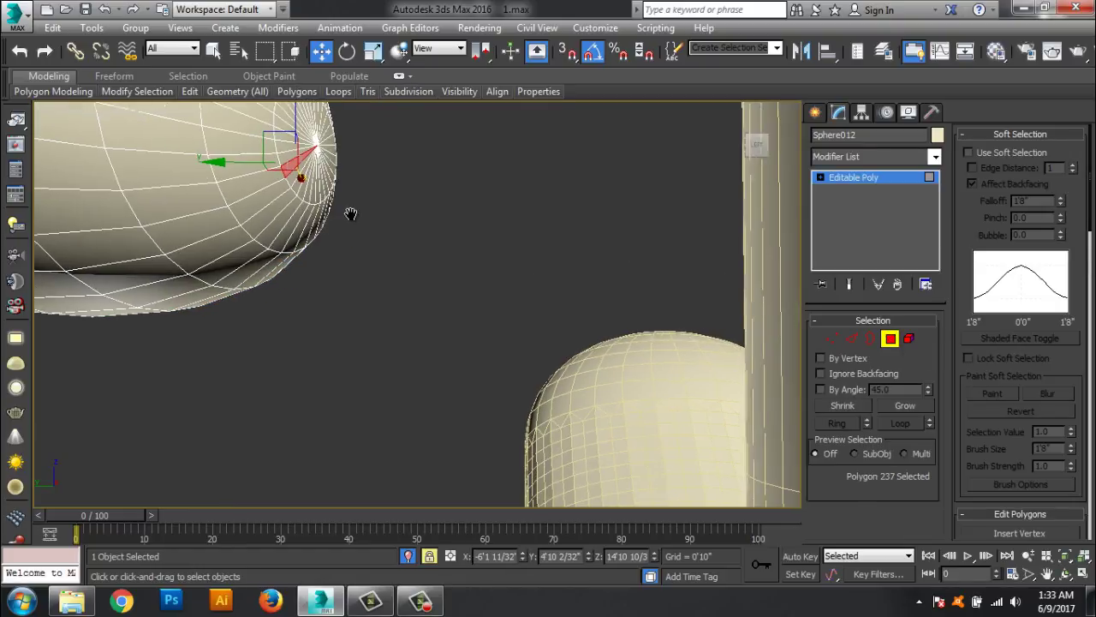
# Step: Delete the ring of tip faces at the new branch's end to open it
pyautogui.scroll(2, 319, 203)
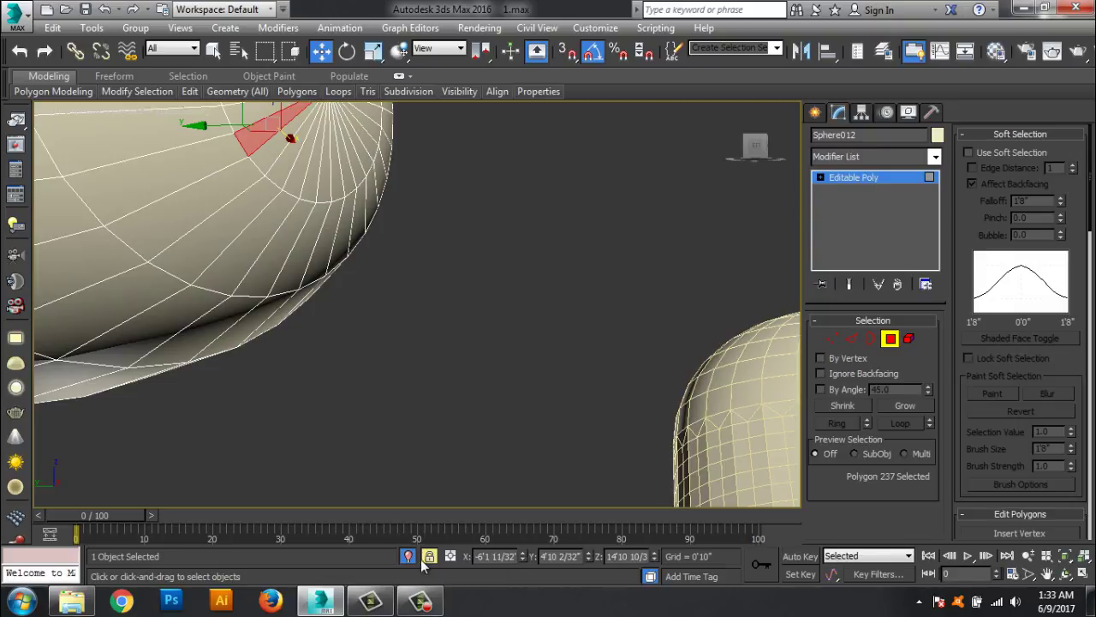
pyautogui.keyDown('ctrl'); pyautogui.click(299, 151); pyautogui.keyUp('ctrl')
pyautogui.keyDown('ctrl'); pyautogui.click(303, 160); pyautogui.keyUp('ctrl')
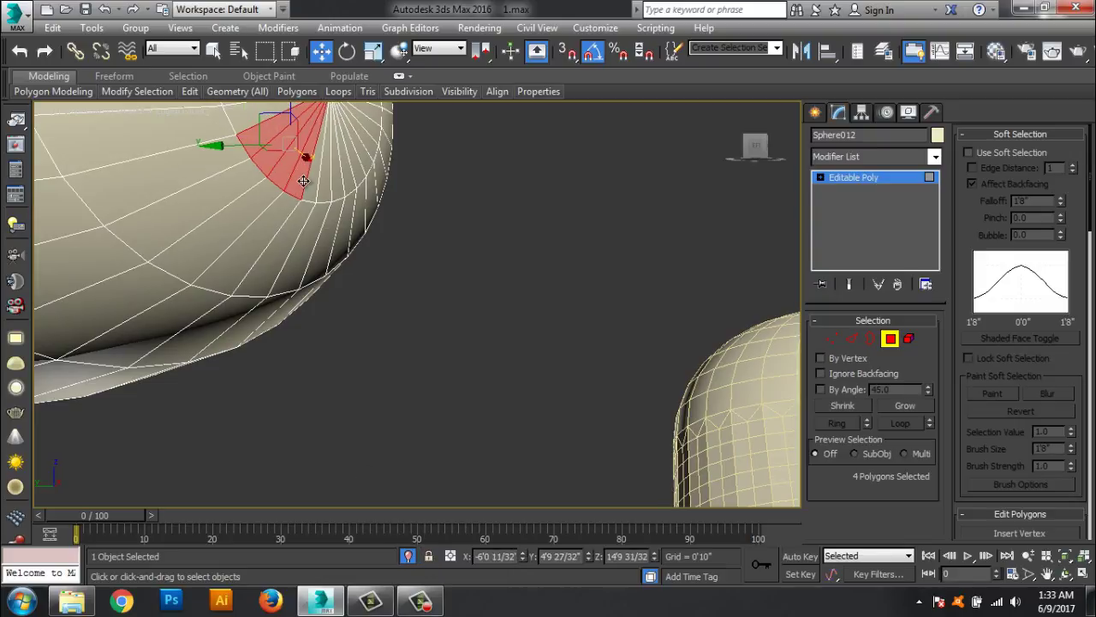
pyautogui.keyDown('ctrl'); pyautogui.click(315, 191); pyautogui.keyUp('ctrl')
pyautogui.keyDown('ctrl'); pyautogui.click(323, 188); pyautogui.keyUp('ctrl')
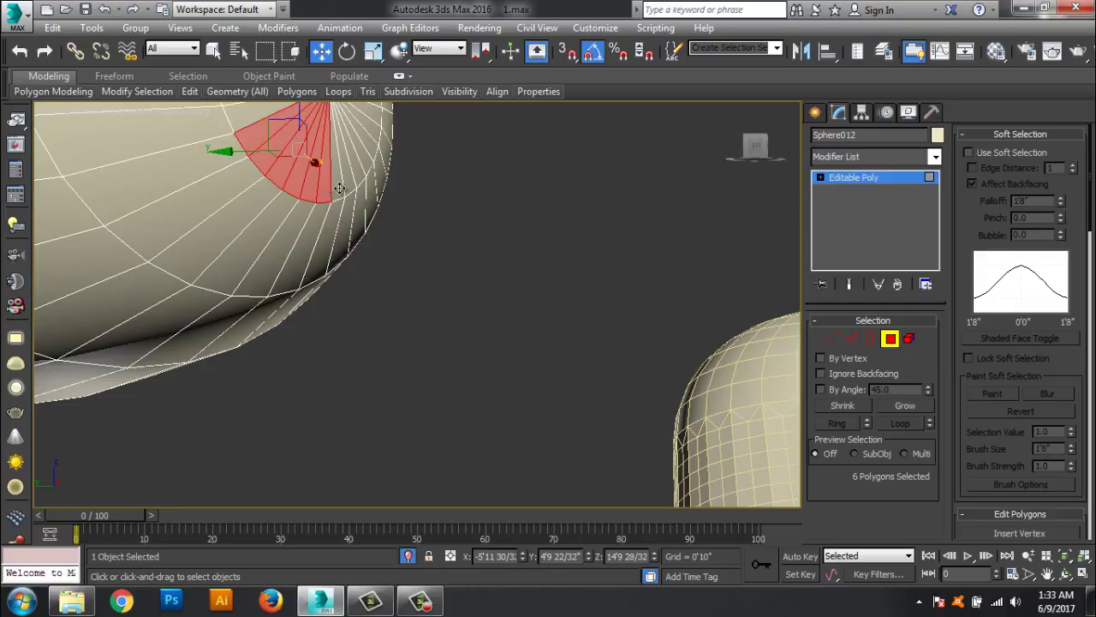
pyautogui.moveTo(380, 262)
pyautogui.keyDown('alt'); pyautogui.mouseDown(button='middle')
pyautogui.moveTo(352, 213)
pyautogui.moveTo(392, 194)
pyautogui.mouseUp(button='middle'); pyautogui.keyUp('alt')
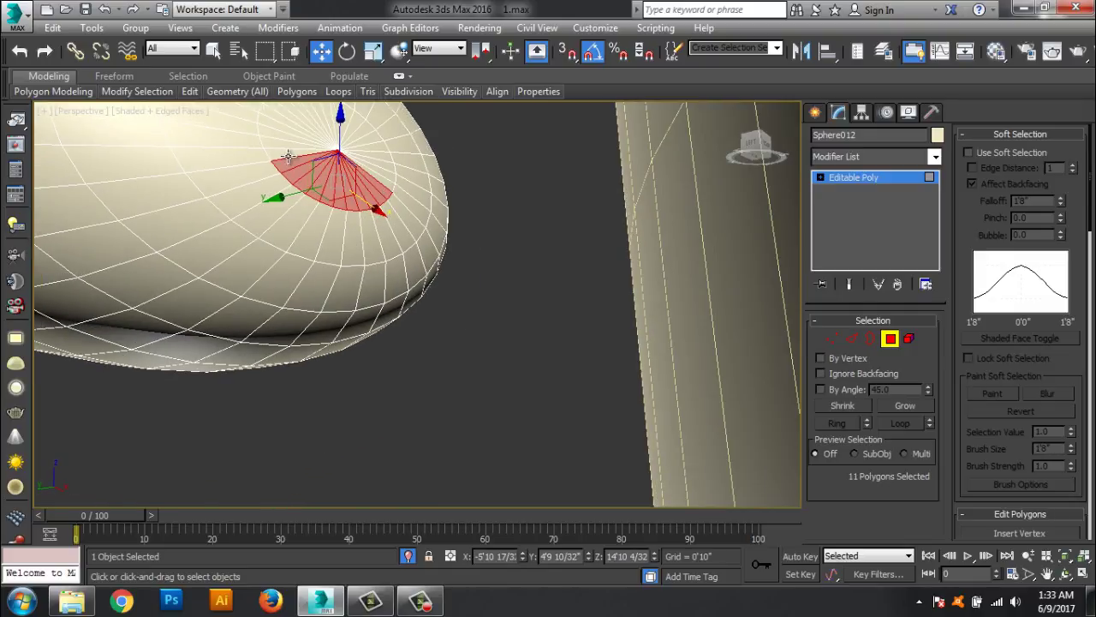
pyautogui.keyDown('ctrl'); pyautogui.click(413, 202); pyautogui.keyUp('ctrl')
pyautogui.keyDown('ctrl'); pyautogui.click(403, 219); pyautogui.keyUp('ctrl')
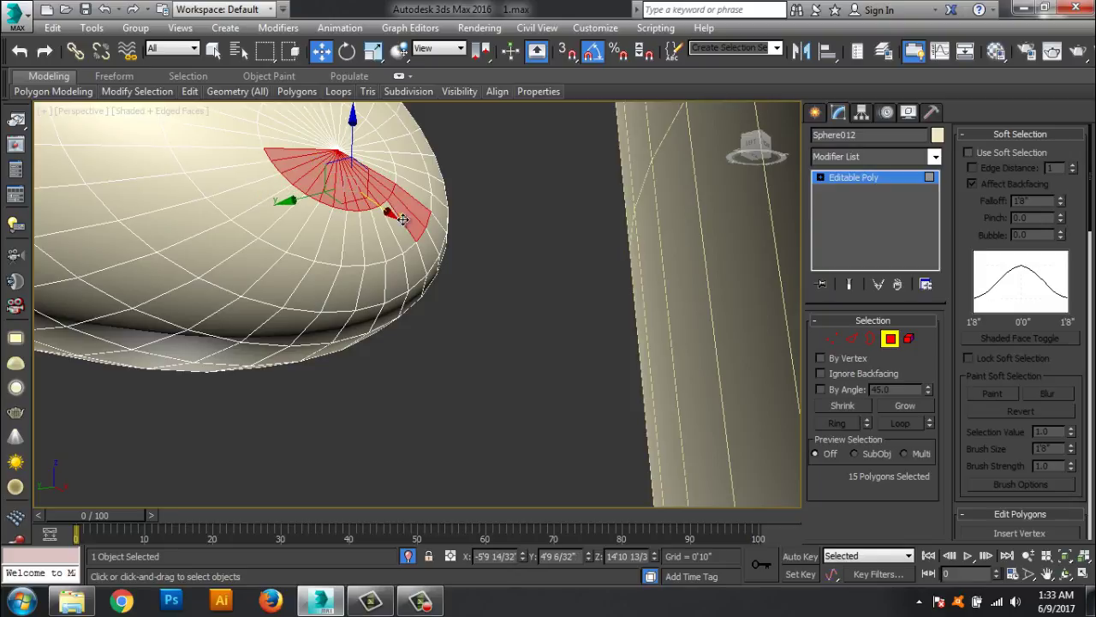
pyautogui.keyDown('ctrl'); pyautogui.click(377, 240); pyautogui.keyUp('ctrl')
pyautogui.keyDown('ctrl'); pyautogui.click(364, 243); pyautogui.keyUp('ctrl')
pyautogui.keyDown('ctrl'); pyautogui.click(354, 245); pyautogui.keyUp('ctrl')
pyautogui.keyDown('ctrl'); pyautogui.click(325, 242); pyautogui.keyUp('ctrl')
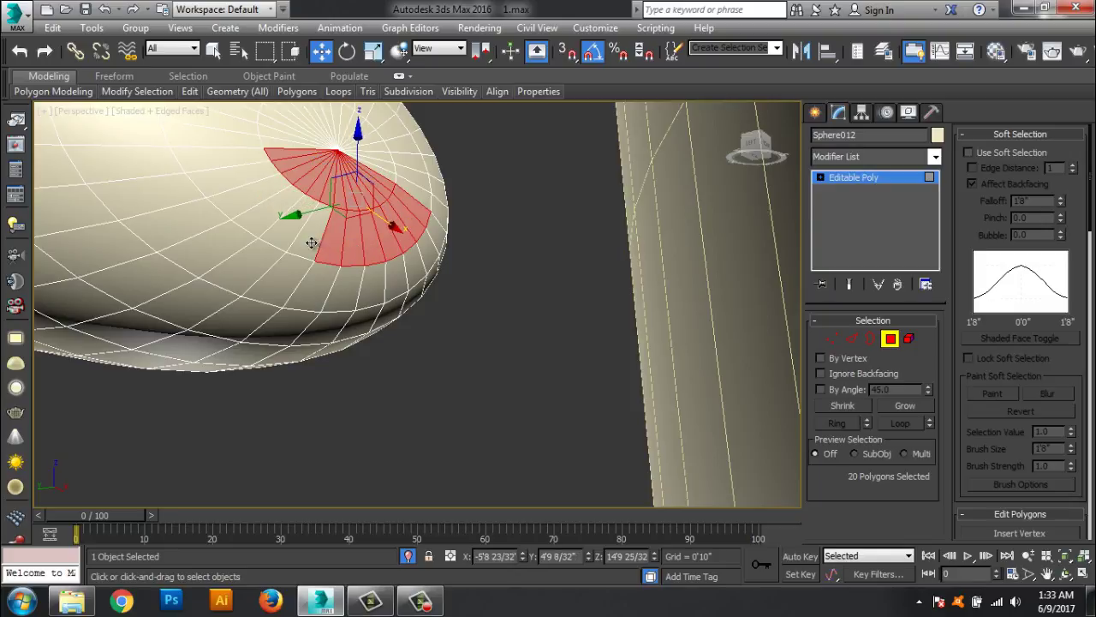
pyautogui.keyDown('ctrl'); pyautogui.click(296, 235); pyautogui.keyUp('ctrl')
pyautogui.keyDown('ctrl'); pyautogui.click(278, 225); pyautogui.keyUp('ctrl')
pyautogui.keyDown('ctrl'); pyautogui.click(249, 206); pyautogui.keyUp('ctrl')
pyautogui.keyDown('ctrl'); pyautogui.click(227, 187); pyautogui.keyUp('ctrl')
pyautogui.keyDown('ctrl'); pyautogui.click(205, 170); pyautogui.keyUp('ctrl')
pyautogui.keyDown('ctrl'); pyautogui.click(184, 156); pyautogui.keyUp('ctrl')
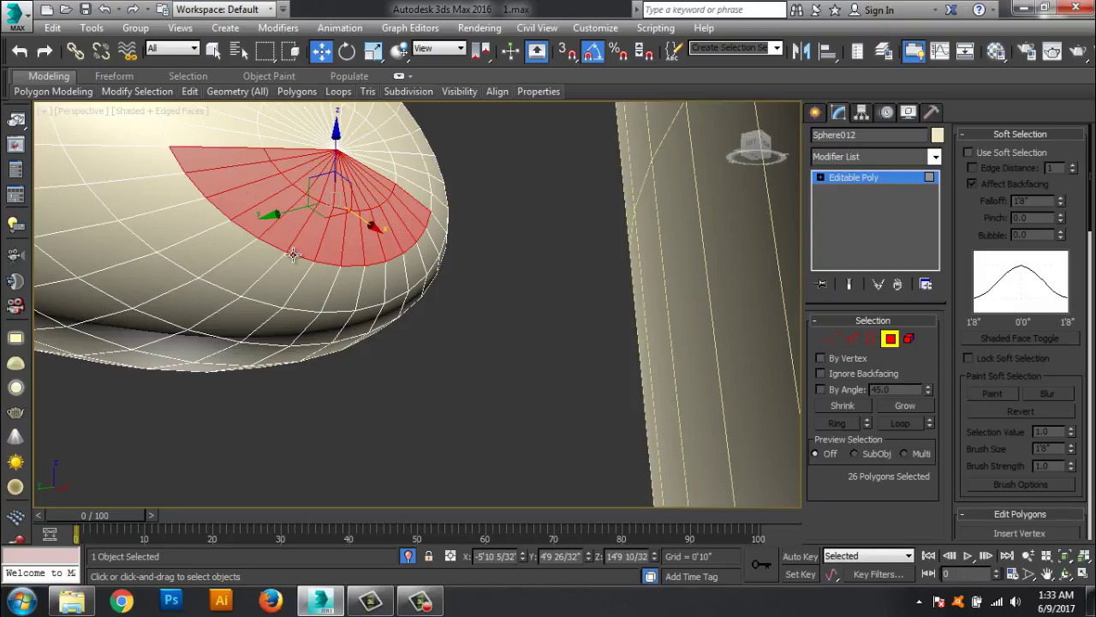
pyautogui.keyDown('ctrl'); pyautogui.click(263, 261); pyautogui.keyUp('ctrl')
pyautogui.keyDown('ctrl'); pyautogui.click(287, 281); pyautogui.keyUp('ctrl')
pyautogui.keyDown('ctrl'); pyautogui.click(315, 292); pyautogui.keyUp('ctrl')
pyautogui.keyDown('ctrl'); pyautogui.click(342, 286); pyautogui.keyUp('ctrl')
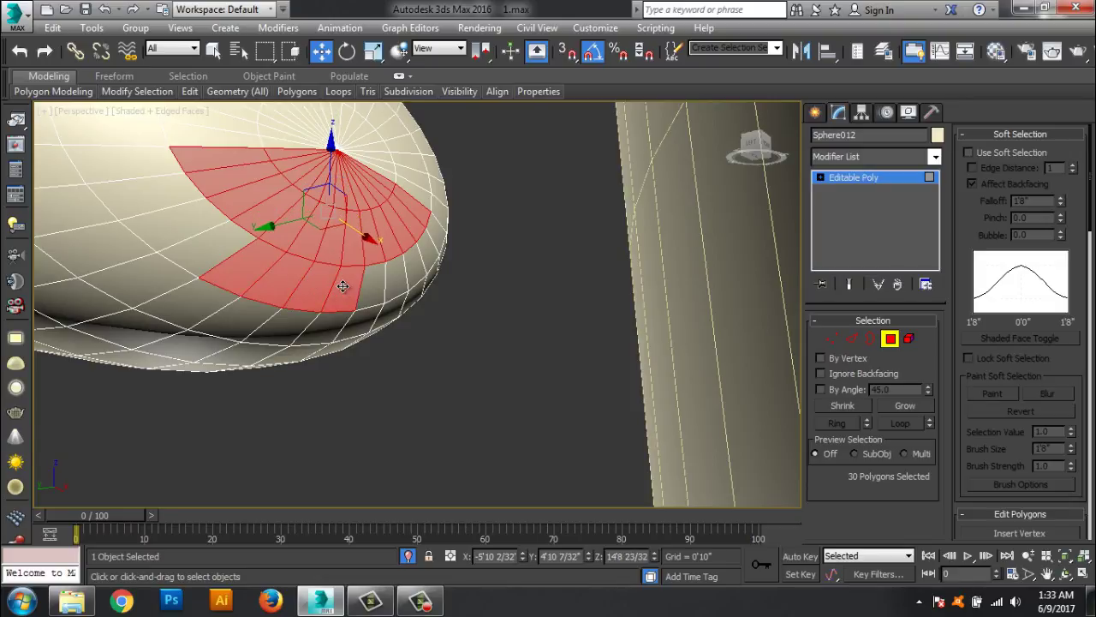
pyautogui.press('Delete')
# Step: Delete a 16-polygon patch on the Sphere011 trunk facing the branch, opening a matching hole
pyautogui.keyDown('alt'); pyautogui.moveTo(316, 323); pyautogui.dragTo(379, 343, button='middle'); pyautogui.keyUp('alt')
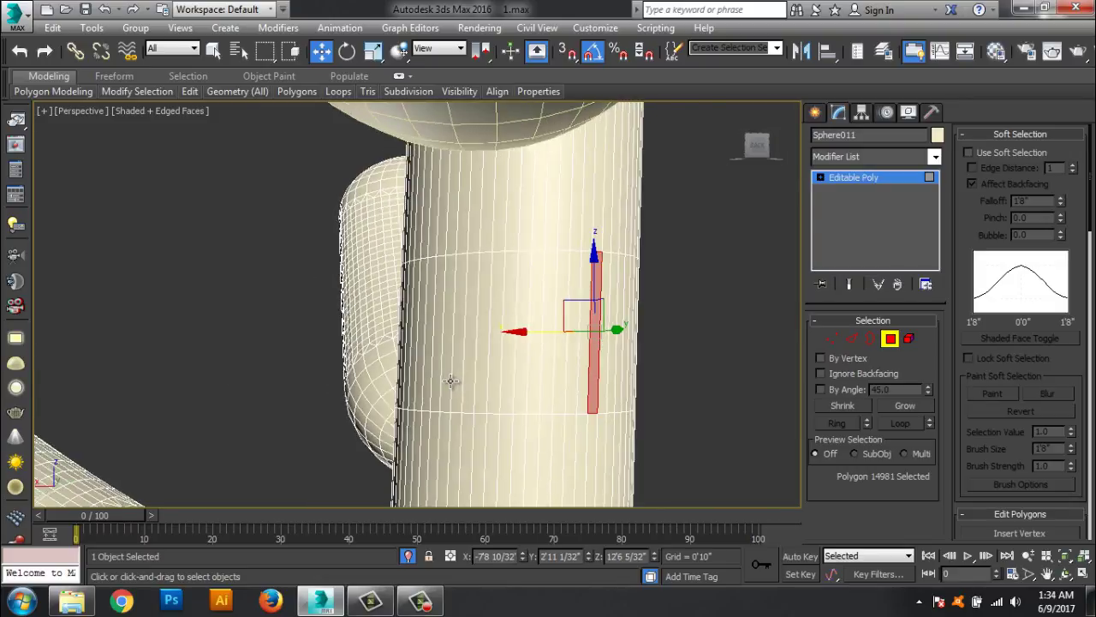
pyautogui.keyDown('ctrl'); pyautogui.click(571, 392); pyautogui.keyUp('ctrl')
pyautogui.keyDown('ctrl'); pyautogui.click(561, 392); pyautogui.keyUp('ctrl')
pyautogui.keyDown('ctrl'); pyautogui.click(549, 391); pyautogui.keyUp('ctrl')
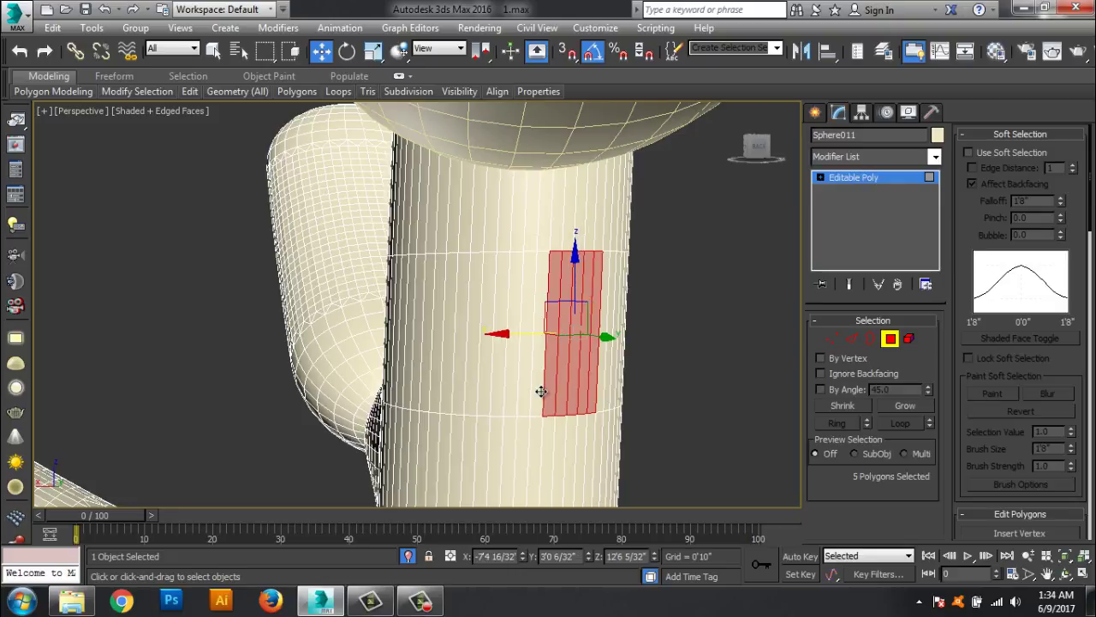
pyautogui.keyDown('ctrl'); pyautogui.click(537, 390); pyautogui.keyUp('ctrl')
pyautogui.keyDown('ctrl'); pyautogui.click(525, 387); pyautogui.keyUp('ctrl')
pyautogui.keyDown('ctrl'); pyautogui.click(514, 388); pyautogui.keyUp('ctrl')
pyautogui.keyDown('ctrl'); pyautogui.click(496, 386); pyautogui.keyUp('ctrl')
pyautogui.keyDown('ctrl'); pyautogui.click(484, 383); pyautogui.keyUp('ctrl')
pyautogui.keyDown('ctrl'); pyautogui.click(467, 384); pyautogui.keyUp('ctrl')
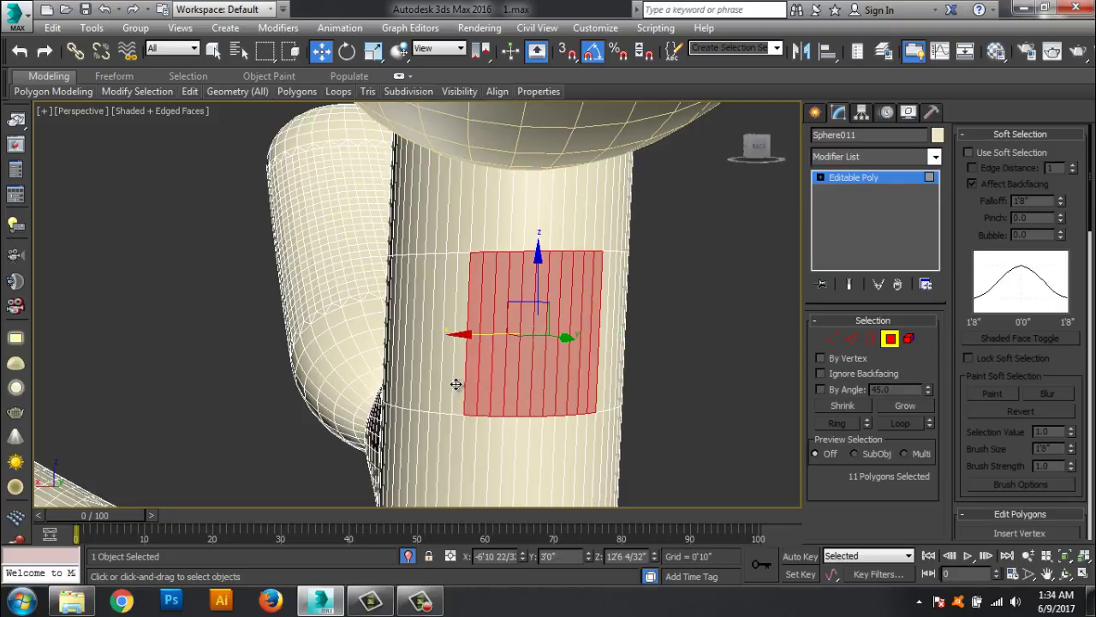
pyautogui.keyDown('ctrl'); pyautogui.click(452, 386); pyautogui.keyUp('ctrl')
pyautogui.keyDown('ctrl'); pyautogui.click(442, 386); pyautogui.keyUp('ctrl')
pyautogui.keyDown('ctrl'); pyautogui.click(428, 387); pyautogui.keyUp('ctrl')
pyautogui.keyDown('ctrl'); pyautogui.click(420, 387); pyautogui.keyUp('ctrl')
pyautogui.keyDown('ctrl'); pyautogui.click(413, 390); pyautogui.keyUp('ctrl')
pyautogui.keyDown('alt'); pyautogui.moveTo(418, 394); pyautogui.dragTo(447, 410, button='middle'); pyautogui.keyUp('alt')
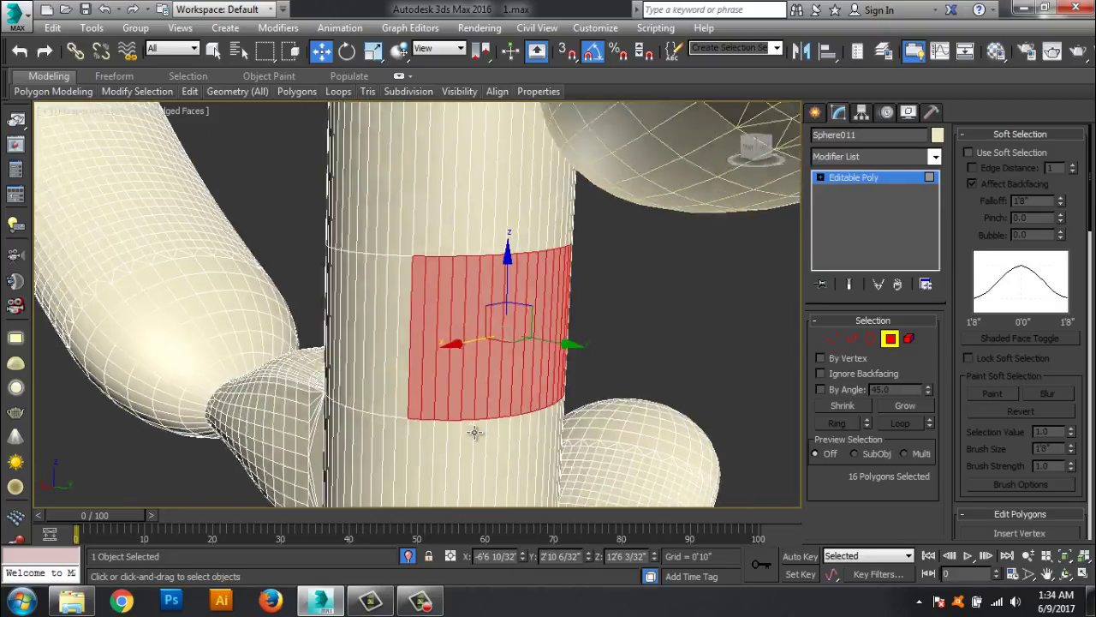
pyautogui.press('Delete')
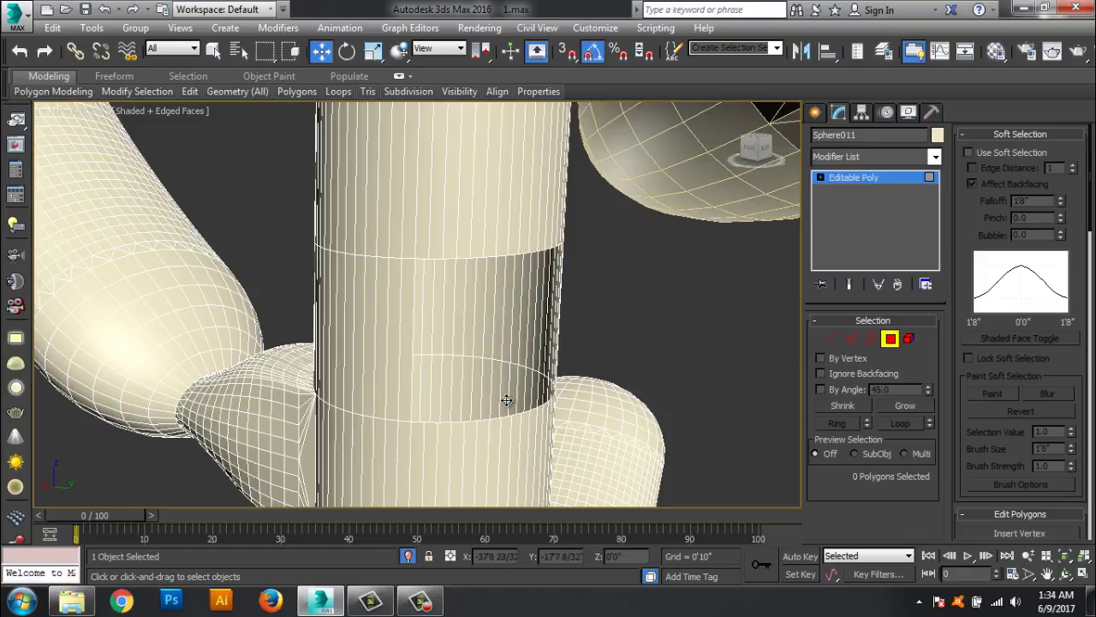
pyautogui.click(854, 183)
pyautogui.keyDown('alt'); pyautogui.moveTo(651, 304); pyautogui.dragTo(527, 360, button='middle'); pyautogui.keyUp('alt')
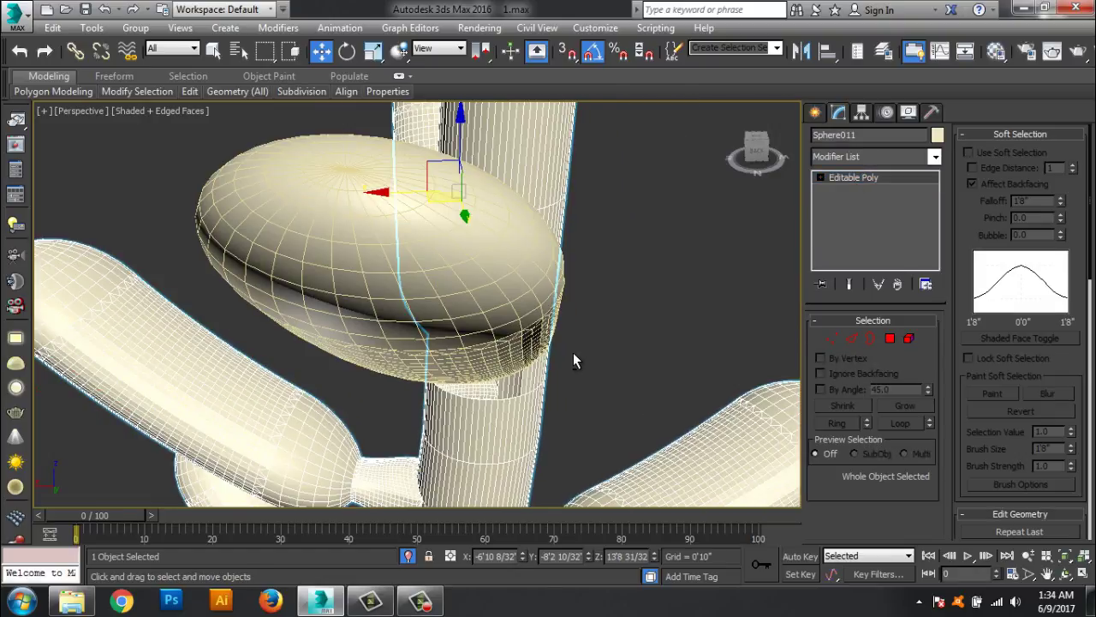
# Step: Bridge the new branch copy to the trunk with a 15-segment Connect compound
pyautogui.click(381, 270)
pyautogui.keyDown('alt'); pyautogui.moveTo(282, 227); pyautogui.dragTo(541, 343, button='middle'); pyautogui.keyUp('alt')
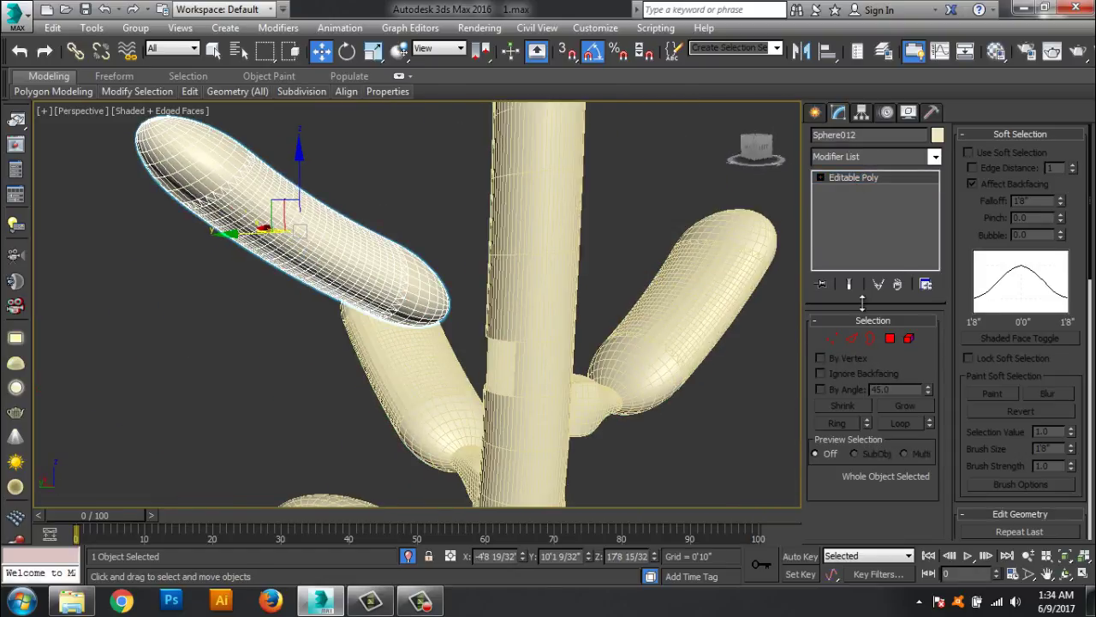
pyautogui.click(815, 114)
pyautogui.click(906, 231)
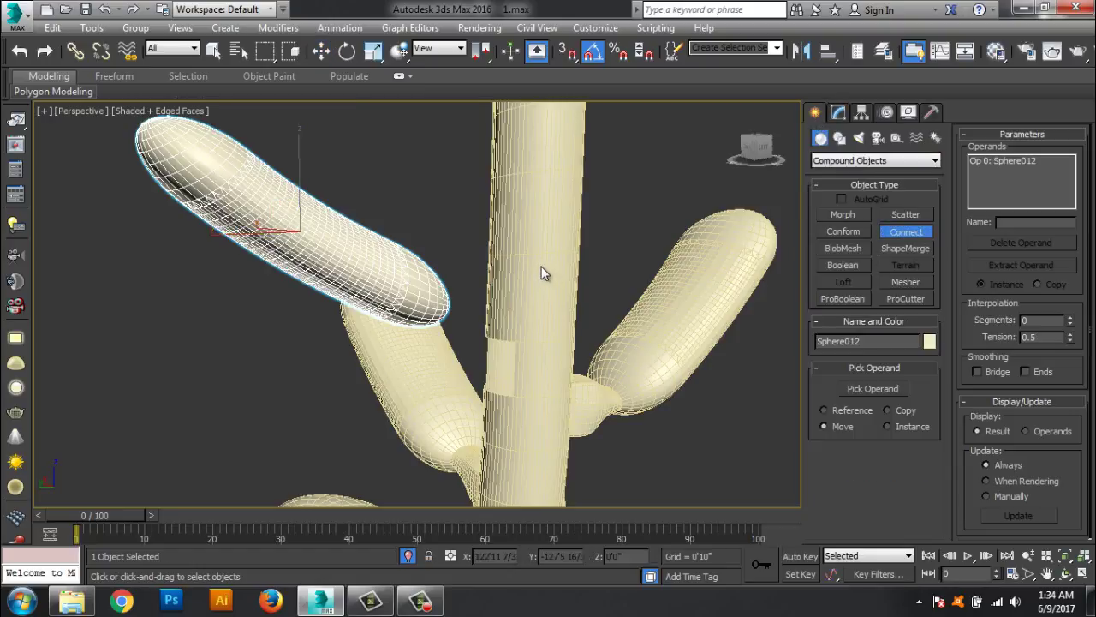
pyautogui.click(872, 389)
pyautogui.click(557, 291)
pyautogui.keyDown('alt'); pyautogui.moveTo(560, 293); pyautogui.dragTo(543, 359, button='middle'); pyautogui.keyUp('alt')
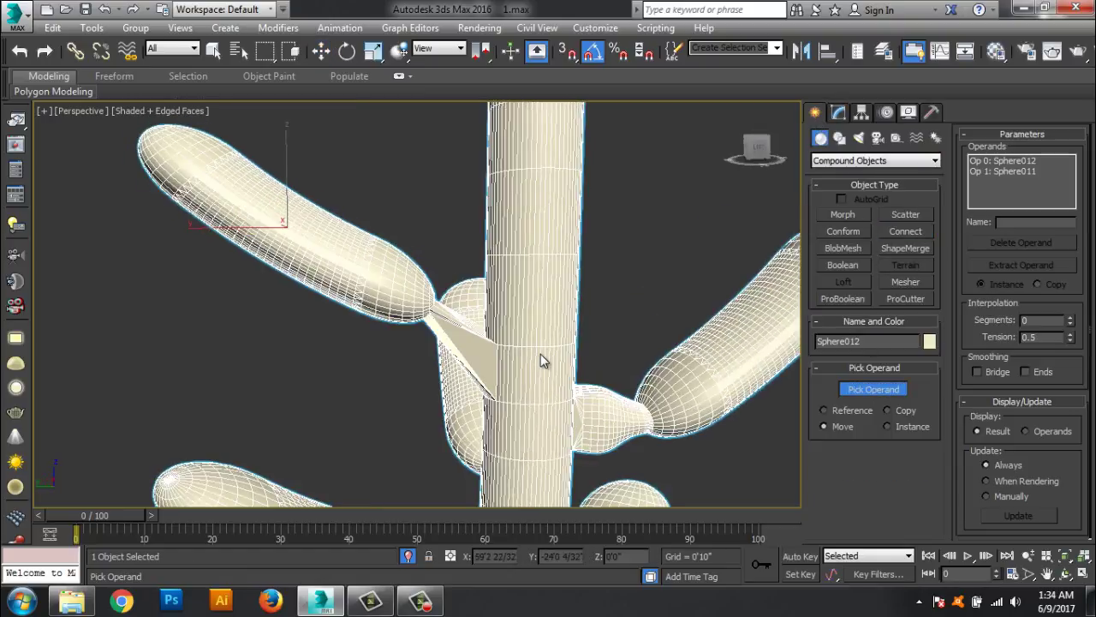
pyautogui.scroll(2, 535, 364)
pyautogui.moveTo(1071, 320); pyautogui.dragTo(1075, 387)
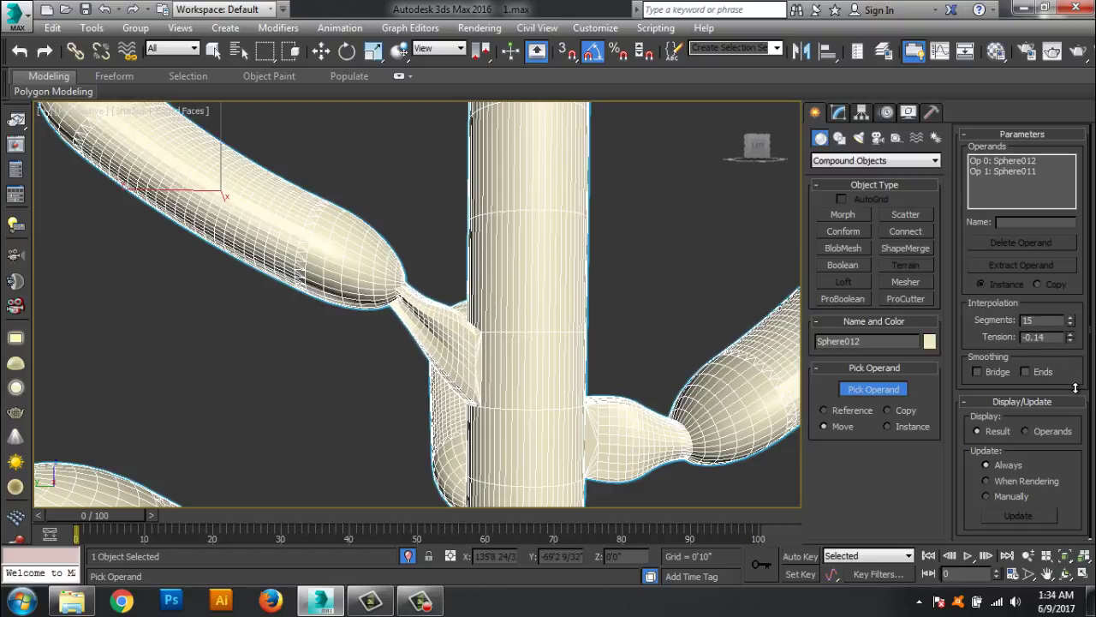
pyautogui.scroll(-4, 775, 380)
# Step: Unhide the other branches to view the whole cactus again
pyautogui.moveTo(775, 380)
pyautogui.keyDown('alt'); pyautogui.mouseDown(button='middle')
pyautogui.moveTo(624, 400)
pyautogui.moveTo(435, 352)
pyautogui.mouseUp(button='middle'); pyautogui.keyUp('alt')
pyautogui.press('w')
pyautogui.click(409, 556)
pyautogui.scroll(-3, 571, 379)
# Step: Nudge the Sphere007 branch and lower the upper-left branch capsule
pyautogui.scroll(3, 435, 352)
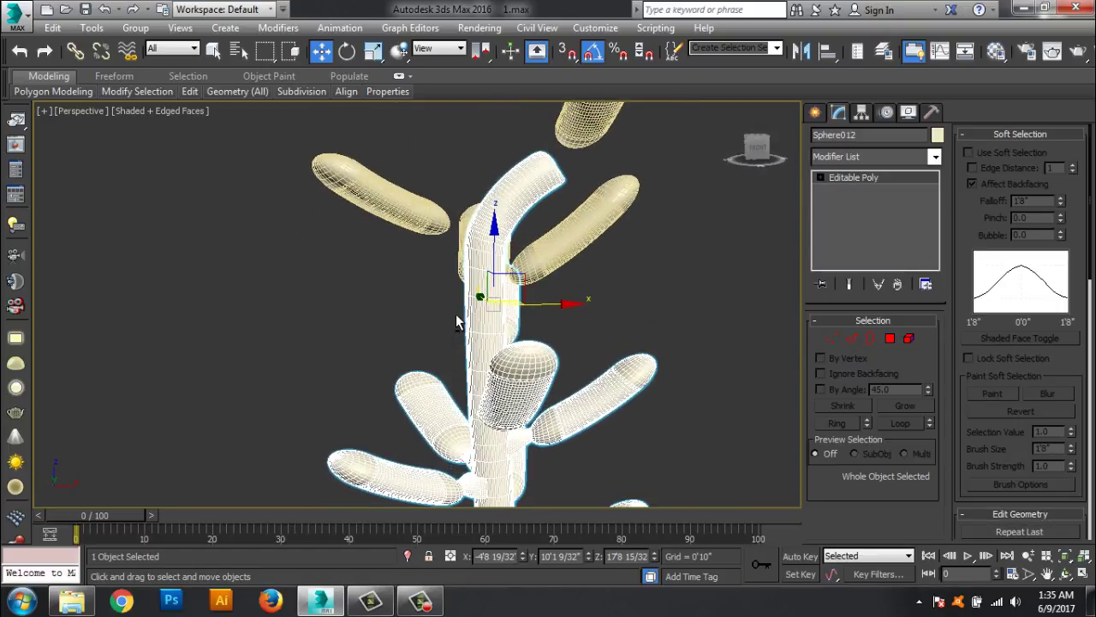
pyautogui.scroll(3, 456, 313)
pyautogui.click(569, 216)
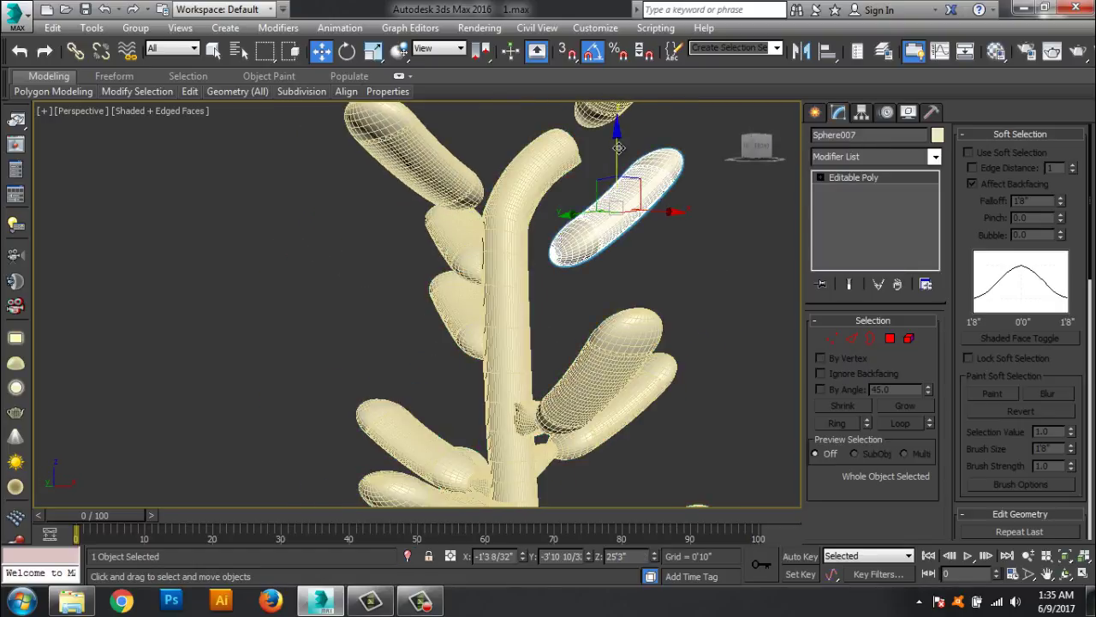
pyautogui.moveTo(619, 148); pyautogui.dragTo(618, 184)
pyautogui.moveTo(618, 184)
pyautogui.keyDown('alt'); pyautogui.mouseDown(button='middle')
pyautogui.moveTo(480, 171)
pyautogui.moveTo(415, 140)
pyautogui.mouseUp(button='middle'); pyautogui.keyUp('alt')
pyautogui.click(416, 140)
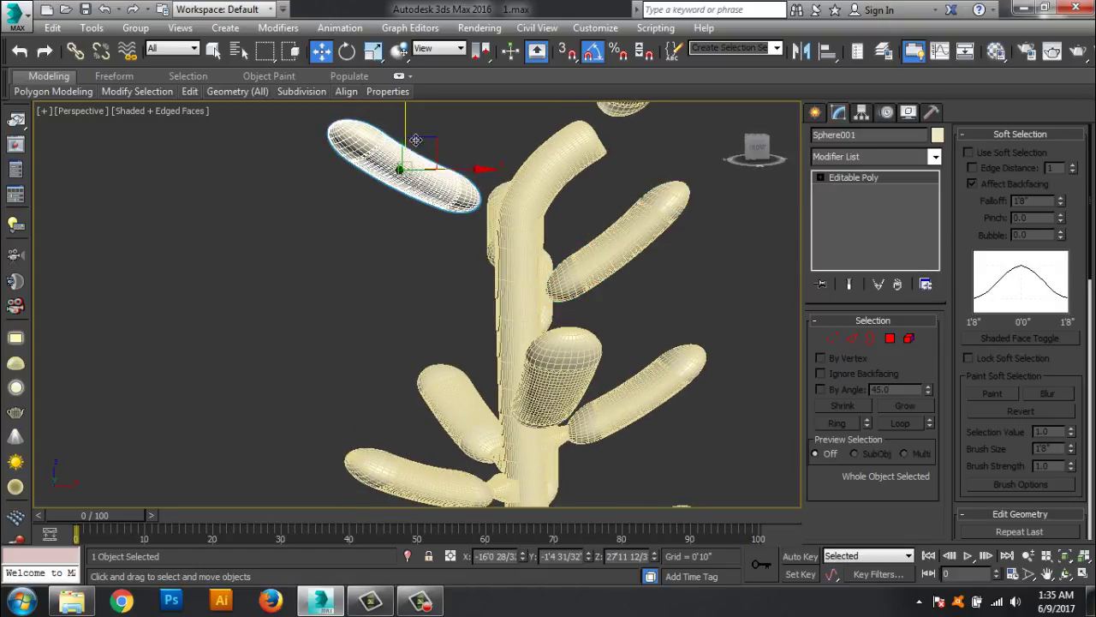
pyautogui.moveTo(407, 128); pyautogui.dragTo(408, 256)
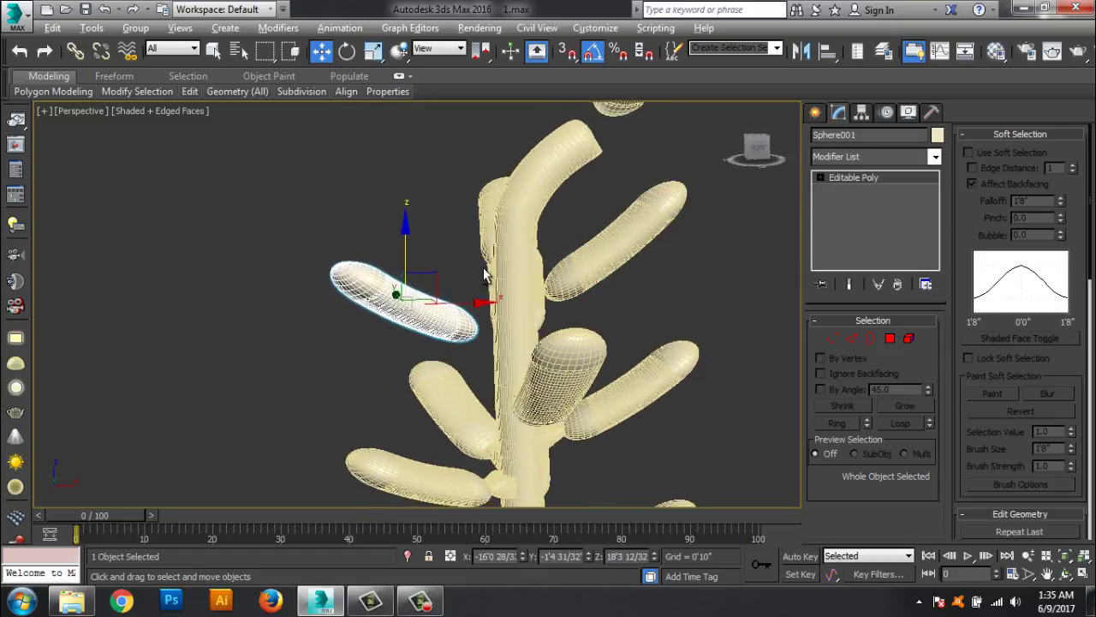
pyautogui.keyDown('alt'); pyautogui.moveTo(408, 257); pyautogui.dragTo(669, 269, button='middle'); pyautogui.keyUp('alt')
# Step: Shift-drag a raised copy of the capsule, tilt it steeper, and move it up and right
pyautogui.keyDown('shift'); pyautogui.moveTo(400, 234); pyautogui.dragTo(400, 112); pyautogui.keyUp('shift')
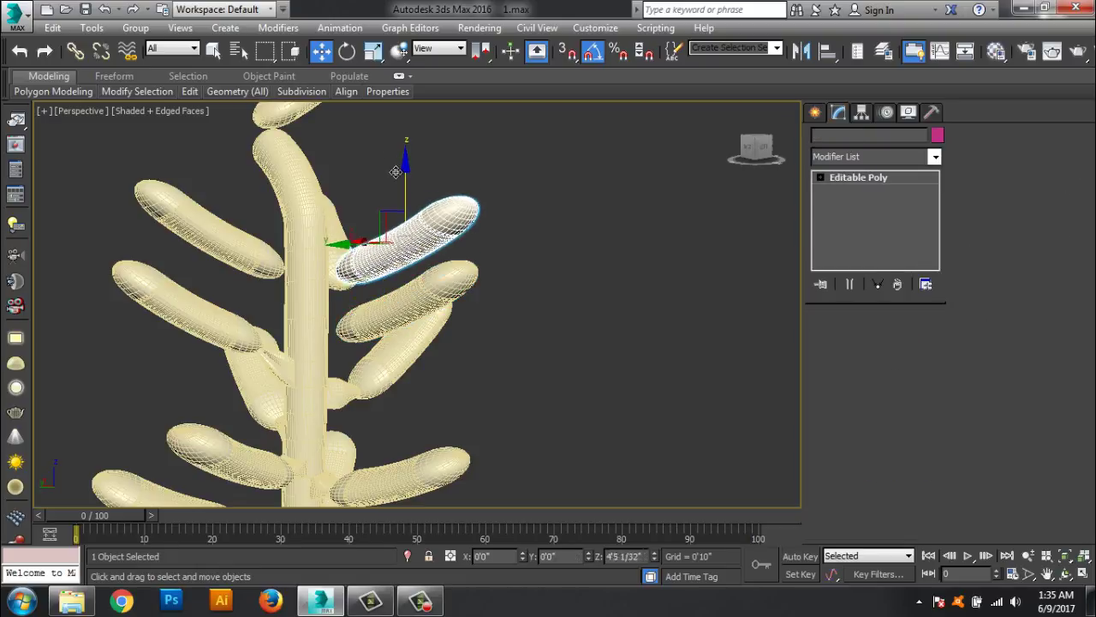
pyautogui.click(550, 367)
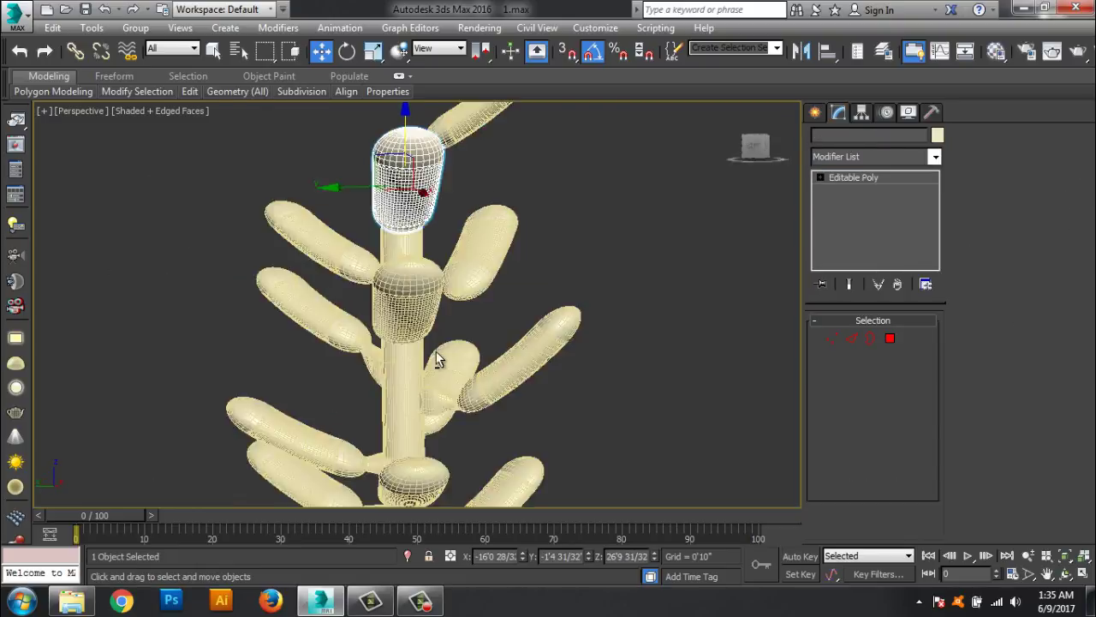
pyautogui.keyDown('alt'); pyautogui.moveTo(549, 360); pyautogui.dragTo(389, 266, button='middle'); pyautogui.keyUp('alt')
pyautogui.click(348, 53)
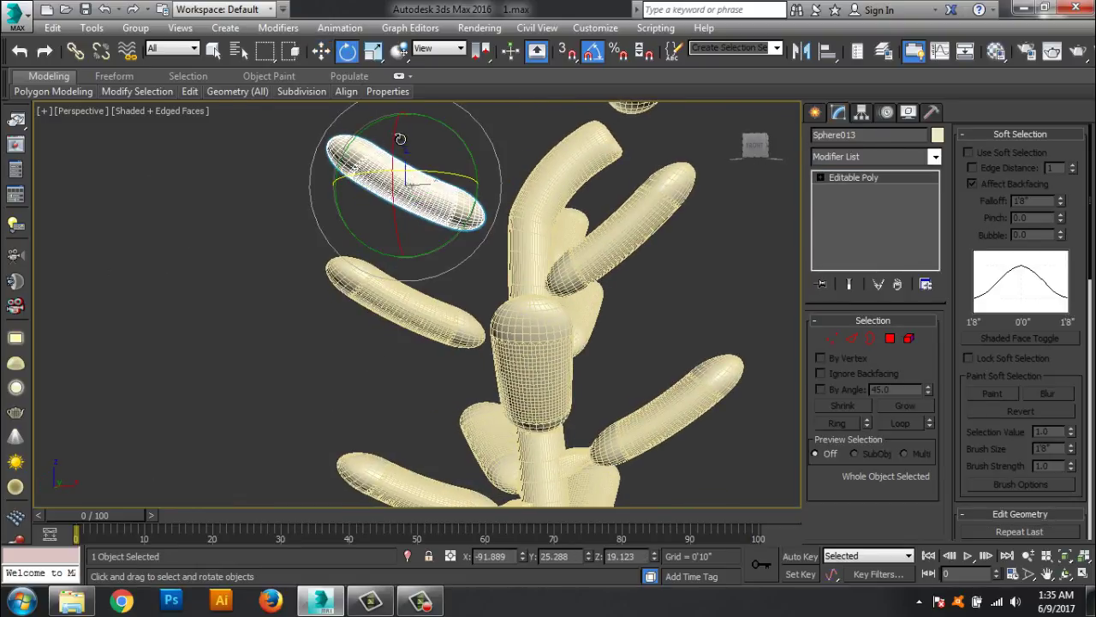
pyautogui.moveTo(439, 127); pyautogui.dragTo(455, 135)
pyautogui.keyDown('alt'); pyautogui.moveTo(477, 295); pyautogui.dragTo(360, 154, button='middle'); pyautogui.keyUp('alt')
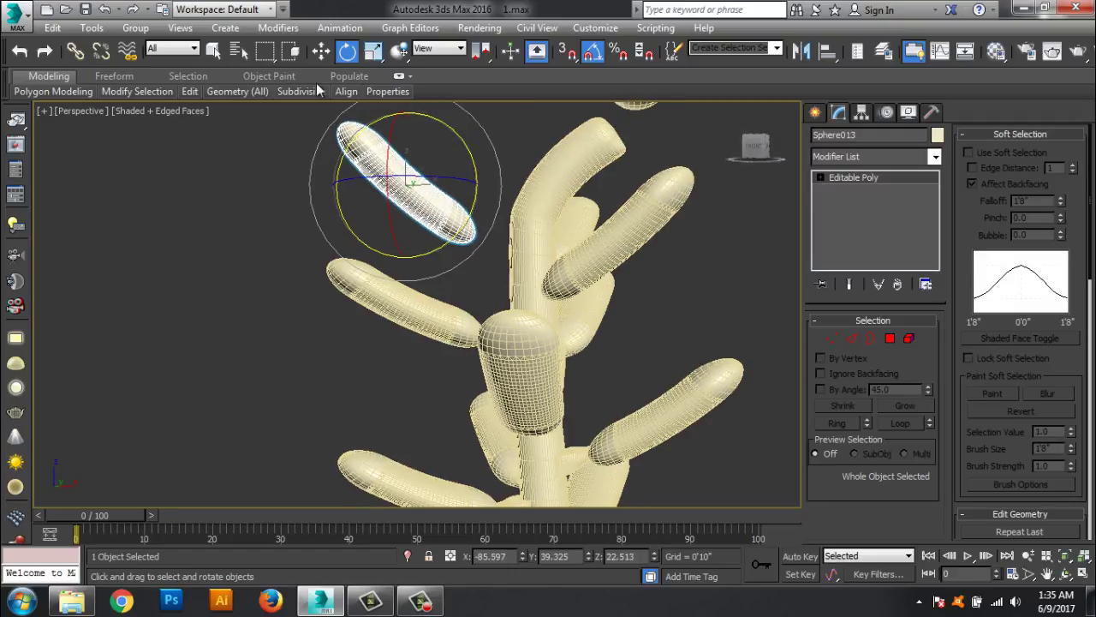
pyautogui.click(321, 51)
pyautogui.moveTo(419, 146); pyautogui.dragTo(463, 113)
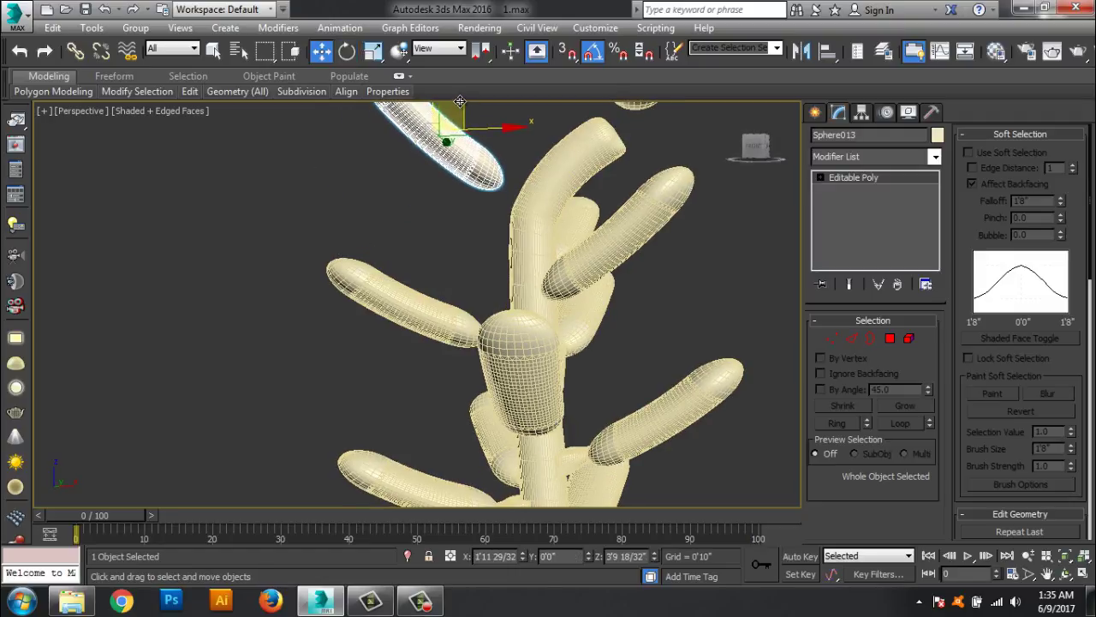
pyautogui.keyDown('alt'); pyautogui.moveTo(402, 232); pyautogui.dragTo(365, 304, button='middle'); pyautogui.keyUp('alt')
# Step: Shift another upper branch capsule right and down in the maximized Top viewport
pyautogui.click(407, 232)
pyautogui.click(504, 331)
pyautogui.moveTo(504, 332)
pyautogui.keyDown('alt'); pyautogui.mouseDown(button='middle')
pyautogui.moveTo(269, 295)
pyautogui.moveTo(347, 306)
pyautogui.mouseUp(button='middle'); pyautogui.keyUp('alt')
pyautogui.click(601, 153)
pyautogui.moveTo(600, 153)
pyautogui.keyDown('alt'); pyautogui.mouseDown(button='middle')
pyautogui.moveTo(531, 257)
pyautogui.moveTo(551, 264)
pyautogui.mouseUp(button='middle'); pyautogui.keyUp('alt')
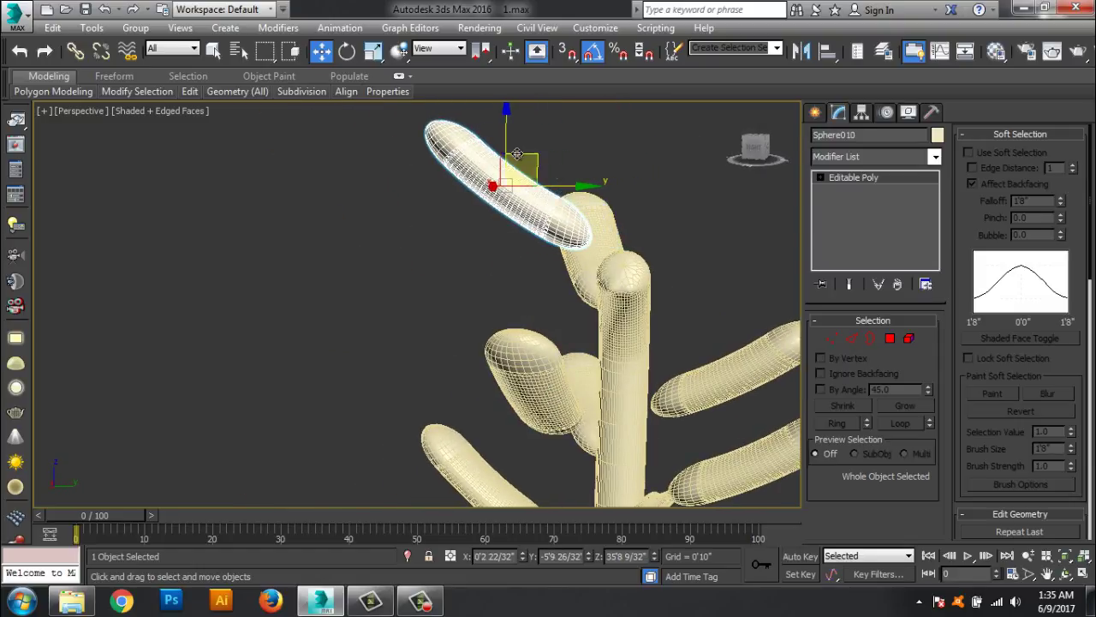
pyautogui.keyDown('alt'); pyautogui.moveTo(595, 189); pyautogui.dragTo(660, 228, button='middle'); pyautogui.keyUp('alt')
pyautogui.click(661, 228)
pyautogui.press('r')
pyautogui.hotkey('alt', 'w')
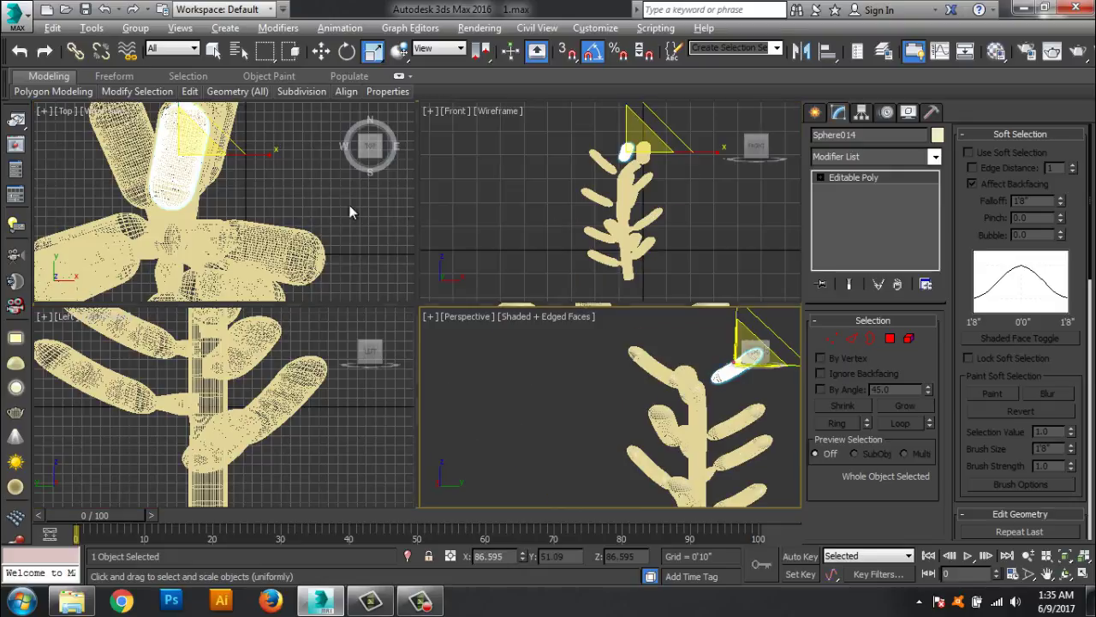
pyautogui.hotkey('alt', 'w')
pyautogui.click(310, 51)
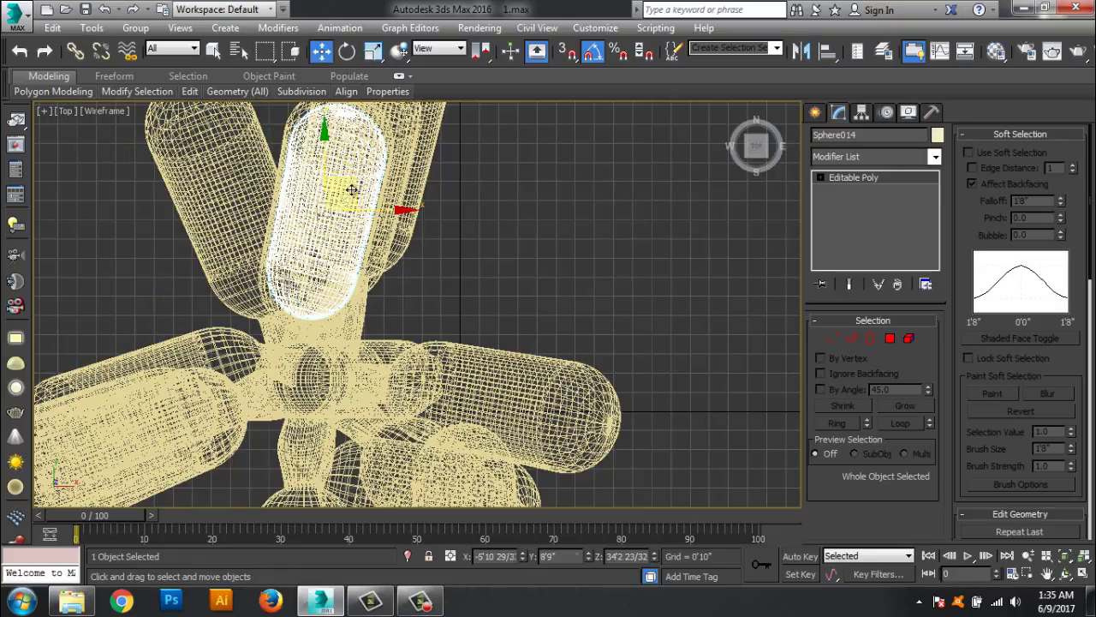
pyautogui.moveTo(351, 189); pyautogui.dragTo(394, 205)
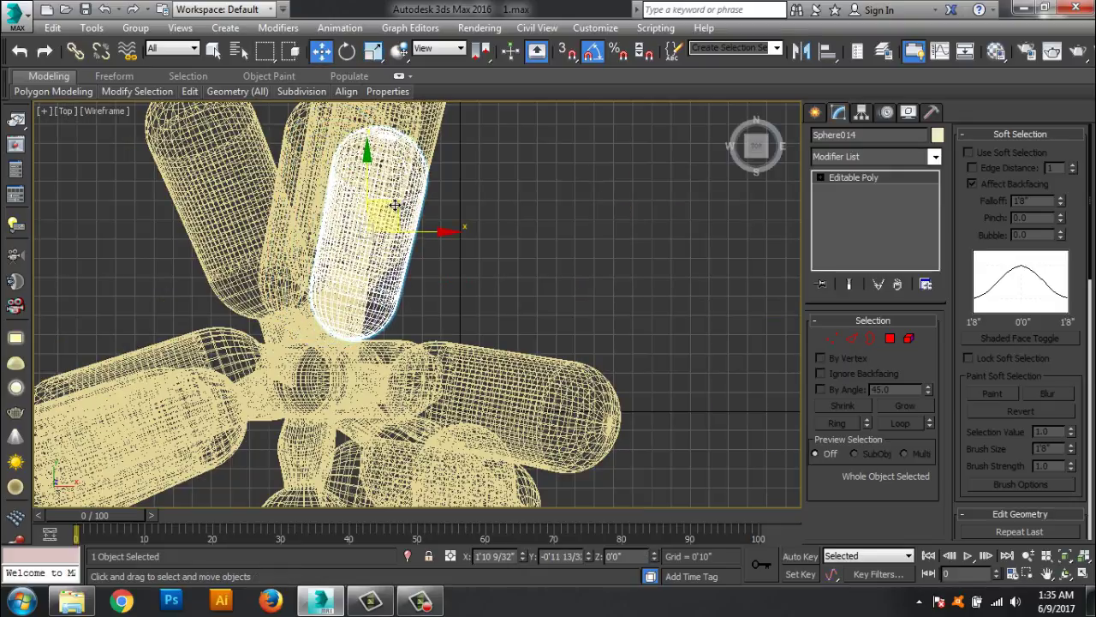
pyautogui.hotkey('alt', 'w')
pyautogui.hotkey('alt', 'w')
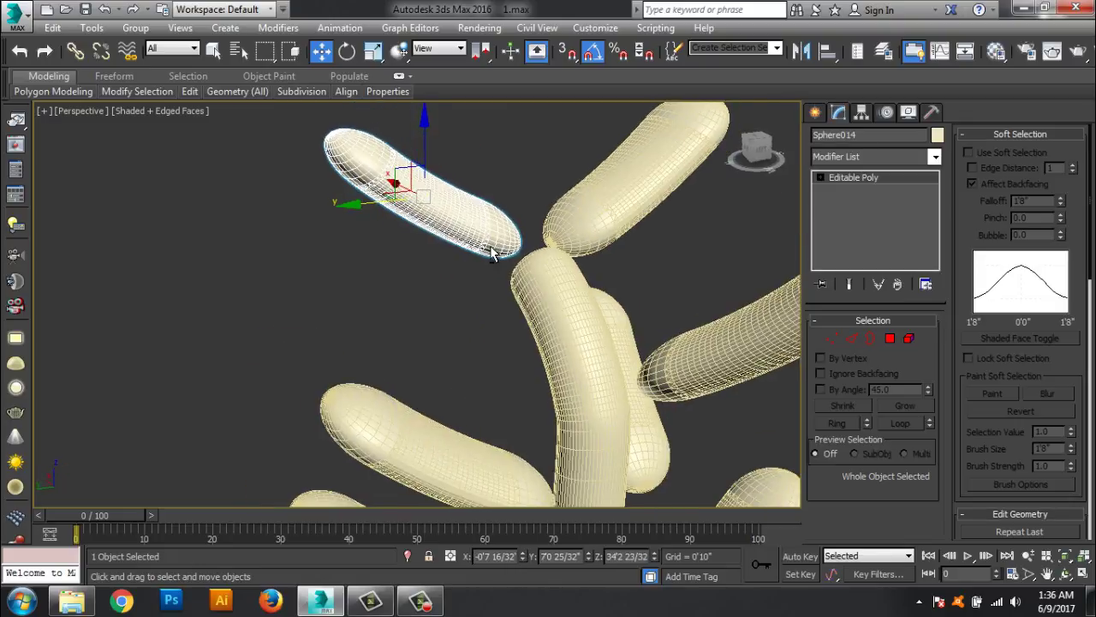
pyautogui.keyDown('alt'); pyautogui.moveTo(381, 181); pyautogui.dragTo(451, 312, button='middle'); pyautogui.keyUp('alt')
# Step: Isolate Sphere001's rounded tip cap through its tip edge ring and Element selection
pyautogui.click(851, 339)
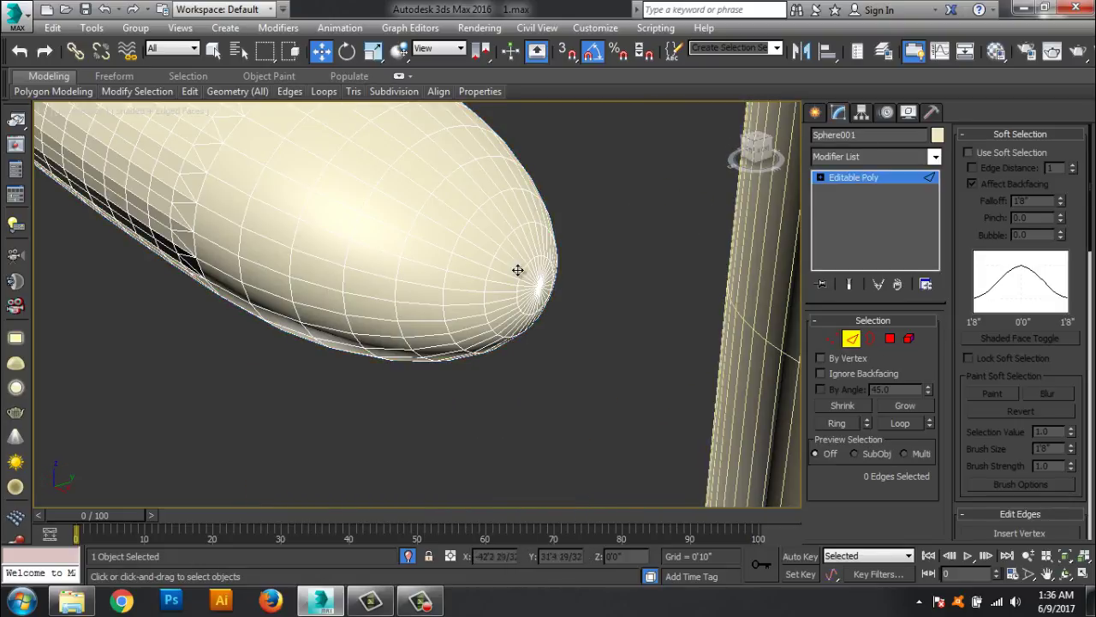
pyautogui.click(518, 269)
pyautogui.click(843, 421)
pyautogui.hotkey('ctrl', 'shift', 'e')
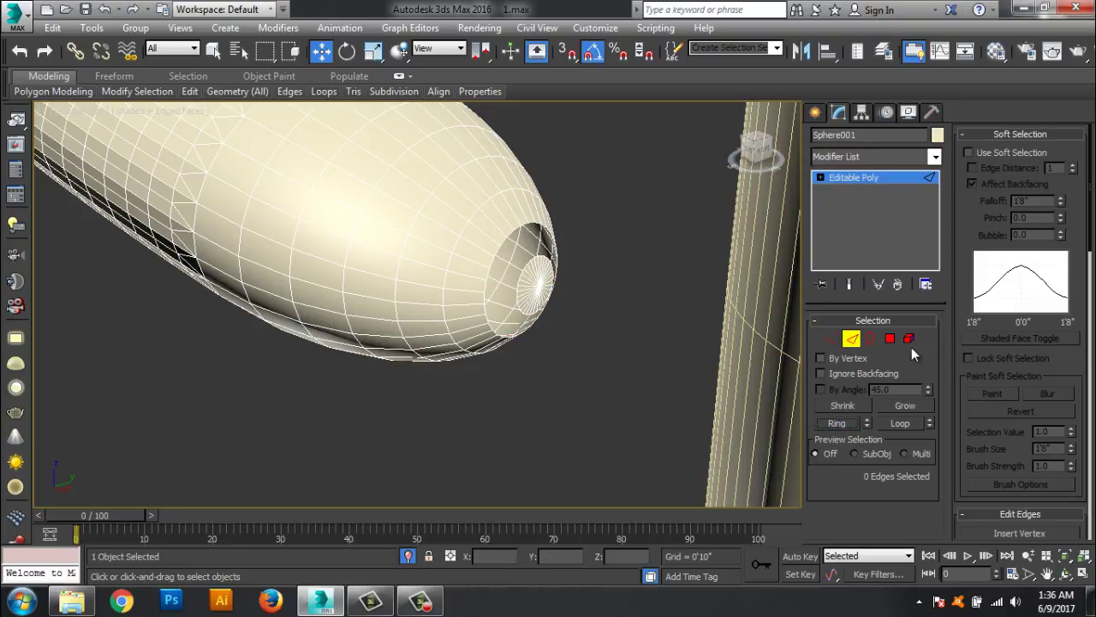
pyautogui.press('5')
pyautogui.click(536, 282)
pyautogui.click(842, 176)
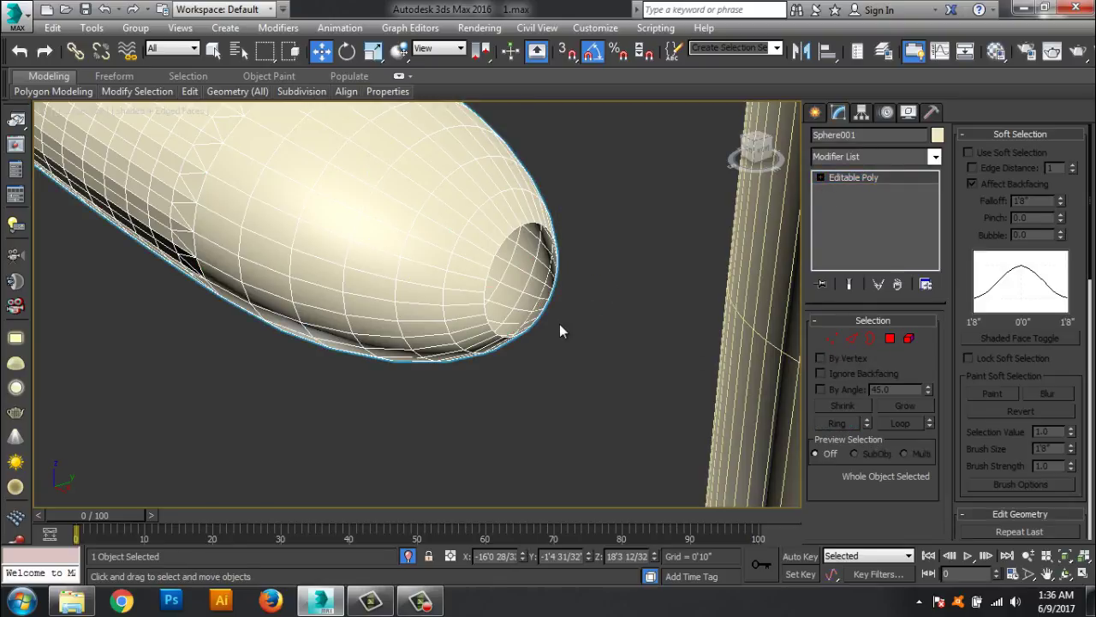
# Step: Work on a row of trunk polygons facing the upper capsule branch, then return to object level
pyautogui.scroll(-5, 559, 324)
pyautogui.moveTo(523, 394)
pyautogui.keyDown('alt'); pyautogui.mouseDown(button='middle')
pyautogui.moveTo(614, 317)
pyautogui.moveTo(427, 353)
pyautogui.mouseUp(button='middle'); pyautogui.keyUp('alt')
pyautogui.click(627, 318)
pyautogui.press('4')
pyautogui.click(472, 337)
pyautogui.keyDown('ctrl'); pyautogui.click(412, 344); pyautogui.keyUp('ctrl')
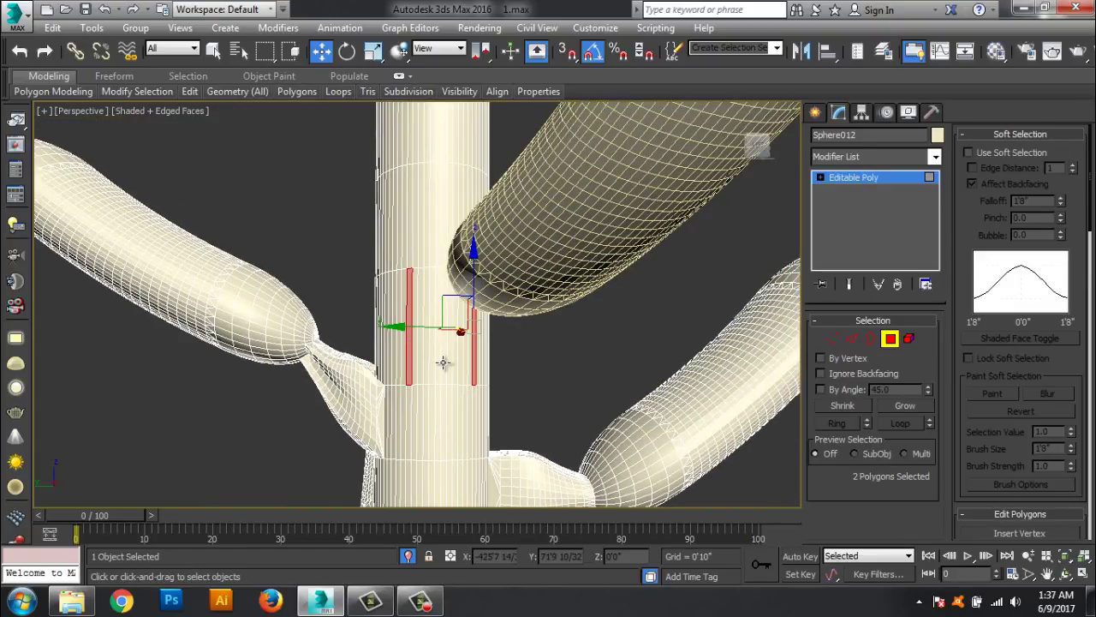
pyautogui.scroll(4, 441, 366)
pyautogui.keyDown('ctrl'); pyautogui.click(407, 360); pyautogui.keyUp('ctrl')
pyautogui.keyDown('ctrl'); pyautogui.click(418, 359); pyautogui.keyUp('ctrl')
pyautogui.keyDown('ctrl'); pyautogui.click(430, 359); pyautogui.keyUp('ctrl')
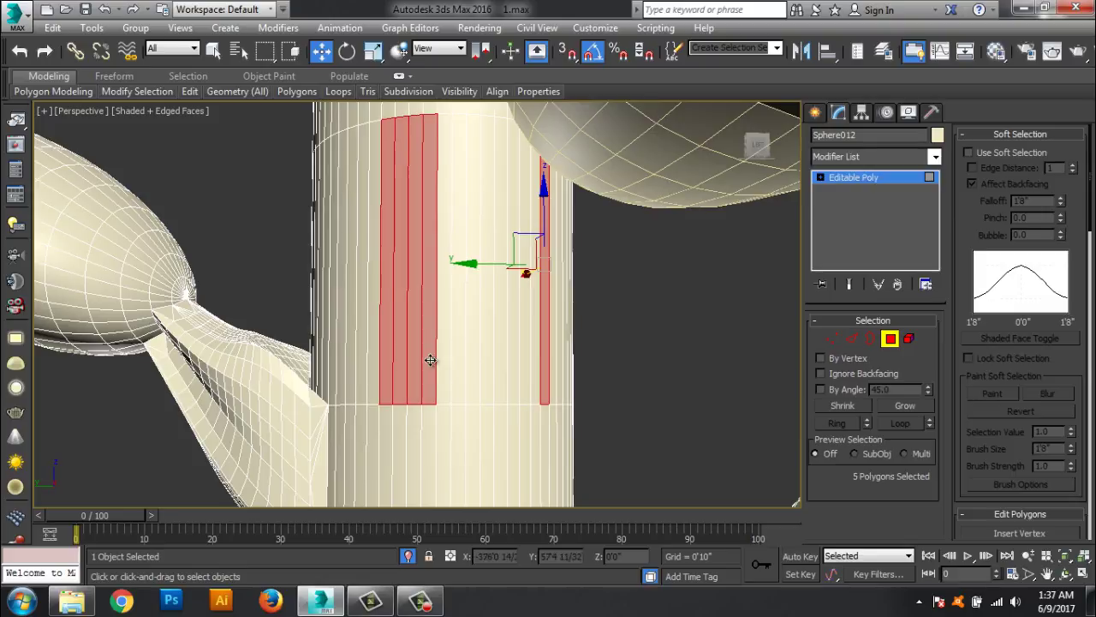
pyautogui.keyDown('ctrl'); pyautogui.click(445, 363); pyautogui.keyUp('ctrl')
pyautogui.keyDown('ctrl'); pyautogui.click(459, 367); pyautogui.keyUp('ctrl')
pyautogui.keyDown('ctrl'); pyautogui.click(473, 369); pyautogui.keyUp('ctrl')
pyautogui.keyDown('ctrl'); pyautogui.click(487, 372); pyautogui.keyUp('ctrl')
pyautogui.keyDown('ctrl'); pyautogui.click(501, 373); pyautogui.keyUp('ctrl')
pyautogui.keyDown('ctrl'); pyautogui.click(513, 378); pyautogui.keyUp('ctrl')
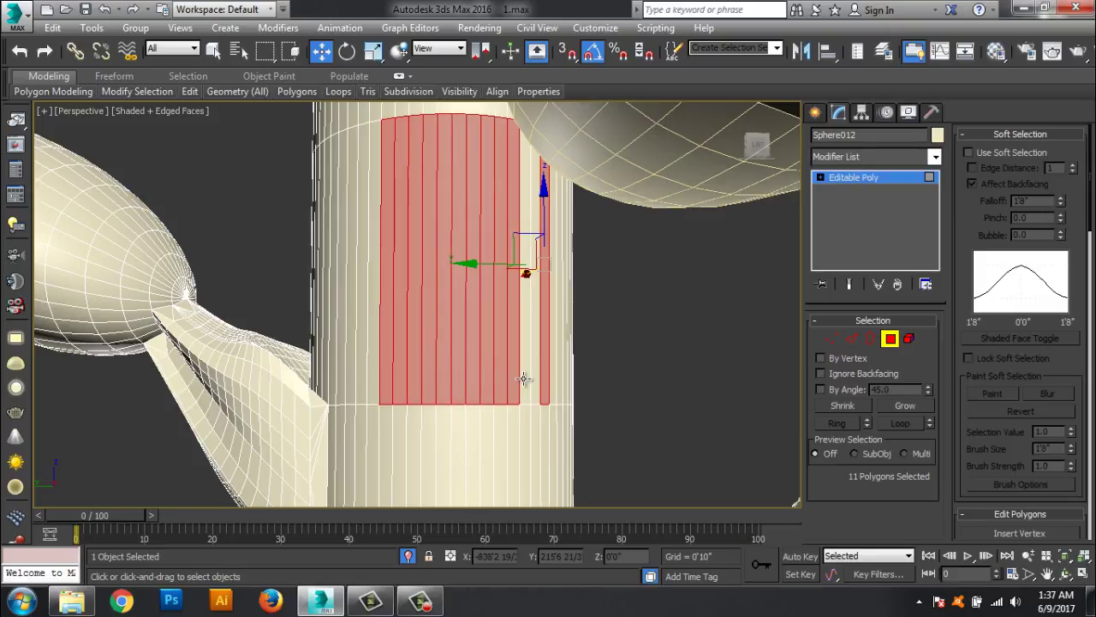
pyautogui.keyDown('ctrl'); pyautogui.click(524, 381); pyautogui.keyUp('ctrl')
pyautogui.click(533, 383)
pyautogui.scroll(-5, 543, 369)
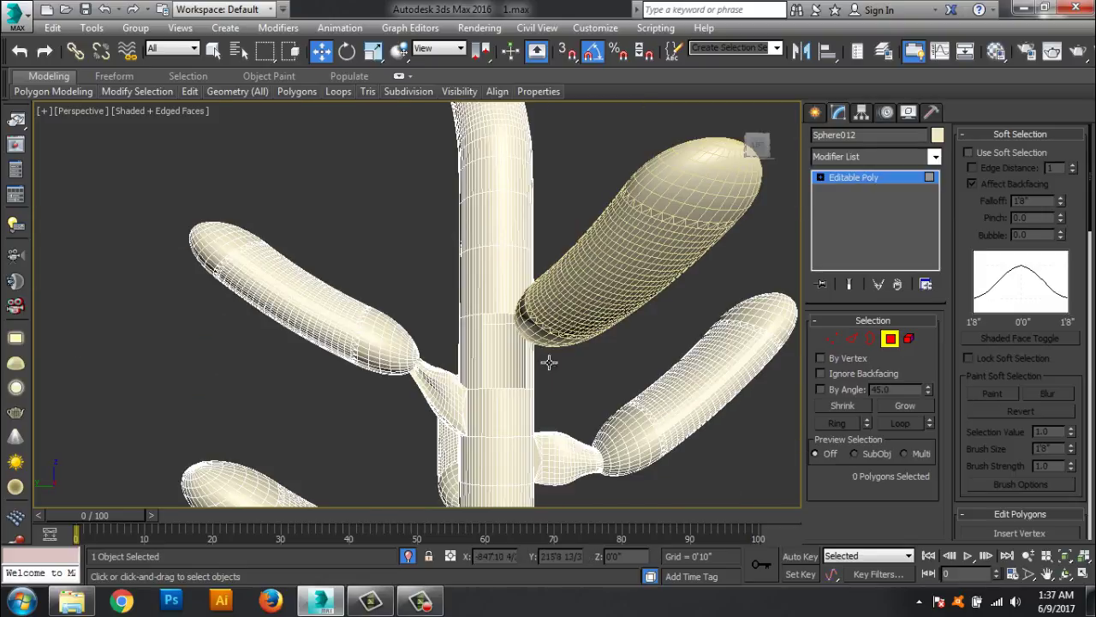
pyautogui.click(840, 178)
pyautogui.keyDown('alt'); pyautogui.moveTo(521, 404); pyautogui.dragTo(676, 454, button='middle'); pyautogui.keyUp('alt')
pyautogui.click(641, 314)
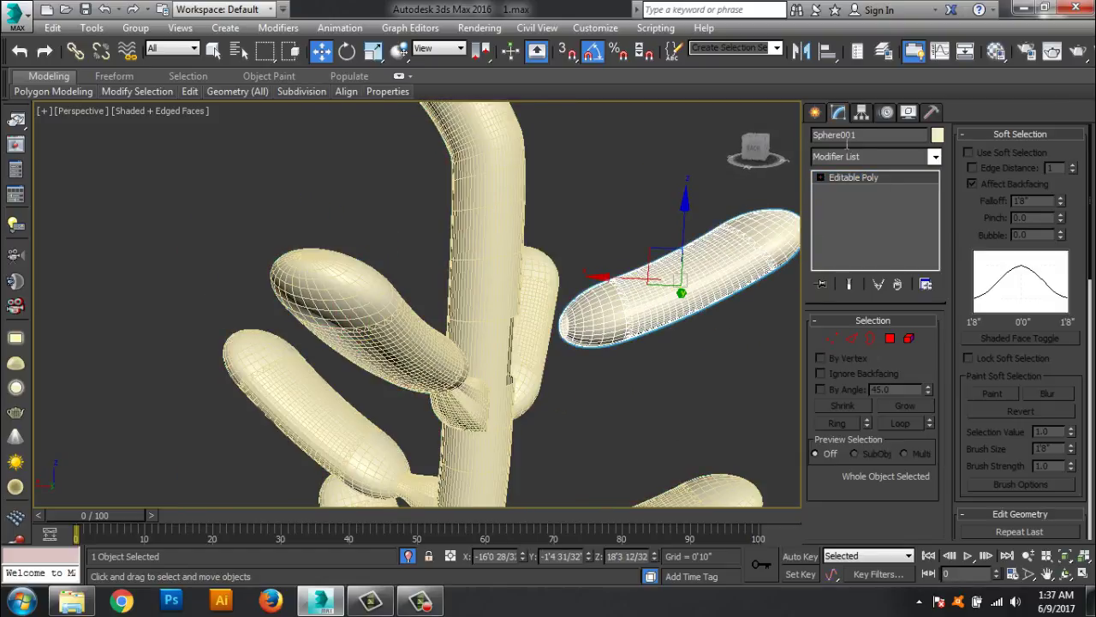
# Step: Bridge Sphere001 to the Sphere012 trunk with Connect: 11 segments, tension -0.02
pyautogui.click(814, 112)
pyautogui.click(905, 231)
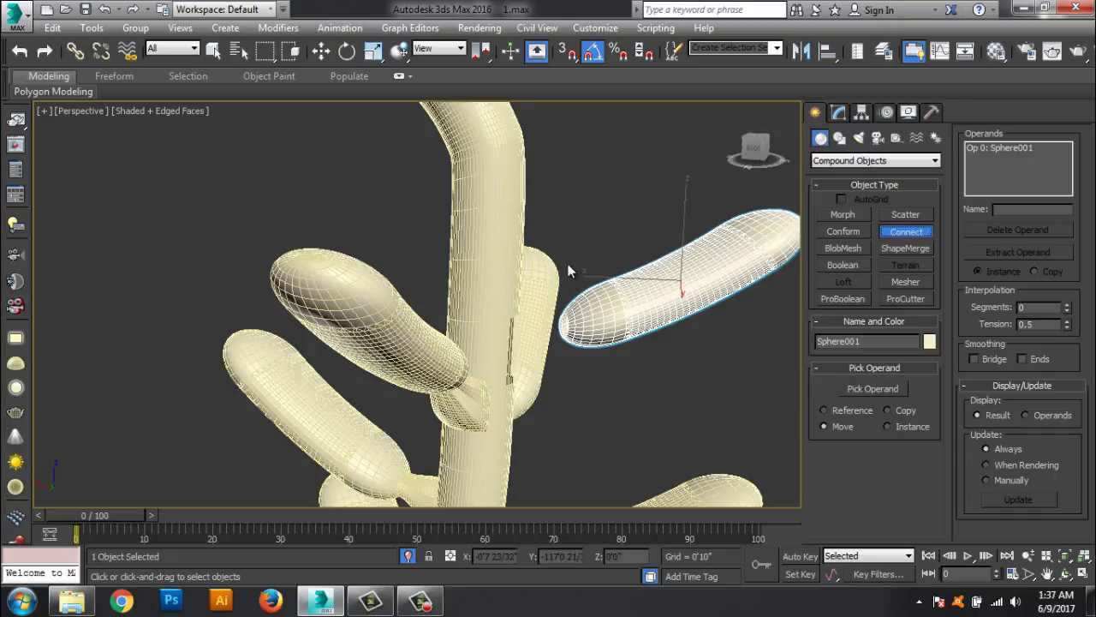
pyautogui.click(867, 389)
pyautogui.click(487, 269)
pyautogui.keyDown('alt'); pyautogui.moveTo(640, 348); pyautogui.dragTo(604, 382, button='middle'); pyautogui.keyUp('alt')
pyautogui.moveTo(1070, 312)
pyautogui.mouseDown()
pyautogui.moveTo(1070, 297)
pyautogui.moveTo(1065, 370)
pyautogui.mouseUp()
pyautogui.keyDown('alt'); pyautogui.moveTo(702, 325); pyautogui.dragTo(675, 346, button='middle'); pyautogui.keyUp('alt')
pyautogui.rightClick(632, 398)
pyautogui.keyDown('alt'); pyautogui.moveTo(632, 399); pyautogui.dragTo(507, 389, button='middle'); pyautogui.keyUp('alt')
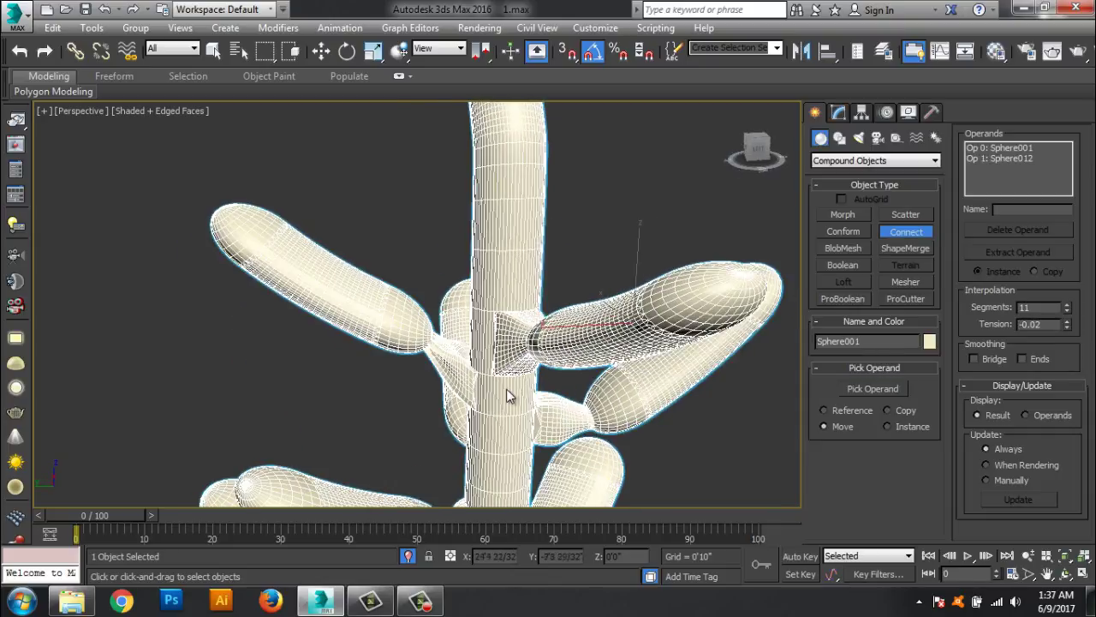
pyautogui.scroll(-2, 506, 389)
# Step: Collapse the Connect object to Editable Poly
pyautogui.press('w')
pyautogui.click(838, 112)
pyautogui.rightClick(860, 176)
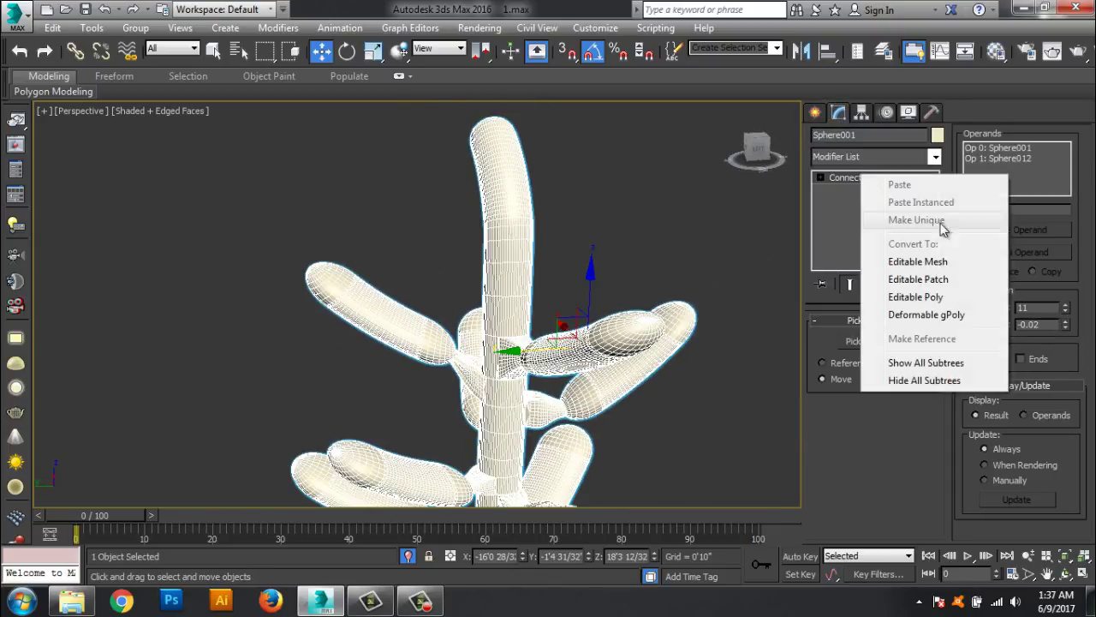
pyautogui.click(916, 296)
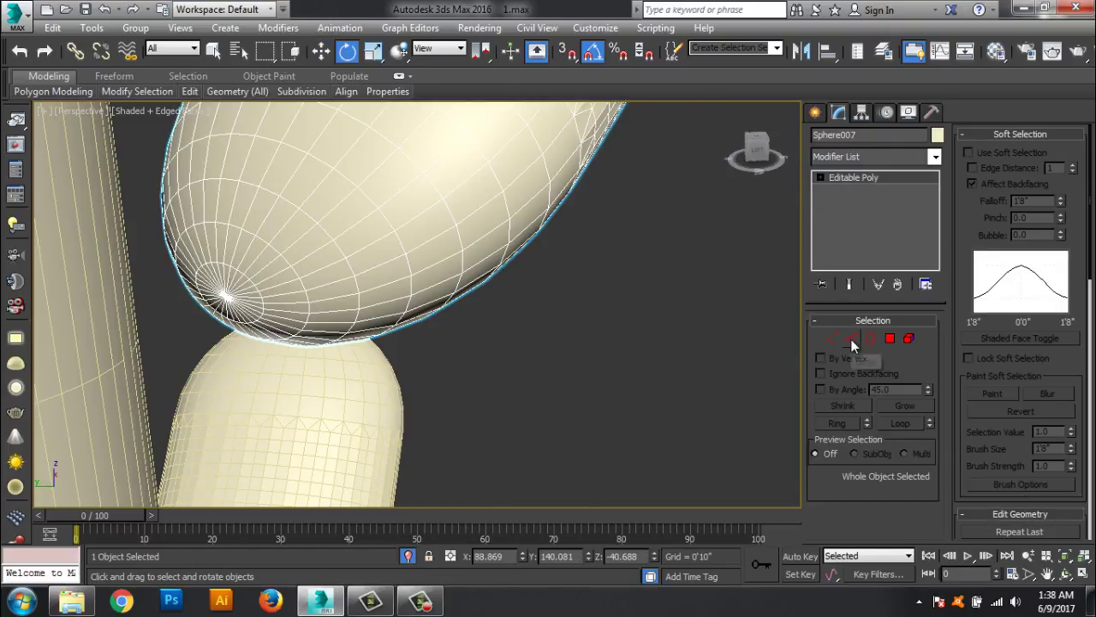
# Step: Delete the rounded tip cap of the capsule branch, then select the neighbouring branch
pyautogui.click(851, 338)
pyautogui.click(844, 424)
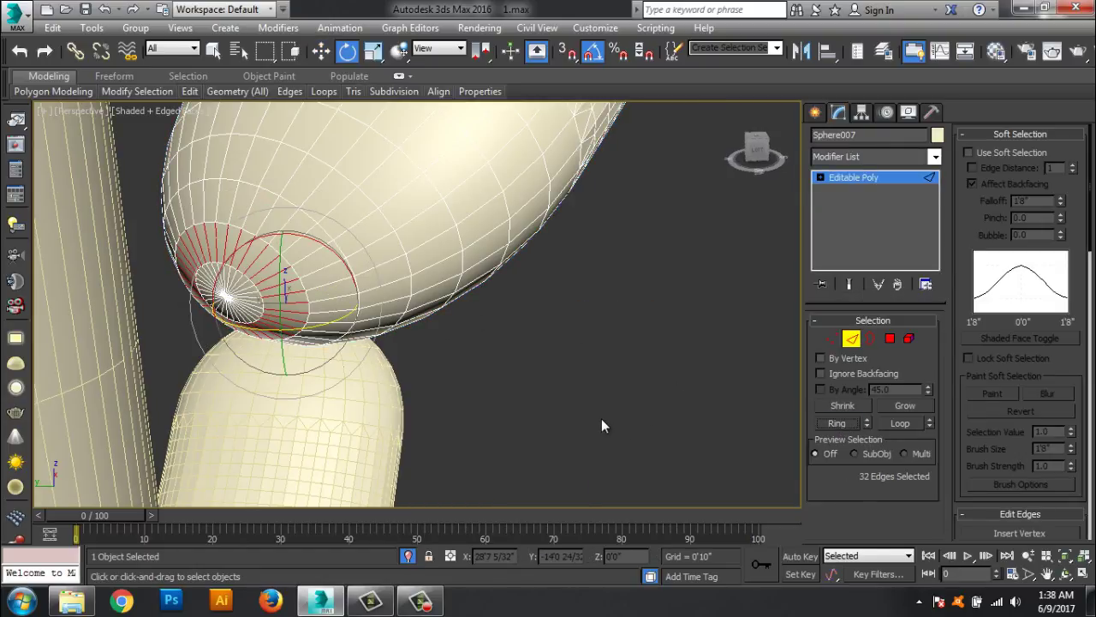
pyautogui.click(601, 418)
pyautogui.click(909, 338)
pyautogui.click(236, 301)
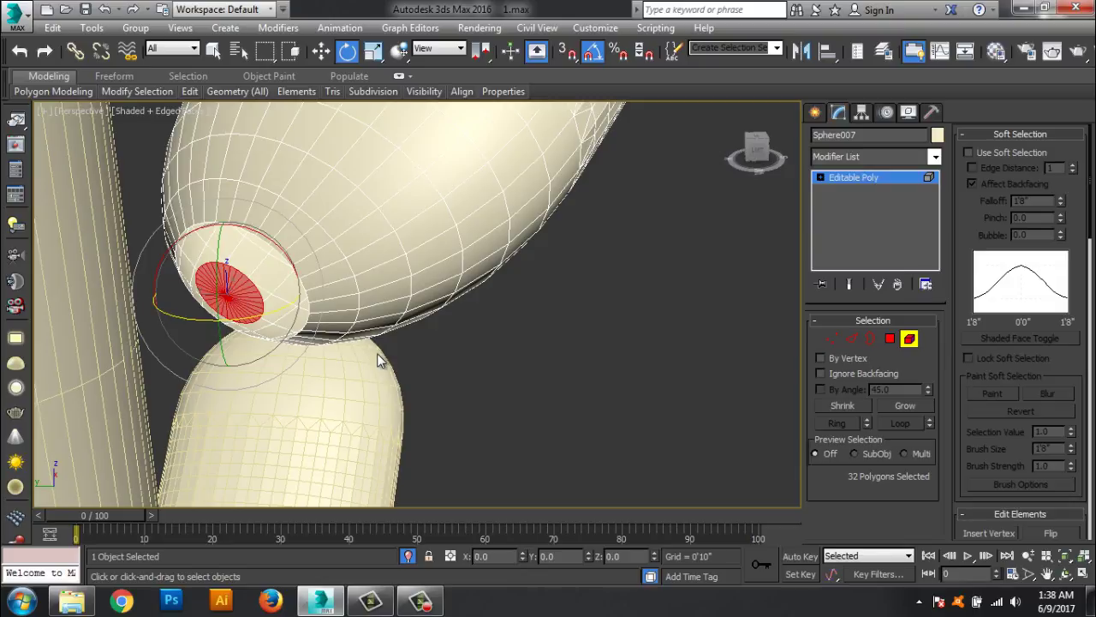
pyautogui.press('Delete')
pyautogui.click(616, 325)
pyautogui.click(109, 364)
# Step: In Edge mode, pick an edge loop on the trunk
pyautogui.scroll(-3, 109, 364)
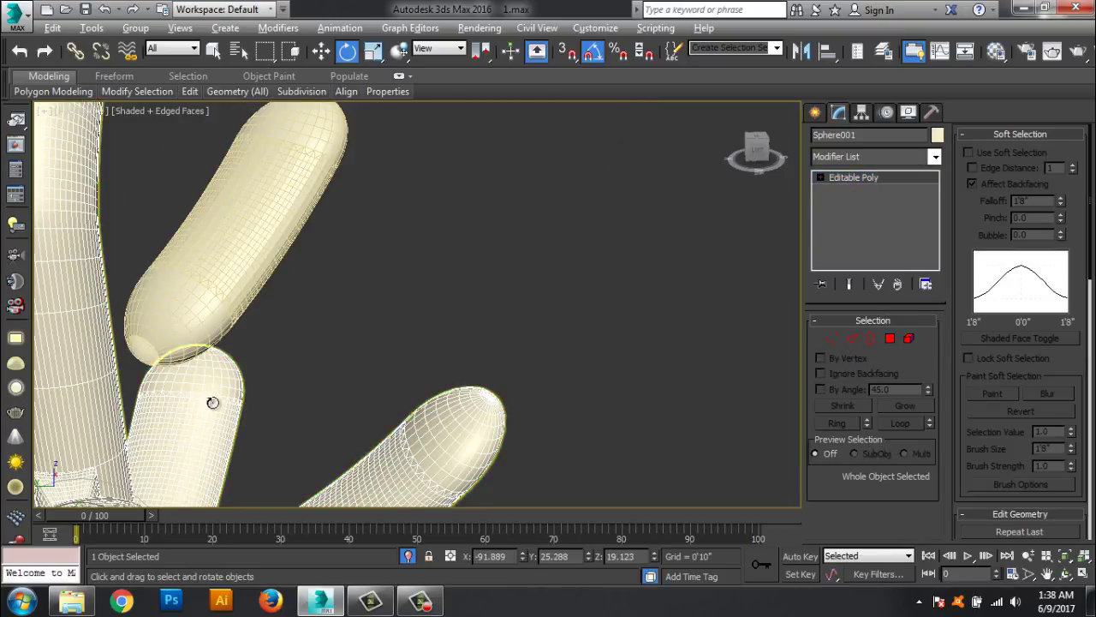
pyautogui.moveTo(213, 399)
pyautogui.keyDown('alt'); pyautogui.mouseDown(button='middle')
pyautogui.moveTo(253, 307)
pyautogui.moveTo(263, 326)
pyautogui.moveTo(274, 313)
pyautogui.mouseUp(button='middle'); pyautogui.keyUp('alt')
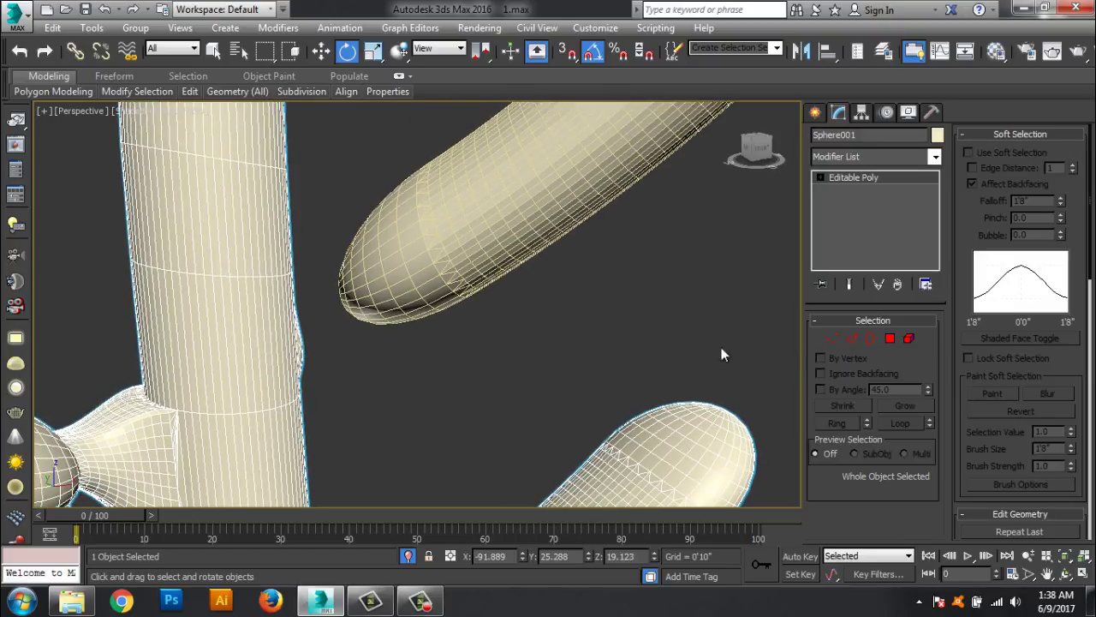
pyautogui.click(851, 340)
pyautogui.click(249, 280)
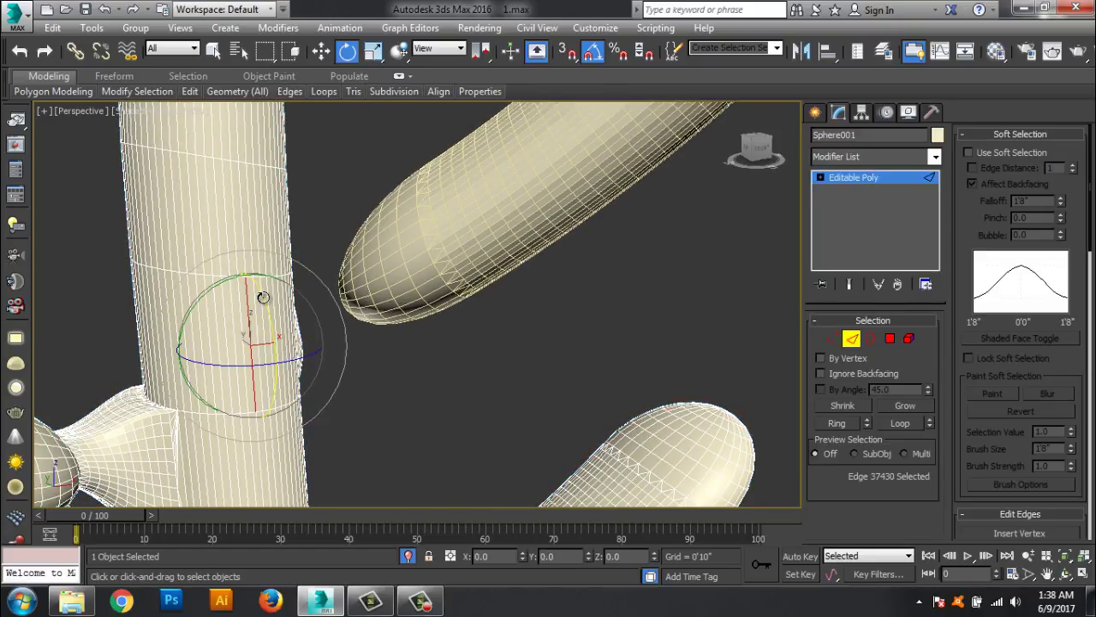
pyautogui.click(320, 51)
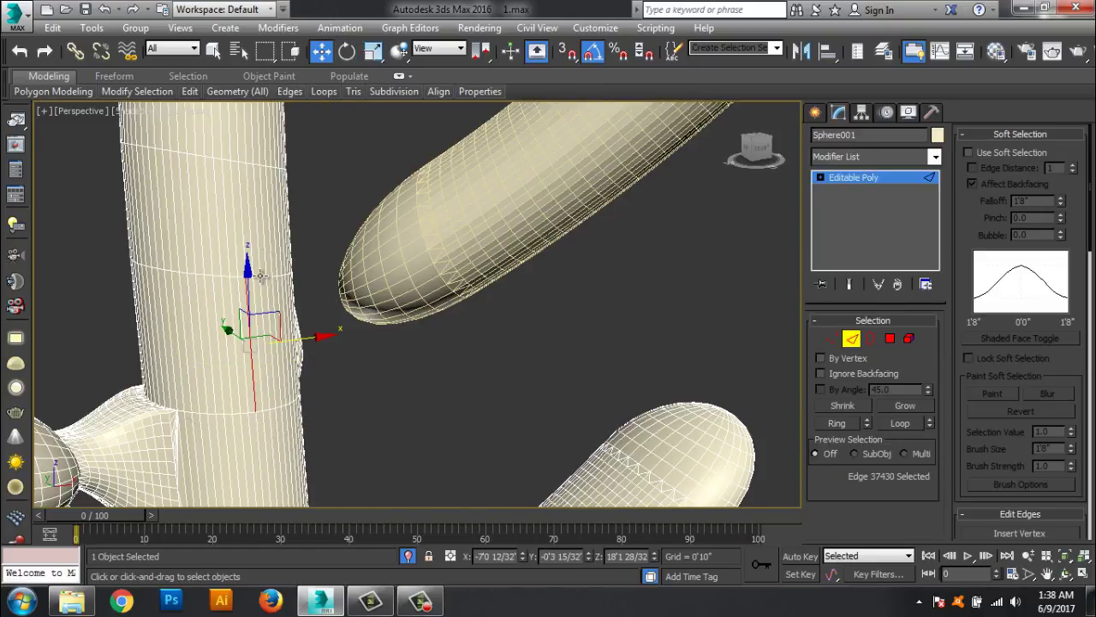
pyautogui.click(214, 51)
# Step: Slide the trunk edge loop up in Z with Select and Move
pyautogui.scroll(8, 256, 280)
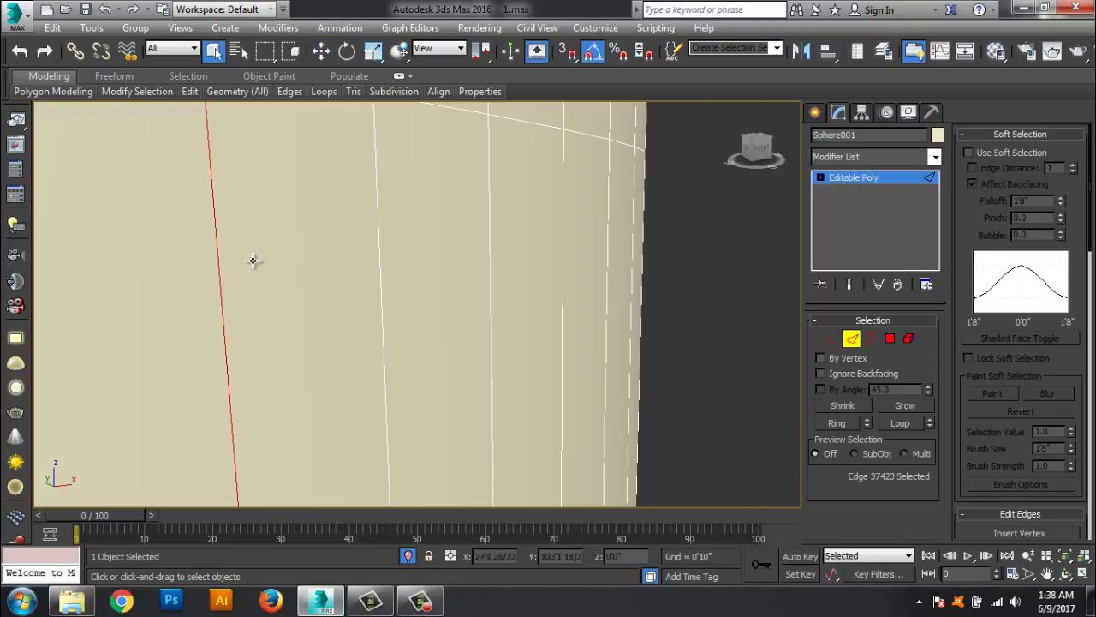
pyautogui.moveTo(302, 234)
pyautogui.mouseDown(button='middle')
pyautogui.moveTo(304, 274)
pyautogui.moveTo(303, 250)
pyautogui.mouseUp(button='middle')
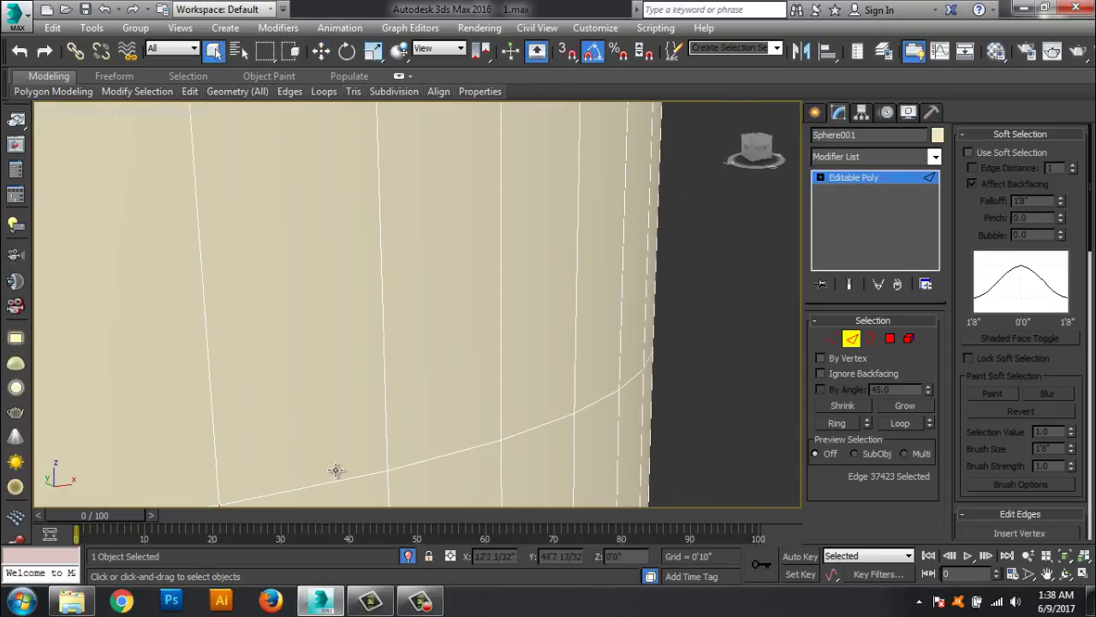
pyautogui.scroll(-6, 340, 479)
pyautogui.moveTo(313, 465); pyautogui.dragTo(362, 343, button='middle')
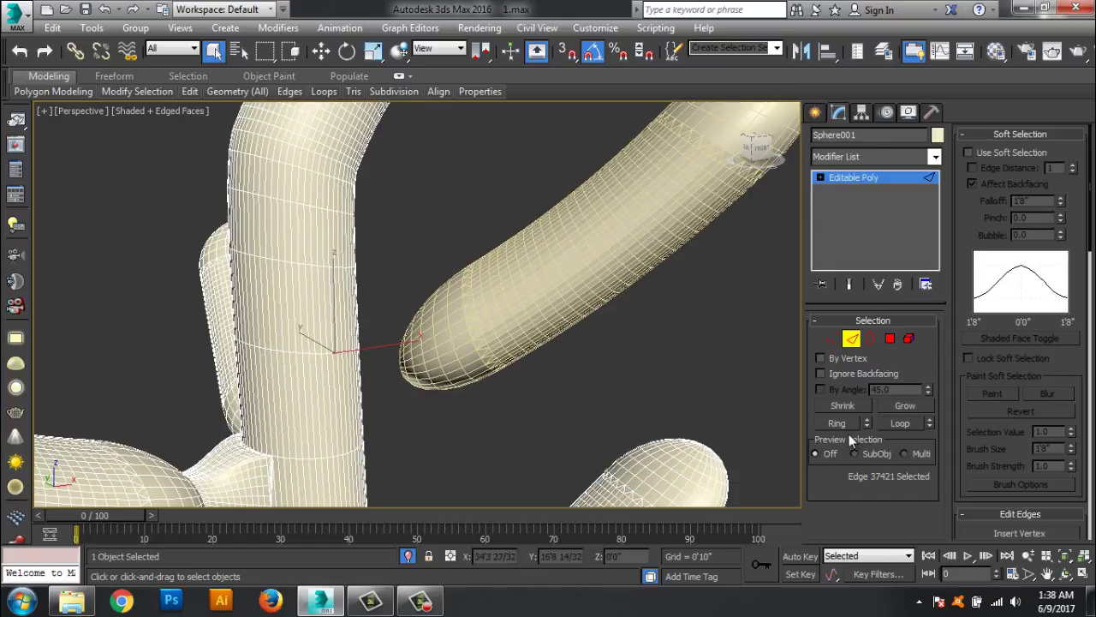
pyautogui.click(321, 51)
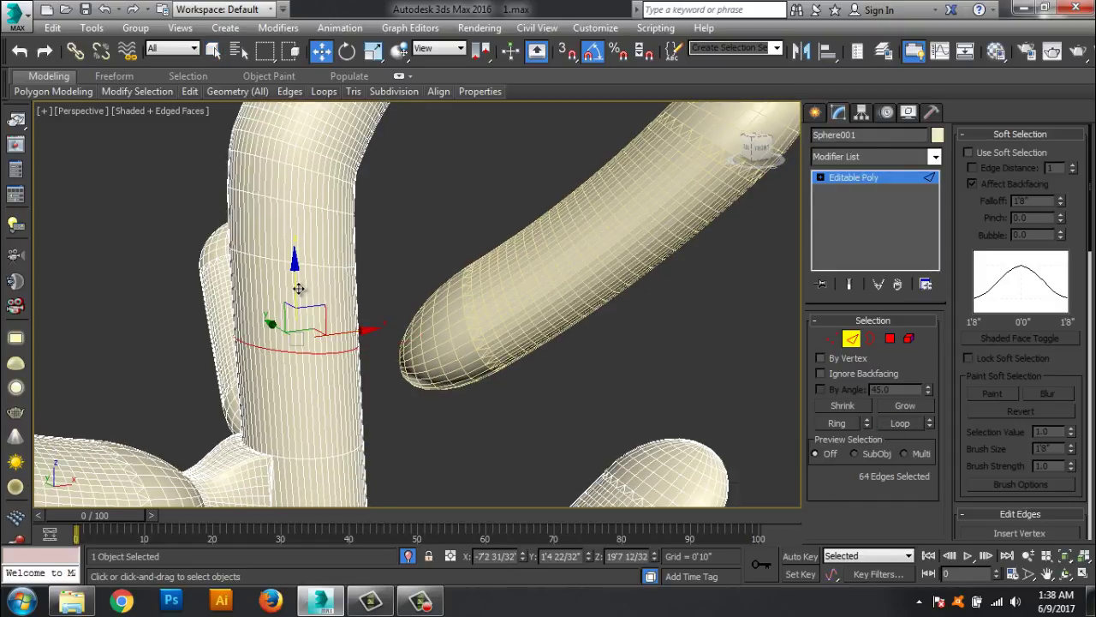
pyautogui.moveTo(299, 289); pyautogui.dragTo(295, 265)
pyautogui.keyDown('alt'); pyautogui.moveTo(300, 274); pyautogui.dragTo(379, 350, button='middle'); pyautogui.keyUp('alt')
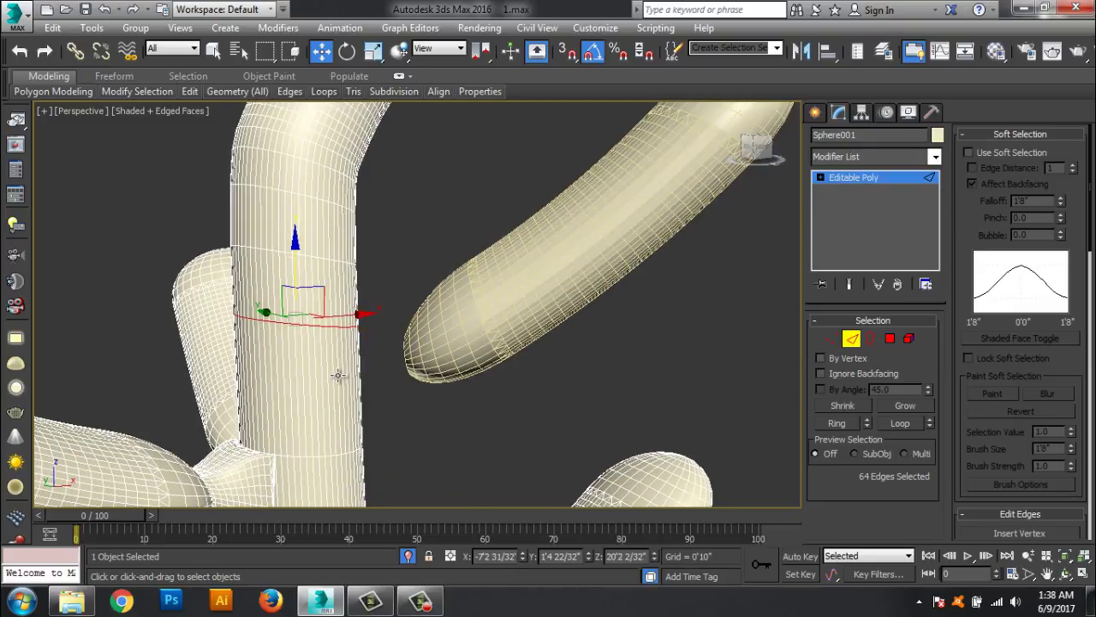
# Step: Ring-select the 64-edge band on the trunk and Connect new edges across it
pyautogui.click(339, 374)
pyautogui.click(900, 423)
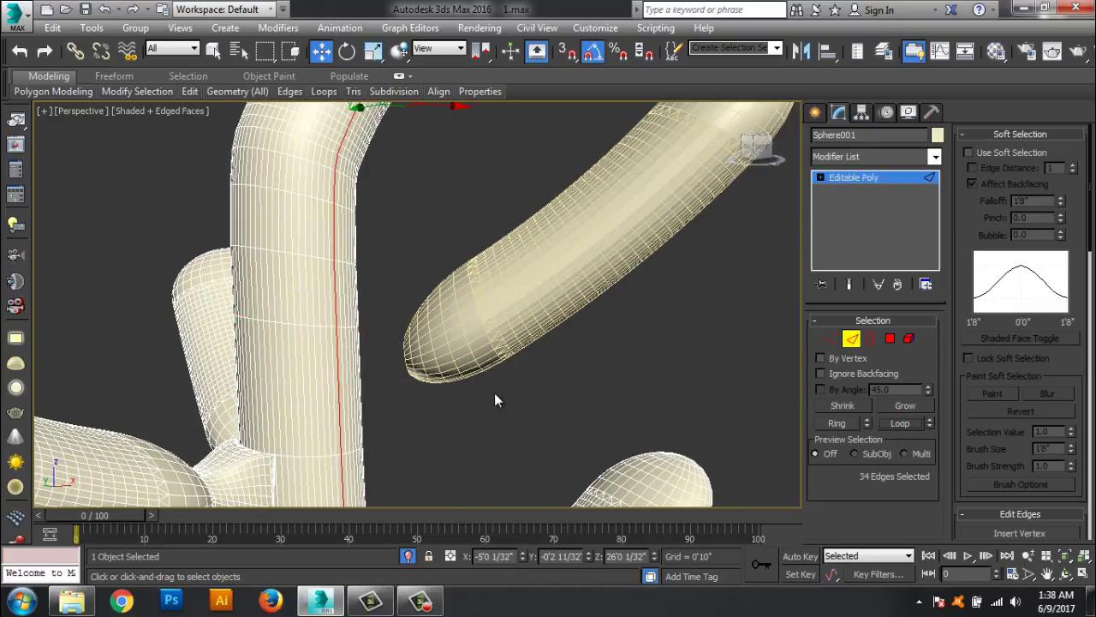
pyautogui.click(324, 368)
pyautogui.click(845, 423)
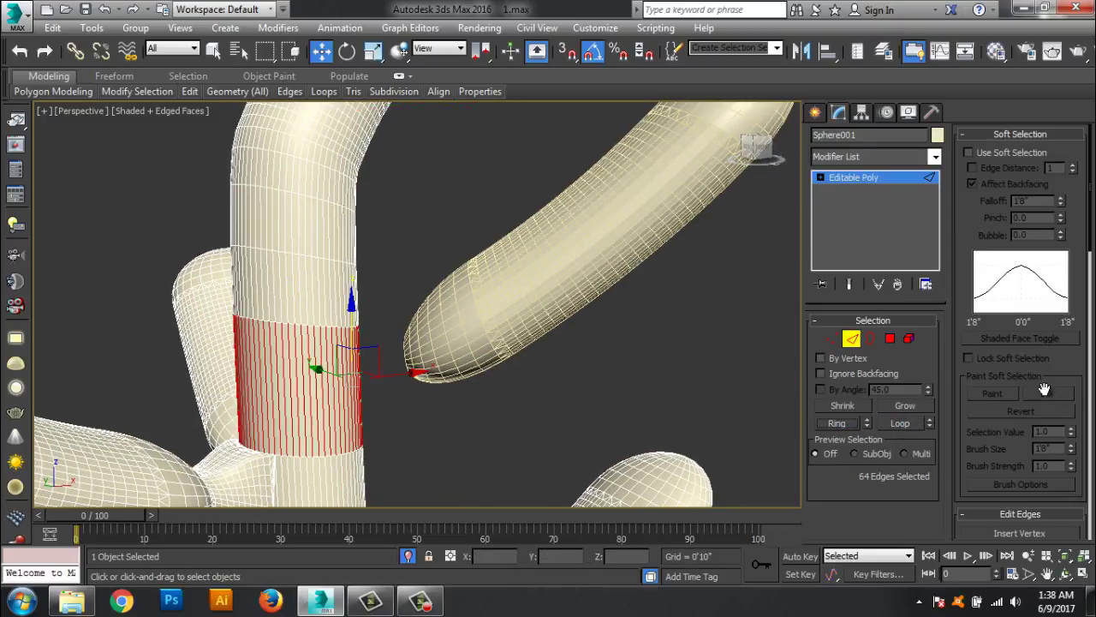
pyautogui.scroll(-3, 1027, 429)
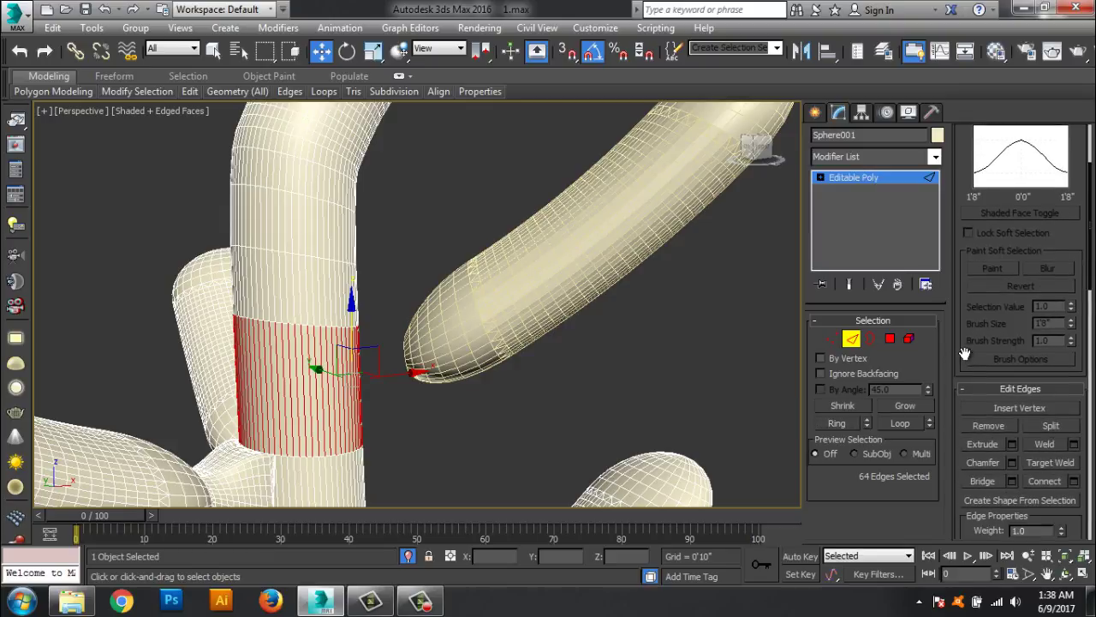
pyautogui.click(1074, 480)
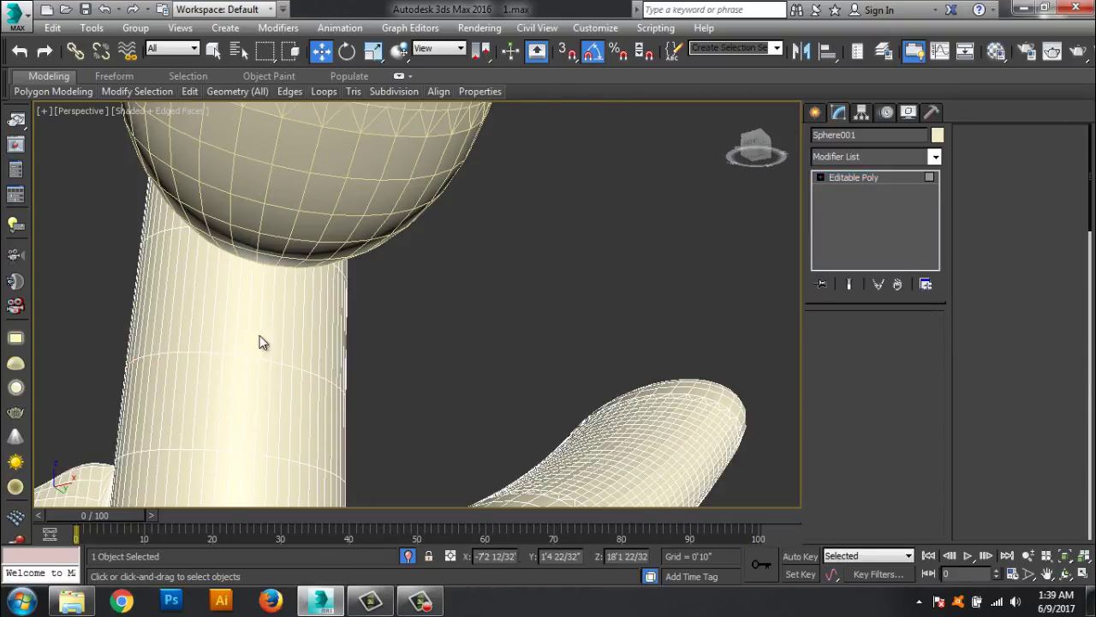
# Step: In Polygon mode, select a horizontal strip of trunk faces facing the upper branch
pyautogui.press('4')
pyautogui.click(300, 312)
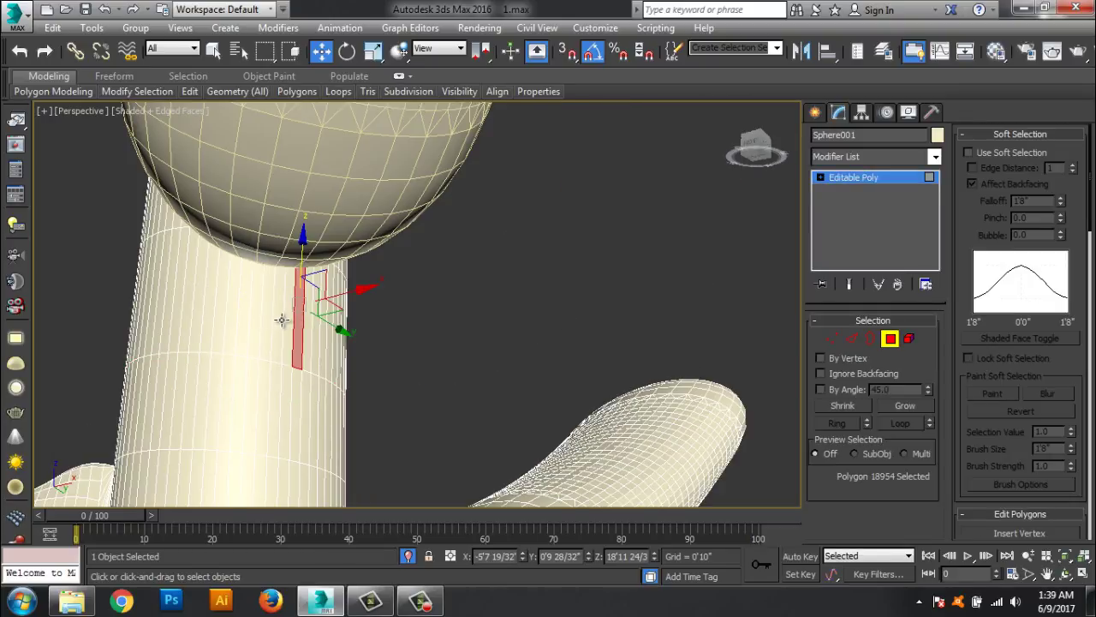
pyautogui.keyDown('ctrl'); pyautogui.click(287, 318); pyautogui.keyUp('ctrl')
pyautogui.keyDown('ctrl'); pyautogui.click(276, 326); pyautogui.keyUp('ctrl')
pyautogui.keyDown('ctrl'); pyautogui.click(265, 325); pyautogui.keyUp('ctrl')
pyautogui.keyDown('ctrl'); pyautogui.click(253, 327); pyautogui.keyUp('ctrl')
pyautogui.keyDown('ctrl'); pyautogui.click(242, 326); pyautogui.keyUp('ctrl')
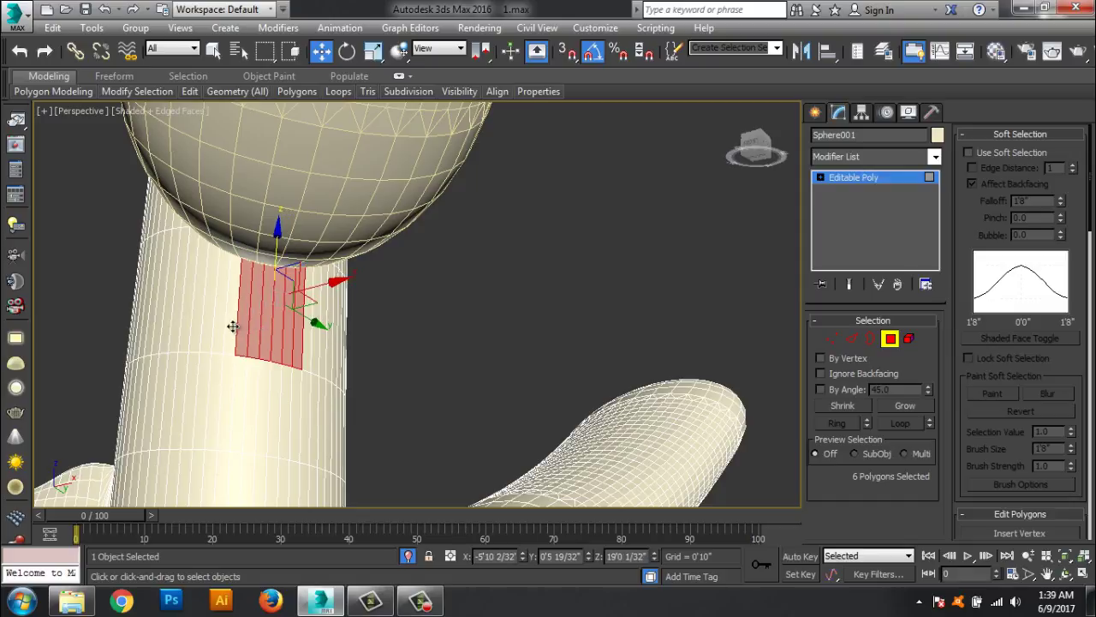
pyautogui.keyDown('ctrl'); pyautogui.click(231, 325); pyautogui.keyUp('ctrl')
pyautogui.keyDown('ctrl'); pyautogui.click(220, 324); pyautogui.keyUp('ctrl')
pyautogui.keyDown('ctrl'); pyautogui.click(209, 323); pyautogui.keyUp('ctrl')
pyautogui.keyDown('ctrl'); pyautogui.click(198, 324); pyautogui.keyUp('ctrl')
pyautogui.keyDown('ctrl'); pyautogui.click(188, 328); pyautogui.keyUp('ctrl')
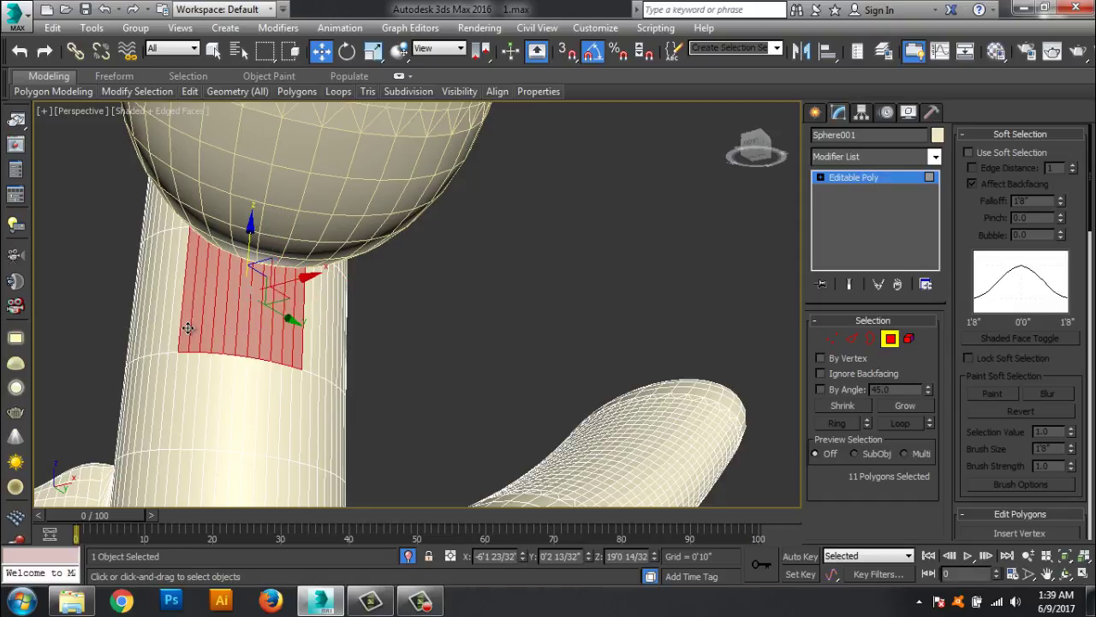
pyautogui.keyDown('ctrl'); pyautogui.click(178, 329); pyautogui.keyUp('ctrl')
pyautogui.keyDown('ctrl'); pyautogui.click(169, 329); pyautogui.keyUp('ctrl')
pyautogui.keyDown('ctrl'); pyautogui.click(161, 328); pyautogui.keyUp('ctrl')
# Step: Widen the patch to 17 polygons, delete it, and exit sub-object mode
pyautogui.scroll(5, 205, 377)
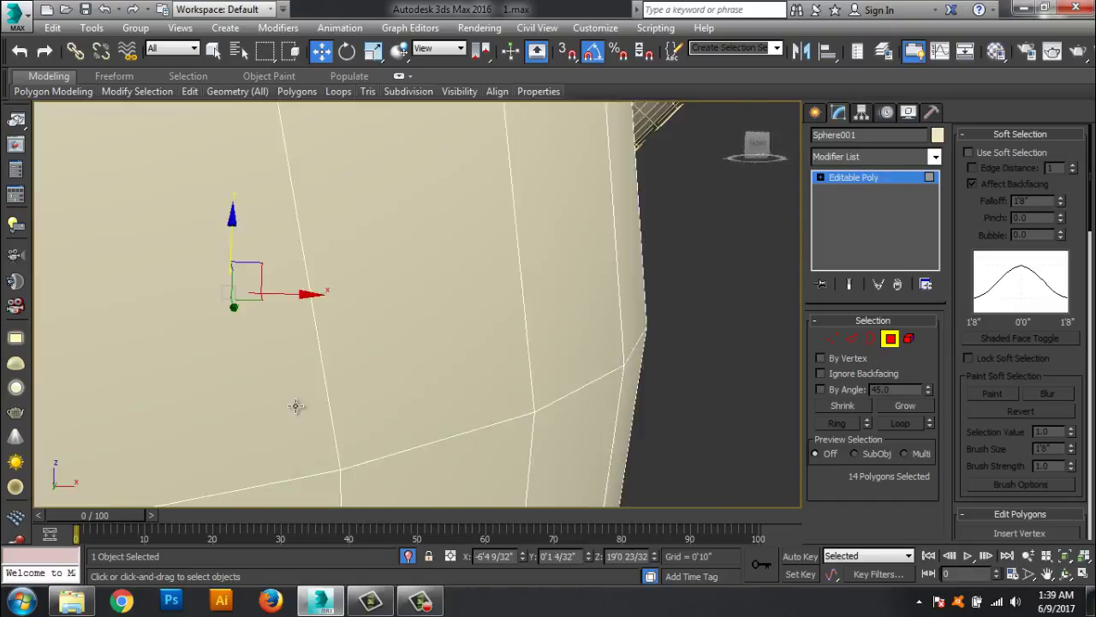
pyautogui.scroll(-5, 296, 406)
pyautogui.keyDown('alt'); pyautogui.moveTo(348, 443); pyautogui.dragTo(191, 382, button='middle'); pyautogui.keyUp('alt')
pyautogui.keyDown('ctrl'); pyautogui.click(149, 327); pyautogui.keyUp('ctrl')
pyautogui.keyDown('ctrl'); pyautogui.click(137, 326); pyautogui.keyUp('ctrl')
pyautogui.keyDown('ctrl'); pyautogui.click(125, 321); pyautogui.keyUp('ctrl')
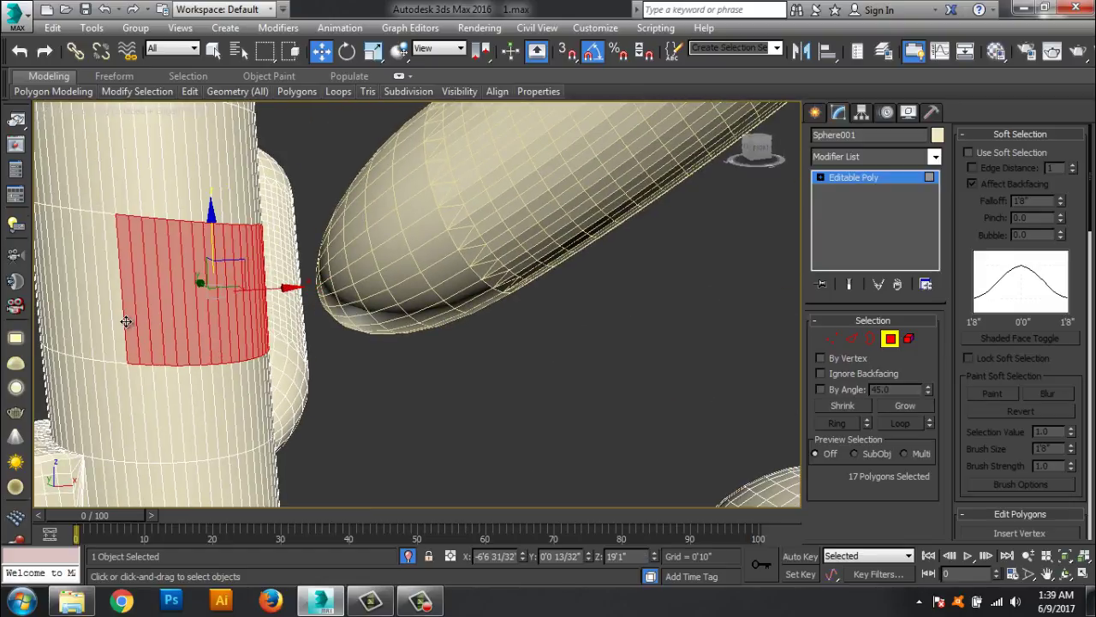
pyautogui.click(319, 367)
pyautogui.scroll(-5, 544, 365)
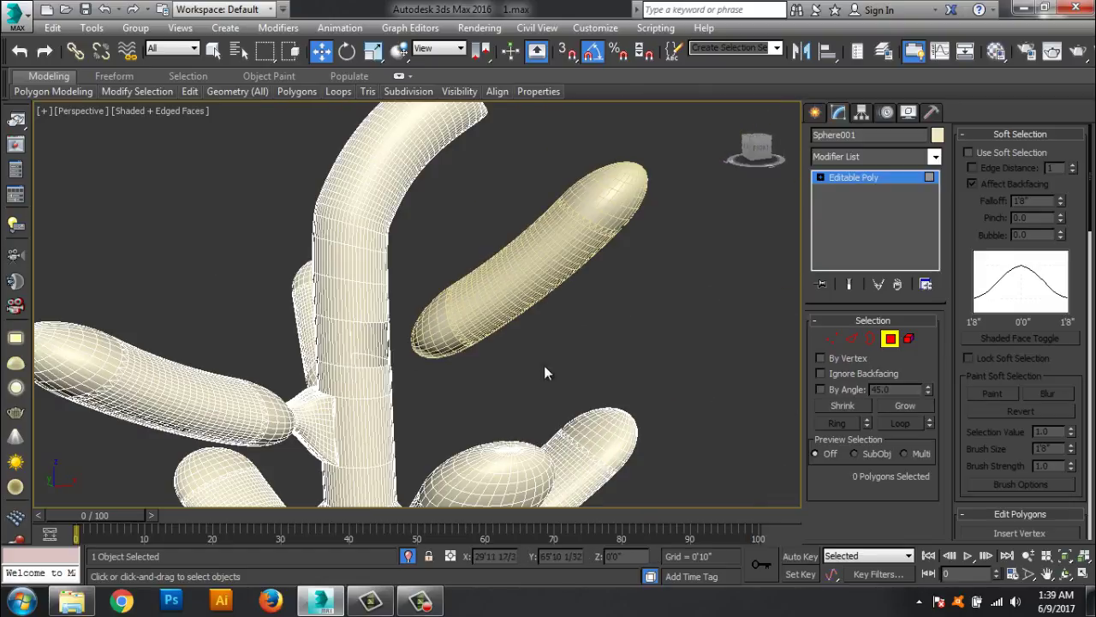
pyautogui.click(844, 177)
# Step: Connect Sphere007 to the trunk with Compound Connect, 8 segments and -0.2 tension
pyautogui.click(557, 262)
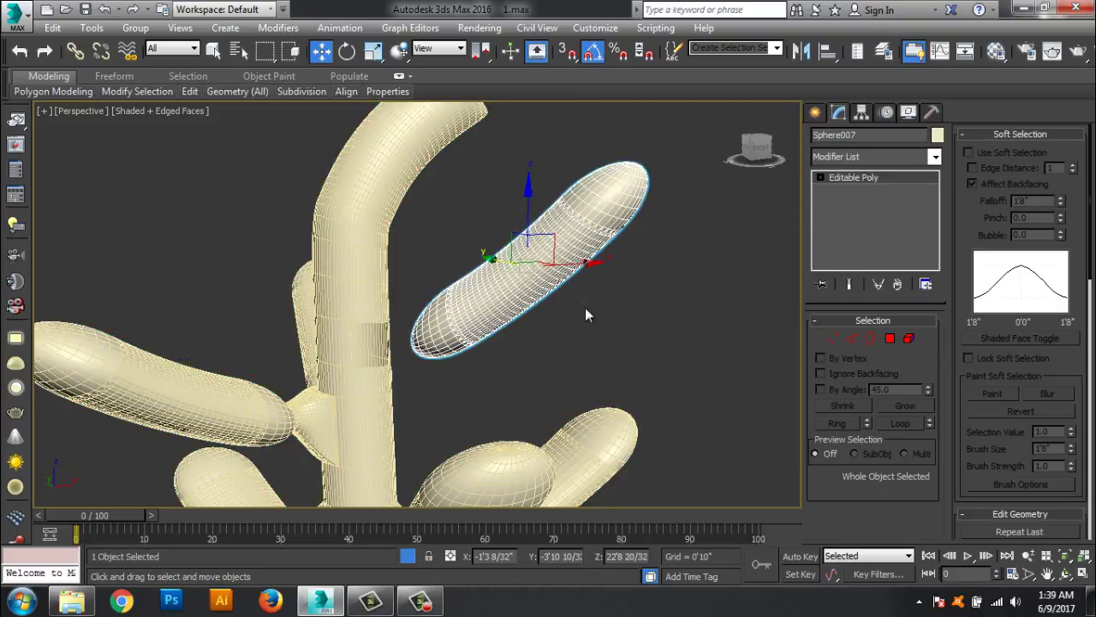
pyautogui.click(816, 113)
pyautogui.click(906, 232)
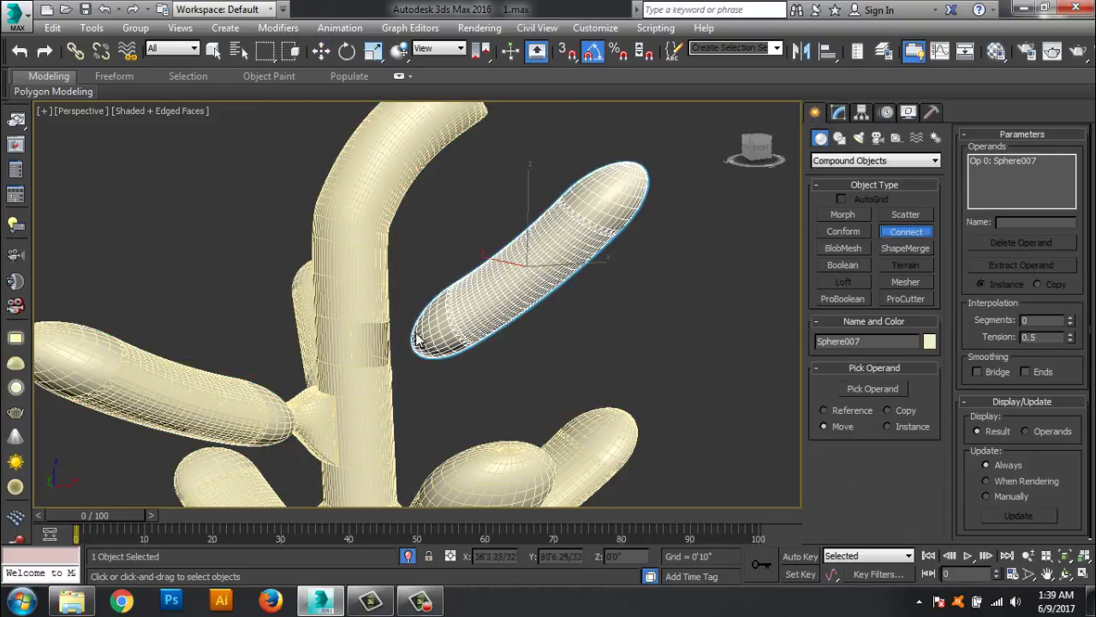
pyautogui.click(872, 388)
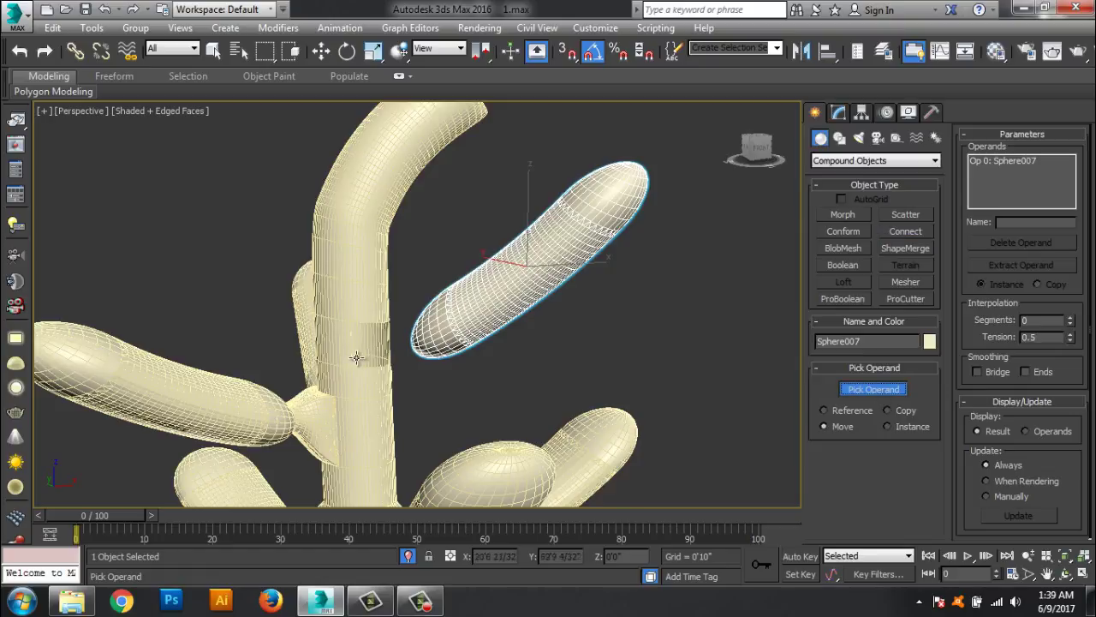
pyautogui.click(343, 335)
pyautogui.keyDown('alt'); pyautogui.moveTo(342, 334); pyautogui.dragTo(481, 406, button='middle'); pyautogui.keyUp('alt')
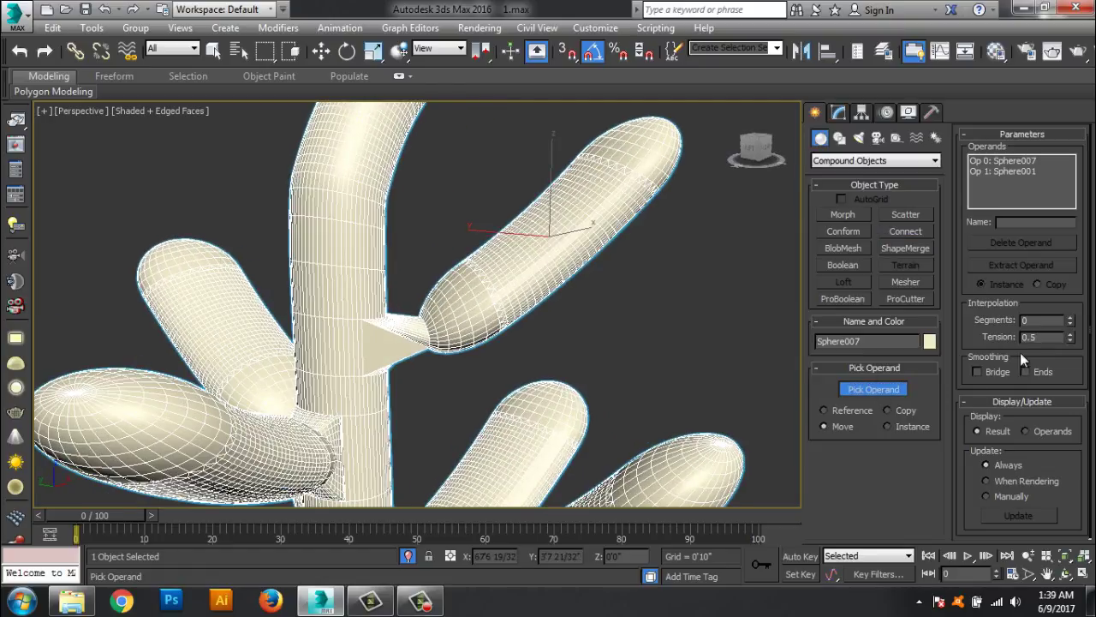
pyautogui.moveTo(1072, 320); pyautogui.dragTo(1069, 315)
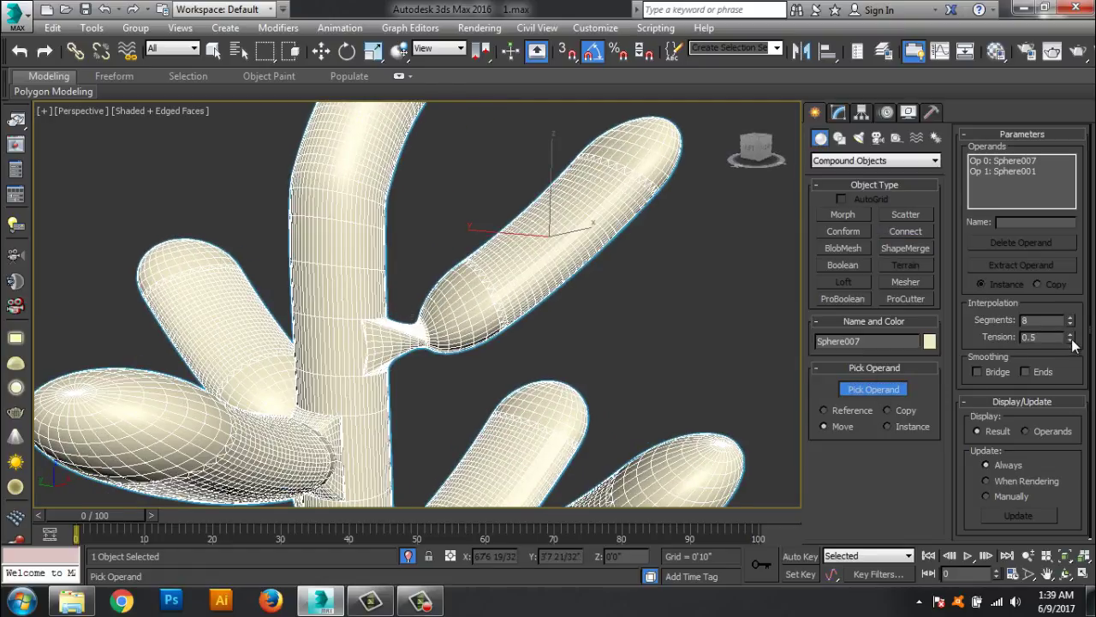
pyautogui.moveTo(1071, 360); pyautogui.dragTo(1071, 392)
pyautogui.moveTo(639, 359)
pyautogui.keyDown('alt'); pyautogui.mouseDown(button='middle')
pyautogui.moveTo(610, 407)
pyautogui.moveTo(592, 383)
pyautogui.mouseUp(button='middle'); pyautogui.keyUp('alt')
# Step: Collapse the Connect object to Editable Poly, then select a branch on the left
pyautogui.click(838, 113)
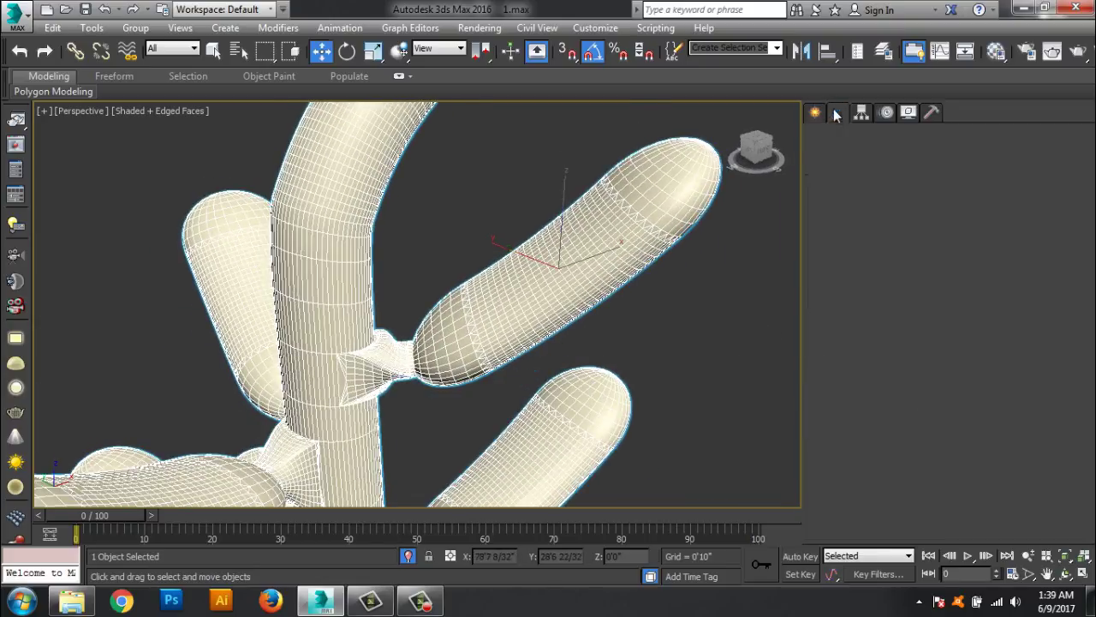
pyautogui.rightClick(849, 178)
pyautogui.click(891, 298)
pyautogui.scroll(-3, 683, 368)
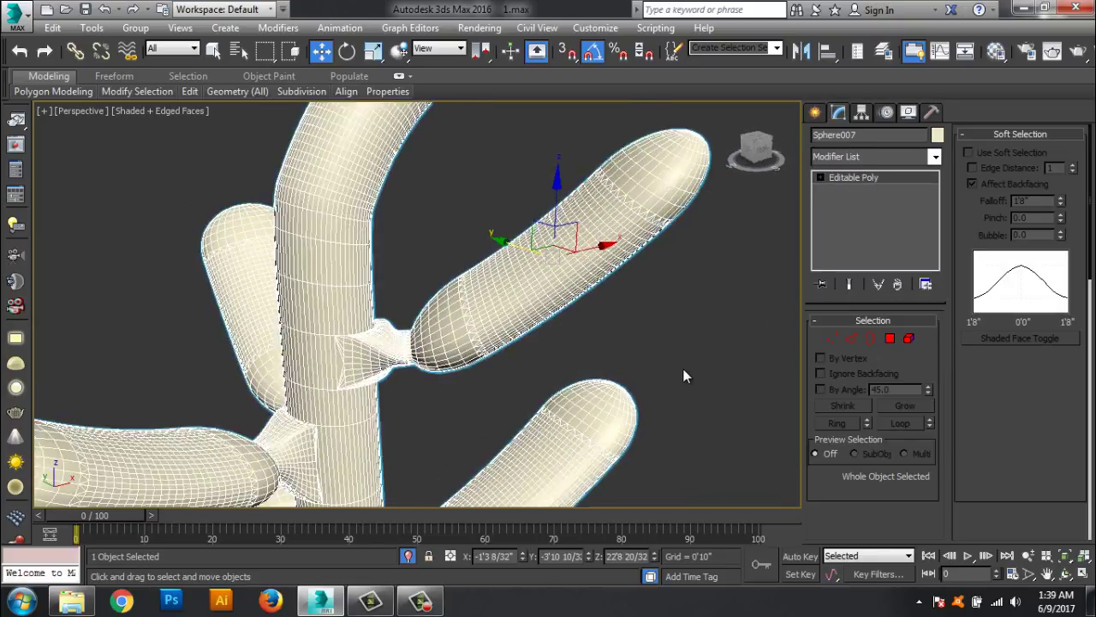
pyautogui.scroll(-3, 645, 360)
pyautogui.moveTo(646, 360)
pyautogui.keyDown('alt'); pyautogui.mouseDown(button='middle')
pyautogui.moveTo(656, 436)
pyautogui.moveTo(600, 383)
pyautogui.moveTo(479, 325)
pyautogui.moveTo(514, 382)
pyautogui.moveTo(470, 368)
pyautogui.moveTo(714, 377)
pyautogui.mouseUp(button='middle'); pyautogui.keyUp('alt')
pyautogui.click(452, 315)
pyautogui.scroll(3, 452, 315)
# Step: Select the edge ring at the branch tip and remove it
pyautogui.scroll(2, 522, 374)
pyautogui.scroll(2, 522, 374)
pyautogui.scroll(3, 522, 372)
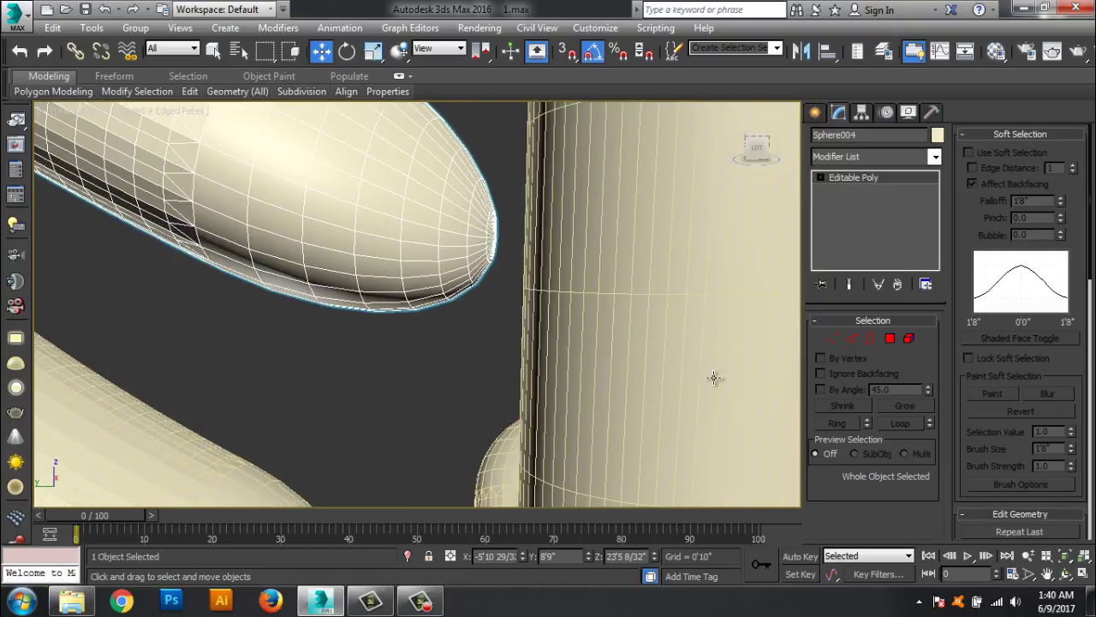
pyautogui.press('2')
pyautogui.click(471, 217)
pyautogui.moveTo(476, 222)
pyautogui.keyDown('alt'); pyautogui.mouseDown(button='middle')
pyautogui.moveTo(503, 315)
pyautogui.moveTo(715, 413)
pyautogui.mouseUp(button='middle'); pyautogui.keyUp('alt')
pyautogui.click(841, 421)
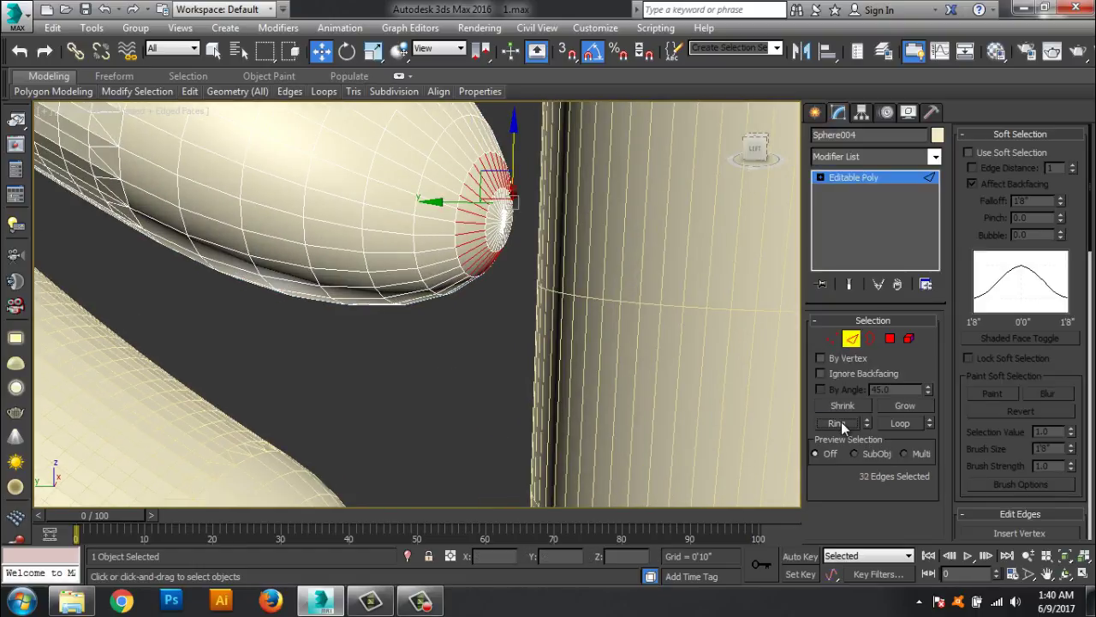
pyautogui.press('BackSpace')
# Step: Clear the branch selection and leave sub-object editing for the whole branch
pyautogui.press('5')
pyautogui.click(496, 220)
pyautogui.click(507, 272)
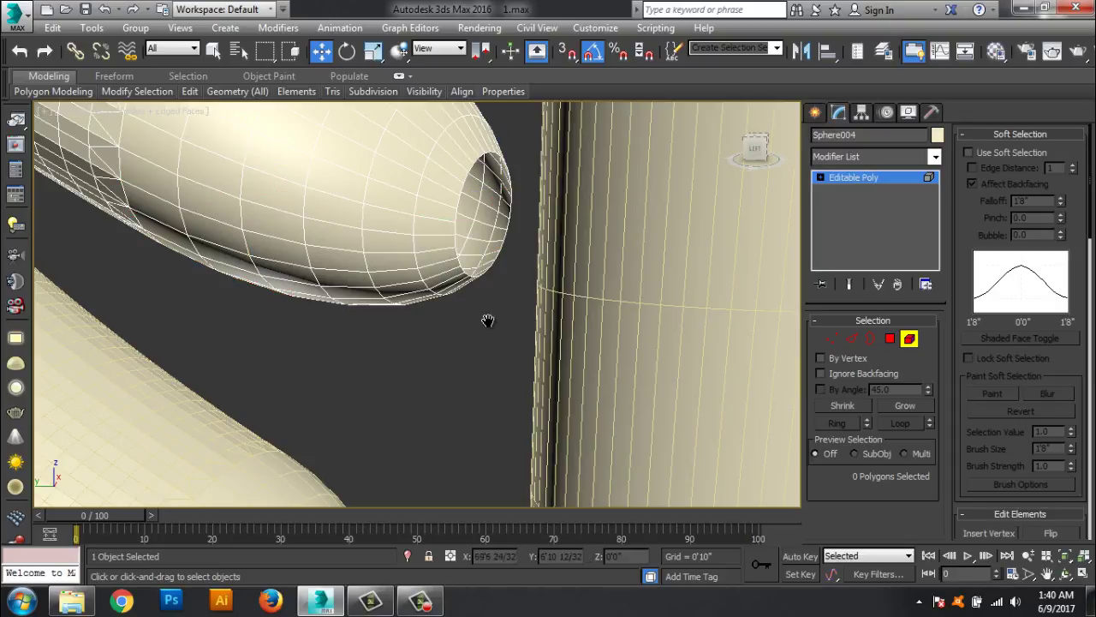
pyautogui.moveTo(485, 321)
pyautogui.keyDown('alt'); pyautogui.mouseDown(button='middle')
pyautogui.moveTo(432, 388)
pyautogui.moveTo(521, 419)
pyautogui.moveTo(486, 363)
pyautogui.mouseUp(button='middle'); pyautogui.keyUp('alt')
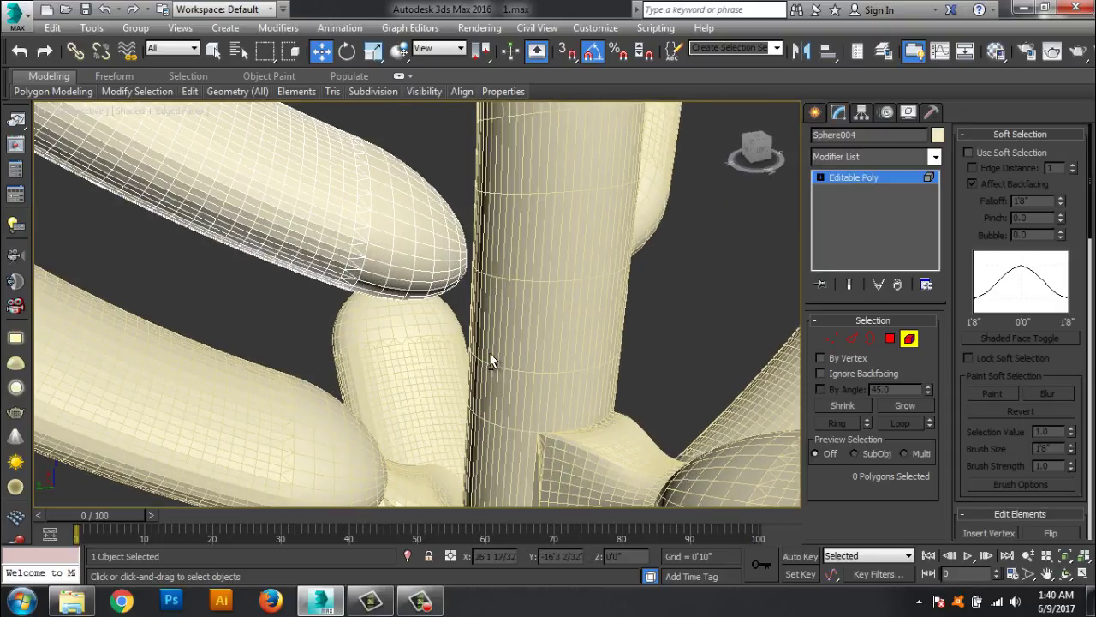
pyautogui.scroll(3, 489, 357)
pyautogui.scroll(-3, 463, 338)
pyautogui.scroll(-3, 449, 347)
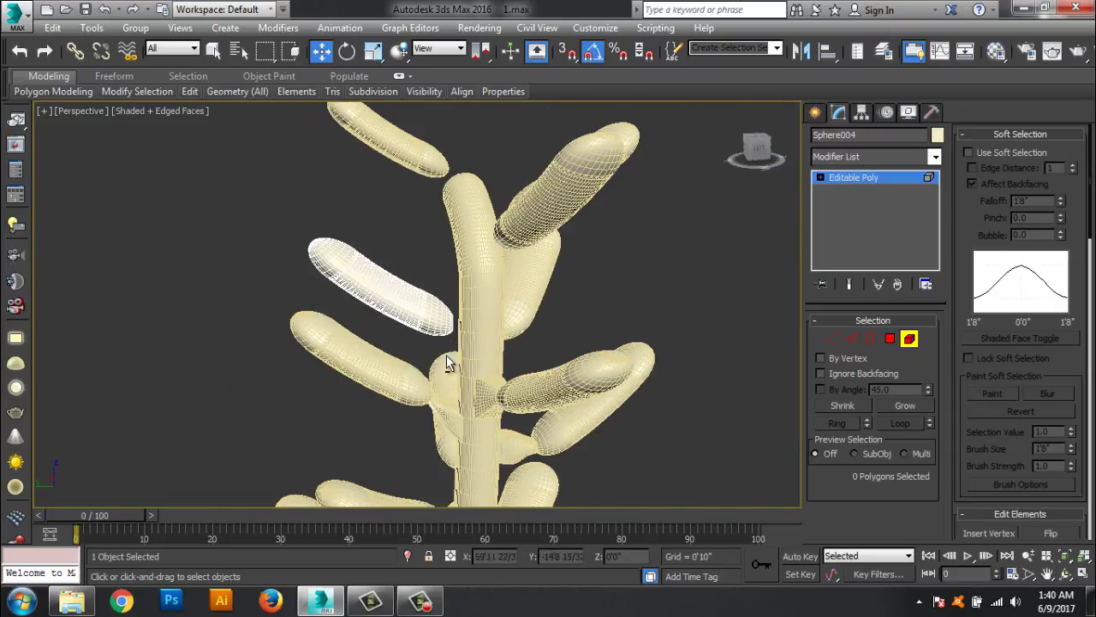
pyautogui.click(865, 178)
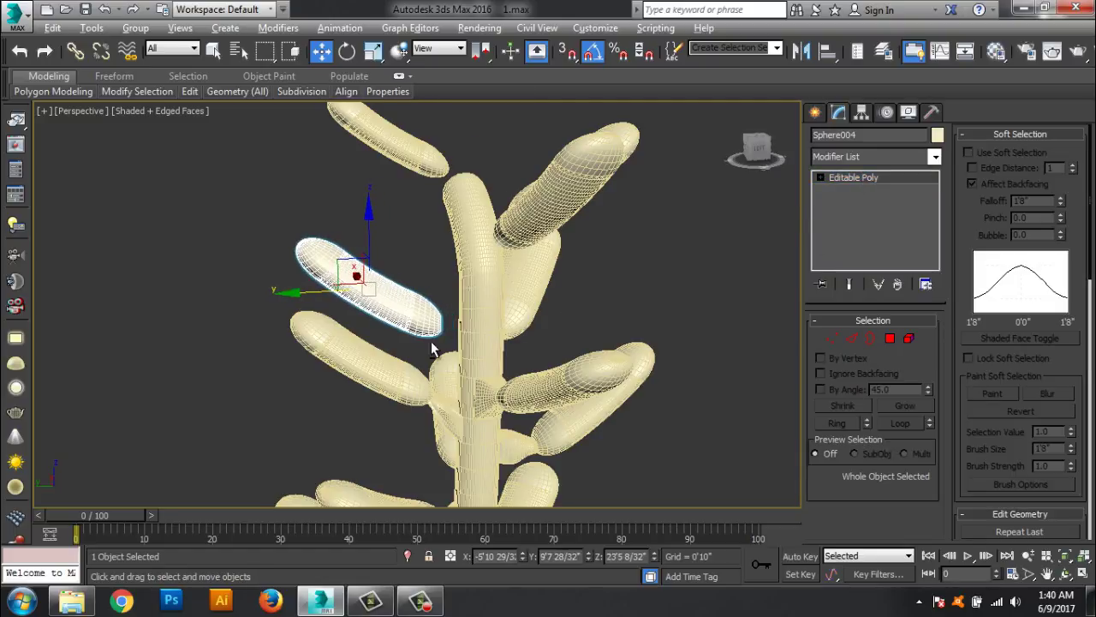
pyautogui.scroll(2, 463, 334)
pyautogui.scroll(3, 474, 330)
pyautogui.scroll(1, 514, 351)
# Step: Select the trunk and, in Polygon mode, pick faces facing the branch
pyautogui.click(520, 288)
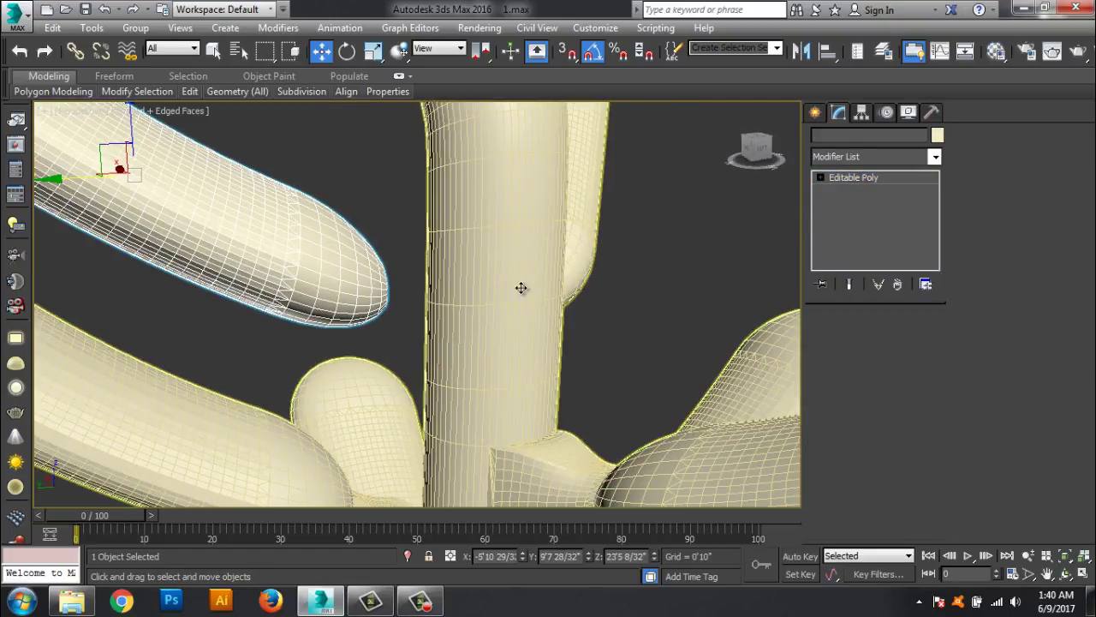
pyautogui.click(889, 339)
pyautogui.click(465, 274)
pyautogui.moveTo(465, 274)
pyautogui.keyDown('alt'); pyautogui.mouseDown(button='middle')
pyautogui.moveTo(446, 302)
pyautogui.moveTo(463, 291)
pyautogui.mouseUp(button='middle'); pyautogui.keyUp('alt')
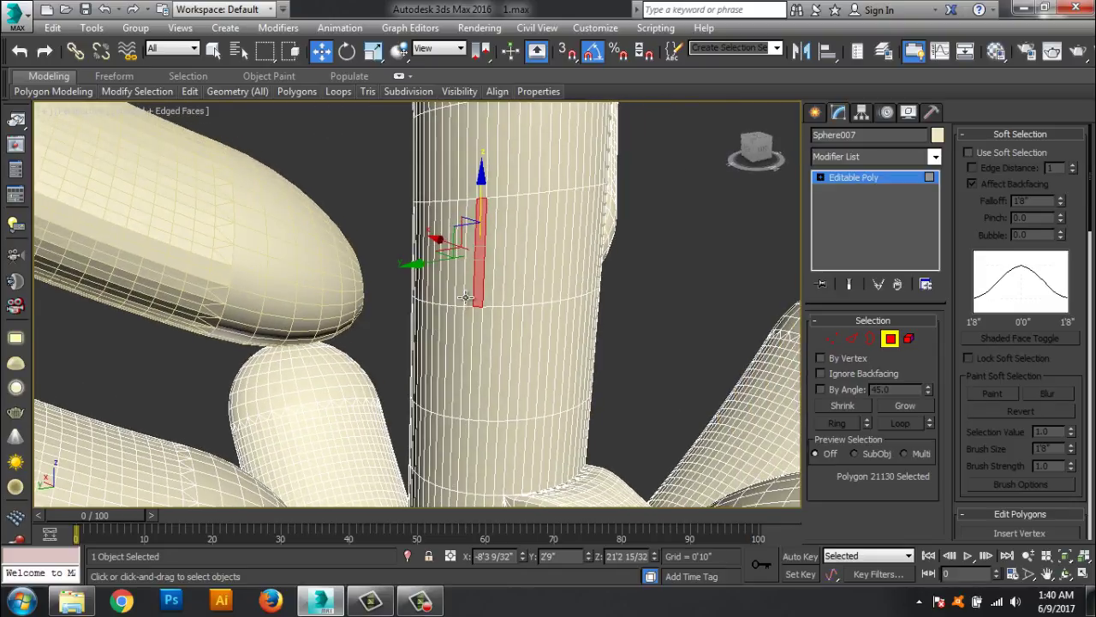
pyautogui.keyDown('ctrl'); pyautogui.click(467, 293); pyautogui.keyUp('ctrl')
pyautogui.keyDown('ctrl'); pyautogui.click(454, 284); pyautogui.keyUp('ctrl')
pyautogui.keyDown('ctrl'); pyautogui.click(437, 283); pyautogui.keyUp('ctrl')
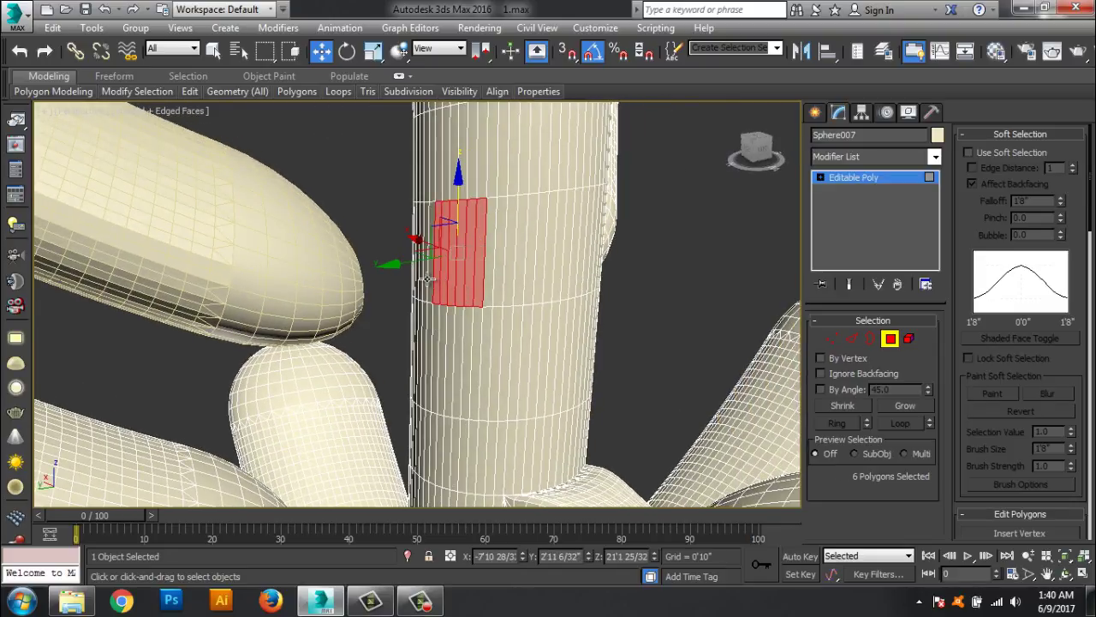
pyautogui.keyDown('ctrl'); pyautogui.click(428, 279); pyautogui.keyUp('ctrl')
# Step: Widen the trunk face patch sideways toward the branch, then clear the selection
pyautogui.scroll(5, 385, 346)
pyautogui.scroll(-5, 509, 330)
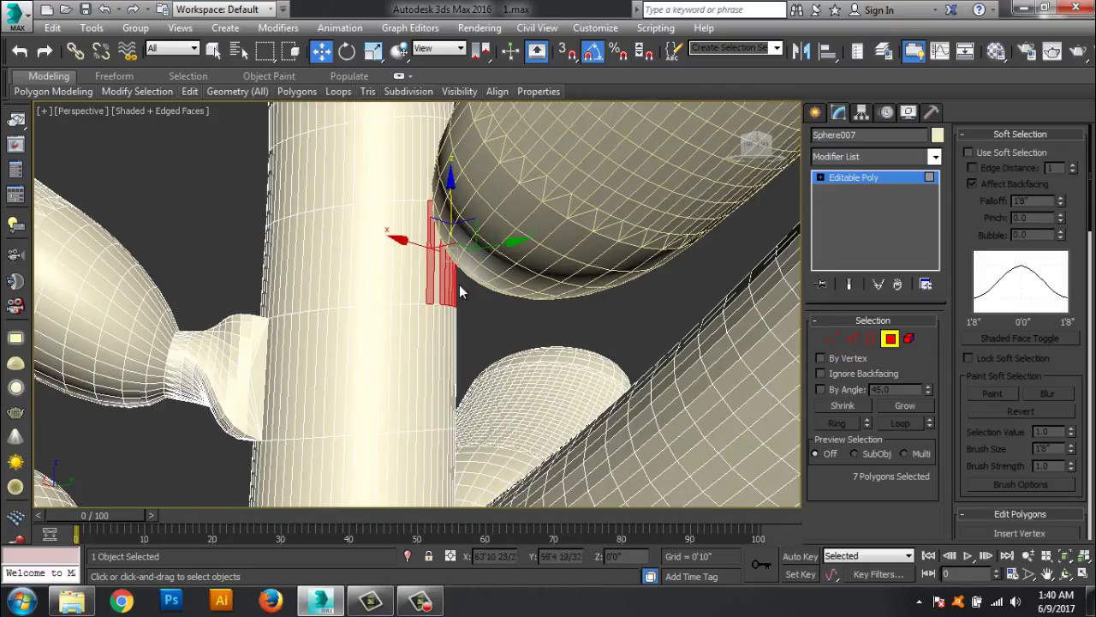
pyautogui.keyDown('ctrl'); pyautogui.click(441, 283); pyautogui.keyUp('ctrl')
pyautogui.keyDown('ctrl'); pyautogui.click(419, 285); pyautogui.keyUp('ctrl')
pyautogui.keyDown('ctrl'); pyautogui.click(411, 286); pyautogui.keyUp('ctrl')
pyautogui.keyDown('ctrl'); pyautogui.click(396, 286); pyautogui.keyUp('ctrl')
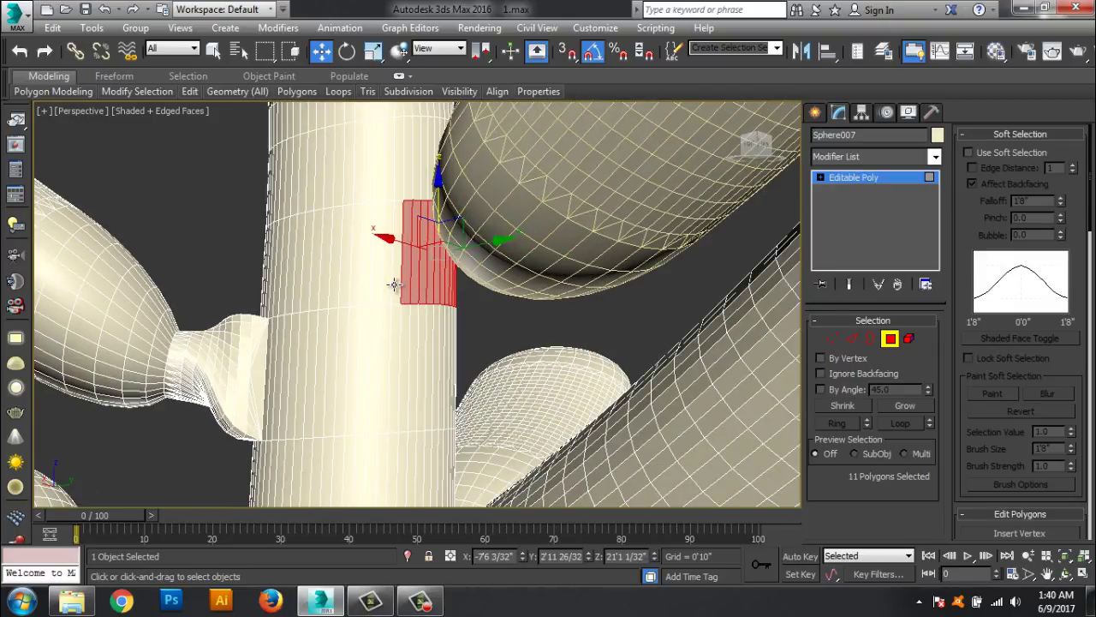
pyautogui.keyDown('ctrl'); pyautogui.click(388, 286); pyautogui.keyUp('ctrl')
pyautogui.keyDown('ctrl'); pyautogui.click(382, 284); pyautogui.keyUp('ctrl')
pyautogui.moveTo(382, 284)
pyautogui.keyDown('alt'); pyautogui.mouseDown(button='middle')
pyautogui.moveTo(410, 390)
pyautogui.moveTo(350, 403)
pyautogui.mouseUp(button='middle'); pyautogui.keyUp('alt')
pyautogui.scroll(-3, 350, 403)
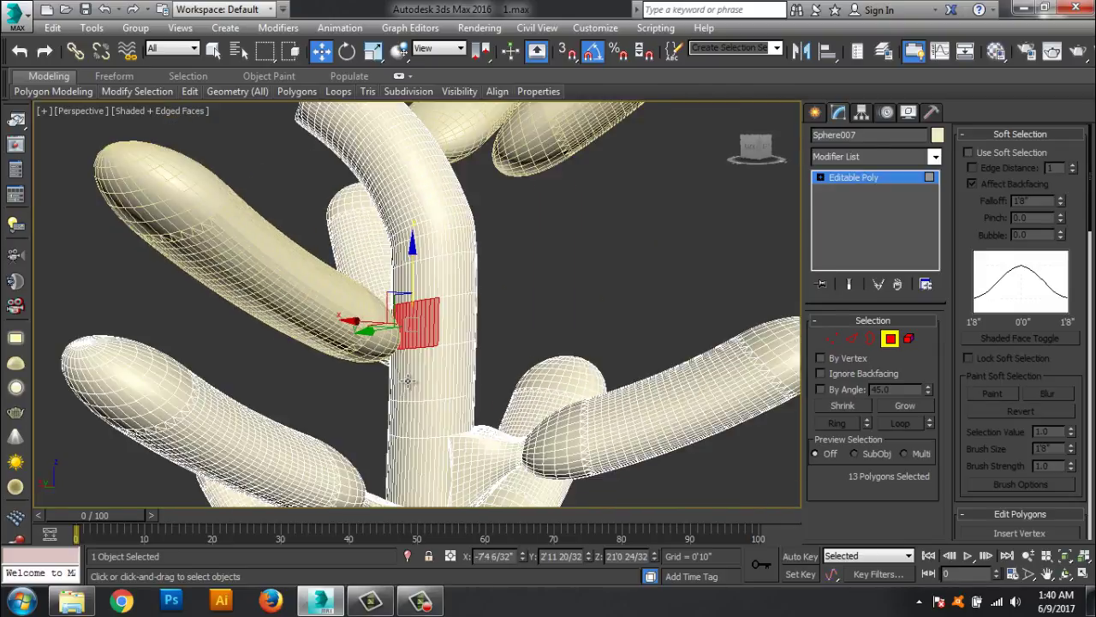
pyautogui.scroll(-2, 485, 396)
pyautogui.click(489, 393)
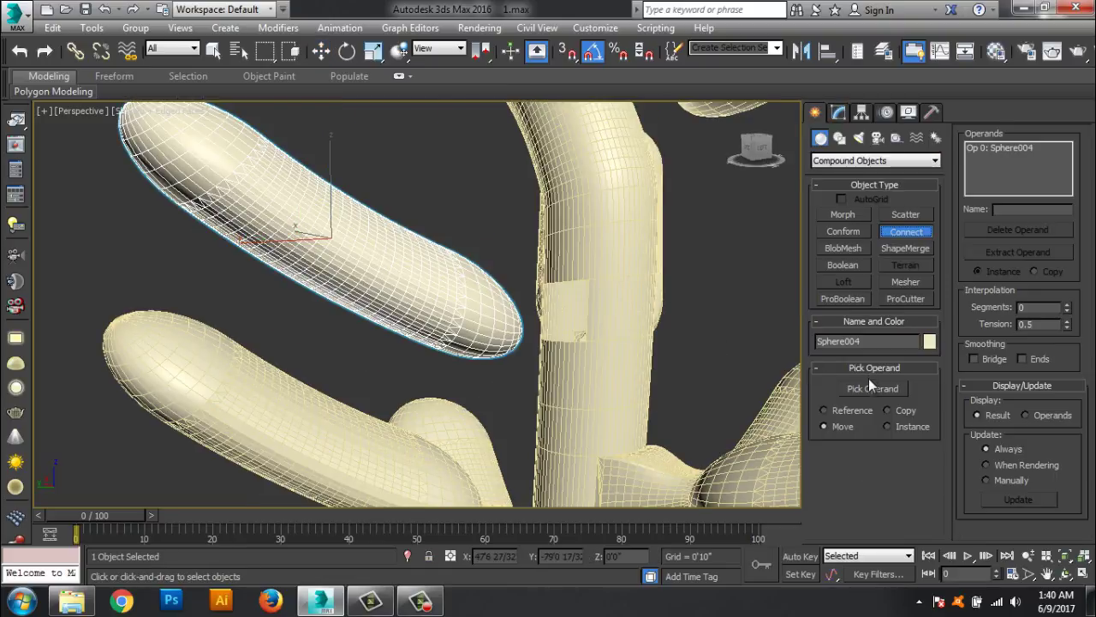
# Step: Pick the trunk as the Connect operand and raise the bridge to 25 segments
pyautogui.click(872, 388)
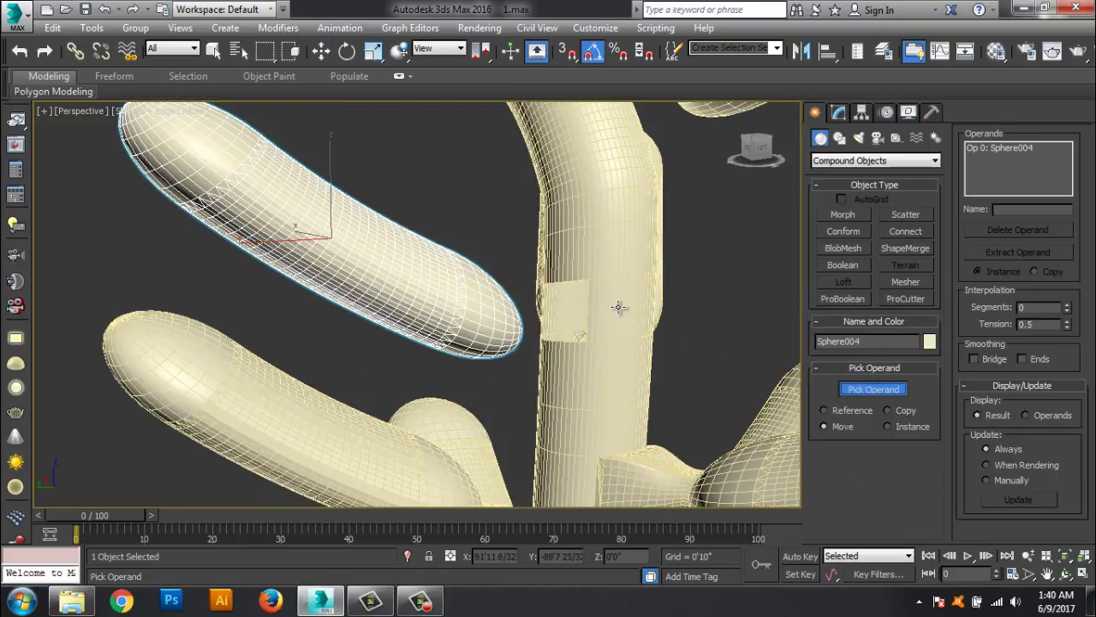
pyautogui.click(613, 304)
pyautogui.moveTo(1069, 313)
pyautogui.mouseDown()
pyautogui.moveTo(1070, 289)
pyautogui.moveTo(1069, 348)
pyautogui.mouseUp()
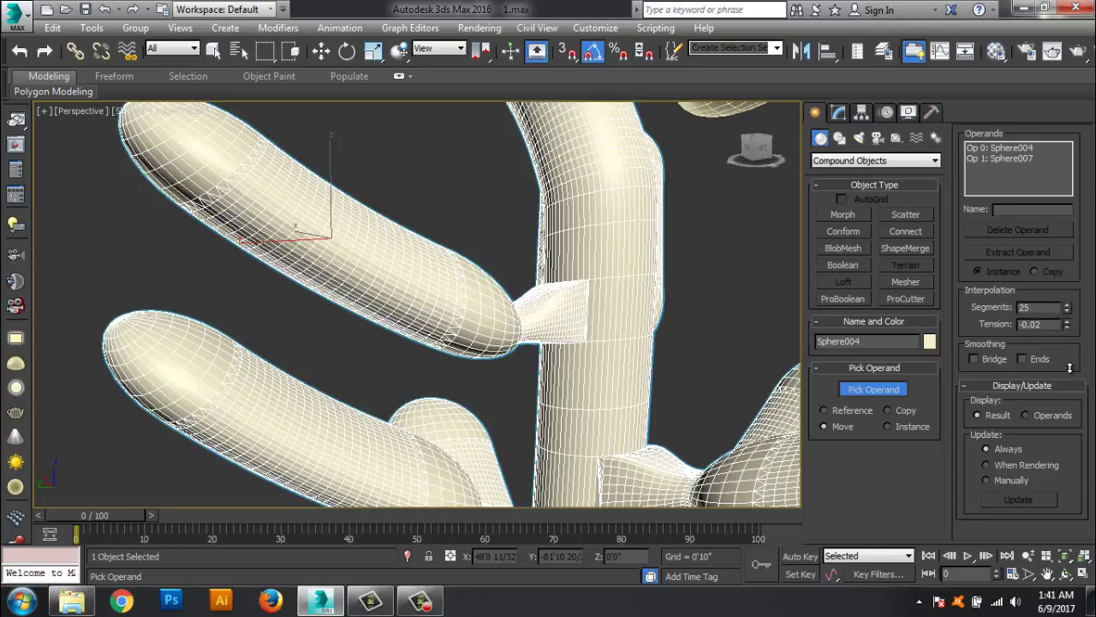
pyautogui.scroll(-3, 666, 383)
pyautogui.moveTo(666, 383)
pyautogui.keyDown('alt'); pyautogui.mouseDown(button='middle')
pyautogui.moveTo(644, 387)
pyautogui.moveTo(456, 298)
pyautogui.mouseUp(button='middle'); pyautogui.keyUp('alt')
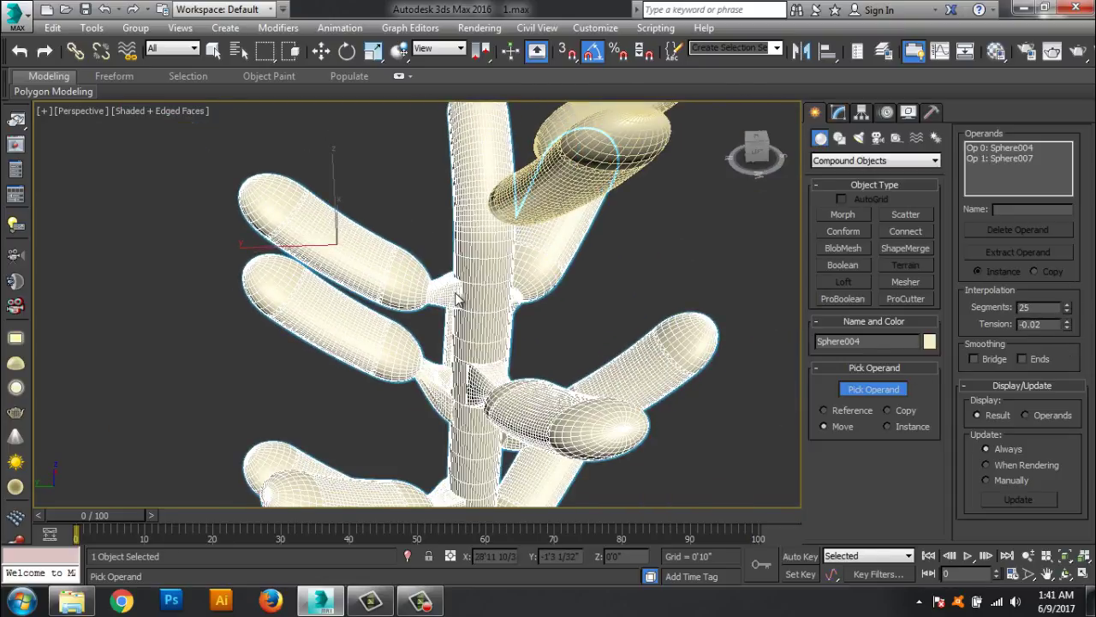
# Step: Collapse the Sphere004 Connect object to Editable Poly
pyautogui.click(839, 113)
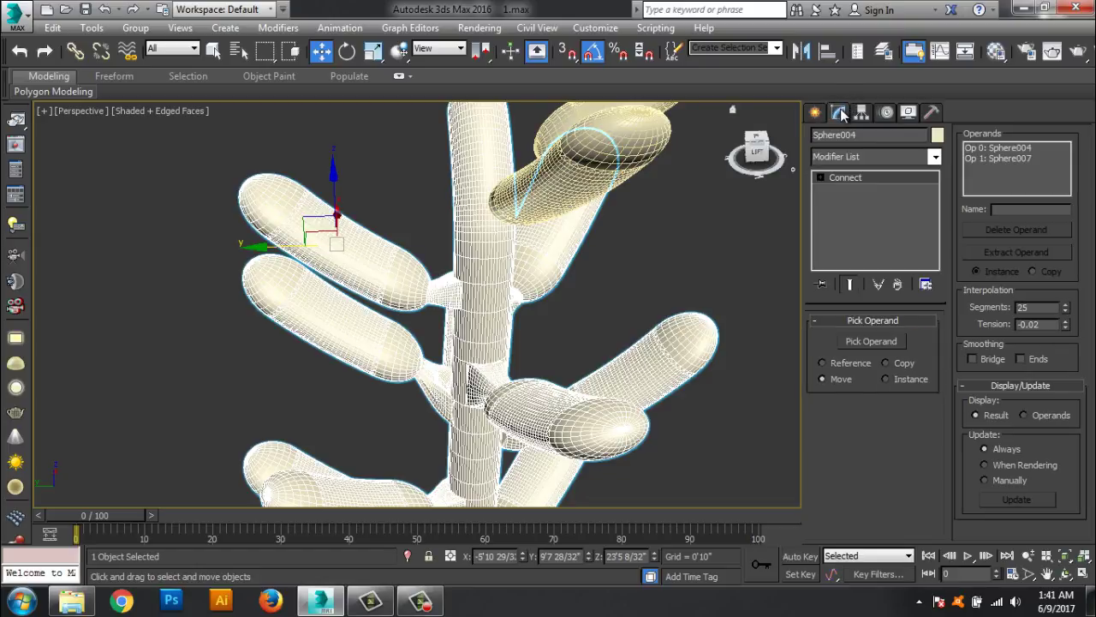
pyautogui.rightClick(853, 180)
pyautogui.click(908, 296)
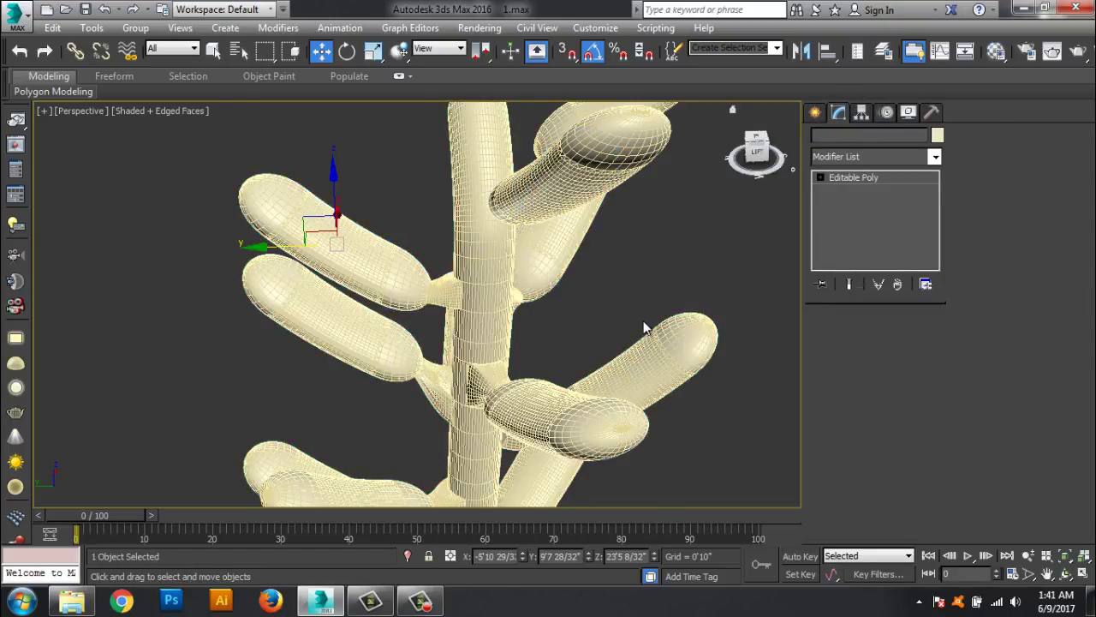
pyautogui.moveTo(591, 331)
pyautogui.keyDown('alt'); pyautogui.mouseDown(button='middle')
pyautogui.moveTo(617, 320)
pyautogui.moveTo(619, 278)
pyautogui.moveTo(567, 360)
pyautogui.moveTo(519, 274)
pyautogui.mouseUp(button='middle'); pyautogui.keyUp('alt')
# Step: Delete the tip end cap of branch Sphere013 using an edge ring and element selection
pyautogui.scroll(5, 519, 274)
pyautogui.click(514, 248)
pyautogui.scroll(2, 501, 333)
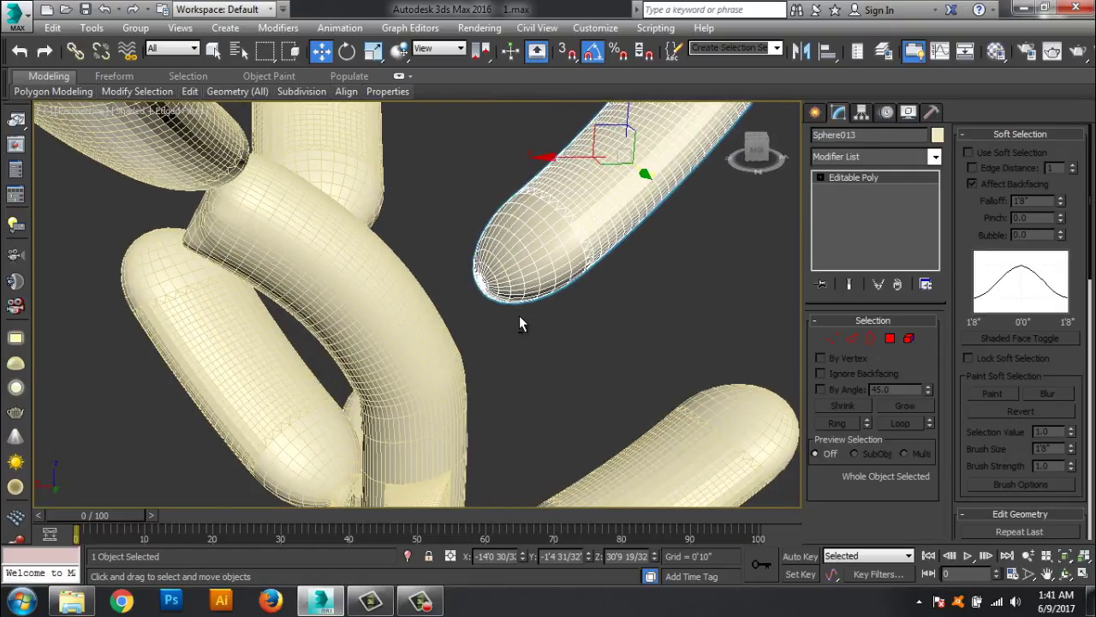
pyautogui.scroll(2, 519, 315)
pyautogui.scroll(2, 501, 312)
pyautogui.click(856, 339)
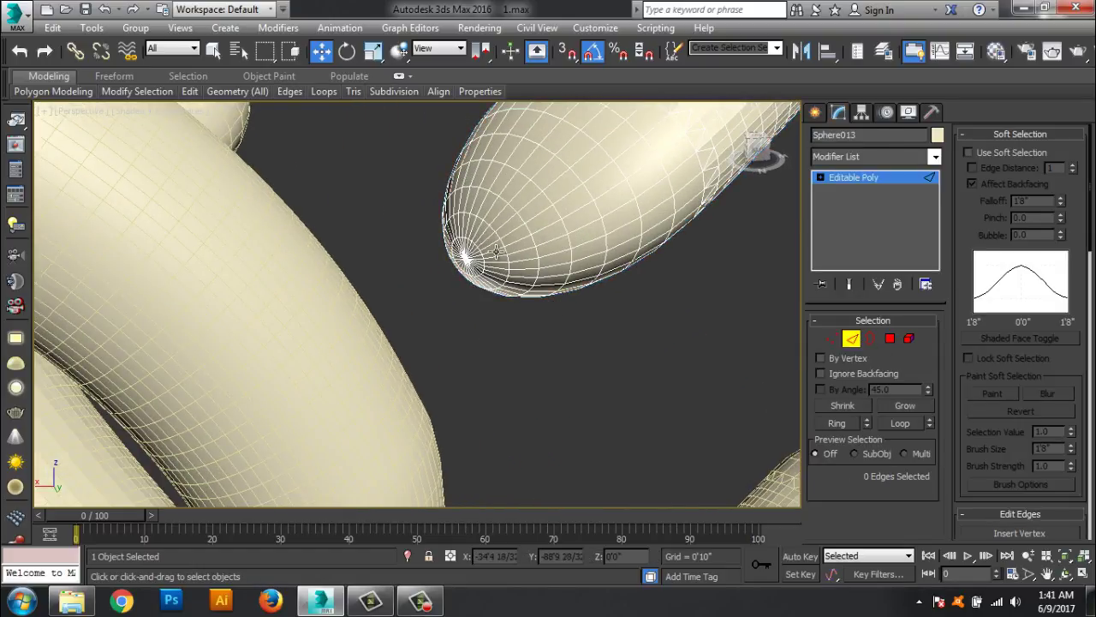
pyautogui.click(494, 250)
pyautogui.click(835, 423)
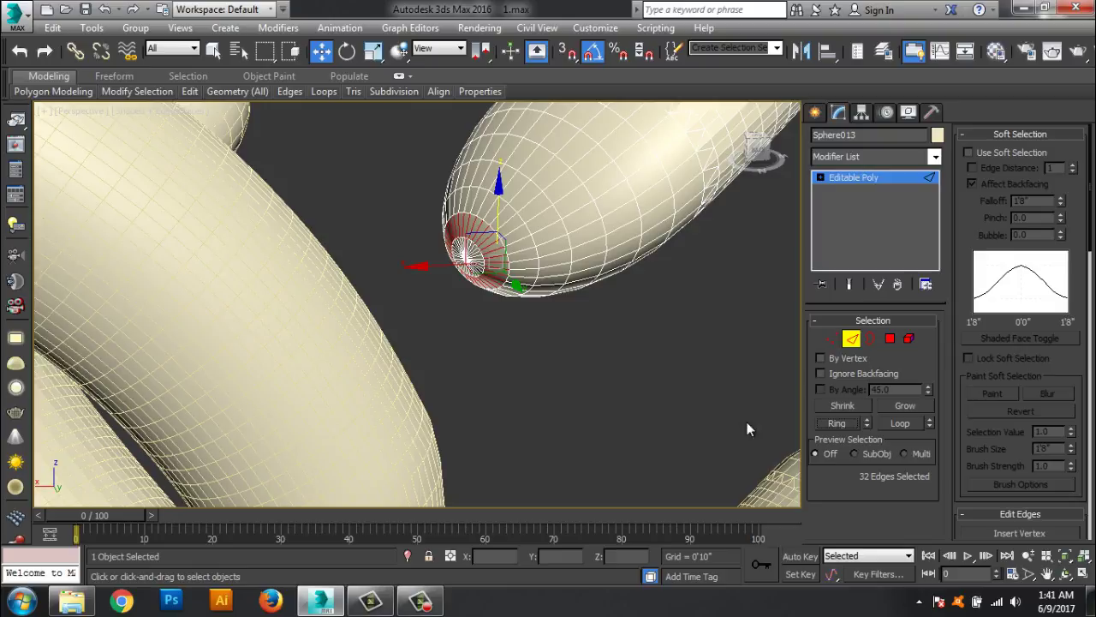
pyautogui.click(670, 417)
pyautogui.click(909, 339)
pyautogui.click(480, 257)
pyautogui.click(671, 295)
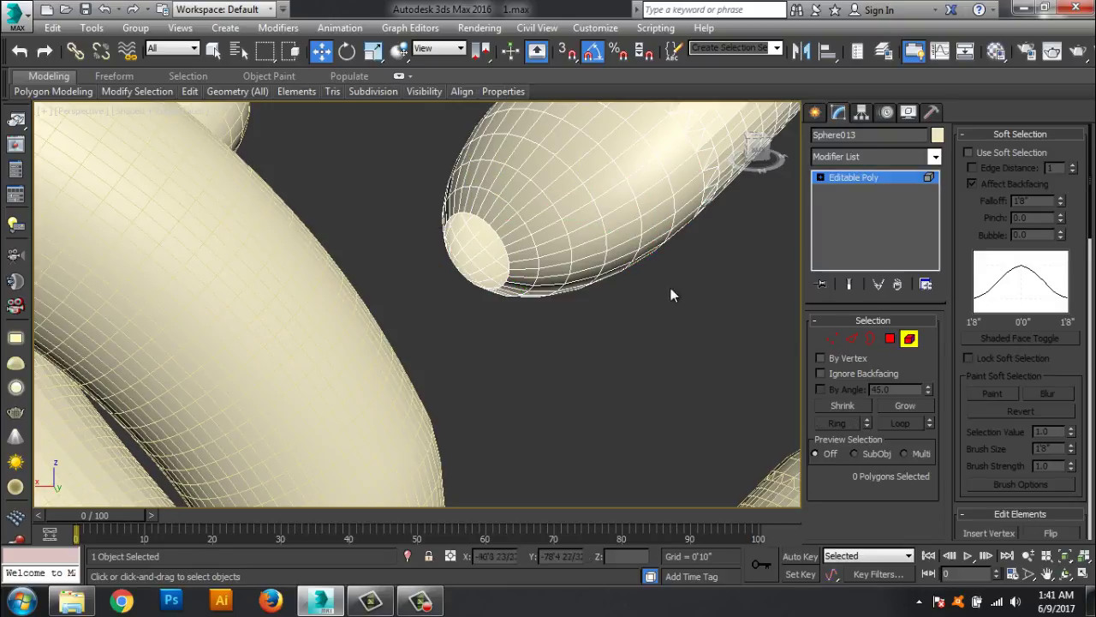
pyautogui.click(854, 178)
# Step: Delete a trunk polygon facing Sphere013 to open a matching hole
pyautogui.moveTo(685, 275)
pyautogui.keyDown('alt'); pyautogui.mouseDown(button='middle')
pyautogui.moveTo(632, 300)
pyautogui.moveTo(480, 303)
pyautogui.moveTo(419, 258)
pyautogui.mouseUp(button='middle'); pyautogui.keyUp('alt')
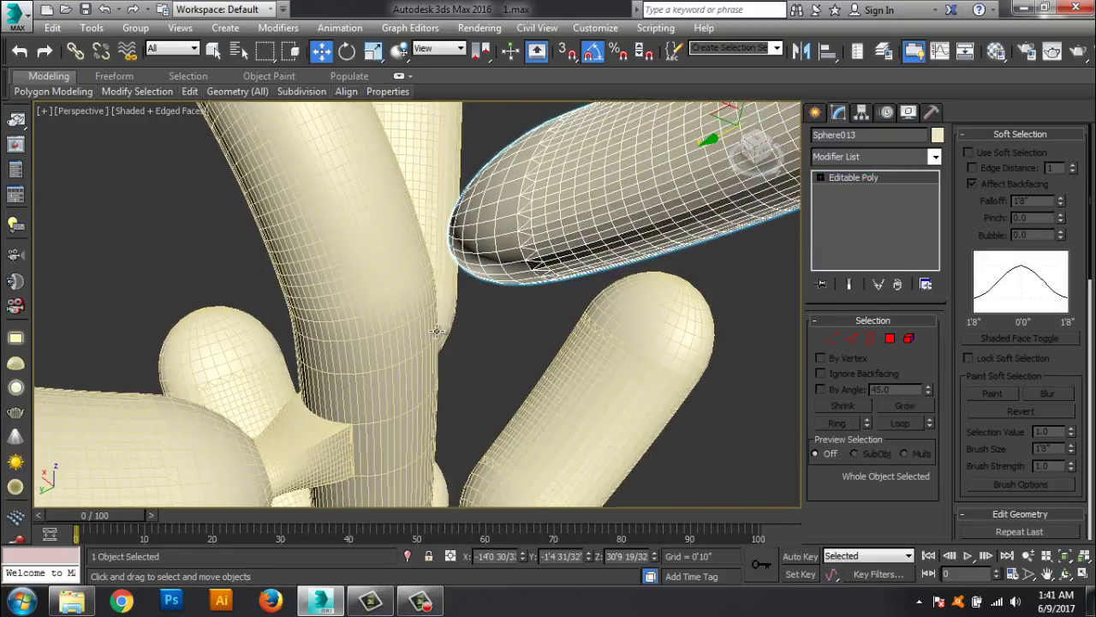
pyautogui.click(419, 258)
pyautogui.click(890, 339)
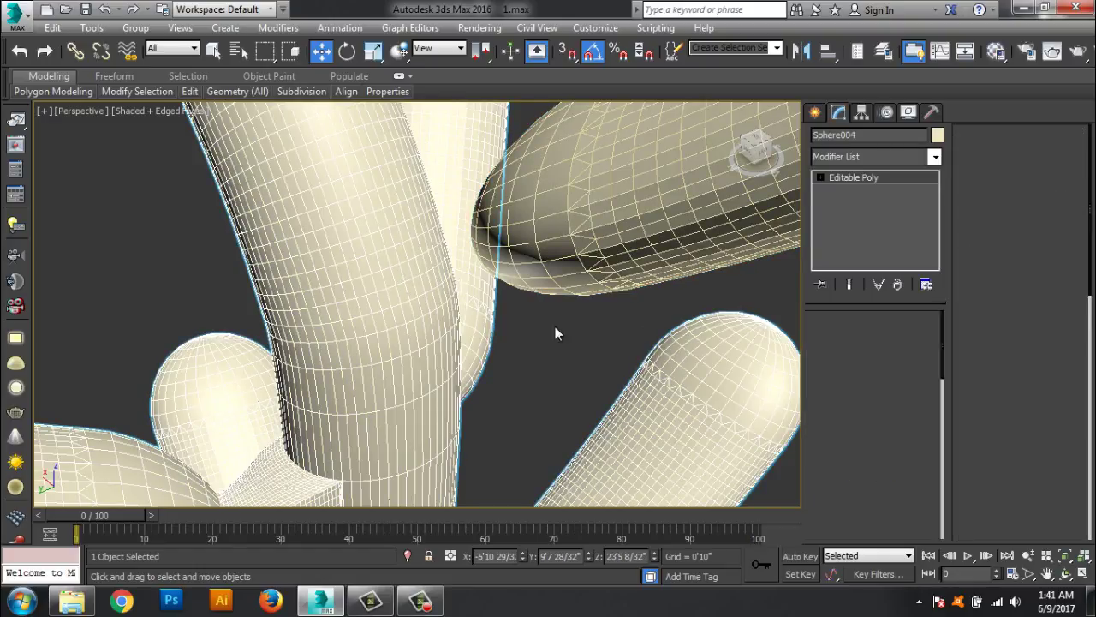
pyautogui.click(421, 259)
pyautogui.keyDown('alt'); pyautogui.moveTo(422, 258); pyautogui.dragTo(469, 293, button='middle'); pyautogui.keyUp('alt')
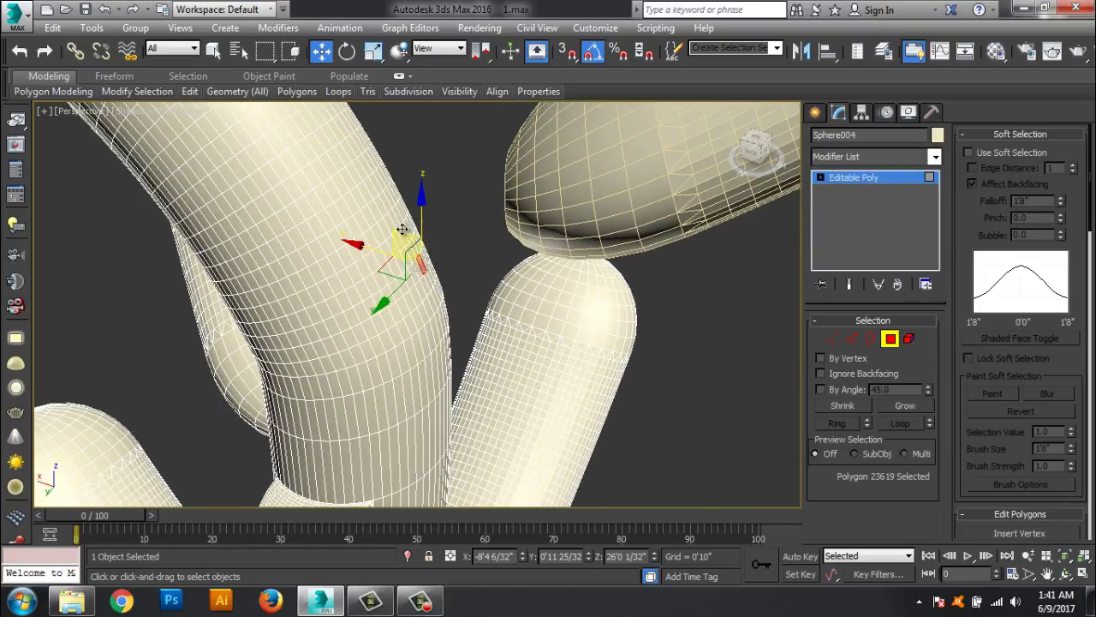
pyautogui.keyDown('alt'); pyautogui.moveTo(402, 229); pyautogui.dragTo(445, 321, button='middle'); pyautogui.keyUp('alt')
pyautogui.press('Delete')
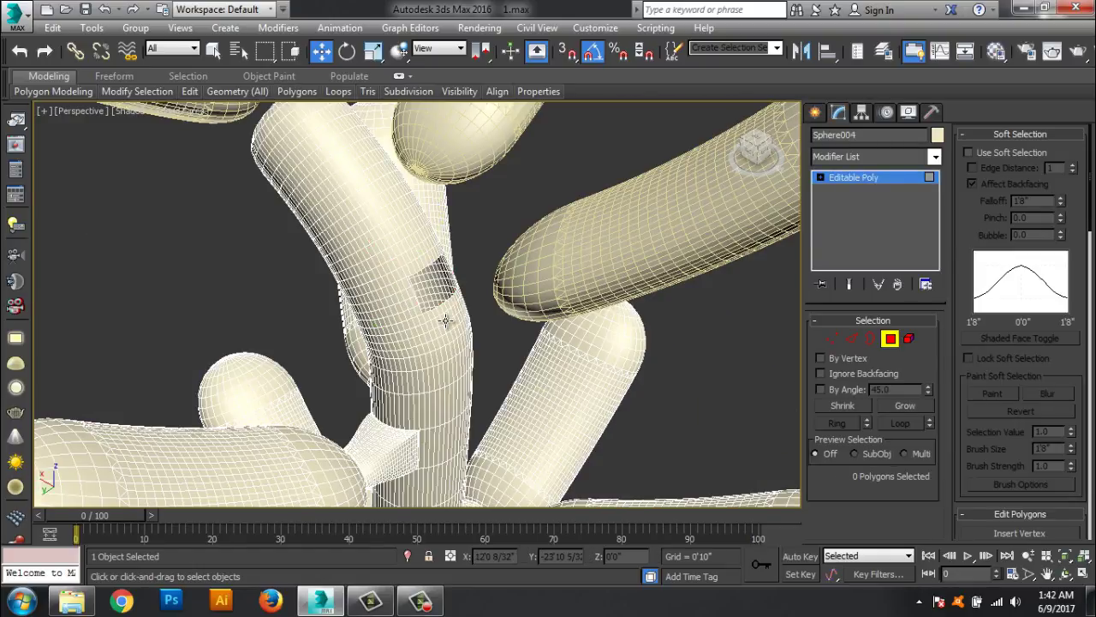
pyautogui.scroll(4, 445, 320)
pyautogui.scroll(-5, 524, 322)
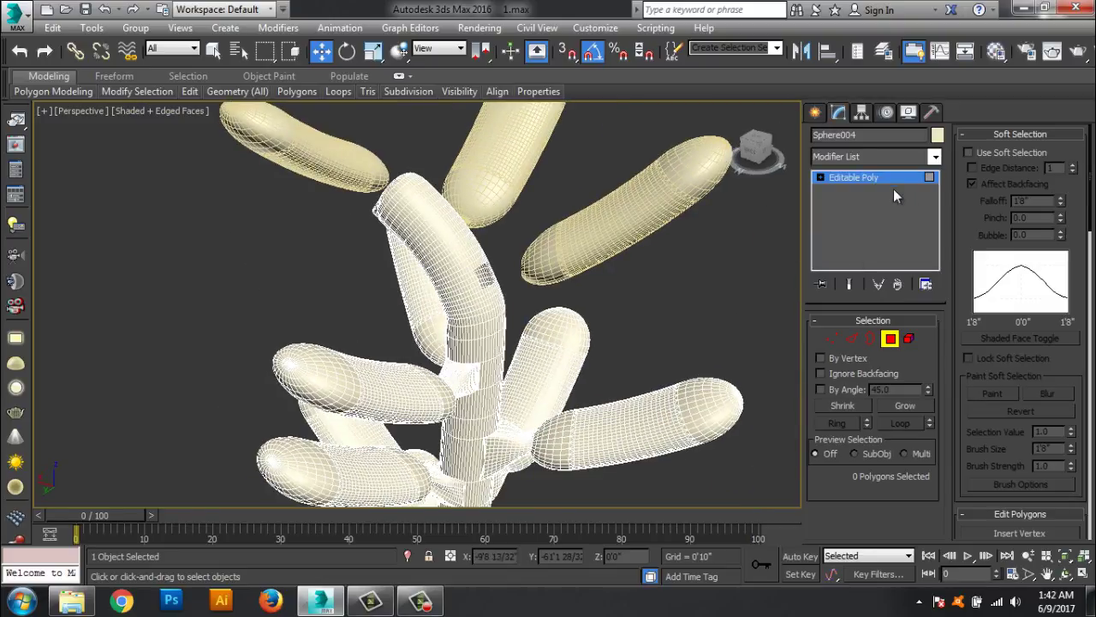
pyautogui.click(894, 180)
# Step: Reselect Sphere013 and start a Compound Objects Connect on it
pyautogui.click(599, 248)
pyautogui.scroll(3, 604, 320)
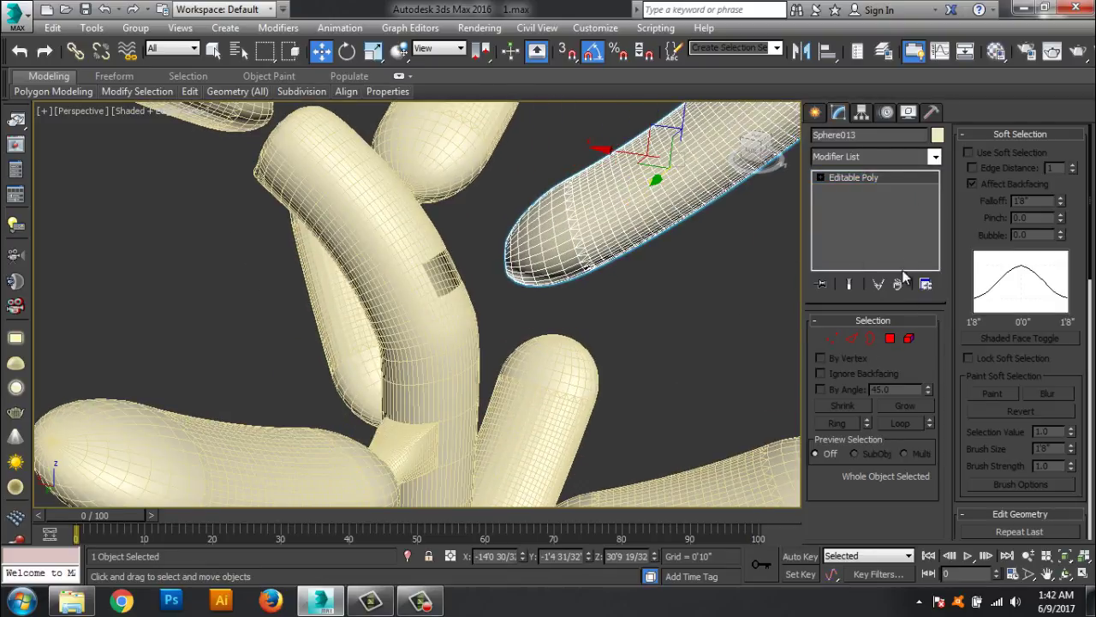
pyautogui.click(816, 113)
pyautogui.click(905, 231)
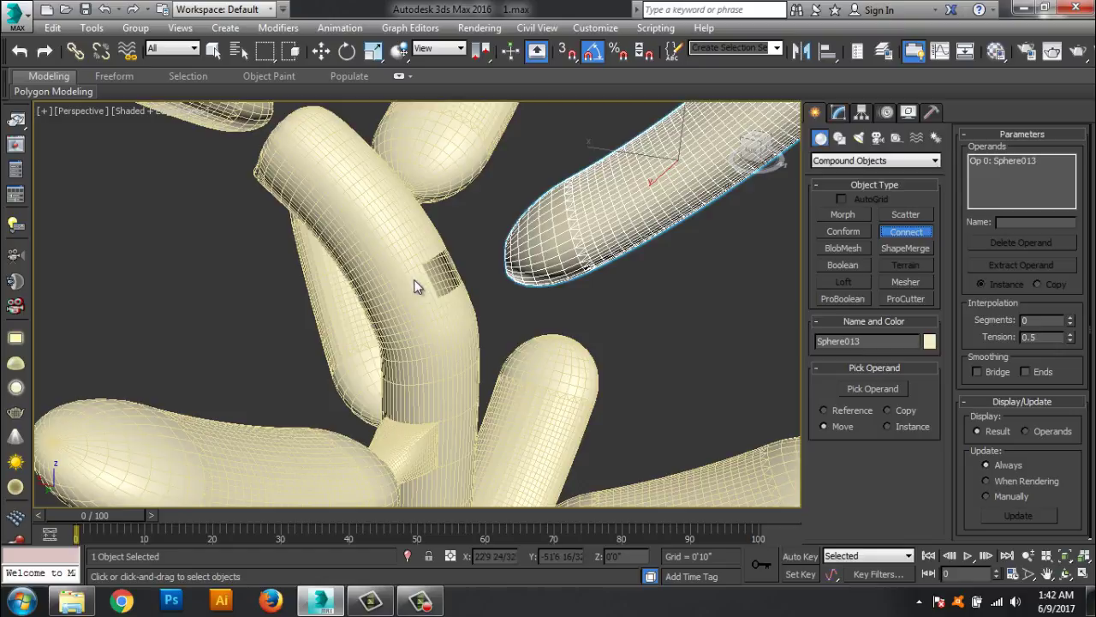
# Step: Pick the trunk as the Connect operand and set 18 segments with 0.03 tension
pyautogui.click(853, 388)
pyautogui.click(433, 339)
pyautogui.keyDown('alt'); pyautogui.moveTo(587, 360); pyautogui.dragTo(979, 385, button='middle'); pyautogui.keyUp('alt')
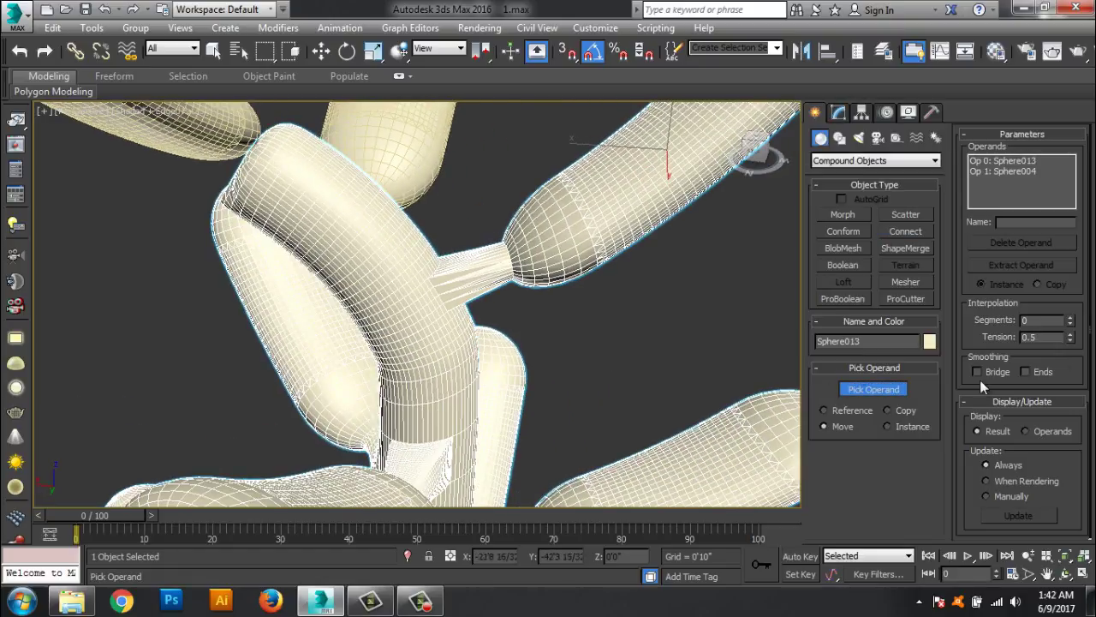
pyautogui.moveTo(1071, 322); pyautogui.dragTo(1072, 310)
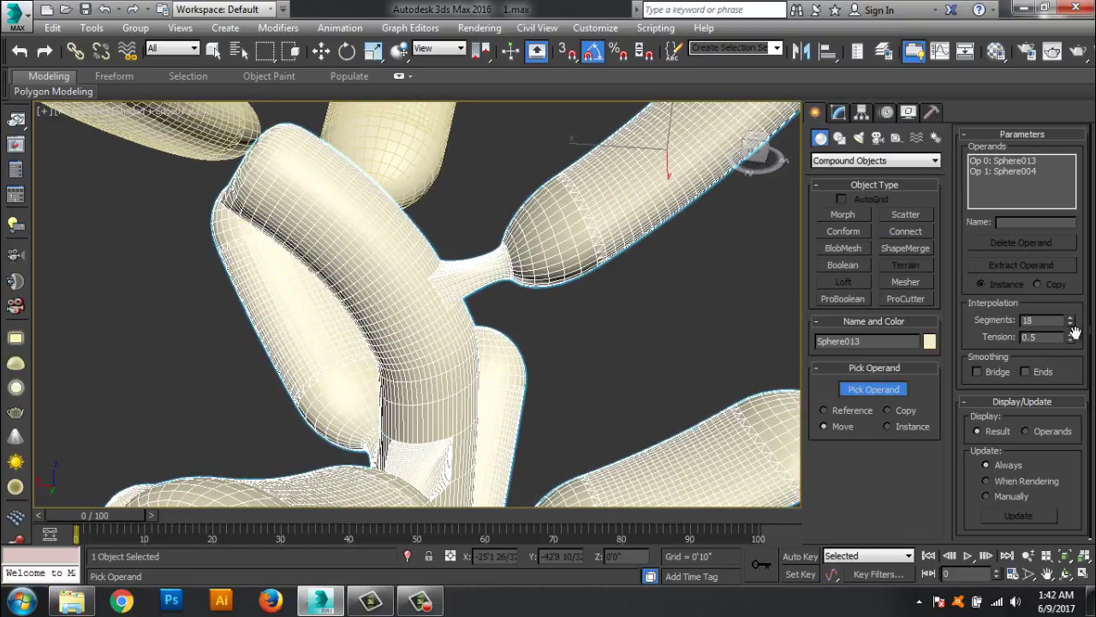
pyautogui.moveTo(1070, 347); pyautogui.dragTo(1072, 371)
# Step: Convert the Sphere013 Connect object to an Editable Poly
pyautogui.click(841, 116)
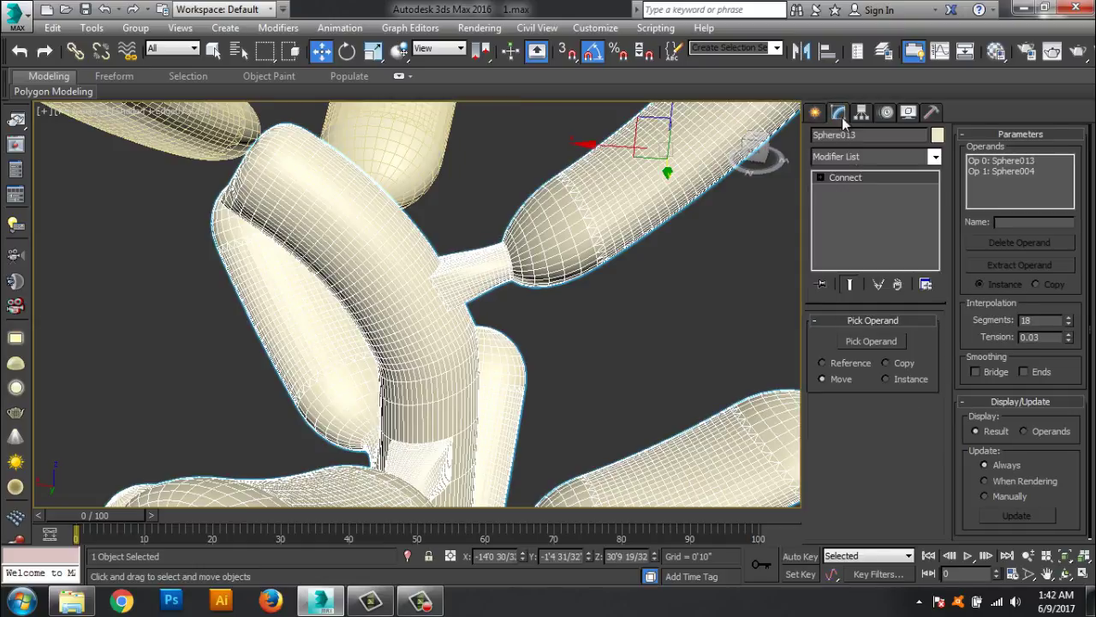
pyautogui.rightClick(856, 179)
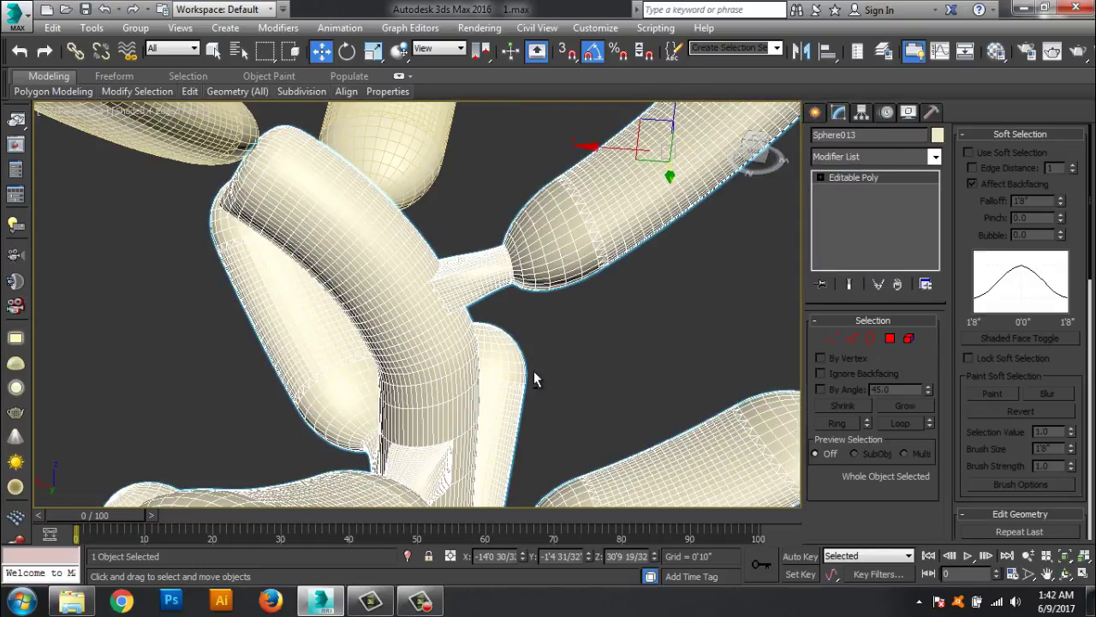
pyautogui.scroll(-5, 534, 371)
pyautogui.moveTo(565, 362)
pyautogui.keyDown('alt'); pyautogui.mouseDown(button='middle')
pyautogui.moveTo(367, 355)
pyautogui.moveTo(586, 378)
pyautogui.moveTo(479, 325)
pyautogui.mouseUp(button='middle'); pyautogui.keyUp('alt')
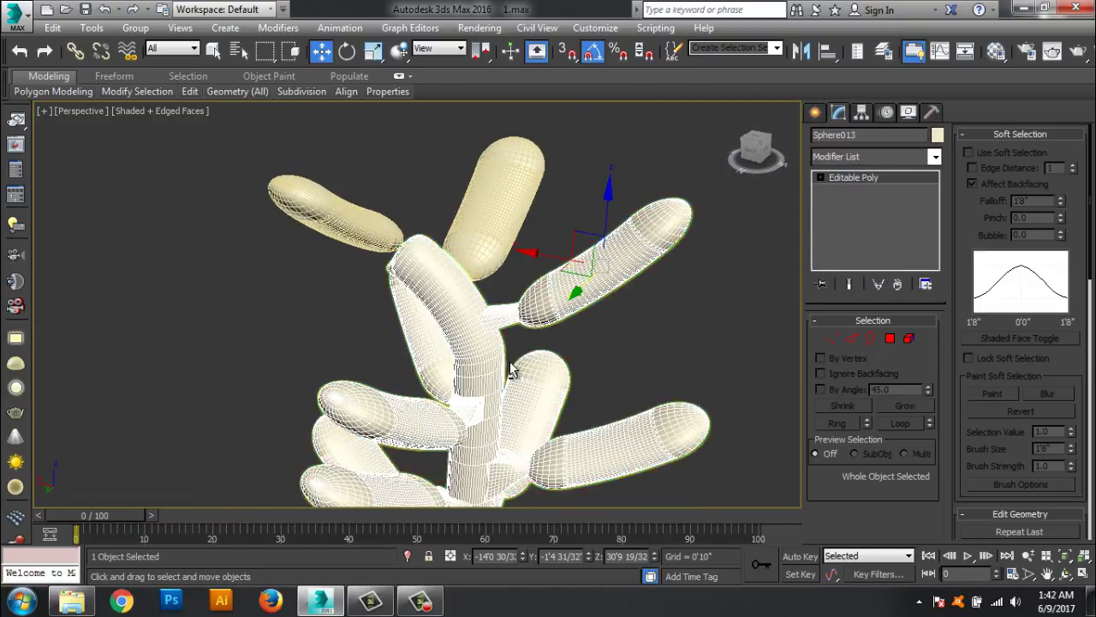
# Step: Delete the rounded tip cap of capsule Sphere010 via an edge ring and element selection
pyautogui.click(468, 315)
pyautogui.press('e')
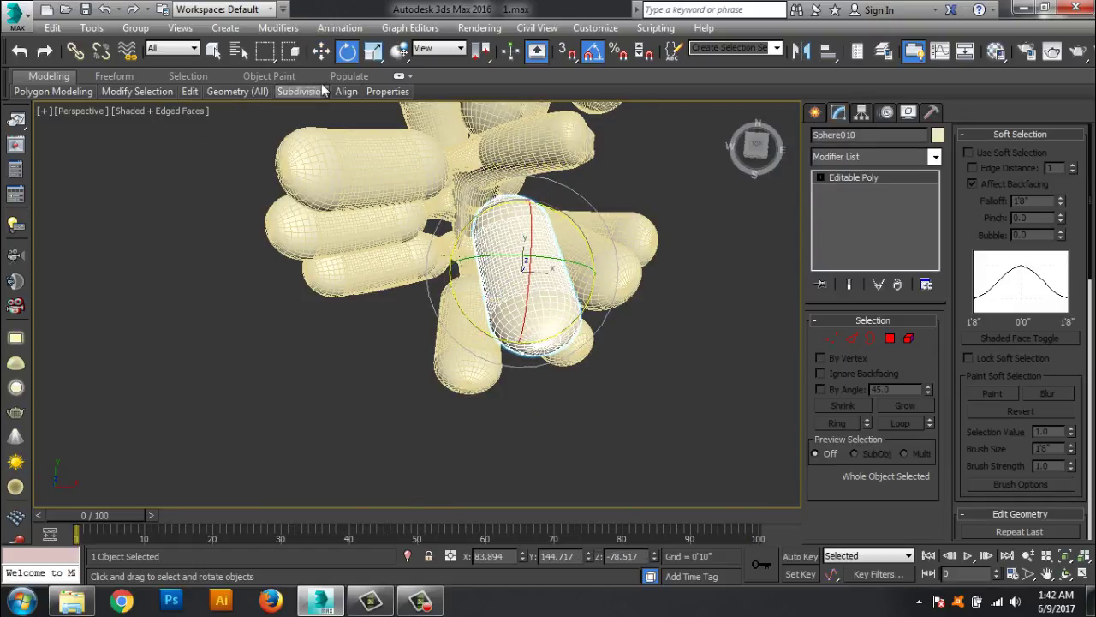
pyautogui.click(321, 51)
pyautogui.moveTo(590, 285)
pyautogui.keyDown('alt'); pyautogui.mouseDown(button='middle')
pyautogui.moveTo(599, 304)
pyautogui.moveTo(656, 237)
pyautogui.moveTo(500, 309)
pyautogui.moveTo(474, 410)
pyautogui.mouseUp(button='middle'); pyautogui.keyUp('alt')
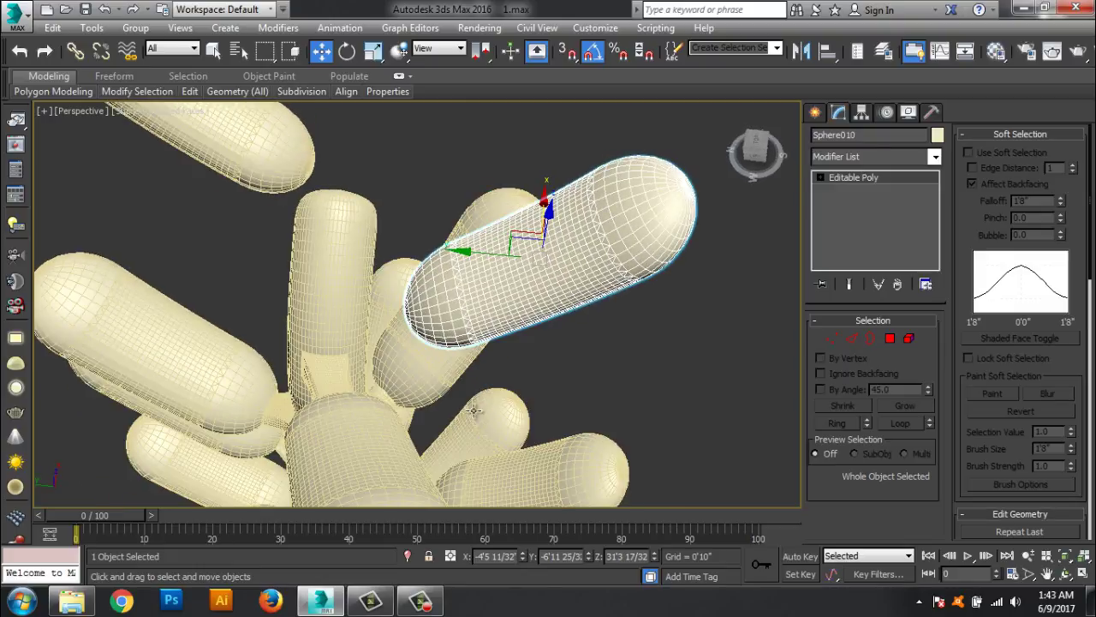
pyautogui.scroll(5, 474, 411)
pyautogui.scroll(4, 462, 409)
pyautogui.scroll(3, 449, 406)
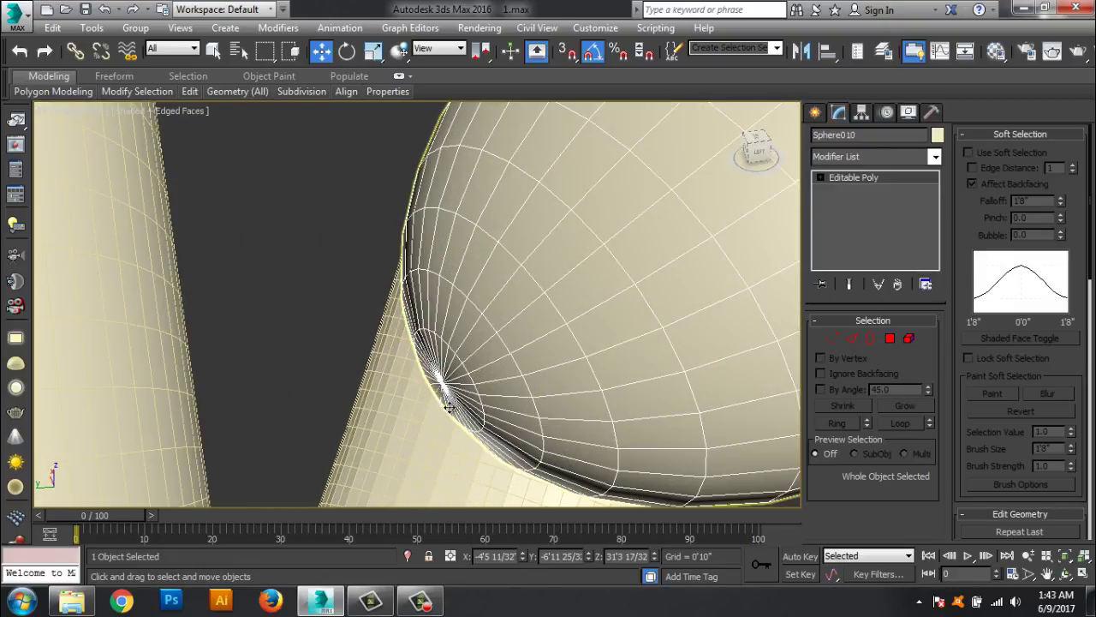
pyautogui.click(855, 341)
pyautogui.click(476, 353)
pyautogui.click(840, 421)
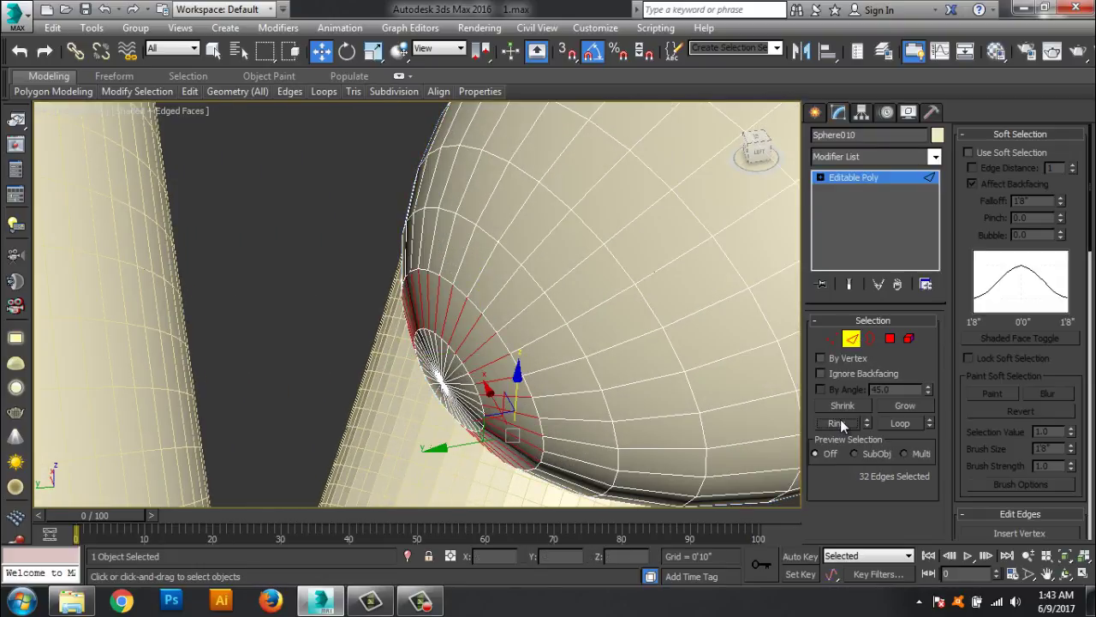
pyautogui.press('5')
pyautogui.click(460, 390)
pyautogui.press('Delete')
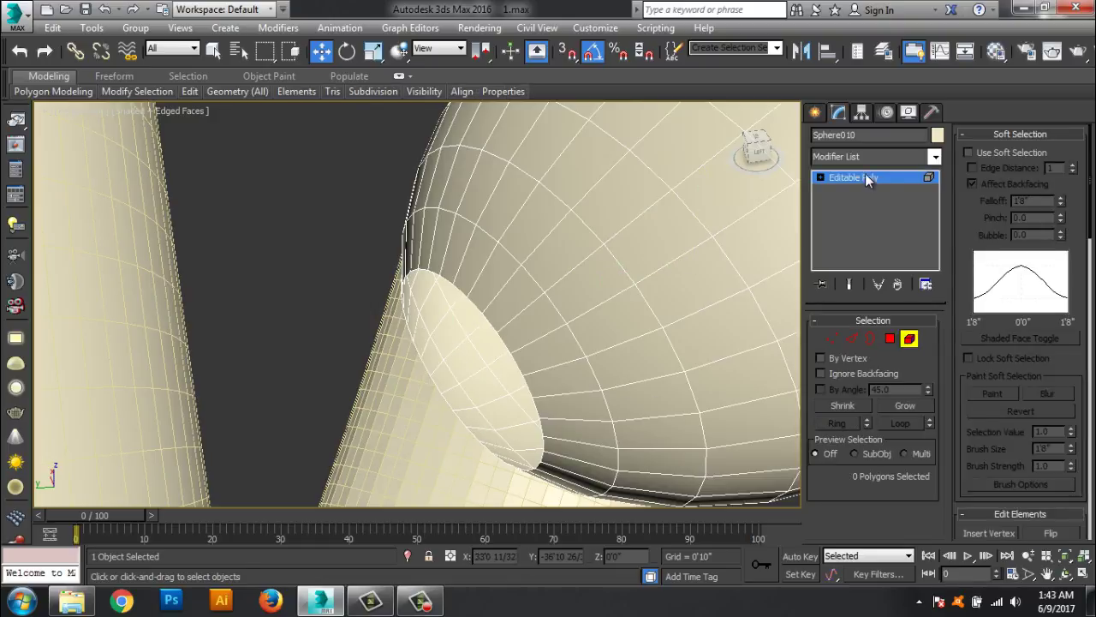
pyautogui.click(869, 178)
# Step: Select a face on the Sphere013 tube facing Sphere010 and grow it into a patch
pyautogui.scroll(-3, 489, 379)
pyautogui.keyDown('alt'); pyautogui.moveTo(502, 423); pyautogui.dragTo(399, 325, button='middle'); pyautogui.keyUp('alt')
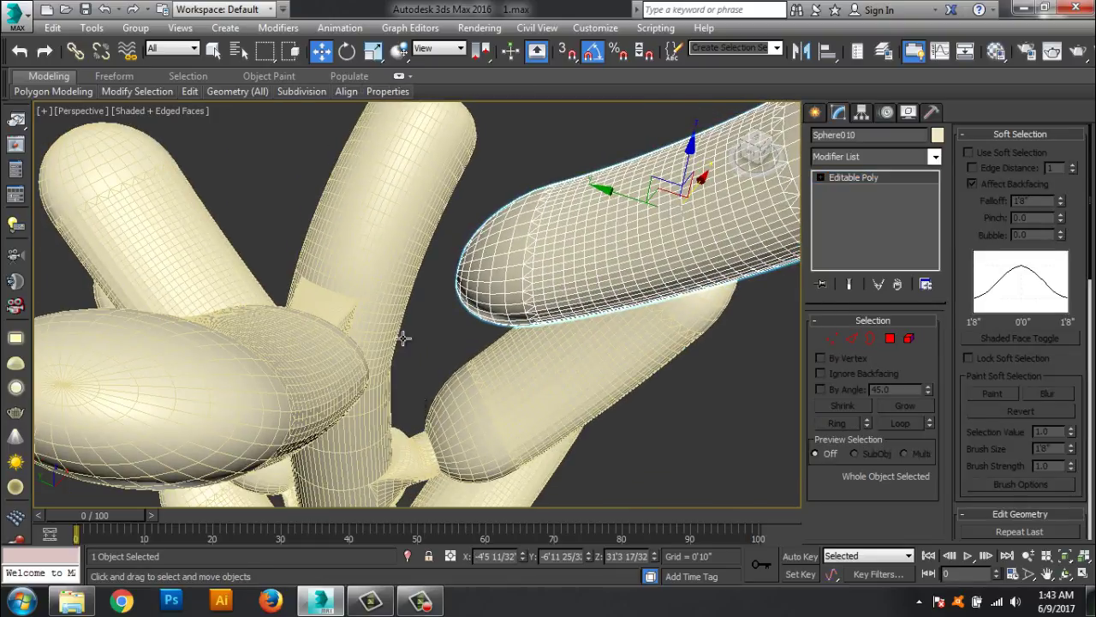
pyautogui.click(399, 277)
pyautogui.scroll(3, 399, 277)
pyautogui.click(890, 337)
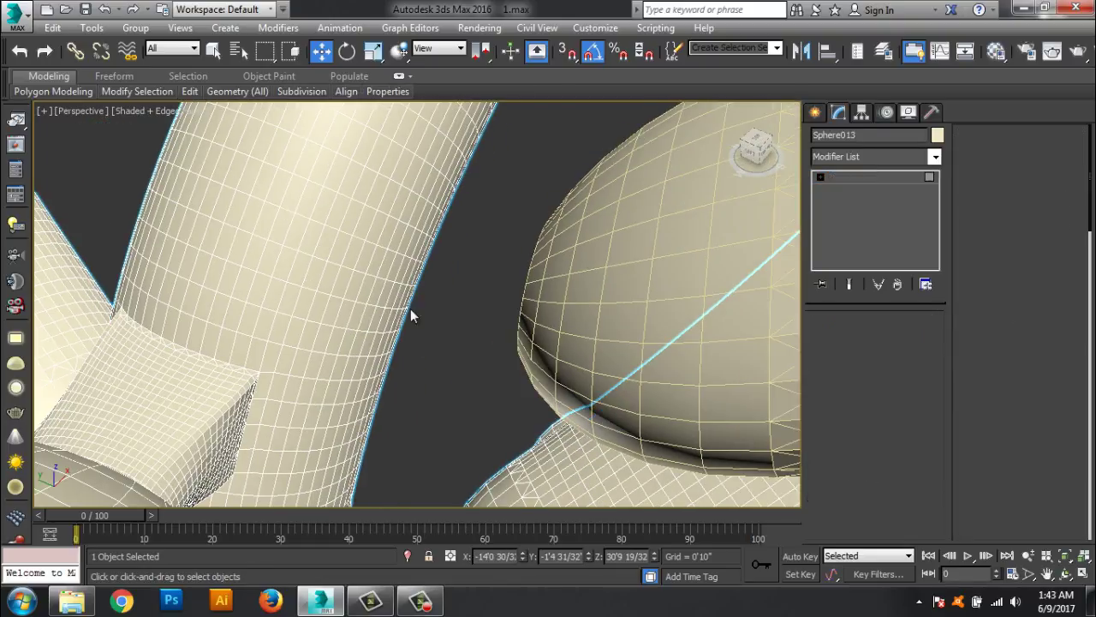
pyautogui.click(367, 250)
pyautogui.keyDown('alt'); pyautogui.moveTo(369, 256); pyautogui.dragTo(432, 368, button='middle'); pyautogui.keyUp('alt')
pyautogui.scroll(-3, 432, 368)
pyautogui.hotkey('ctrl', 'pageup')
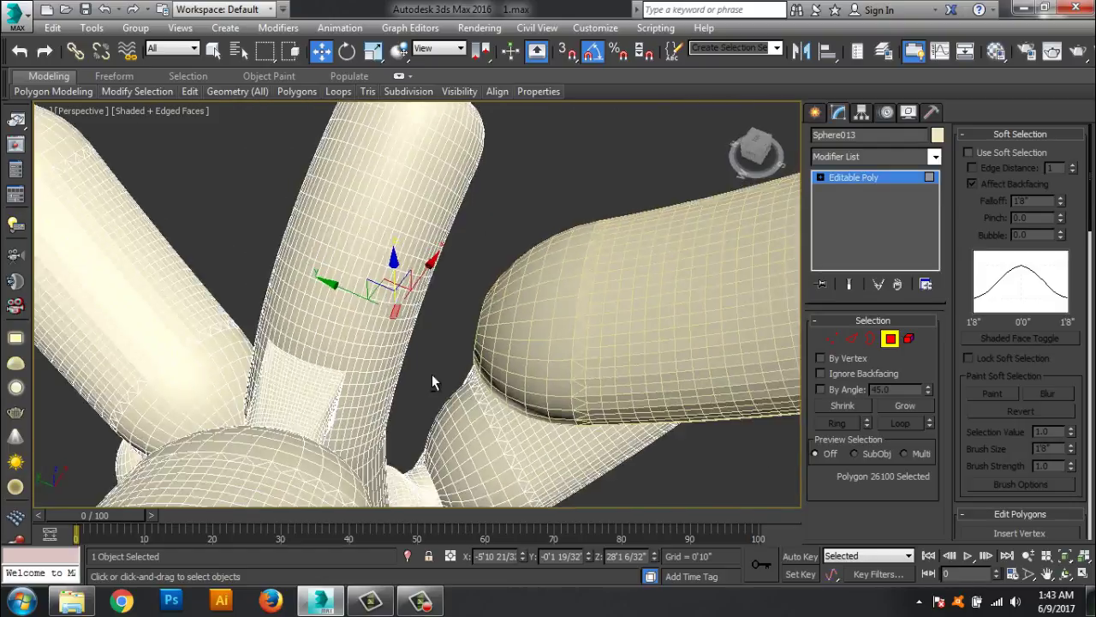
# Step: Extend the patch along its lower edge and delete the 36 selected faces
pyautogui.scroll(3, 432, 373)
pyautogui.keyDown('ctrl'); pyautogui.click(306, 244); pyautogui.keyUp('ctrl')
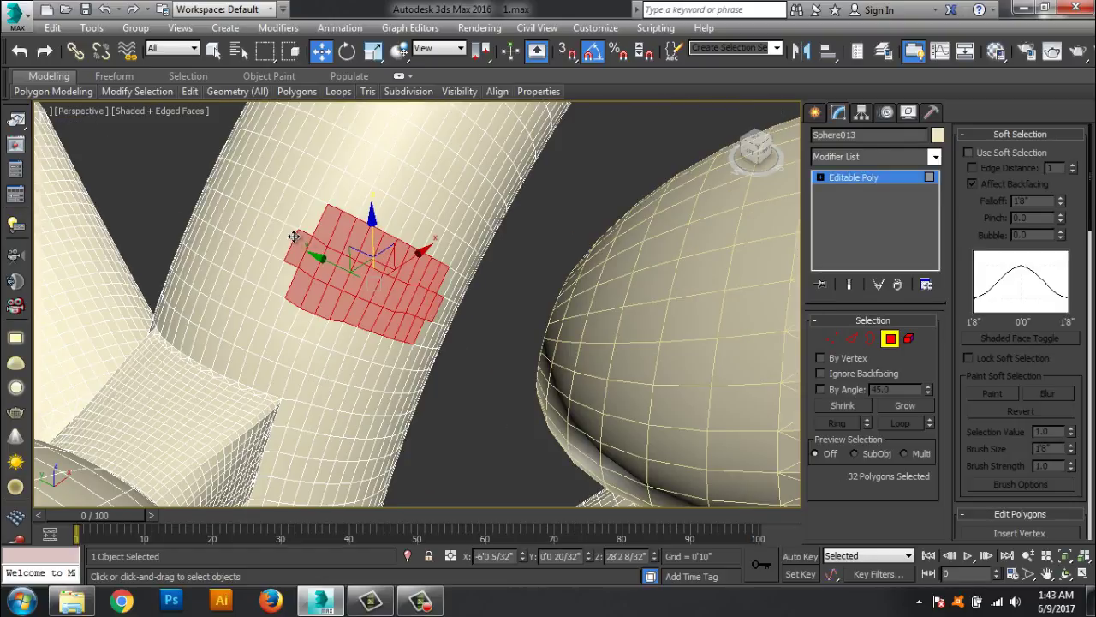
pyautogui.keyDown('ctrl'); pyautogui.click(336, 334); pyautogui.keyUp('ctrl')
pyautogui.keyDown('ctrl'); pyautogui.click(355, 339); pyautogui.keyUp('ctrl')
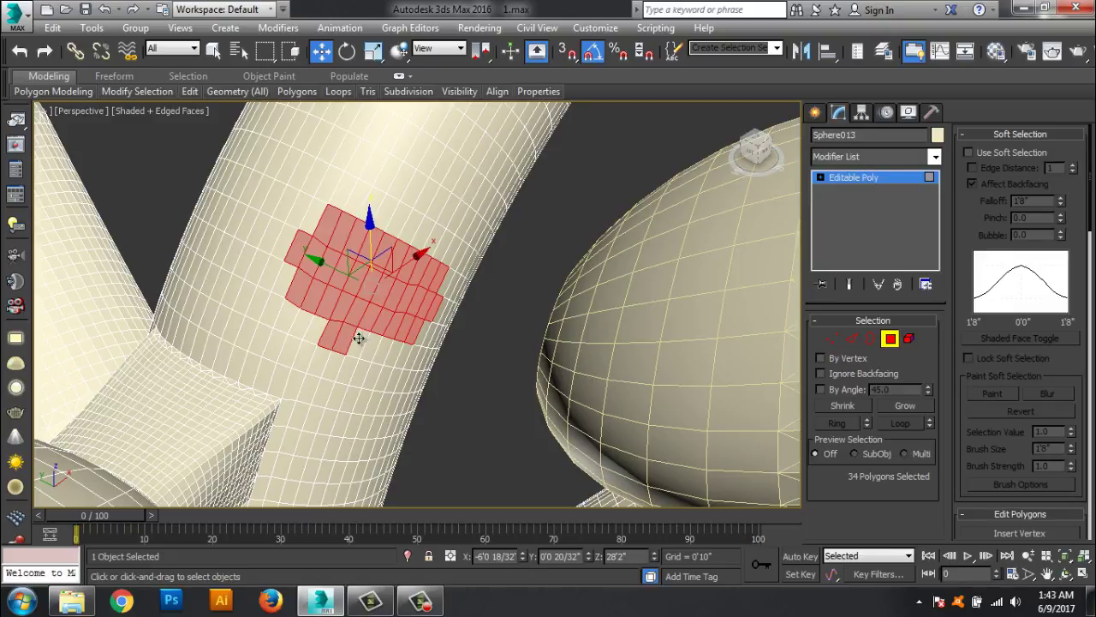
pyautogui.keyDown('ctrl'); pyautogui.click(370, 343); pyautogui.keyUp('ctrl')
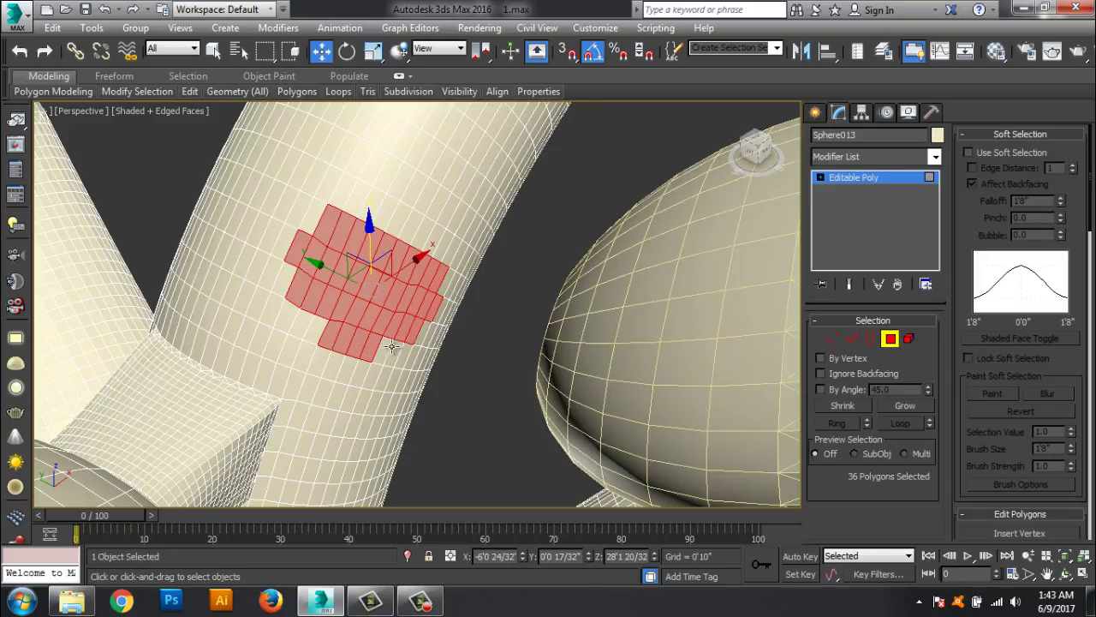
pyautogui.hotkey('ctrl', 'd')
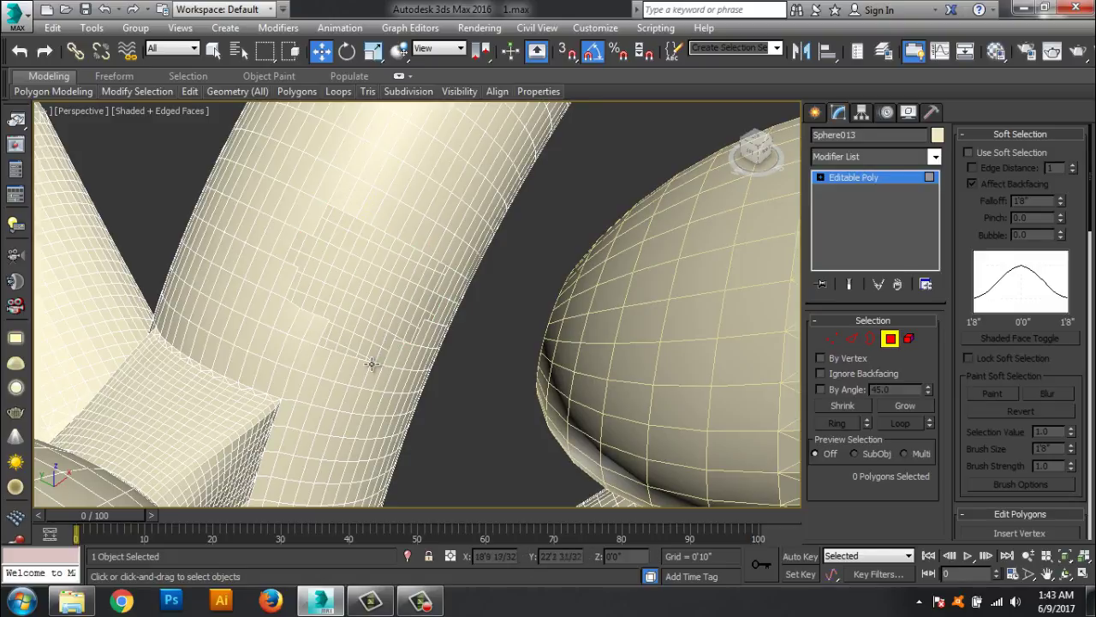
pyautogui.scroll(-5, 394, 377)
pyautogui.scroll(-5, 394, 385)
pyautogui.keyDown('alt'); pyautogui.moveTo(392, 391); pyautogui.dragTo(391, 305, button='middle'); pyautogui.keyUp('alt')
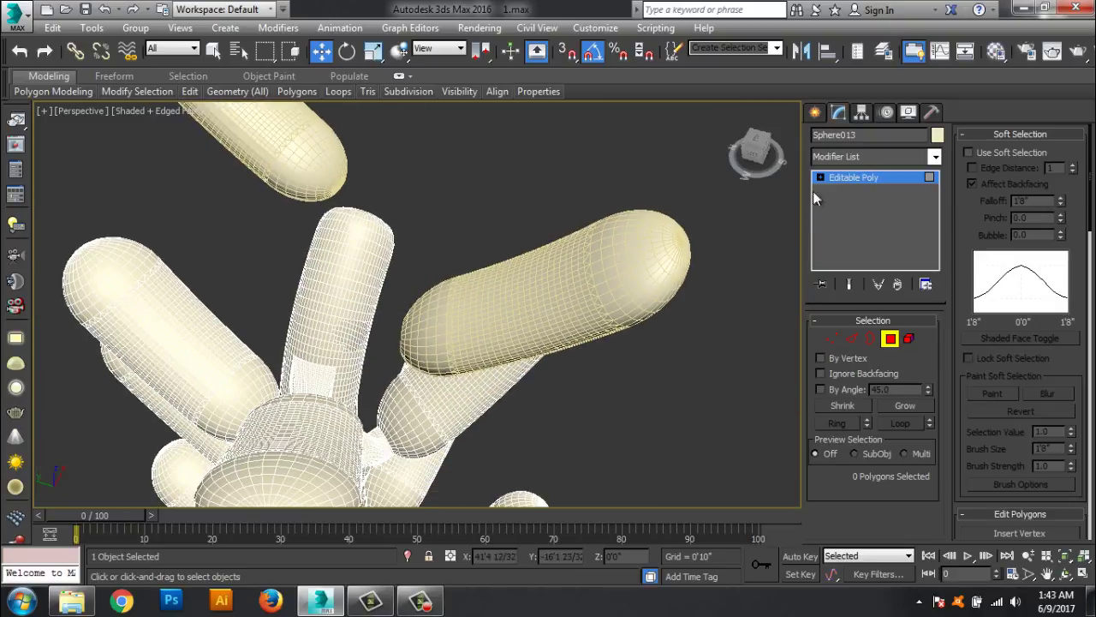
# Step: Start a Connect compound on Sphere010 and pick the Sphere013 tube as operand
pyautogui.click(837, 177)
pyautogui.click(624, 252)
pyautogui.click(815, 112)
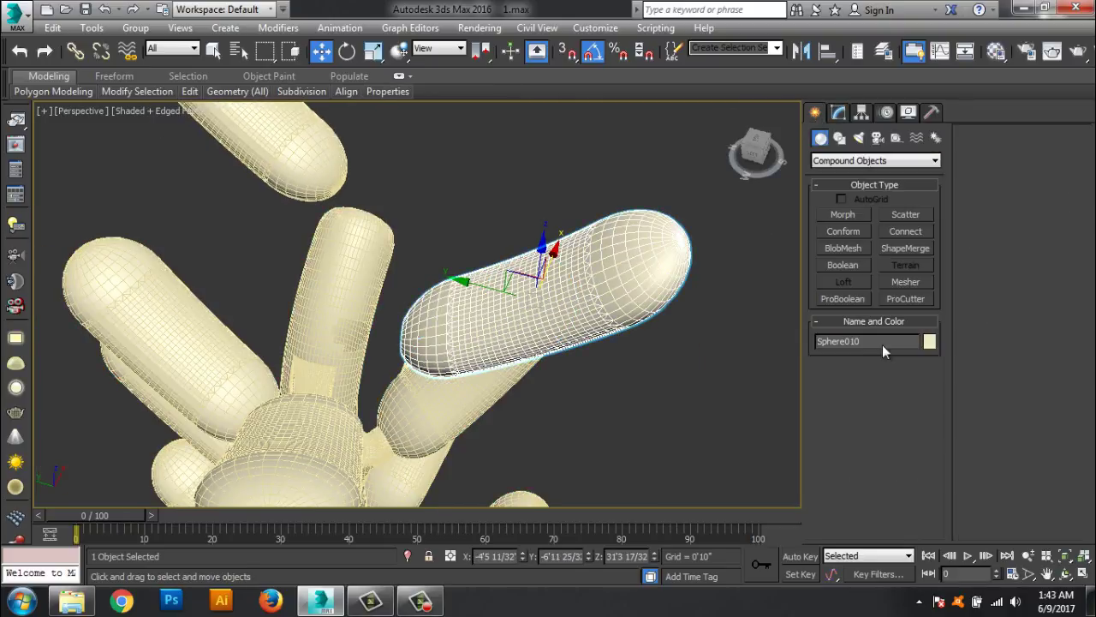
pyautogui.click(915, 229)
pyautogui.click(844, 390)
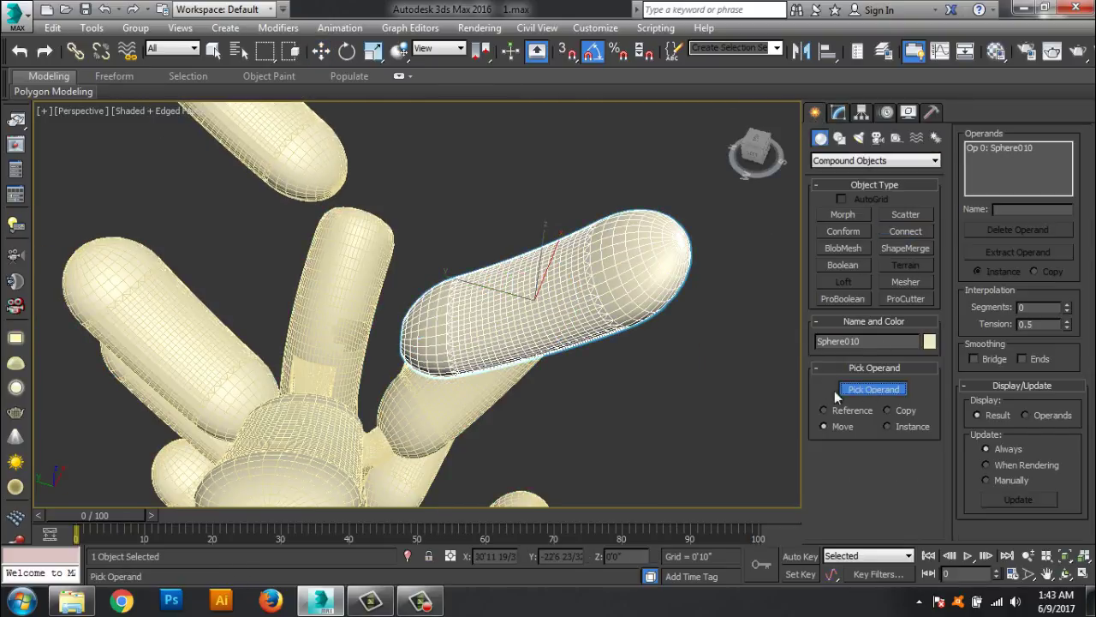
pyautogui.click(328, 303)
# Step: Set the bridge to 14 segments and -0.36 tension, then convert it to Editable Poly
pyautogui.keyDown('alt'); pyautogui.moveTo(428, 391); pyautogui.dragTo(600, 360, button='middle'); pyautogui.keyUp('alt')
pyautogui.scroll(3, 770, 338)
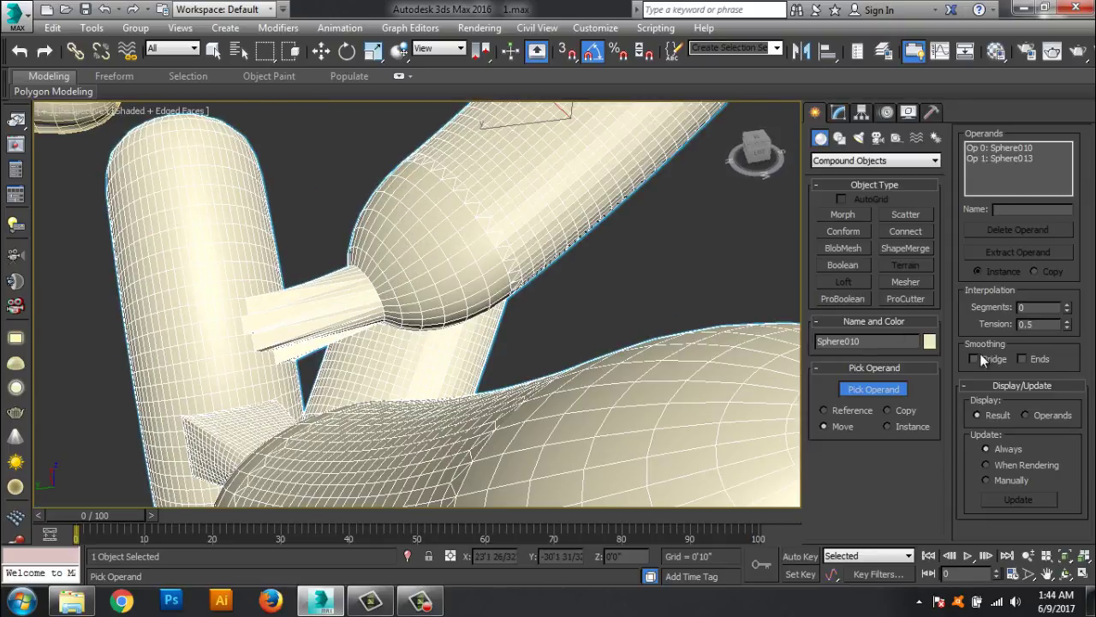
pyautogui.moveTo(1066, 314)
pyautogui.mouseDown()
pyautogui.moveTo(1068, 298)
pyautogui.moveTo(1065, 388)
pyautogui.mouseUp()
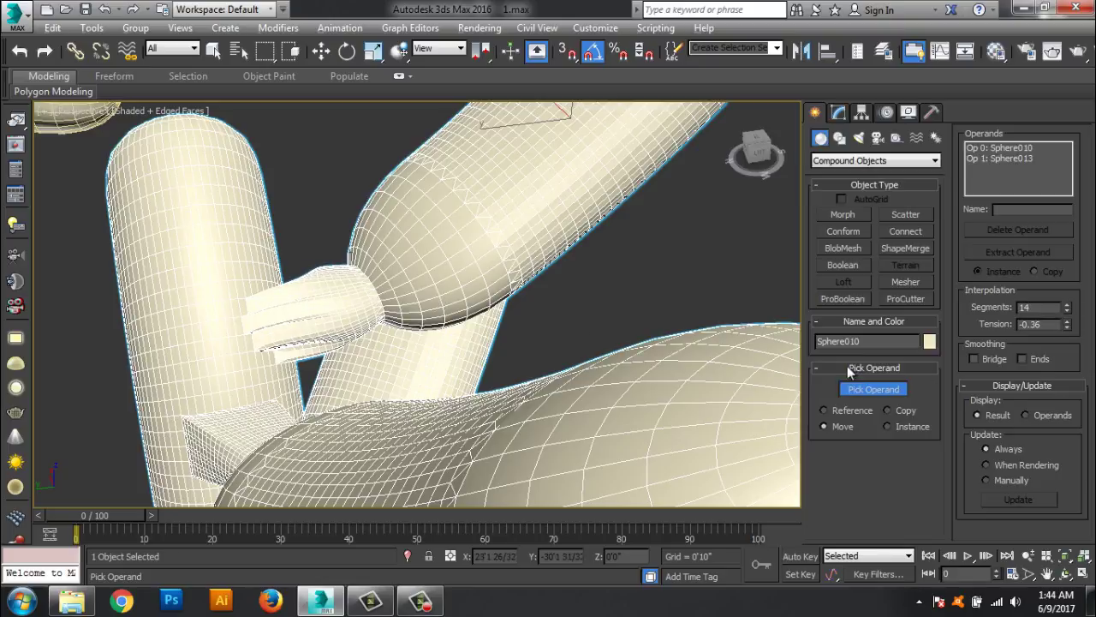
pyautogui.scroll(-3, 601, 367)
pyautogui.scroll(-5, 601, 367)
pyautogui.moveTo(601, 367)
pyautogui.keyDown('alt'); pyautogui.mouseDown(button='middle')
pyautogui.moveTo(677, 372)
pyautogui.moveTo(715, 311)
pyautogui.moveTo(670, 342)
pyautogui.moveTo(647, 323)
pyautogui.mouseUp(button='middle'); pyautogui.keyUp('alt')
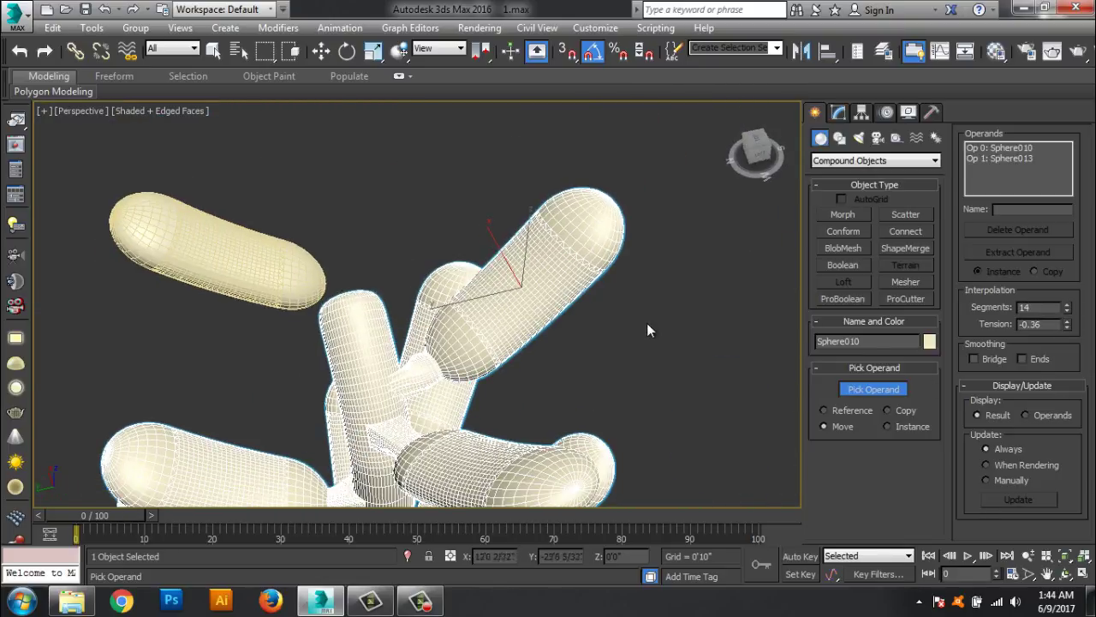
pyautogui.click(840, 112)
pyautogui.rightClick(848, 177)
pyautogui.click(882, 297)
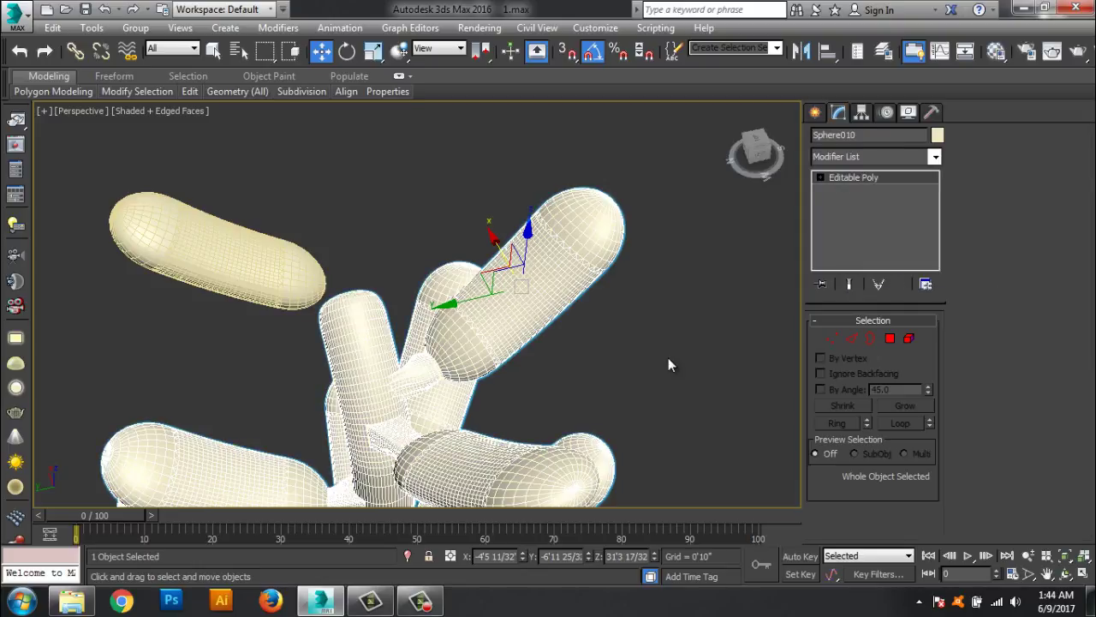
# Step: Select capsule Sphere014 and raise it slightly along Z
pyautogui.click(286, 265)
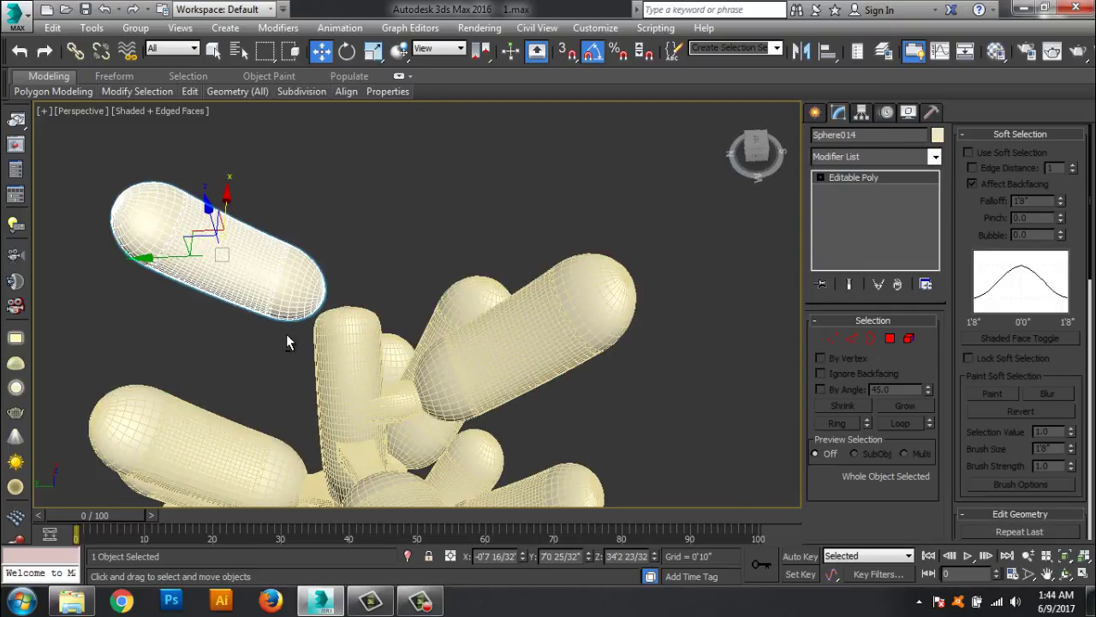
pyautogui.scroll(5, 286, 340)
pyautogui.moveTo(313, 326)
pyautogui.keyDown('alt'); pyautogui.mouseDown(button='middle')
pyautogui.moveTo(374, 288)
pyautogui.moveTo(318, 248)
pyautogui.mouseUp(button='middle'); pyautogui.keyUp('alt')
pyautogui.scroll(-6, 318, 297)
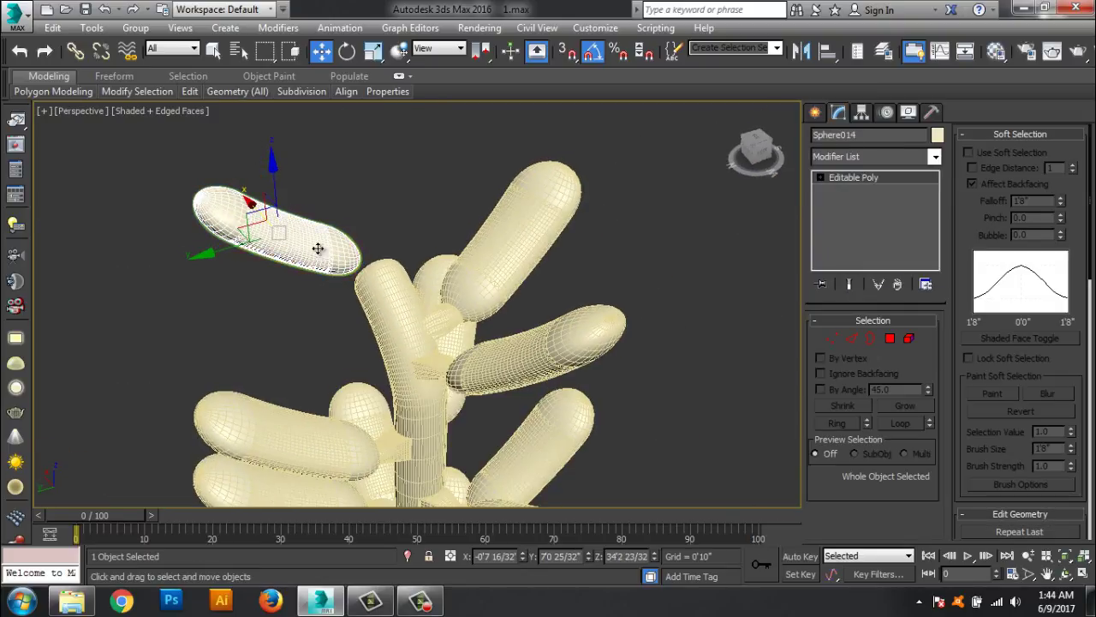
pyautogui.moveTo(274, 192); pyautogui.dragTo(278, 197)
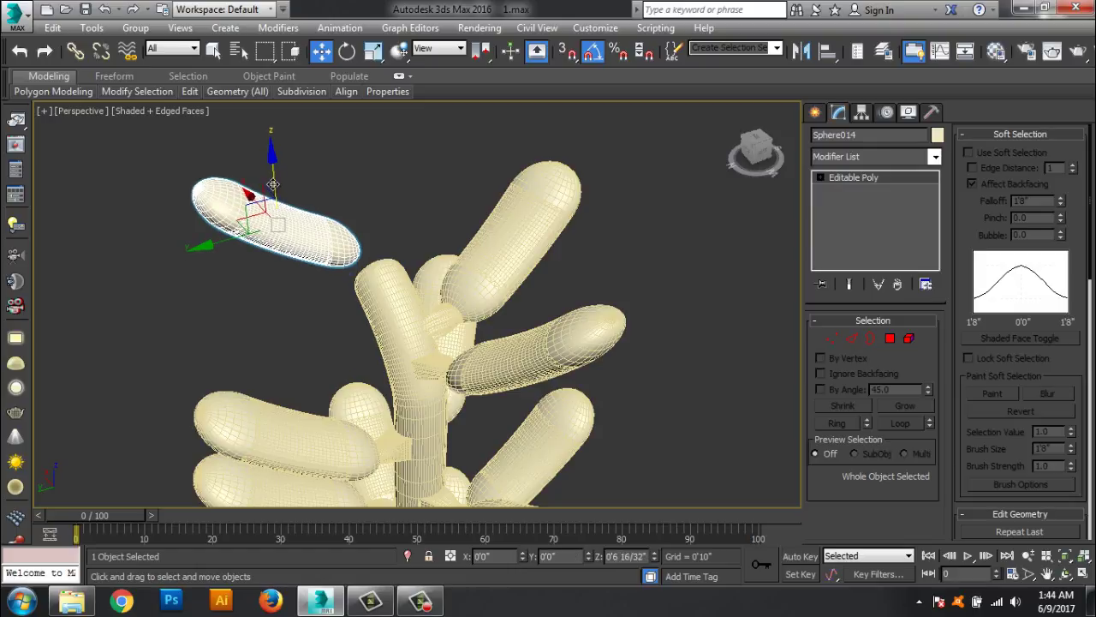
pyautogui.click(373, 51)
pyautogui.keyDown('alt'); pyautogui.moveTo(340, 291); pyautogui.dragTo(308, 343, button='middle'); pyautogui.keyUp('alt')
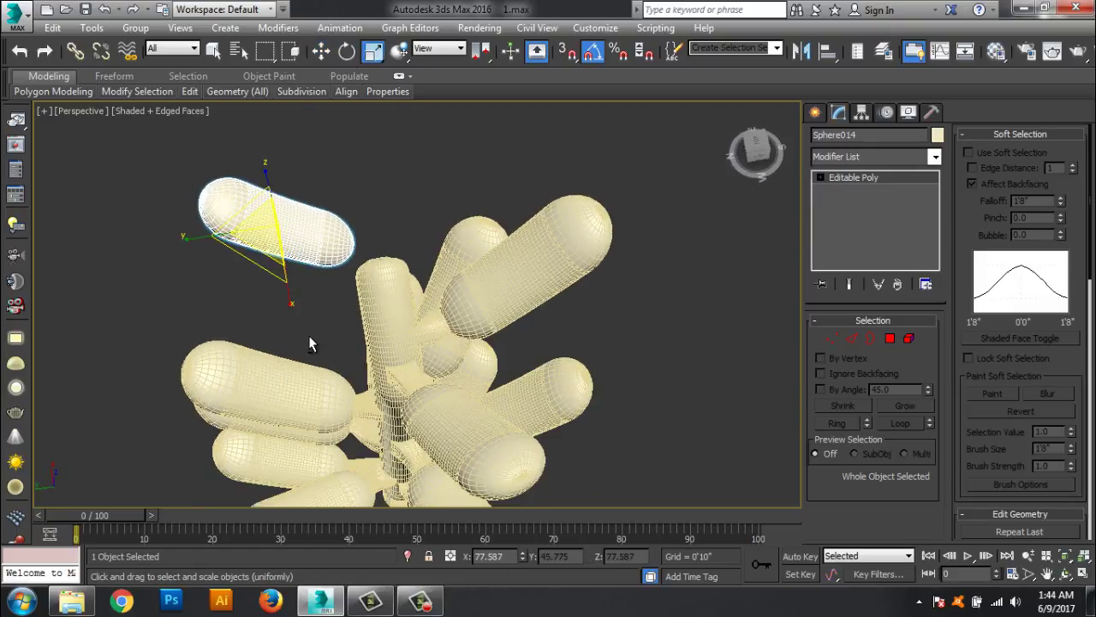
pyautogui.scroll(3, 347, 308)
pyautogui.scroll(3, 339, 339)
pyautogui.scroll(2, 330, 292)
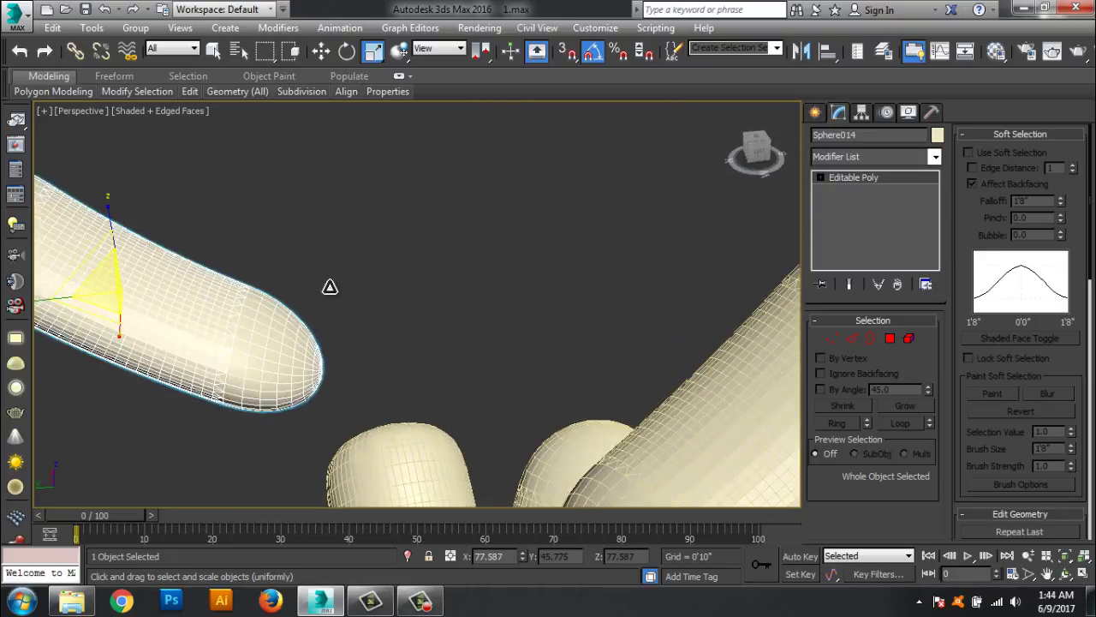
pyautogui.scroll(2, 334, 343)
pyautogui.scroll(2, 360, 373)
pyautogui.scroll(1, 357, 386)
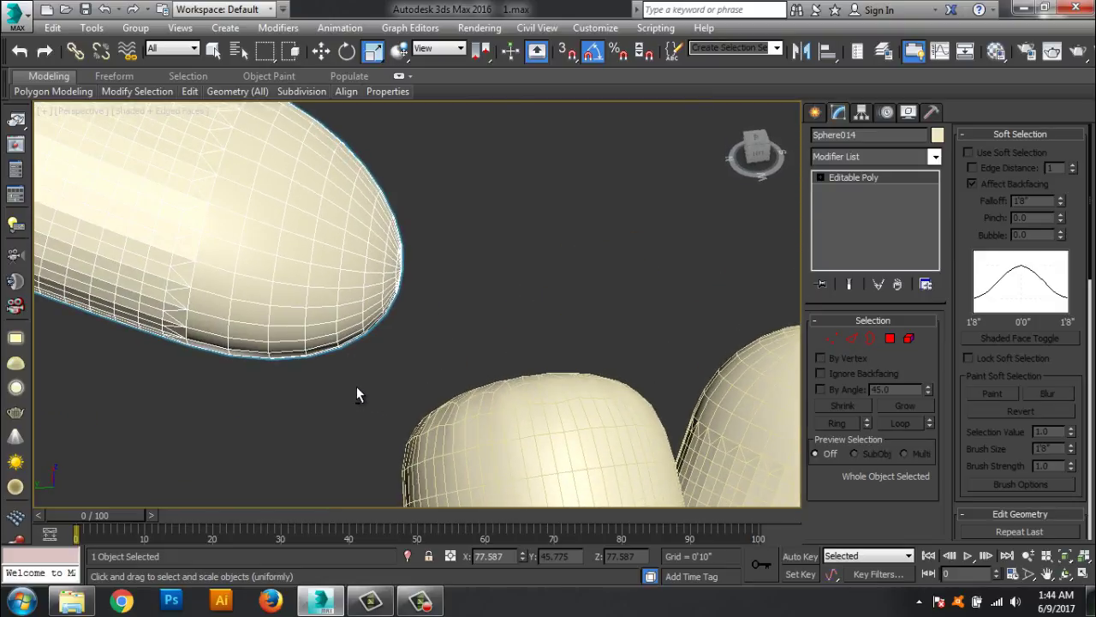
# Step: Marquee-select and delete the polygons at Sphere014's rounded end, leaving it open
pyautogui.click(891, 340)
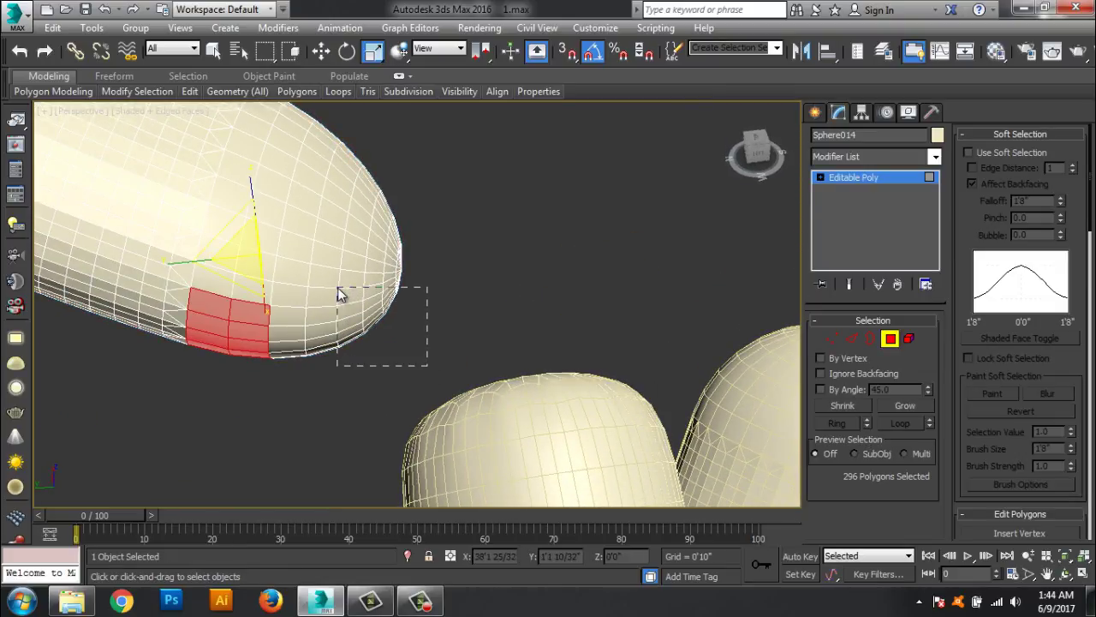
pyautogui.moveTo(427, 366); pyautogui.dragTo(337, 287)
pyautogui.press('Delete')
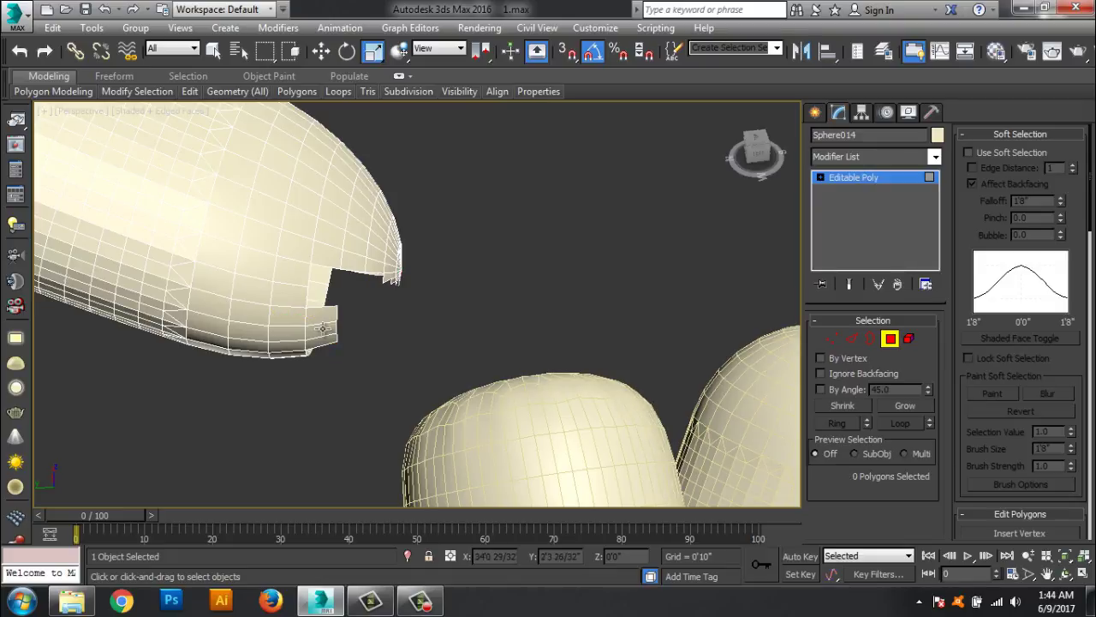
pyautogui.moveTo(322, 328); pyautogui.dragTo(248, 377)
pyautogui.press('Delete')
pyautogui.moveTo(365, 357)
pyautogui.keyDown('alt'); pyautogui.mouseDown(button='middle')
pyautogui.moveTo(352, 344)
pyautogui.moveTo(420, 360)
pyautogui.moveTo(411, 392)
pyautogui.moveTo(414, 287)
pyautogui.moveTo(409, 385)
pyautogui.mouseUp(button='middle'); pyautogui.keyUp('alt')
# Step: Select a growing patch of polygons on Sphere010's end facing Sphere014
pyautogui.click(835, 180)
pyautogui.scroll(3, 458, 282)
pyautogui.click(448, 287)
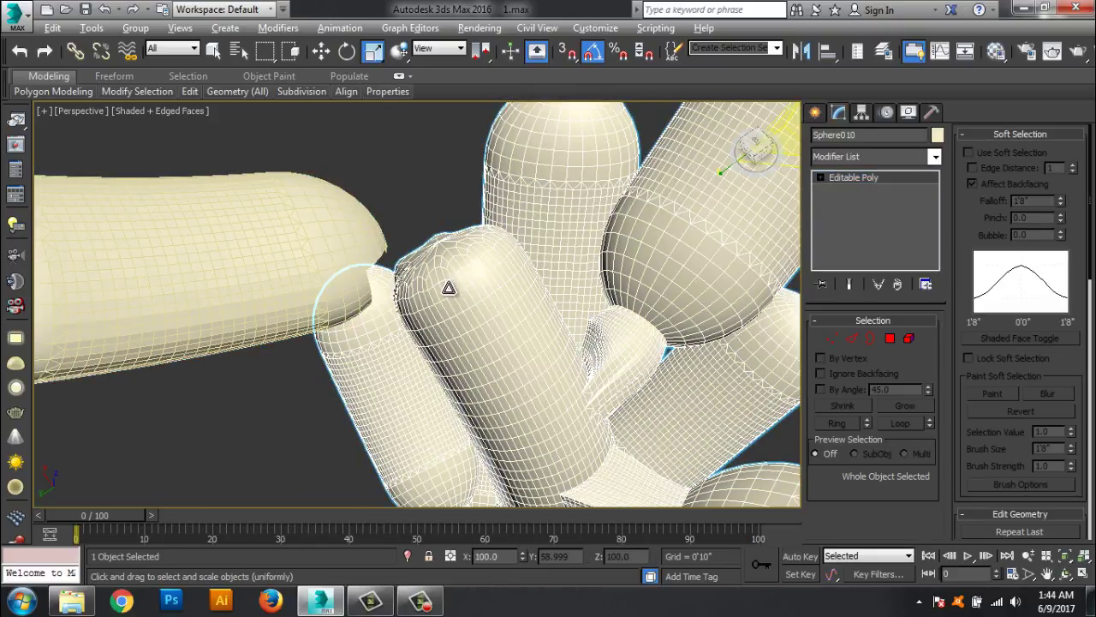
pyautogui.scroll(3, 448, 286)
pyautogui.scroll(-2, 423, 314)
pyautogui.moveTo(422, 317)
pyautogui.keyDown('alt'); pyautogui.mouseDown(button='middle')
pyautogui.moveTo(419, 294)
pyautogui.moveTo(419, 350)
pyautogui.moveTo(431, 315)
pyautogui.mouseUp(button='middle'); pyautogui.keyUp('alt')
pyautogui.scroll(3, 421, 351)
pyautogui.click(891, 338)
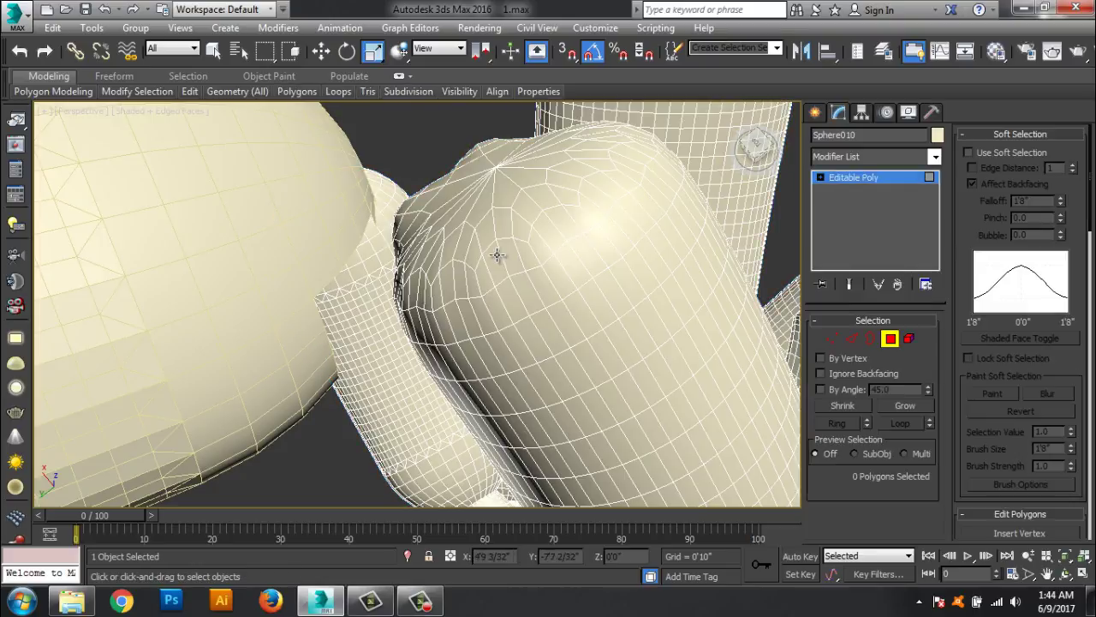
pyautogui.click(500, 253)
pyautogui.keyDown('ctrl'); pyautogui.click(509, 264); pyautogui.keyUp('ctrl')
pyautogui.press('q')
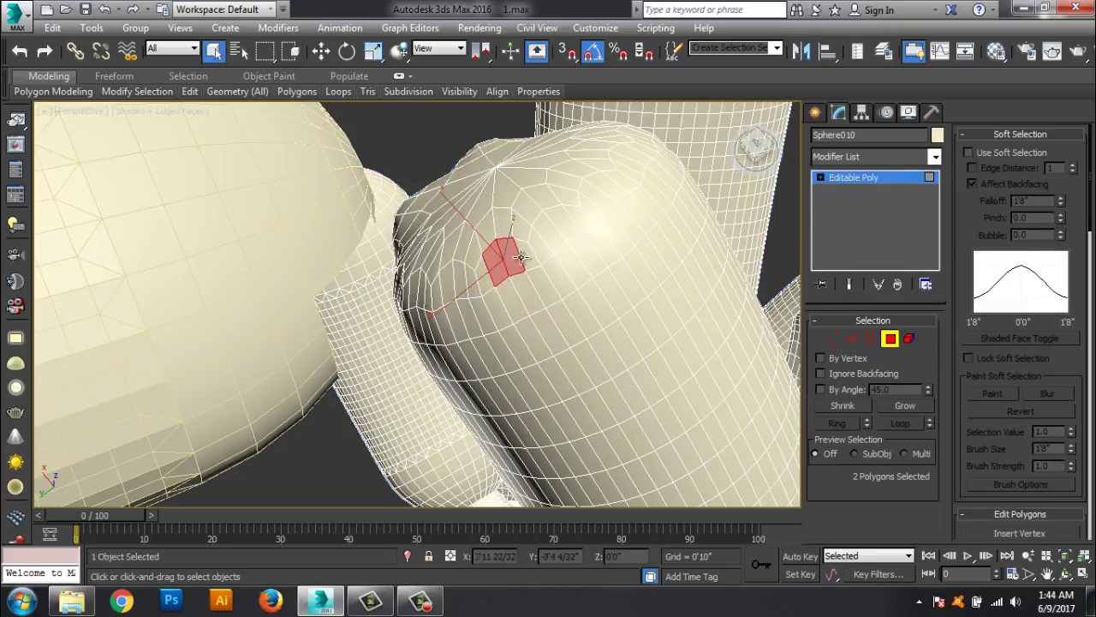
pyautogui.keyDown('ctrl'); pyautogui.click(507, 195); pyautogui.keyUp('ctrl')
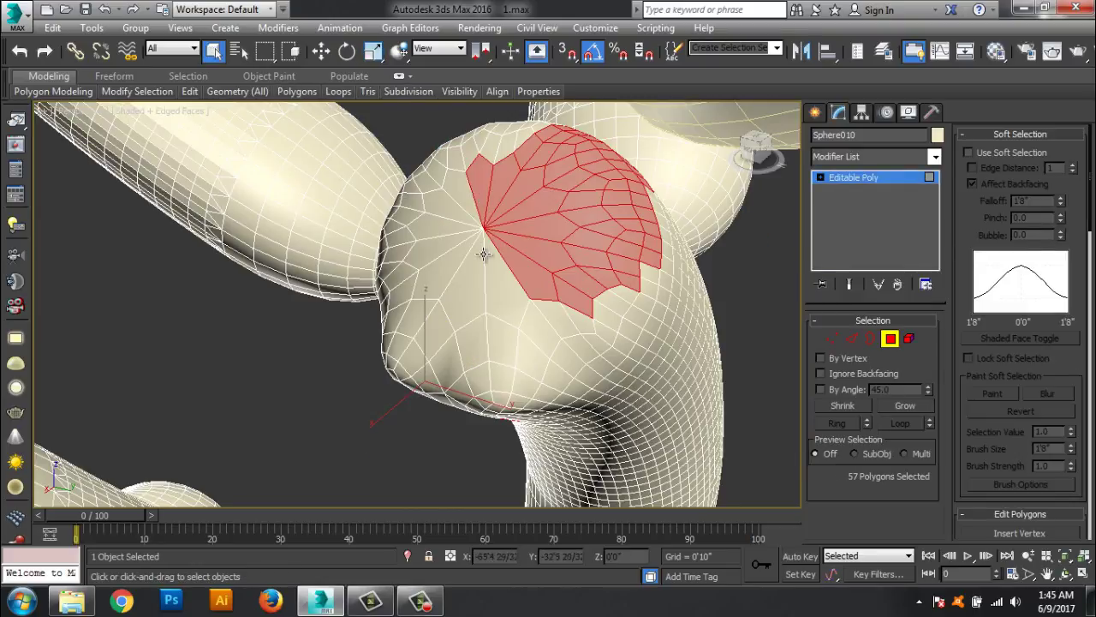
pyautogui.keyDown('ctrl'); pyautogui.click(492, 263); pyautogui.keyUp('ctrl')
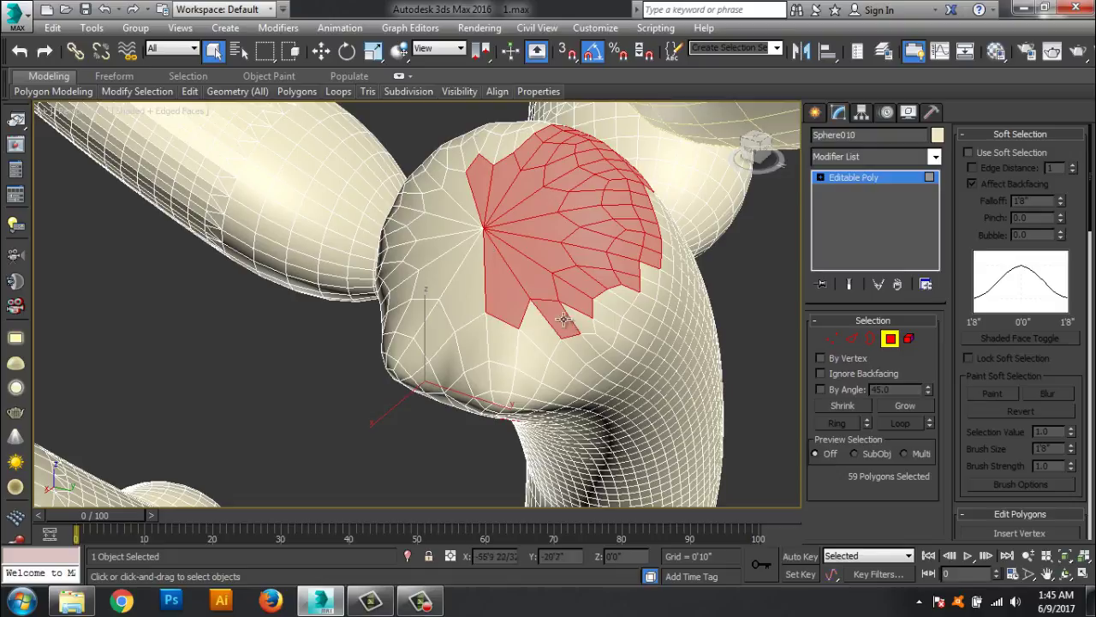
# Step: Delete the 69 selected polygons to open the hole, then select Sphere014
pyautogui.keyDown('alt'); pyautogui.moveTo(604, 321); pyautogui.dragTo(485, 257, button='middle'); pyautogui.keyUp('alt')
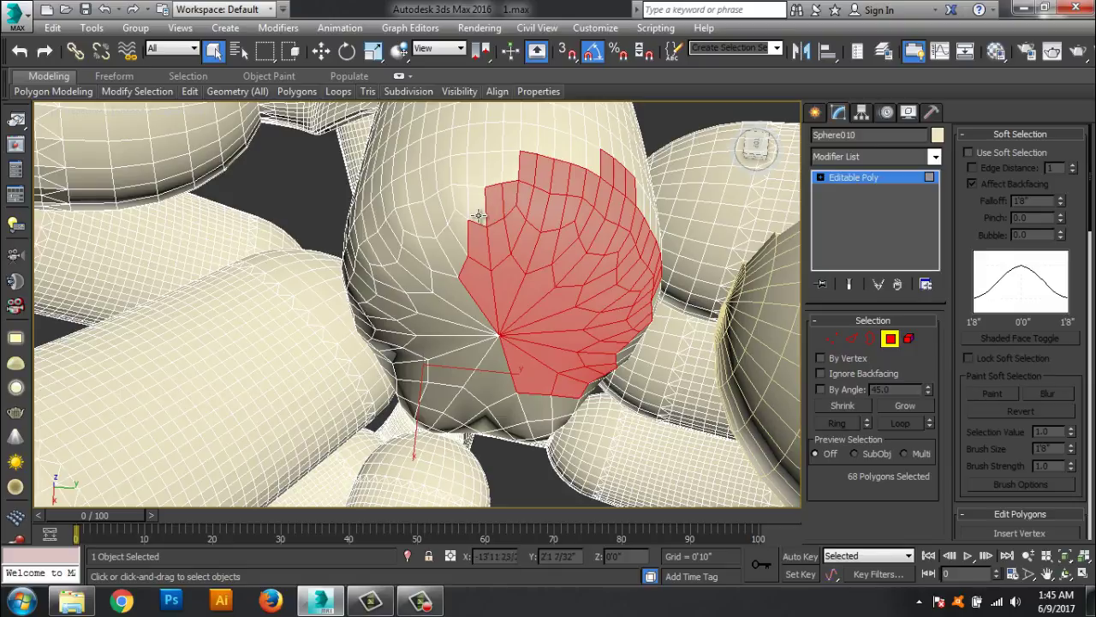
pyautogui.keyDown('alt'); pyautogui.moveTo(557, 223); pyautogui.dragTo(481, 214, button='middle'); pyautogui.keyUp('alt')
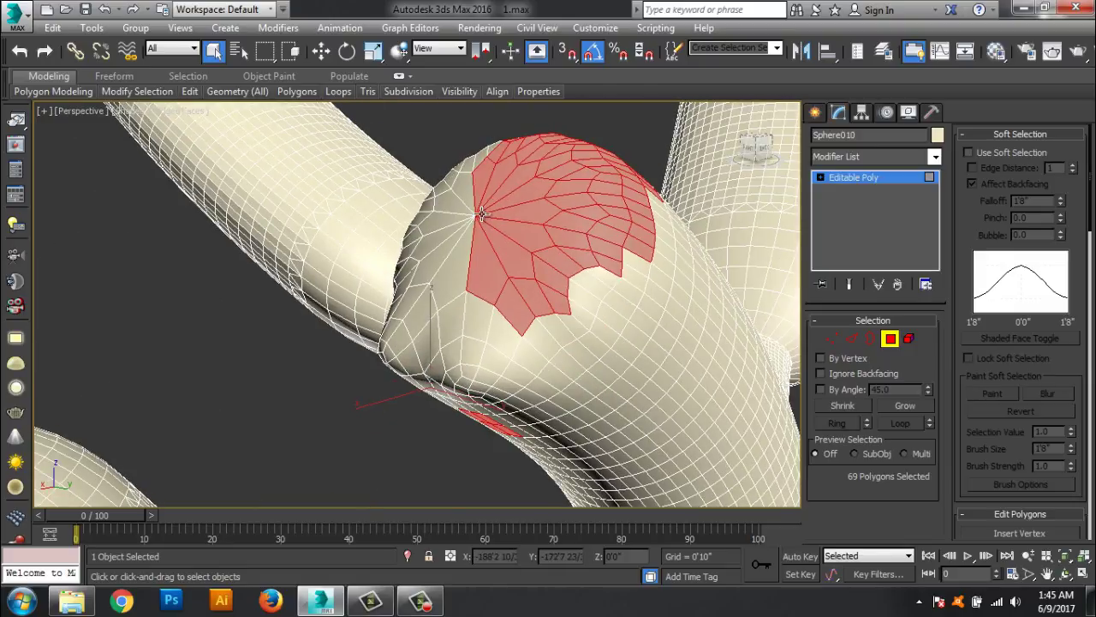
pyautogui.press('Delete')
pyautogui.click(867, 177)
pyautogui.moveTo(428, 342)
pyautogui.keyDown('alt'); pyautogui.mouseDown(button='middle')
pyautogui.moveTo(227, 387)
pyautogui.moveTo(293, 307)
pyautogui.moveTo(400, 266)
pyautogui.mouseUp(button='middle'); pyautogui.keyUp('alt')
pyautogui.scroll(-5, 227, 386)
pyautogui.click(227, 386)
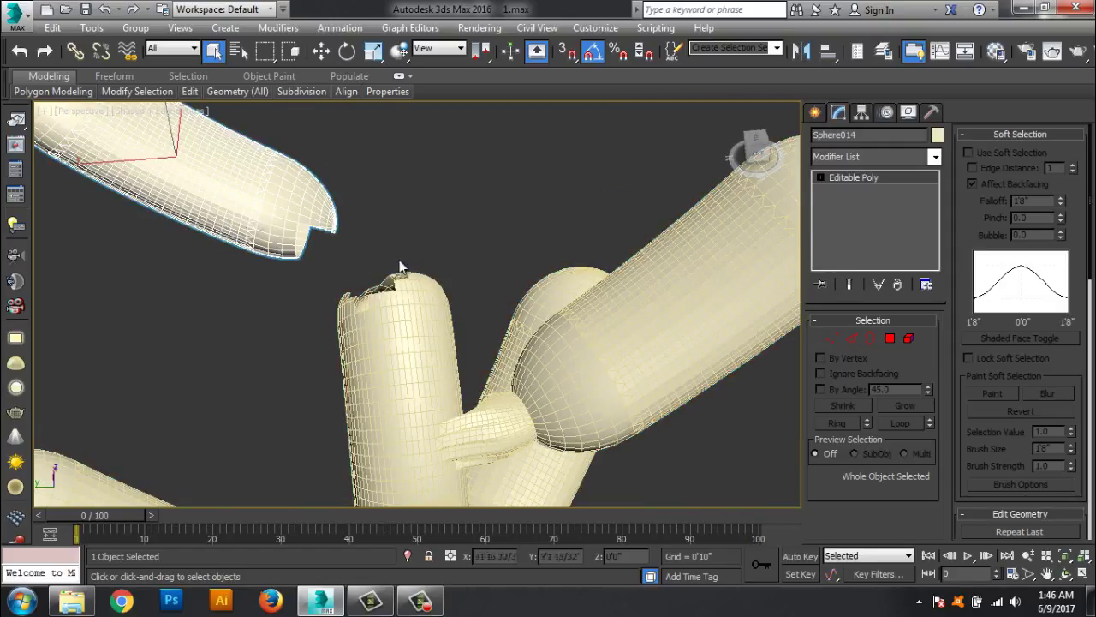
# Step: Start a Connect compound on Sphere014 and pick Sphere010 as its operand
pyautogui.click(819, 114)
pyautogui.click(913, 231)
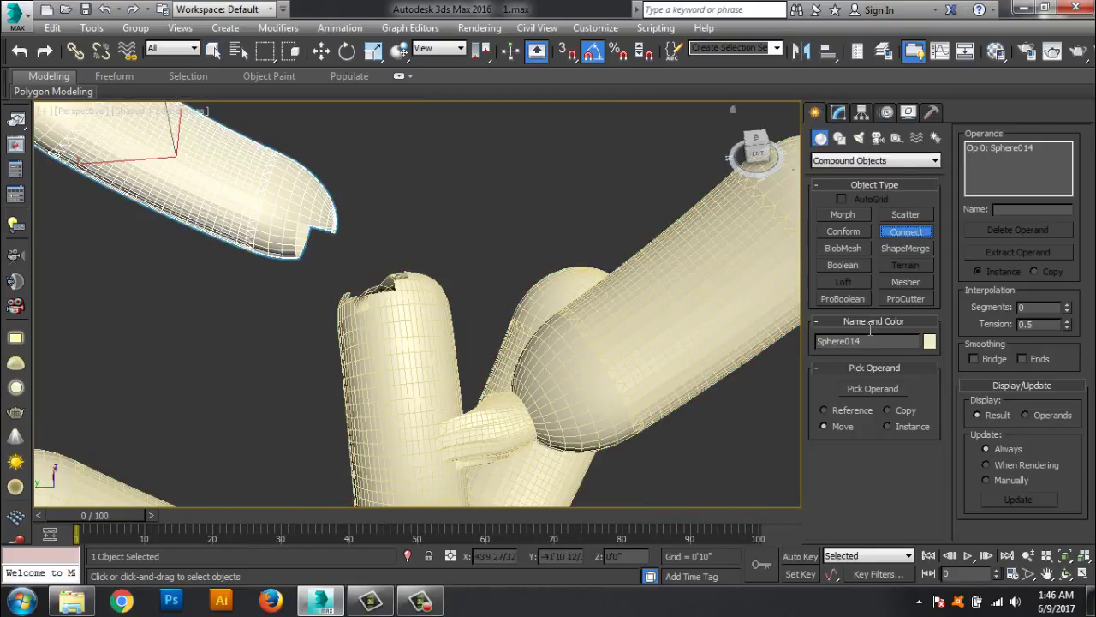
pyautogui.click(874, 389)
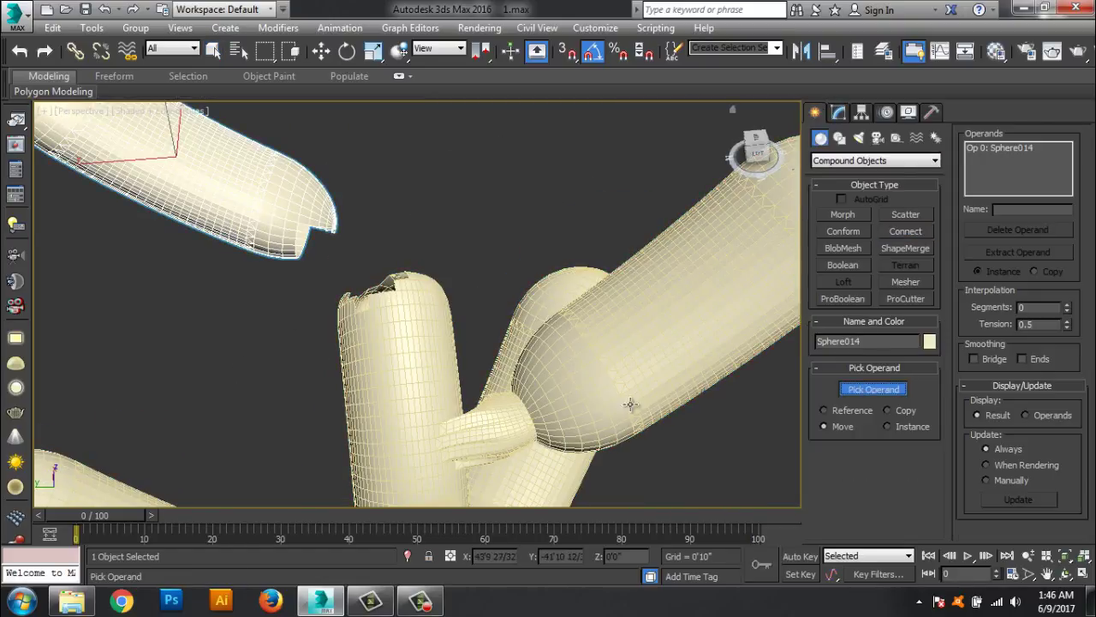
pyautogui.click(390, 358)
# Step: Set the bridge to 13 segments and -0.25 tension, then convert it to Editable Poly
pyautogui.moveTo(1068, 310)
pyautogui.mouseDown()
pyautogui.moveTo(1070, 298)
pyautogui.moveTo(1068, 385)
pyautogui.mouseUp()
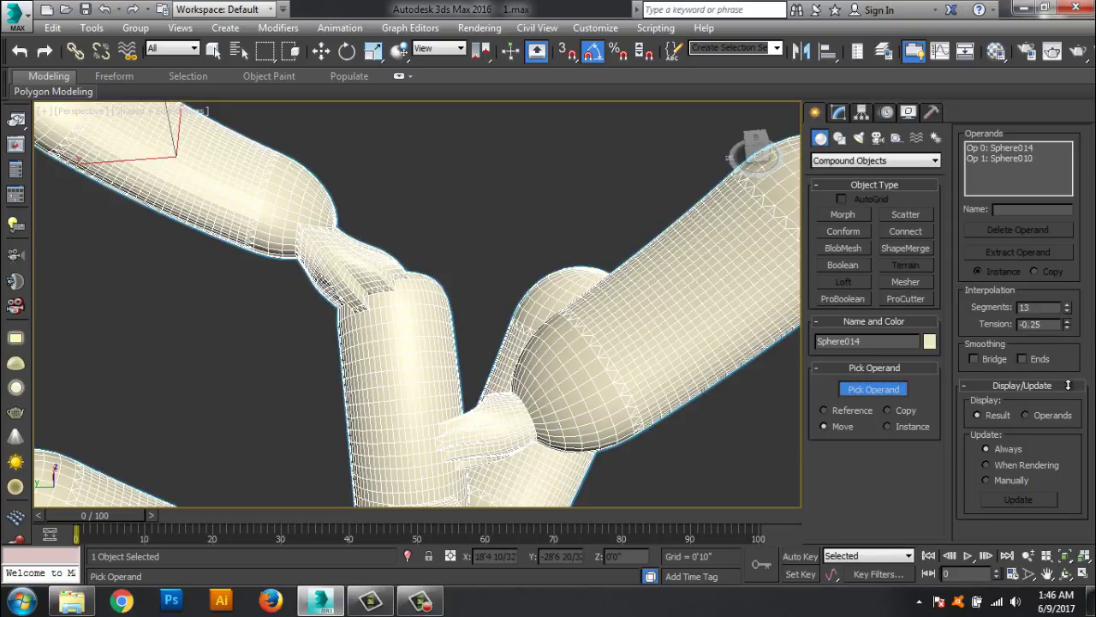
pyautogui.click(839, 113)
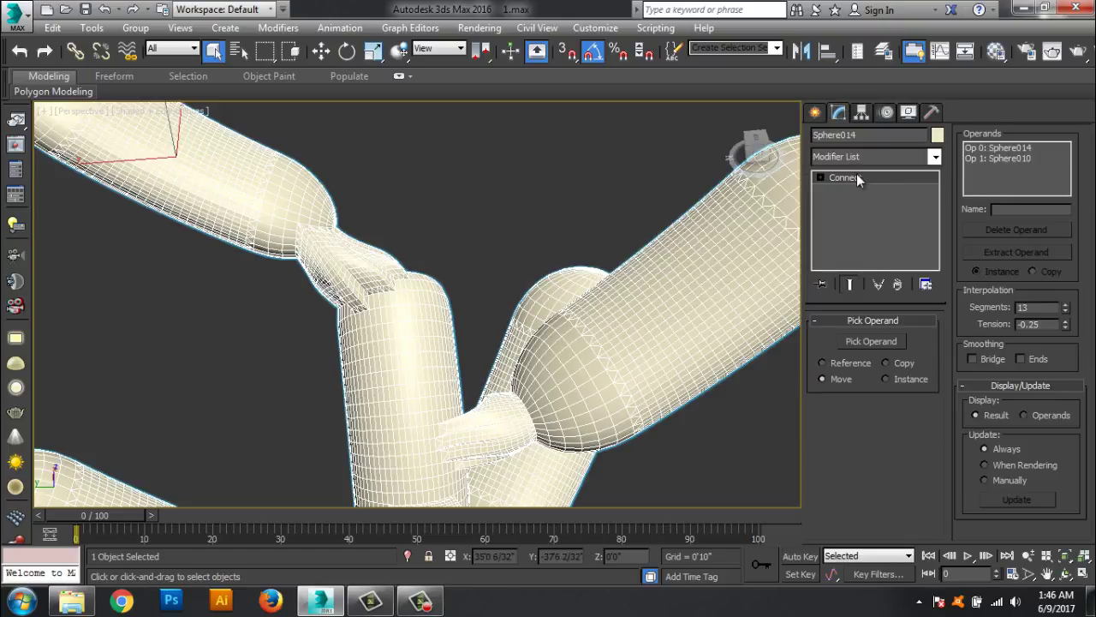
pyautogui.rightClick(857, 175)
pyautogui.click(859, 297)
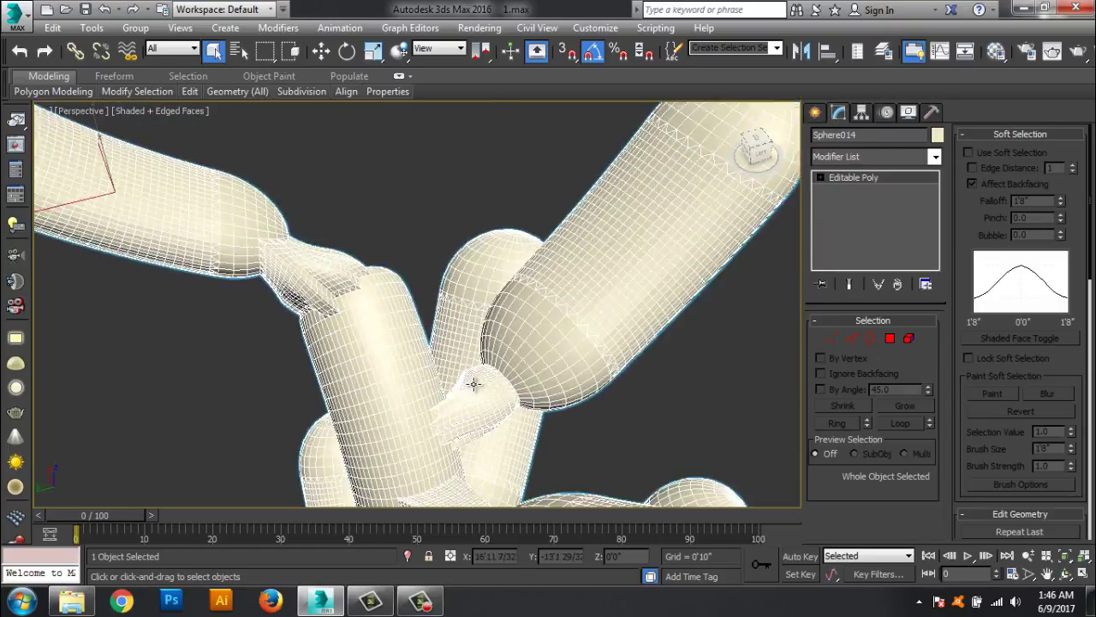
pyautogui.press('F4')
# Step: In Vertex mode, enable Soft Selection and widen the Falloff to 7'1 19/32"
pyautogui.press('z')
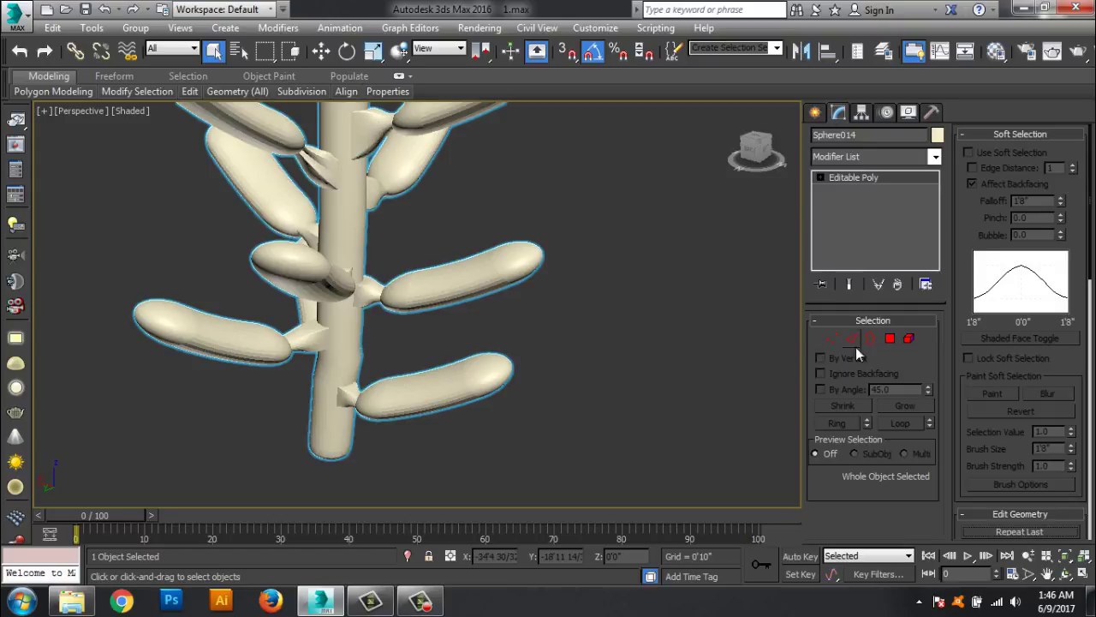
pyautogui.click(832, 338)
pyautogui.click(969, 152)
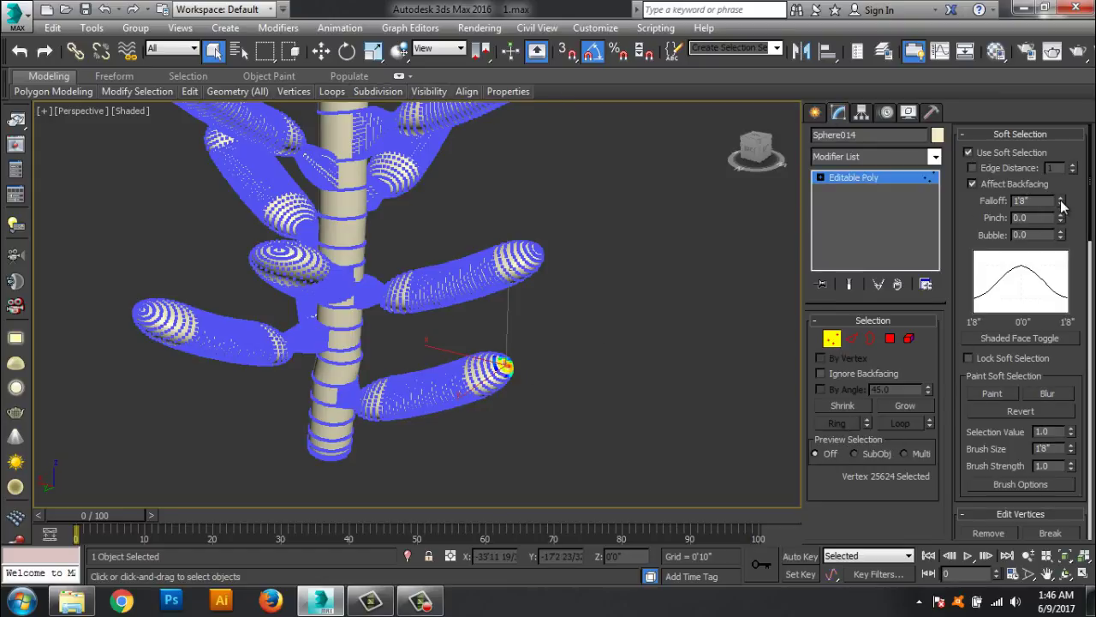
pyautogui.moveTo(1056, 128)
pyautogui.mouseDown()
pyautogui.moveTo(1014, 238)
pyautogui.moveTo(1034, 487)
pyautogui.mouseUp()
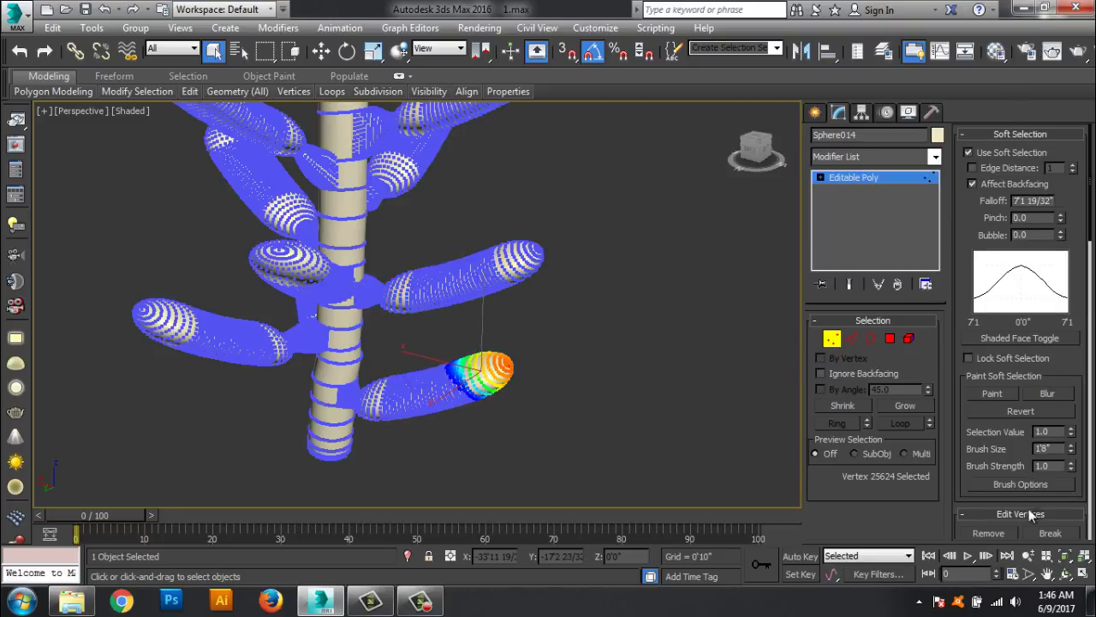
# Step: Move the first branch tip right and up, then pull a section further along it downward
pyautogui.keyDown('alt'); pyautogui.moveTo(555, 407); pyautogui.dragTo(403, 234, button='middle'); pyautogui.keyUp('alt')
pyautogui.click(325, 47)
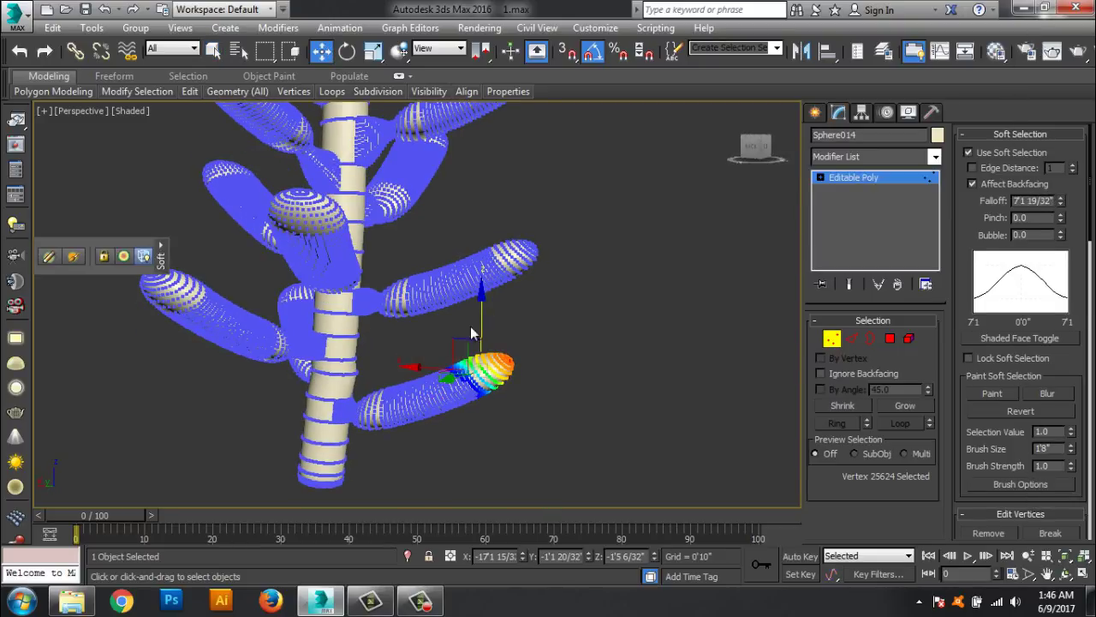
pyautogui.moveTo(424, 363); pyautogui.dragTo(473, 336)
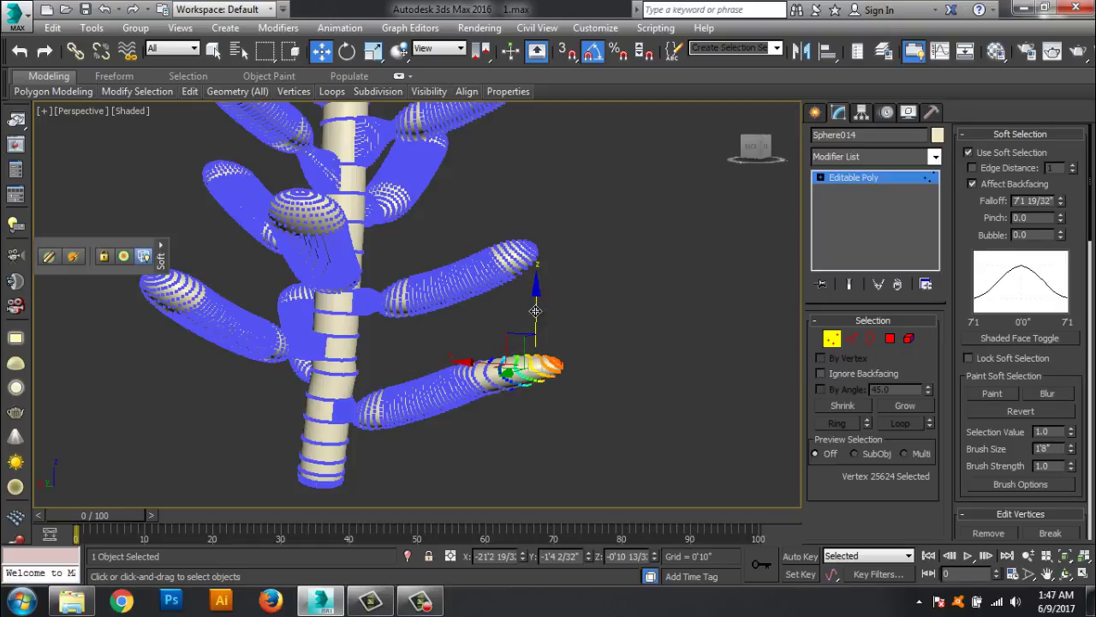
pyautogui.moveTo(535, 310); pyautogui.dragTo(558, 282)
pyautogui.moveTo(595, 361)
pyautogui.keyDown('alt'); pyautogui.mouseDown(button='middle')
pyautogui.moveTo(634, 418)
pyautogui.moveTo(629, 387)
pyautogui.mouseUp(button='middle'); pyautogui.keyUp('alt')
pyautogui.click(461, 418)
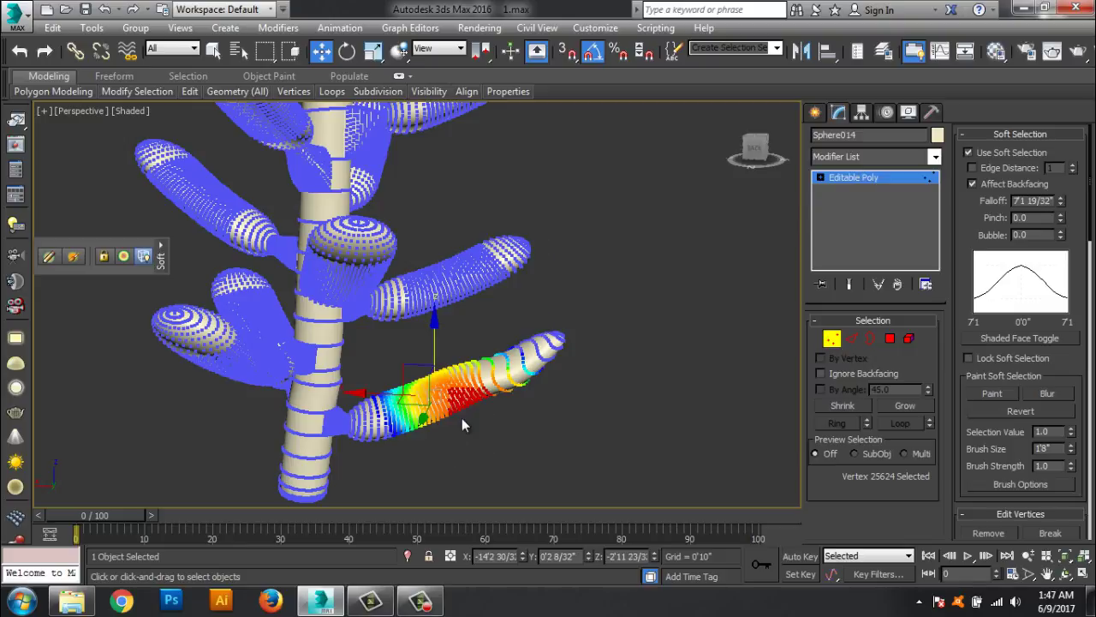
pyautogui.moveTo(433, 345); pyautogui.dragTo(435, 374)
# Step: Pull the left branch tip's vertices up and outward
pyautogui.moveTo(435, 374)
pyautogui.keyDown('alt'); pyautogui.mouseDown(button='middle')
pyautogui.moveTo(453, 395)
pyautogui.moveTo(350, 384)
pyautogui.moveTo(377, 397)
pyautogui.mouseUp(button='middle'); pyautogui.keyUp('alt')
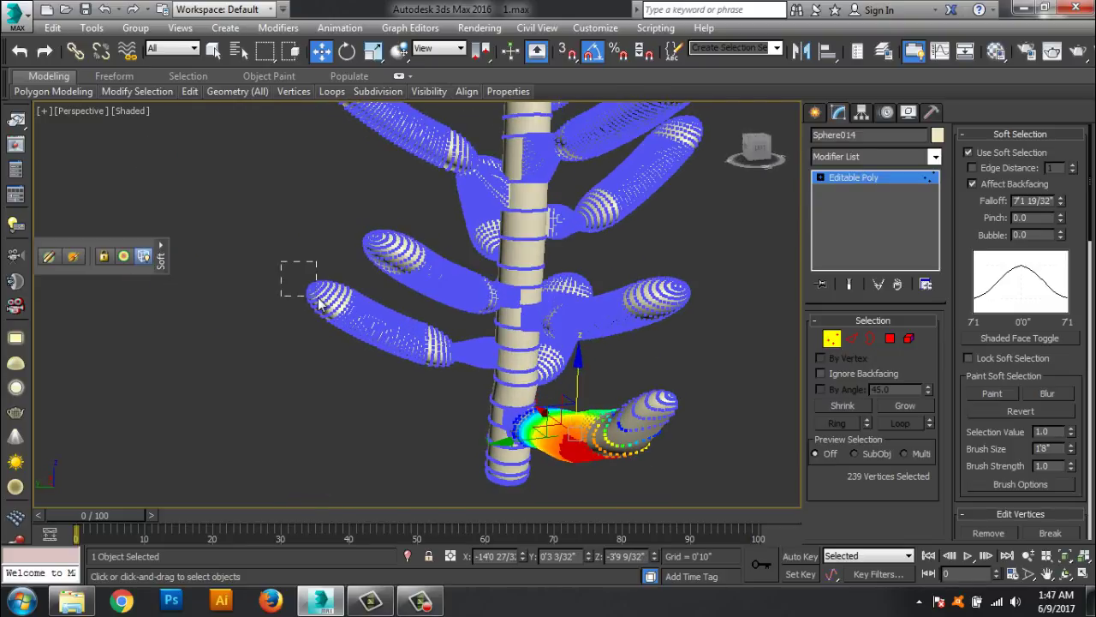
pyautogui.moveTo(319, 301); pyautogui.dragTo(317, 303)
pyautogui.keyDown('alt'); pyautogui.moveTo(317, 303); pyautogui.dragTo(310, 339, button='middle'); pyautogui.keyUp('alt')
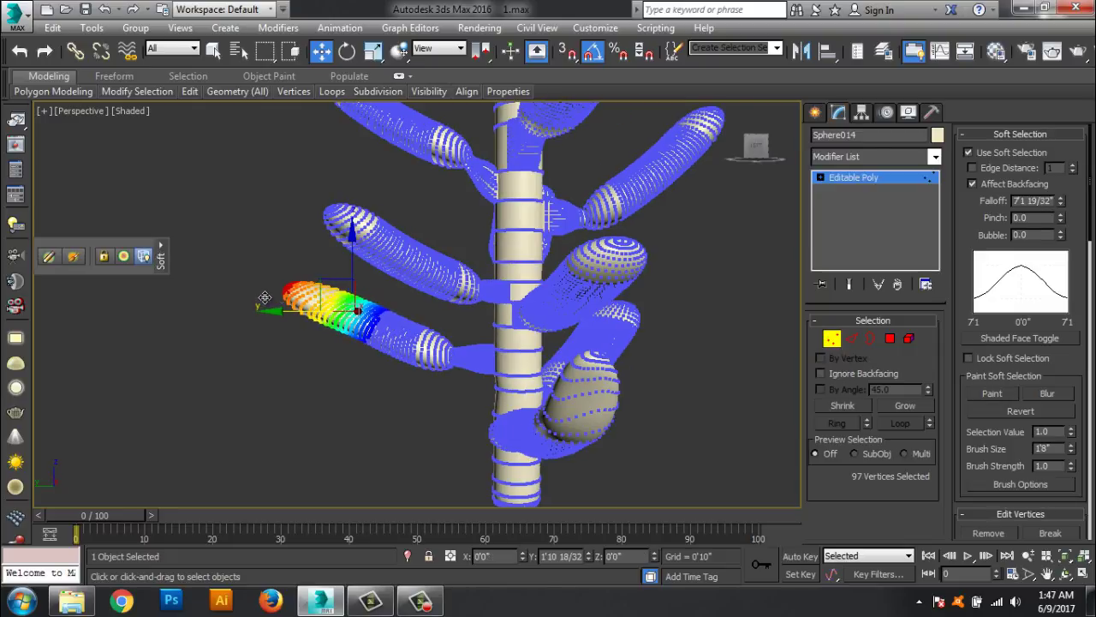
pyautogui.moveTo(289, 307); pyautogui.dragTo(263, 295)
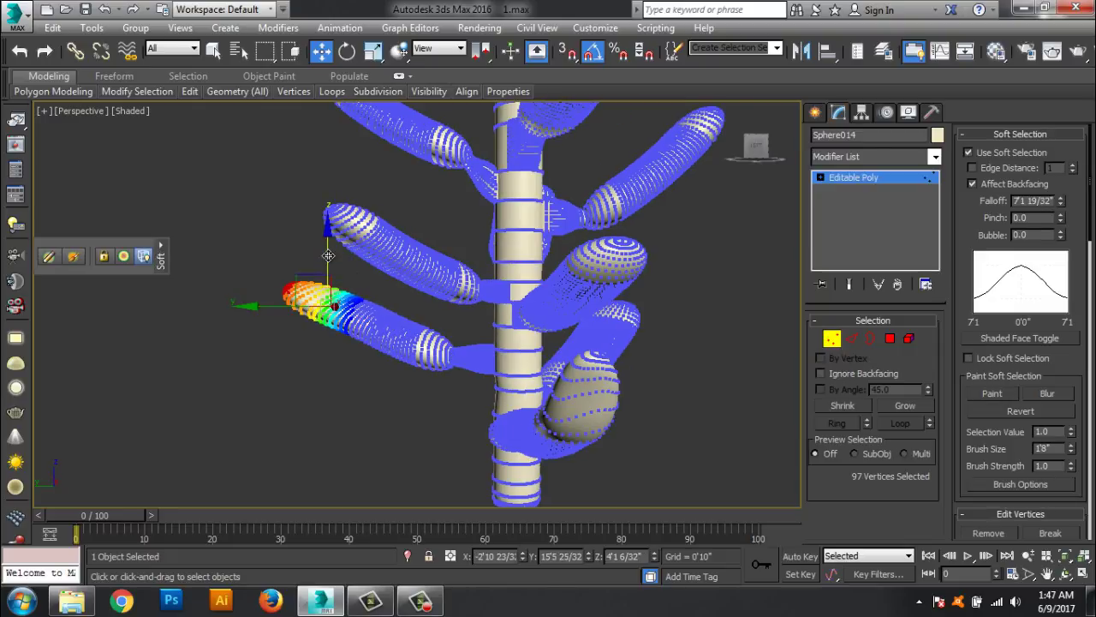
pyautogui.keyDown('ctrl'); pyautogui.click(367, 340); pyautogui.keyUp('ctrl')
pyautogui.moveTo(368, 343)
pyautogui.keyDown('alt'); pyautogui.mouseDown(button='middle')
pyautogui.moveTo(404, 442)
pyautogui.moveTo(299, 440)
pyautogui.moveTo(595, 418)
pyautogui.mouseUp(button='middle'); pyautogui.keyUp('alt')
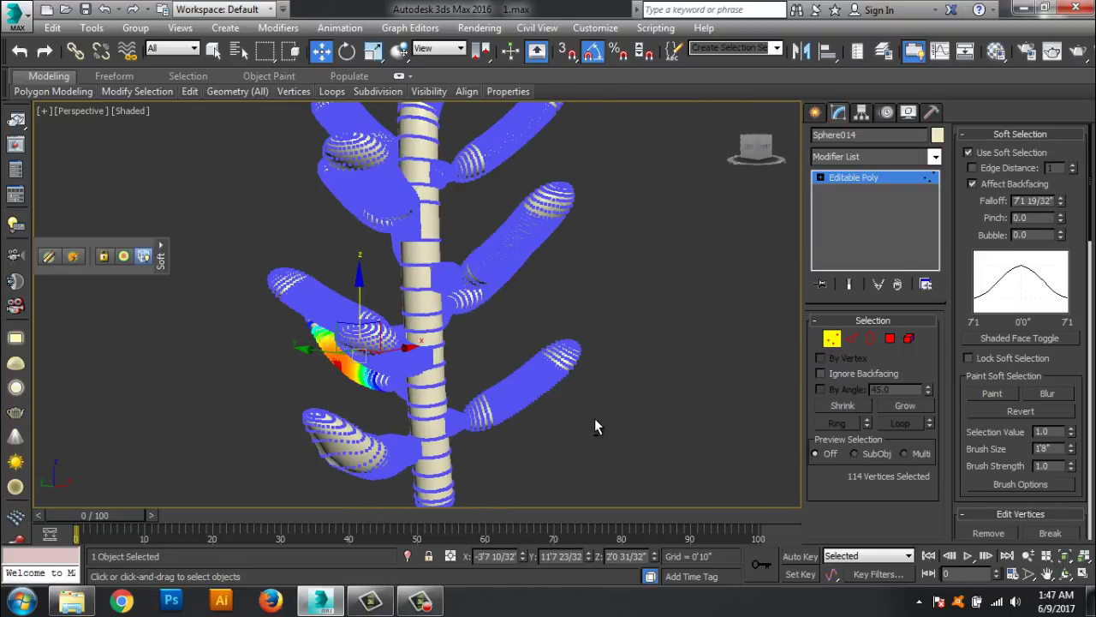
# Step: Pull the right branch tip's vertices right, down and further outward
pyautogui.click(574, 354)
pyautogui.moveTo(590, 353)
pyautogui.keyDown('alt'); pyautogui.mouseDown(button='middle')
pyautogui.moveTo(601, 448)
pyautogui.moveTo(519, 321)
pyautogui.mouseUp(button='middle'); pyautogui.keyUp('alt')
pyautogui.moveTo(519, 320)
pyautogui.mouseDown()
pyautogui.moveTo(589, 354)
pyautogui.moveTo(634, 358)
pyautogui.mouseUp()
pyautogui.keyDown('alt'); pyautogui.moveTo(633, 358); pyautogui.dragTo(549, 445, button='middle'); pyautogui.keyUp('alt')
pyautogui.keyDown('ctrl'); pyautogui.click(534, 398); pyautogui.keyUp('ctrl')
pyautogui.moveTo(533, 397)
pyautogui.keyDown('alt'); pyautogui.mouseDown(button='middle')
pyautogui.moveTo(565, 408)
pyautogui.moveTo(589, 489)
pyautogui.moveTo(647, 421)
pyautogui.moveTo(733, 425)
pyautogui.moveTo(698, 432)
pyautogui.mouseUp(button='middle'); pyautogui.keyUp('alt')
# Step: Bend another branch tip right and upward, then select a vertex on the middle branch
pyautogui.moveTo(528, 465)
pyautogui.keyDown('alt'); pyautogui.mouseDown(button='middle')
pyautogui.moveTo(340, 372)
pyautogui.moveTo(647, 322)
pyautogui.mouseUp(button='middle'); pyautogui.keyUp('alt')
pyautogui.click(643, 316)
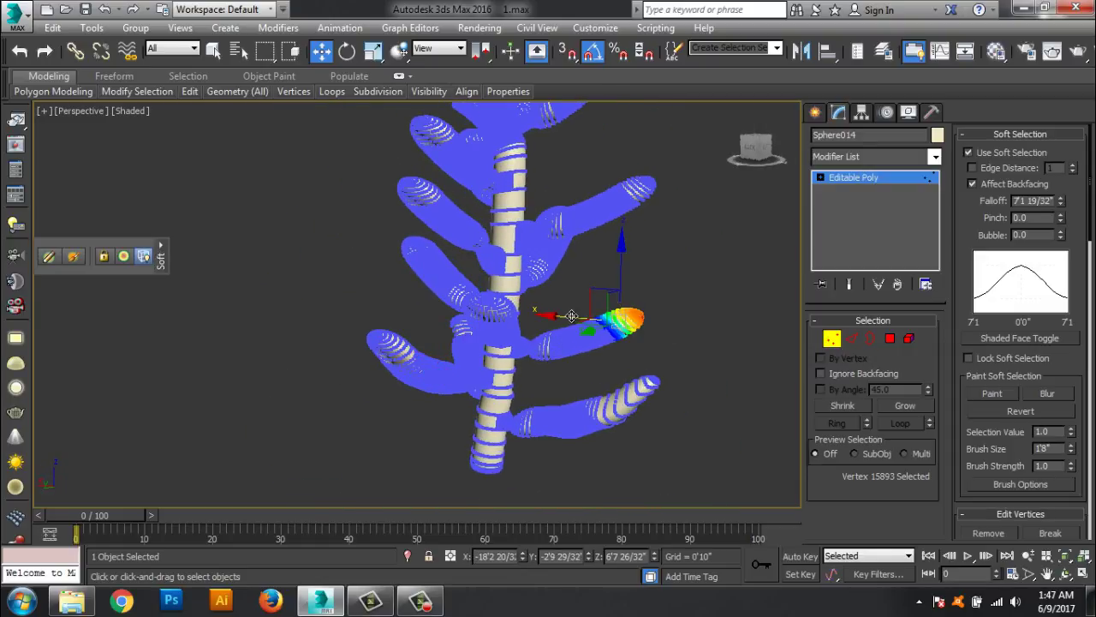
pyautogui.moveTo(572, 316); pyautogui.dragTo(588, 313)
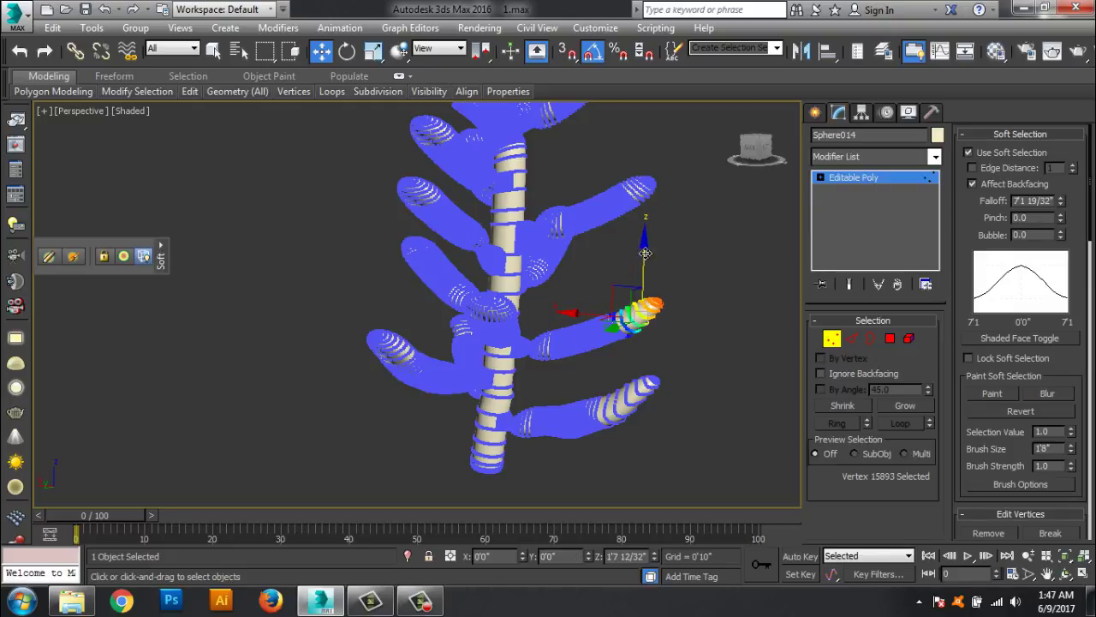
pyautogui.click(586, 336)
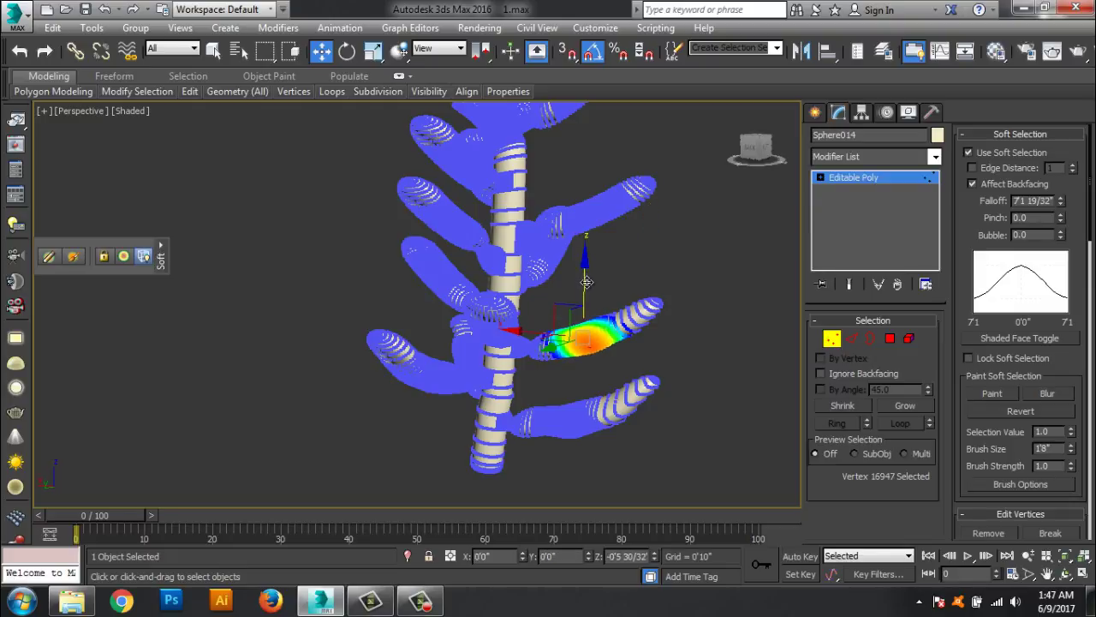
pyautogui.moveTo(586, 282)
pyautogui.keyDown('alt'); pyautogui.mouseDown(button='middle')
pyautogui.moveTo(632, 387)
pyautogui.moveTo(602, 365)
pyautogui.moveTo(502, 443)
pyautogui.moveTo(454, 399)
pyautogui.moveTo(541, 358)
pyautogui.moveTo(641, 431)
pyautogui.mouseUp(button='middle'); pyautogui.keyUp('alt')
# Step: Exit Vertex mode on Sphere014, then zoom and orbit to frame the whole finished cactus
pyautogui.click(856, 177)
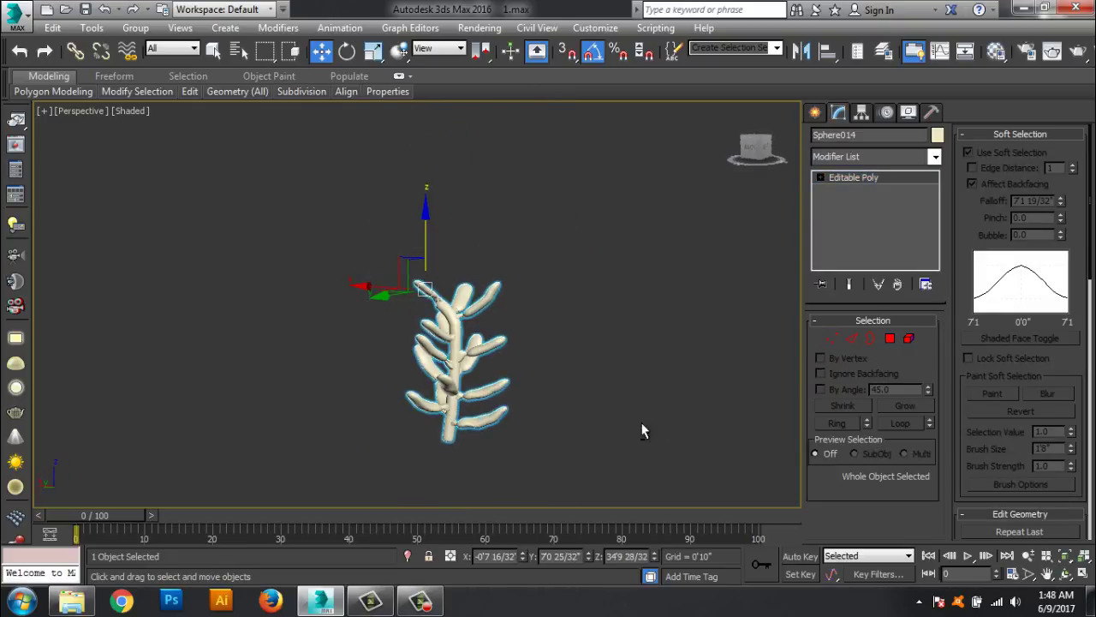
pyautogui.scroll(5, 529, 448)
pyautogui.moveTo(528, 448)
pyautogui.keyDown('alt'); pyautogui.mouseDown(button='middle')
pyautogui.moveTo(556, 454)
pyautogui.moveTo(455, 397)
pyautogui.moveTo(440, 428)
pyautogui.moveTo(477, 433)
pyautogui.moveTo(421, 429)
pyautogui.mouseUp(button='middle'); pyautogui.keyUp('alt')
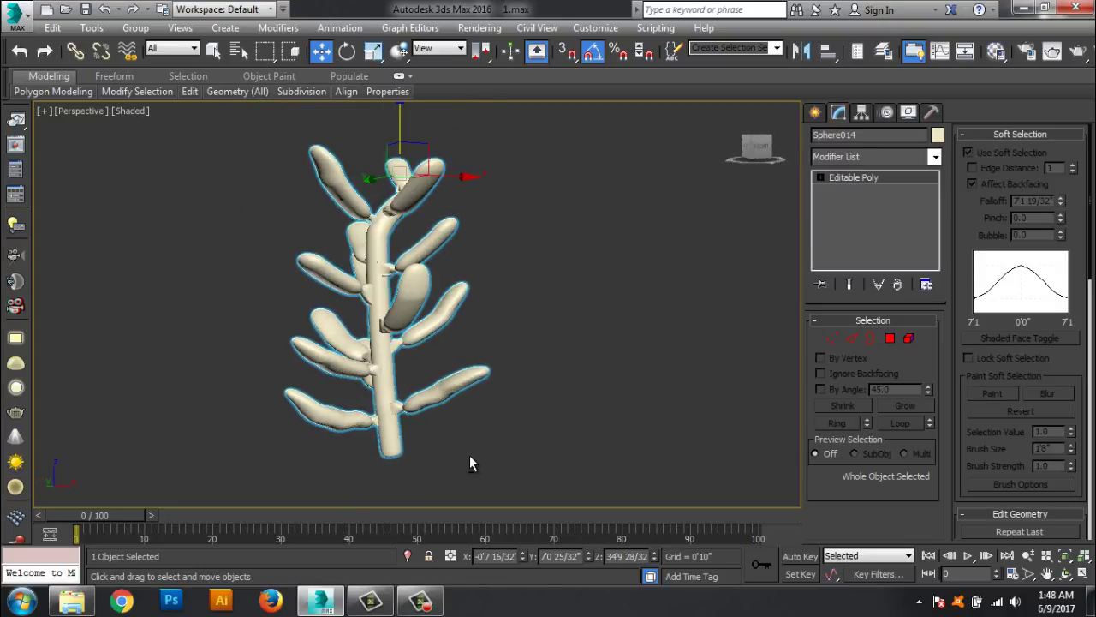